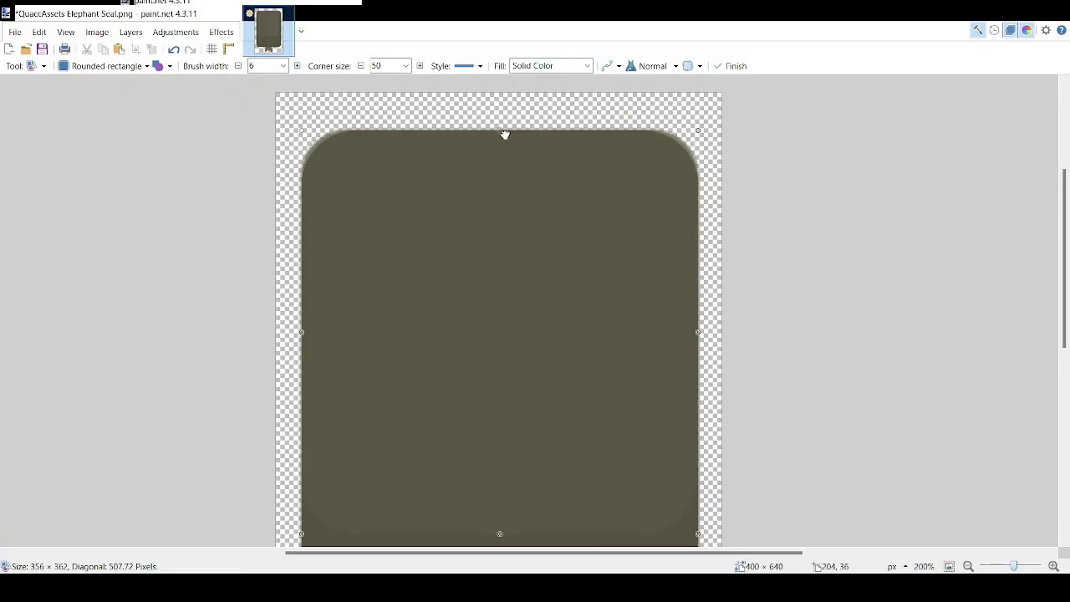
drag(501, 131, 501, 138)
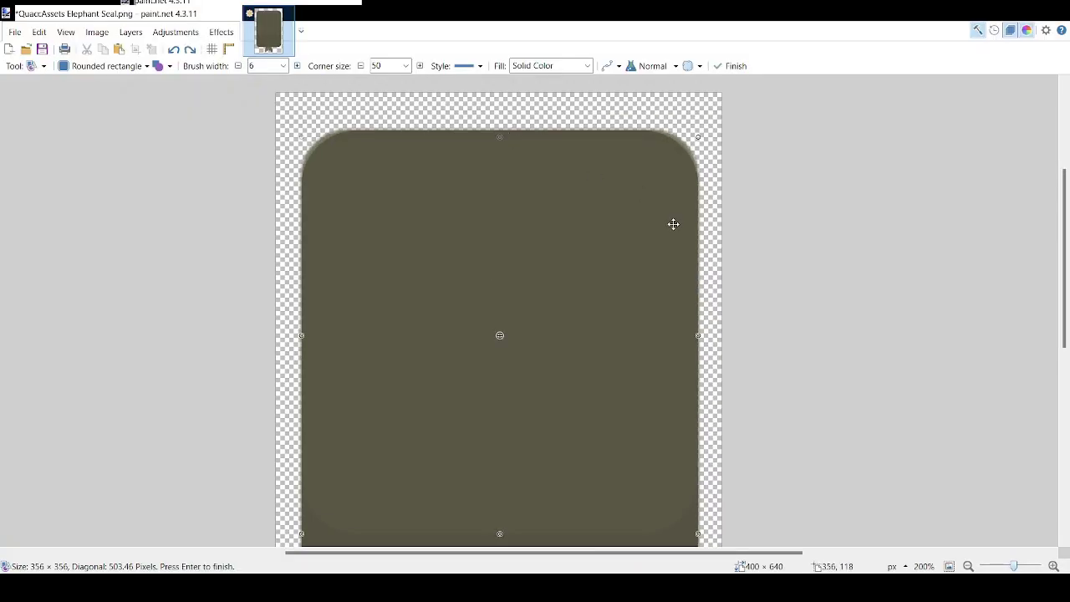
drag(697, 335, 664, 335)
drag(302, 335, 327, 335)
key(ctrl+z)
key(ctrl+z)
Step: Lower the dark rounded rectangle's top edge, and draw a lighter rounded rectangle of 356 × 328 px spanning the seal's upper body
drag(501, 132, 511, 178)
click(433, 226)
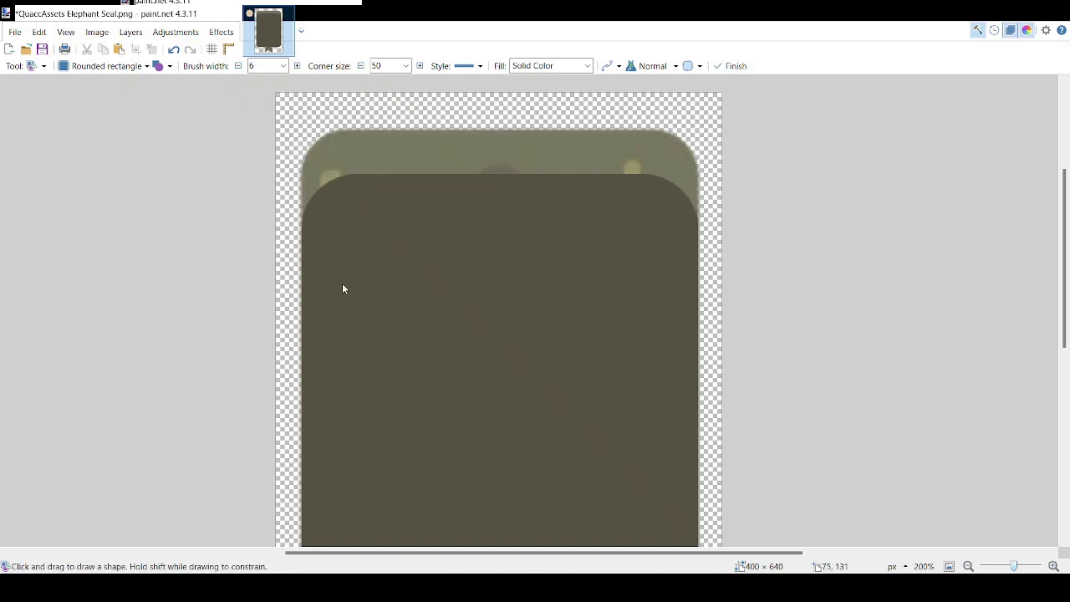
drag(444, 115, 666, 480)
drag(628, 392, 595, 409)
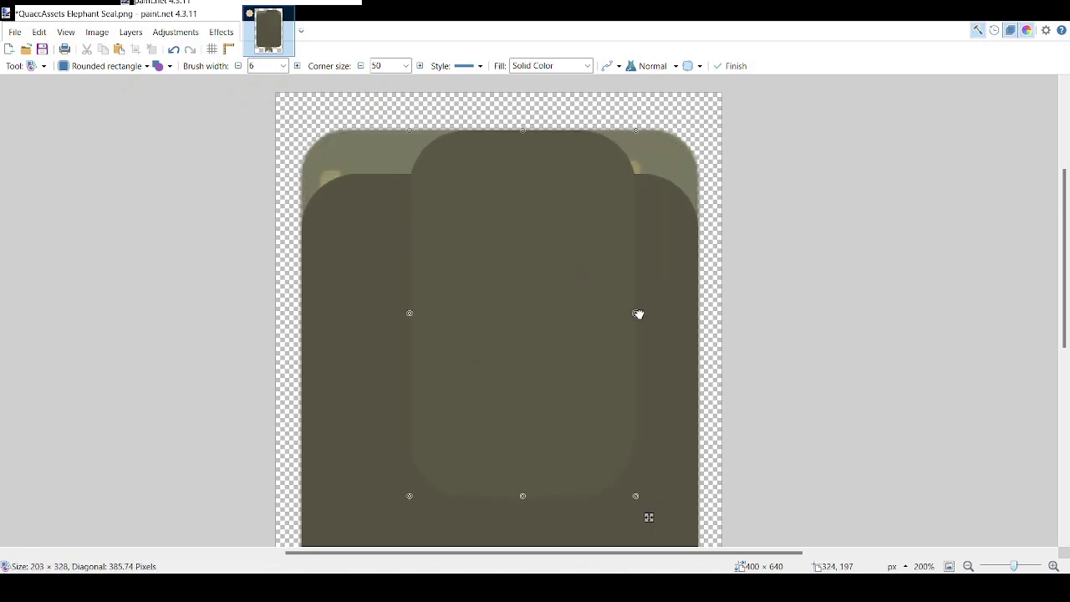
drag(638, 312, 700, 319)
drag(408, 312, 303, 353)
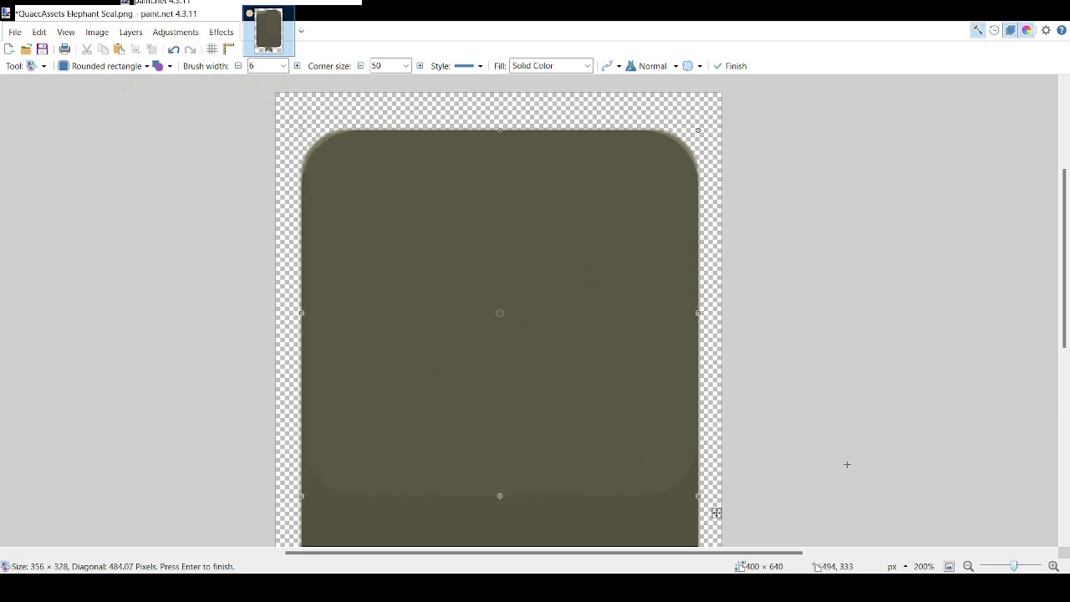
drag(1013, 568, 1010, 568)
drag(516, 407, 515, 417)
click(633, 399)
Step: Draw an ellipse about 356 × 294 px over the lower edge of the lighter rectangle, spanning the body's width
click(126, 66)
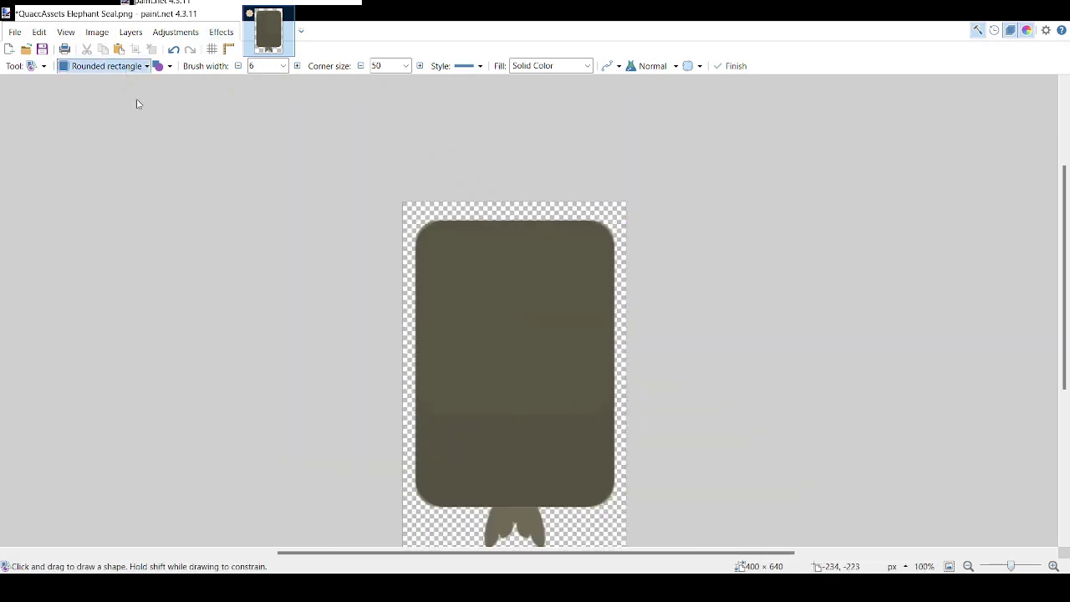
click(121, 106)
drag(423, 348, 614, 470)
drag(425, 411, 417, 410)
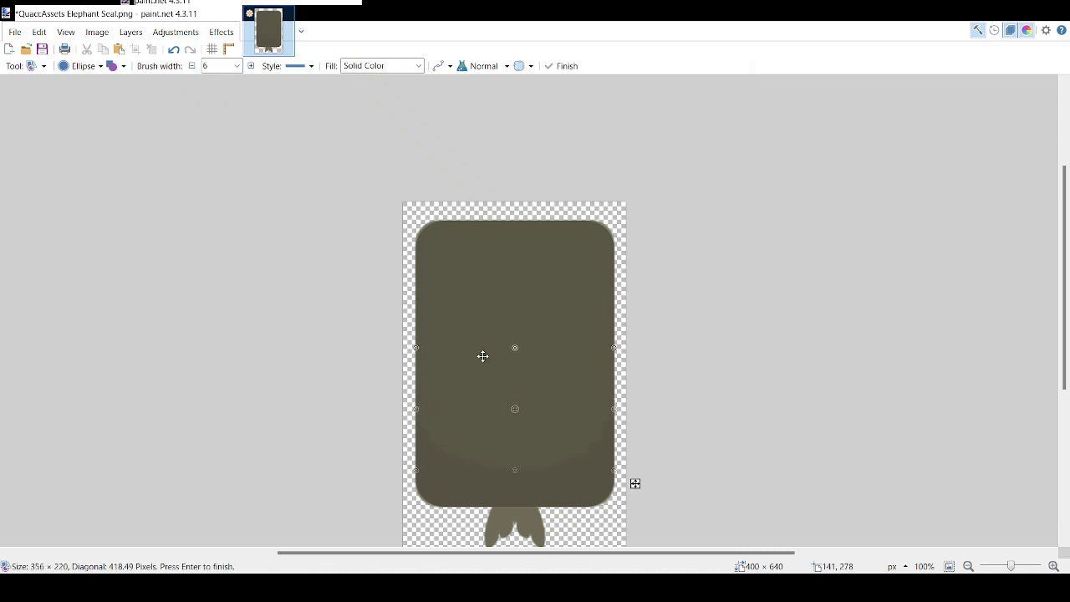
drag(515, 347, 508, 306)
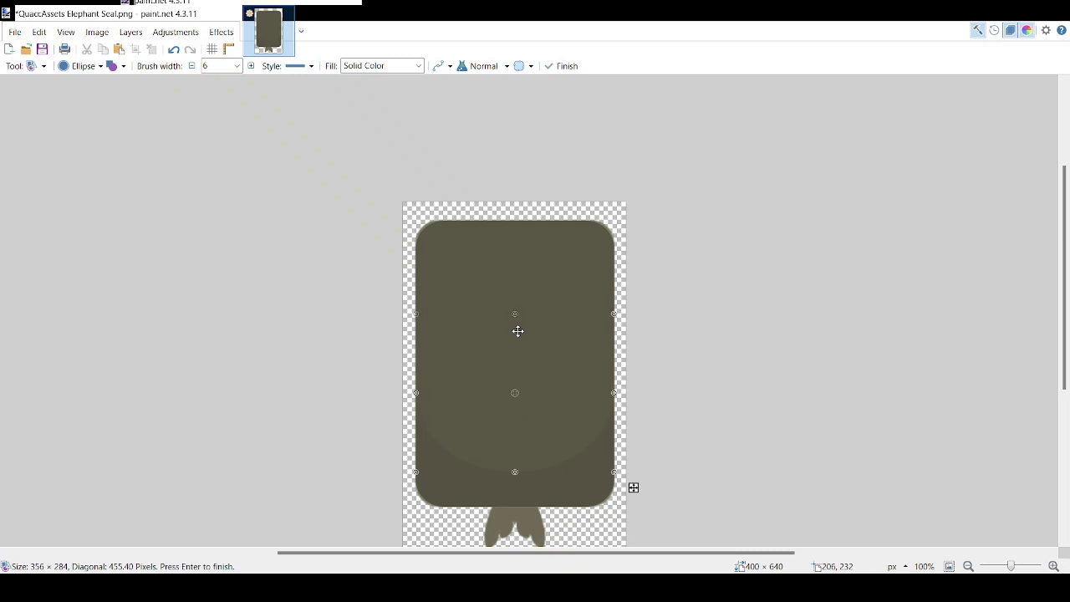
scroll(516, 329, up, 2)
scroll(524, 332, down, 2)
drag(512, 162, 511, 152)
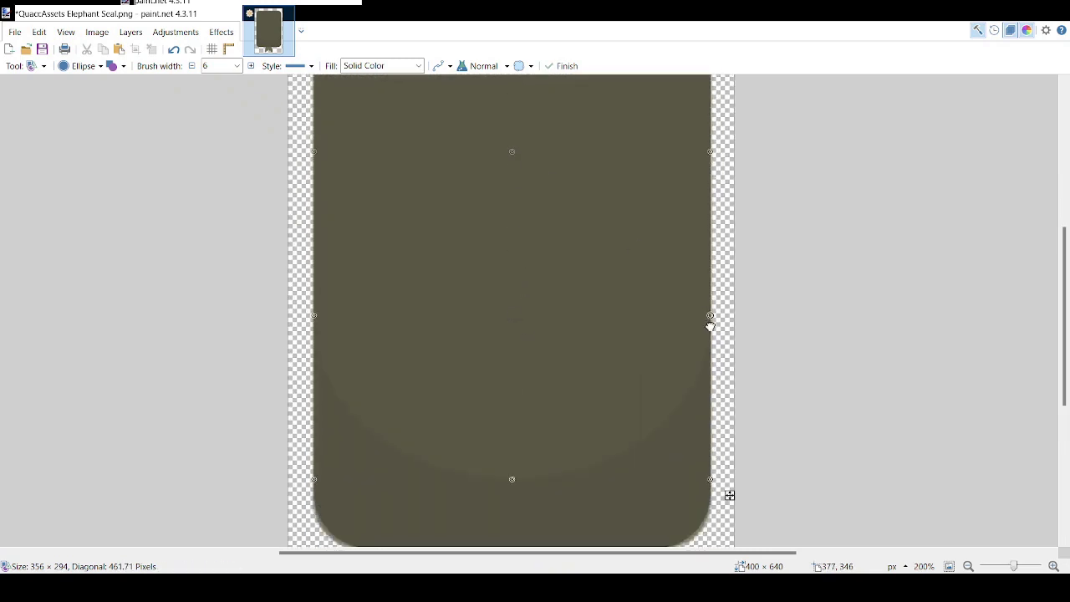
scroll(441, 317, left, 3)
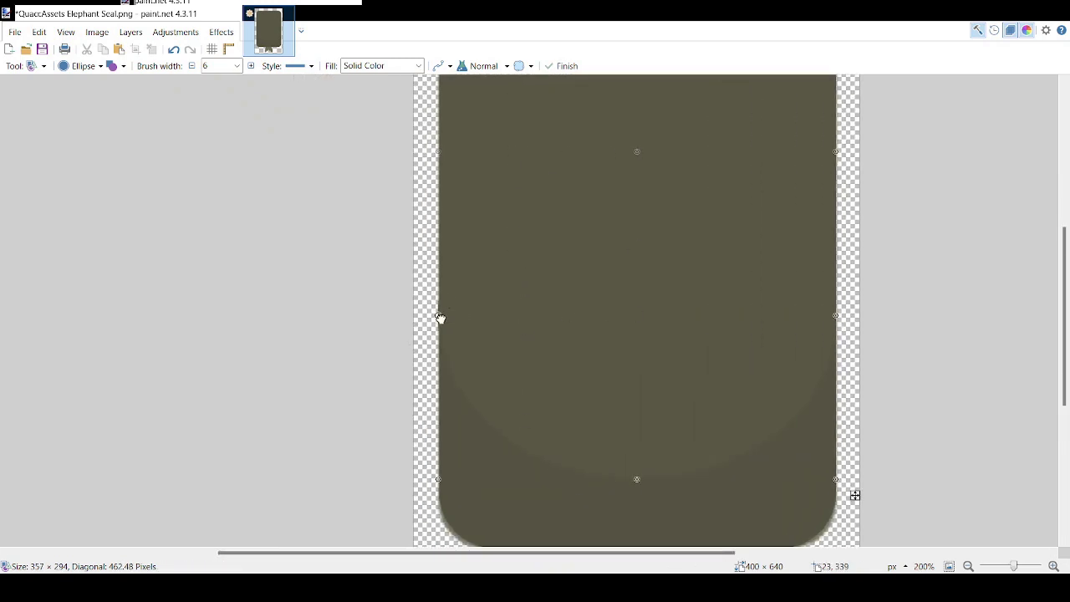
drag(1014, 566, 1010, 567)
key(Return)
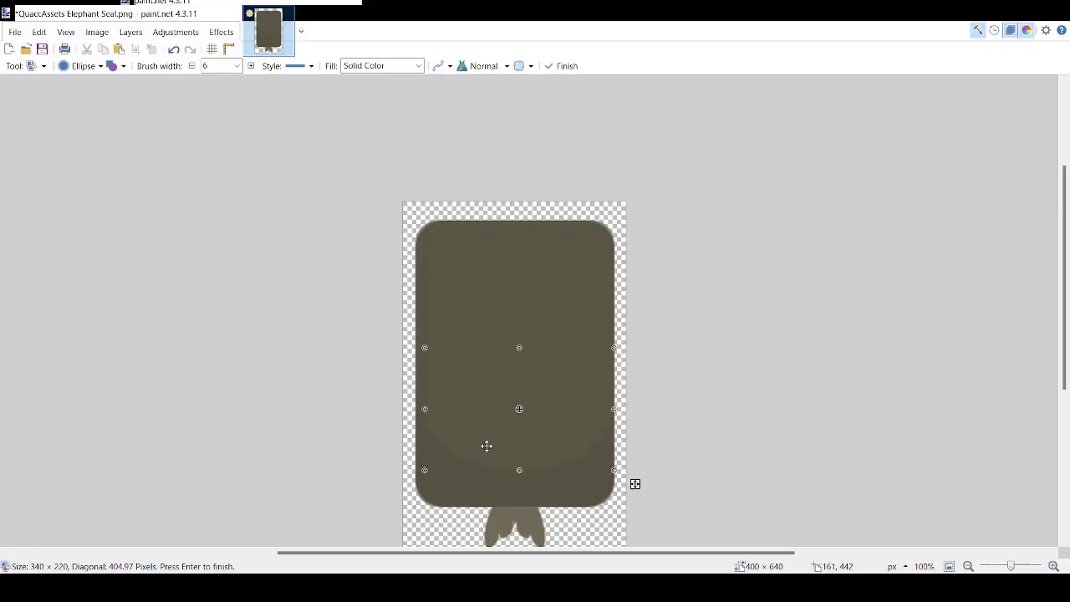
Step: Stretch the lower ellipse to 356 × 294 px, aligned with both sides of the seal's body, and finish the shape
drag(424, 409, 415, 409)
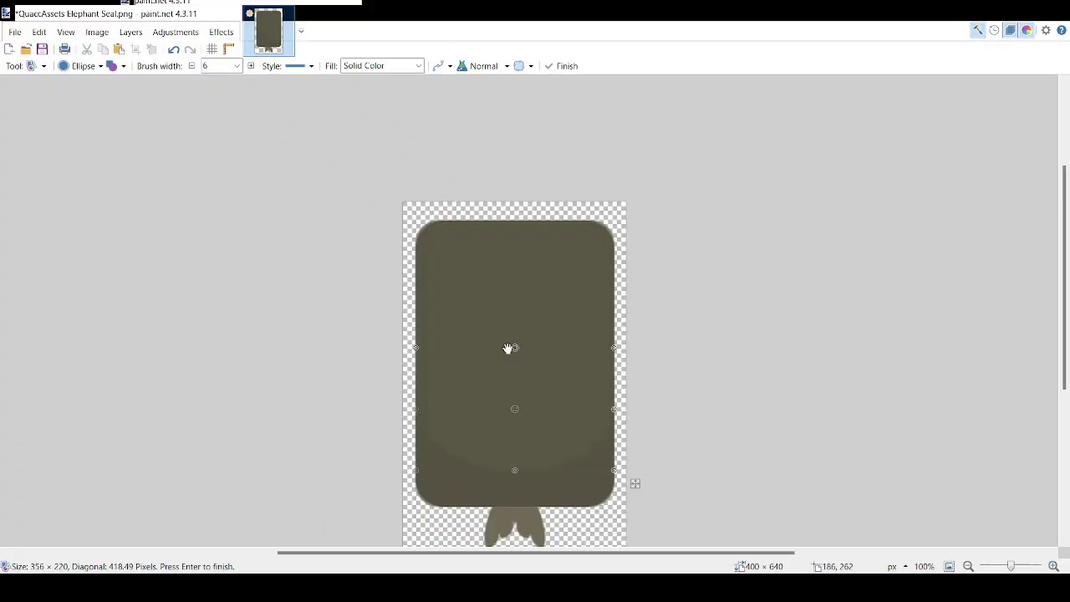
drag(508, 347, 505, 313)
scroll(516, 327, up, 1)
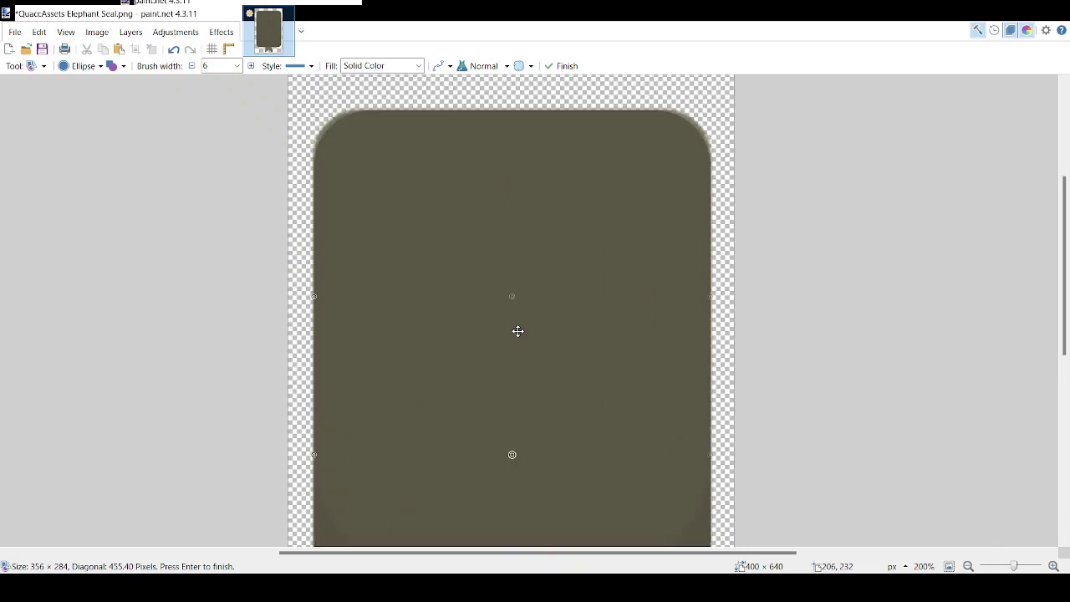
scroll(522, 329, down, 3)
scroll(520, 172, up, 1)
drag(513, 170, 512, 158)
drag(711, 326, 712, 325)
drag(678, 554, 616, 556)
drag(442, 319, 441, 319)
drag(1014, 567, 1009, 568)
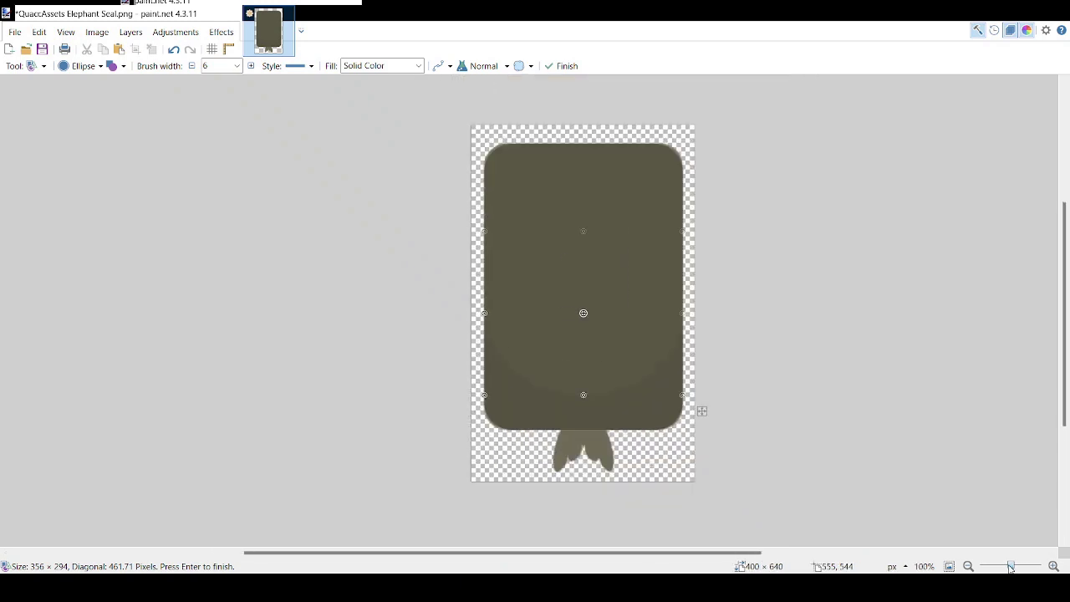
key(Return)
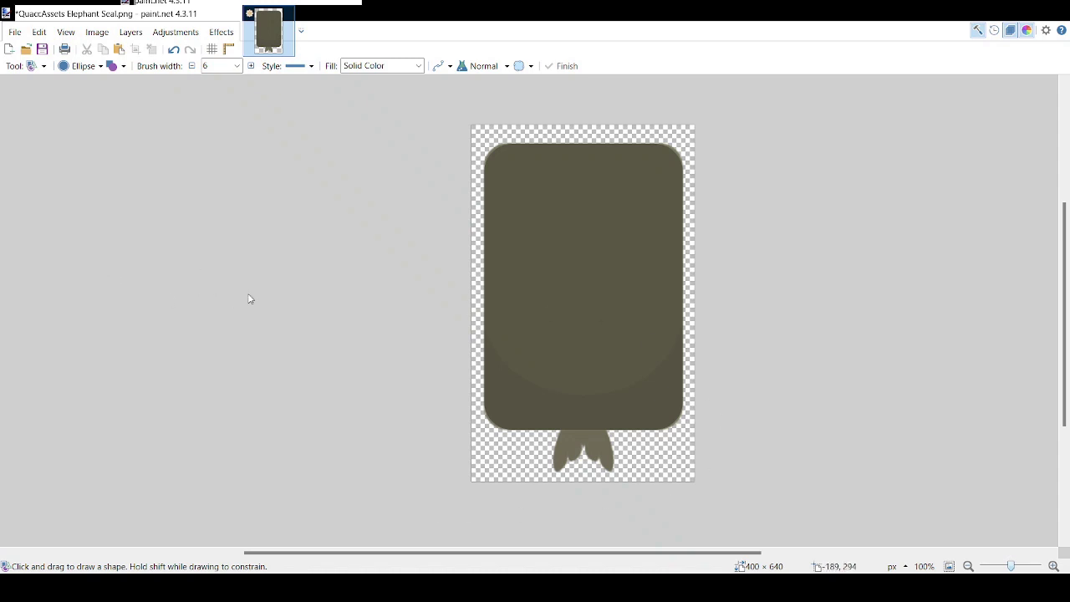
Step: Draw a darker ellipse about 213 × 168 px, rotated about 24.6°, overlapping the left edge of the seal's upper body
scroll(455, 263, down, 2)
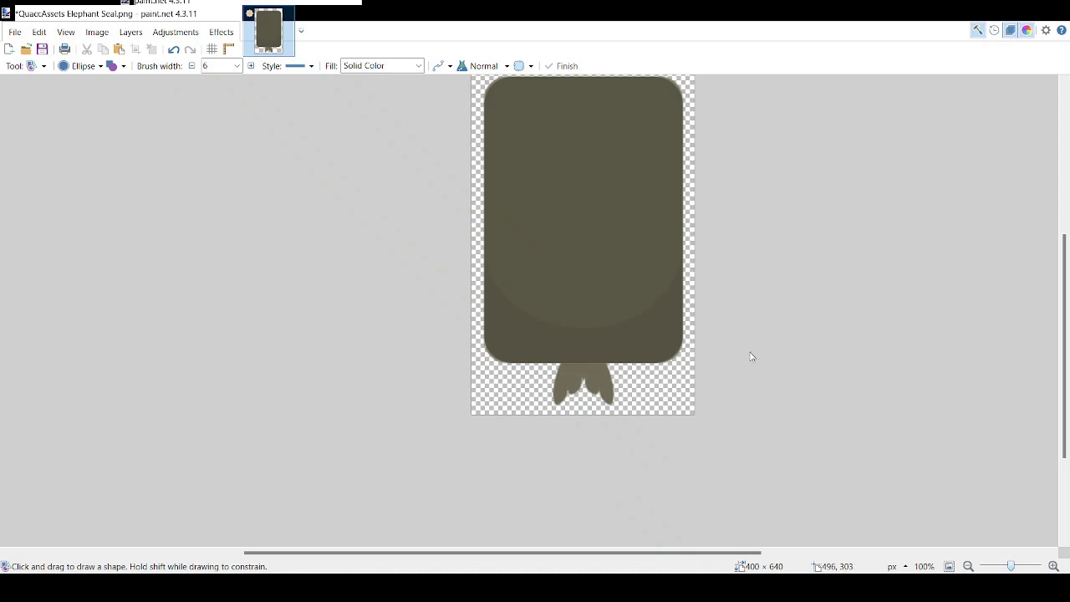
drag(459, 132, 550, 196)
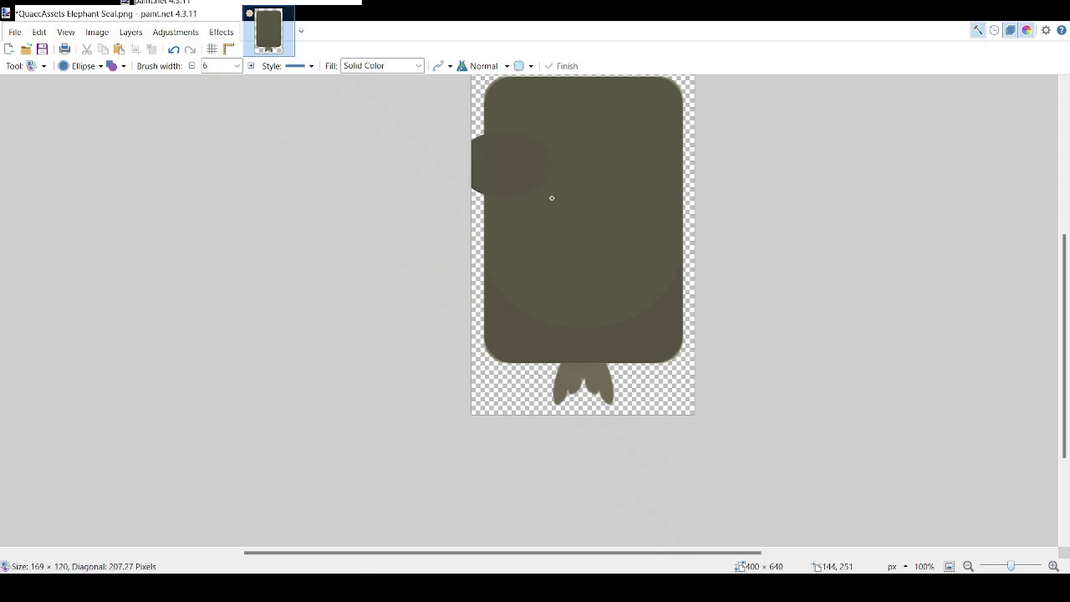
scroll(517, 132, up, 2)
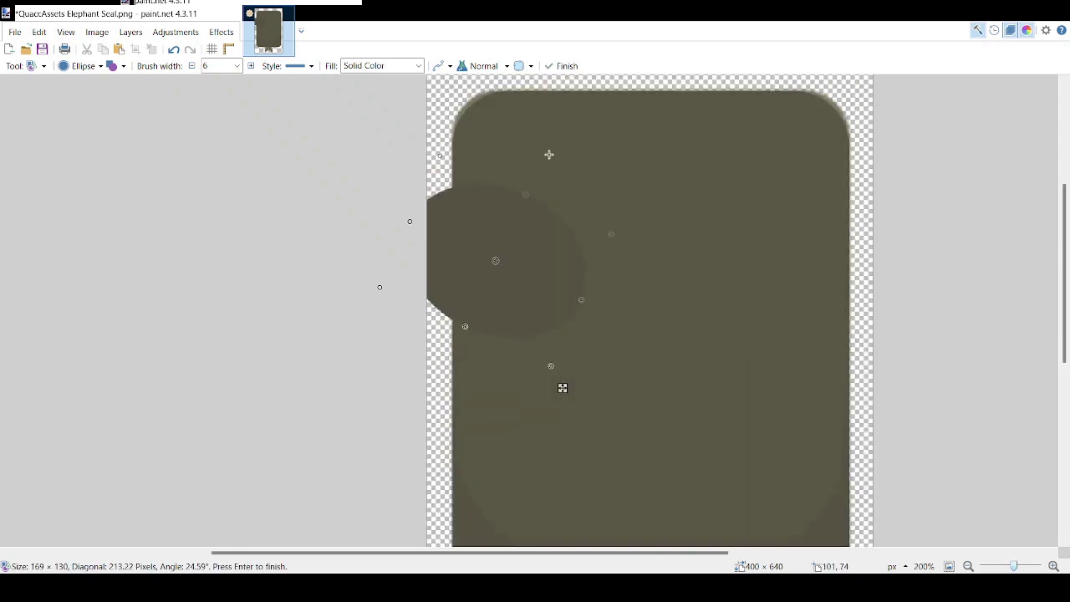
drag(577, 299, 591, 303)
drag(528, 196, 527, 171)
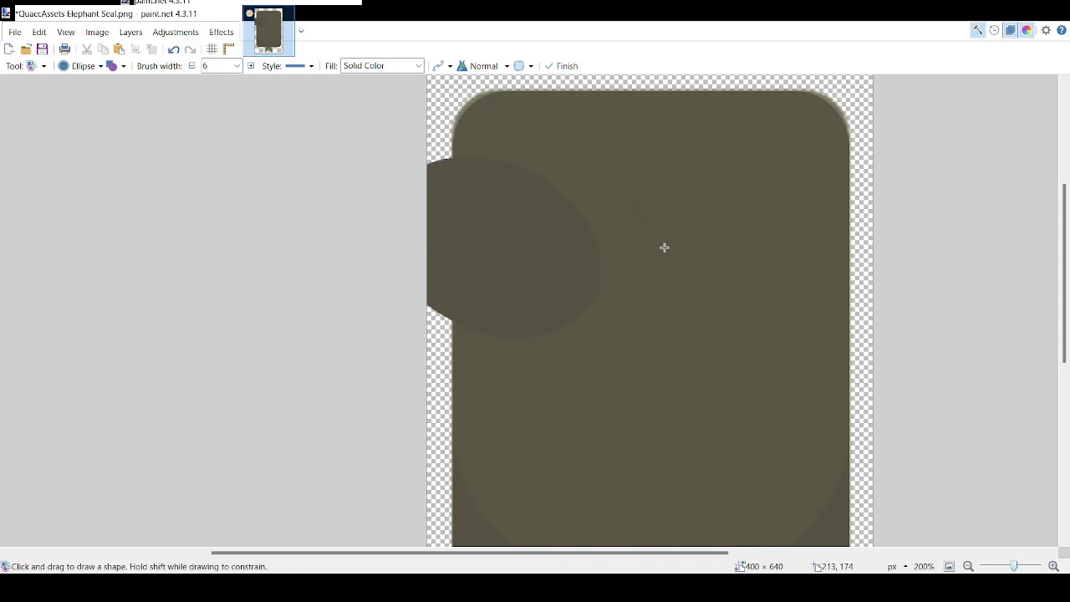
drag(599, 289, 609, 292)
drag(531, 174, 537, 156)
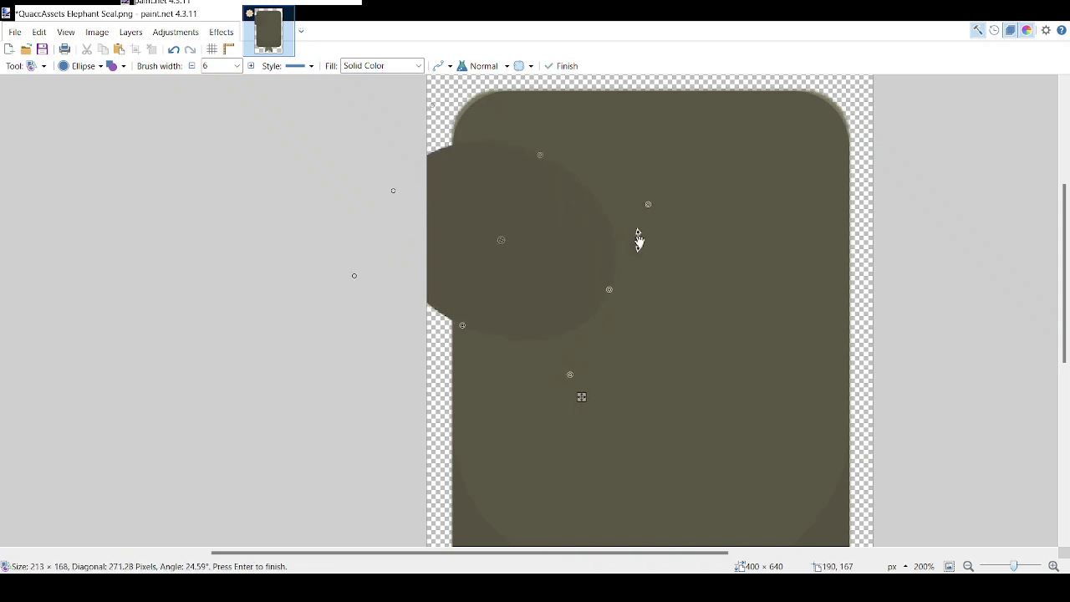
drag(638, 240, 635, 259)
click(652, 301)
Step: Cover most of the dark ellipse with a lighter one of 222 × 185 px, rotated 28.2°, leaving a thin crescent at its lower edge
mouse_move(402, 132)
mouse_down()
mouse_move(650, 312)
mouse_move(642, 332)
mouse_up()
drag(666, 290, 636, 371)
drag(582, 257, 583, 264)
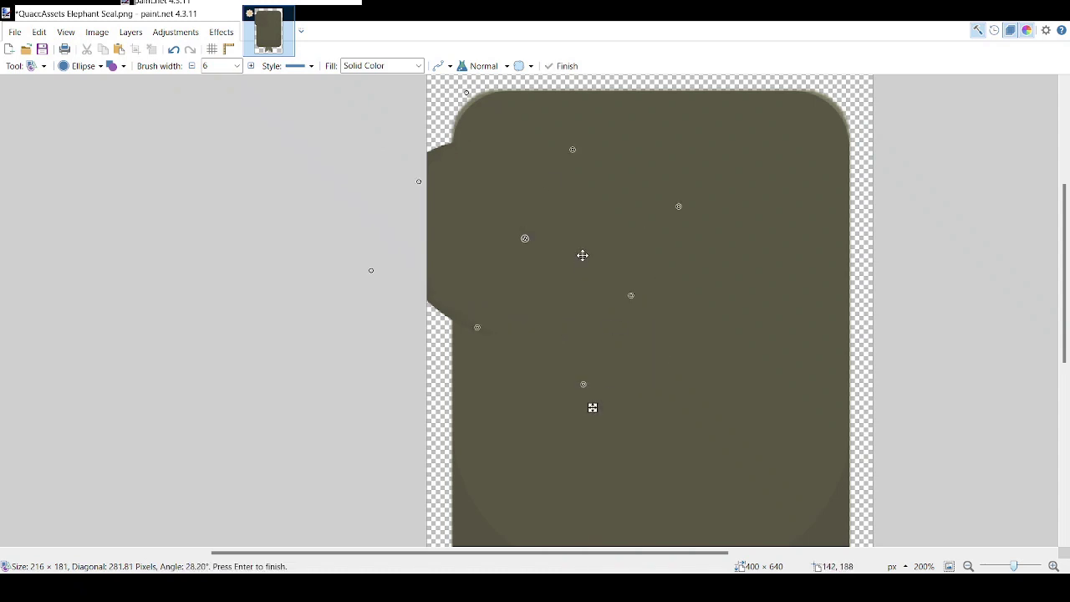
drag(573, 148, 574, 144)
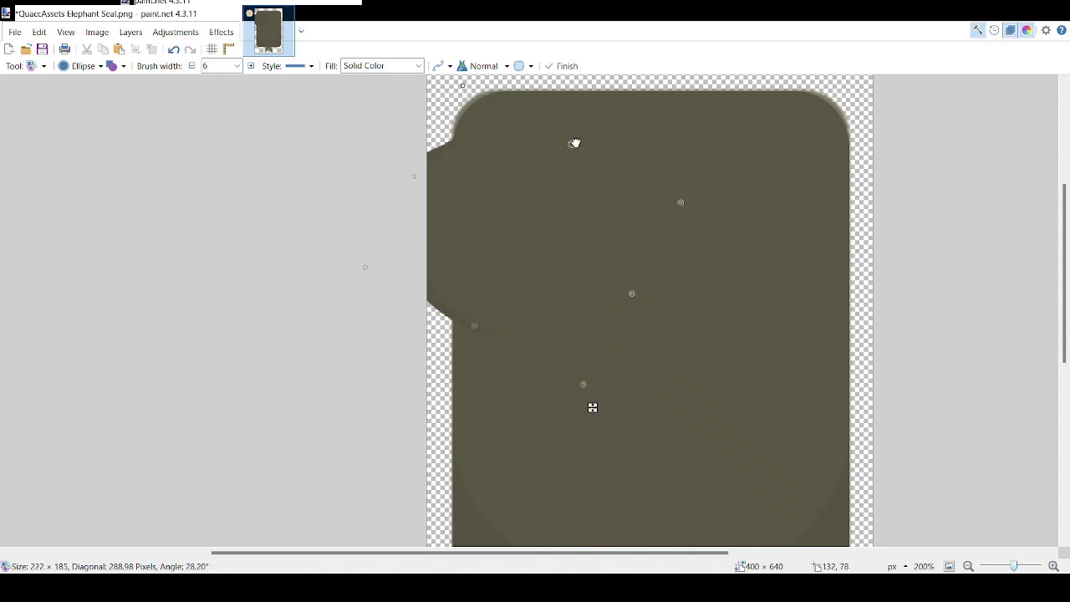
key(Return)
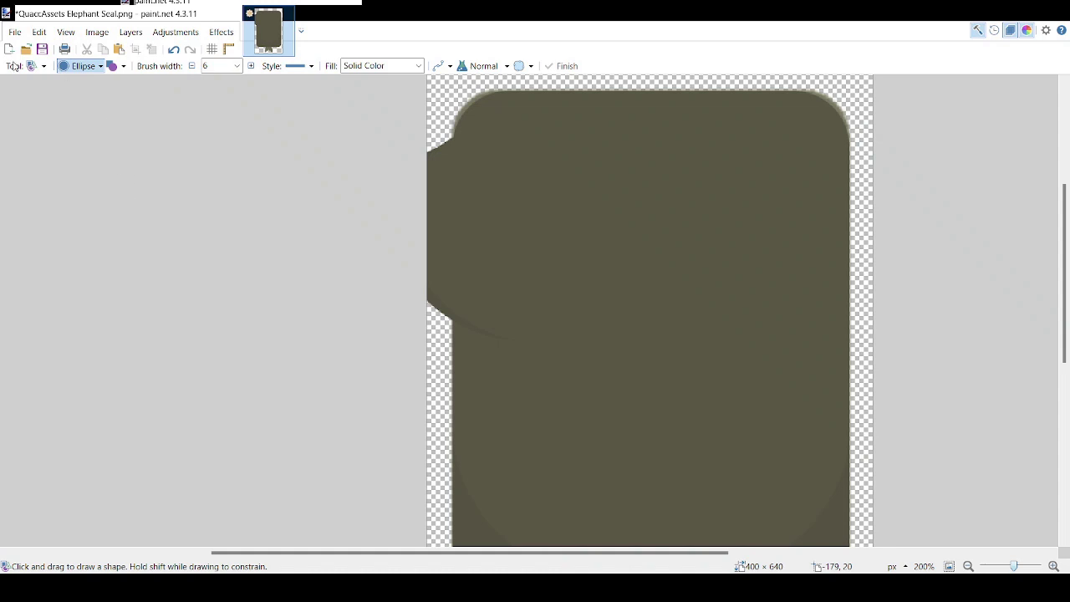
Step: Remove the ellipse parts protruding past the body's left edge, using an 80 px eraser and a rectangular selection for the leftover strip
click(16, 66)
click(55, 265)
click(160, 68)
click(143, 354)
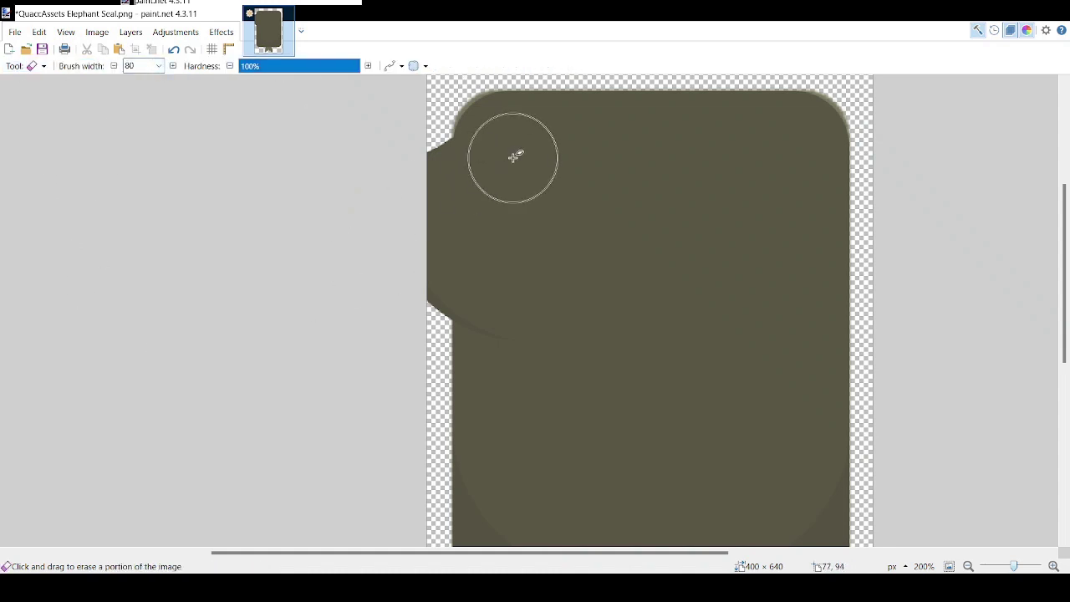
mouse_move(513, 157)
mouse_down()
mouse_move(428, 212)
mouse_move(554, 298)
mouse_up()
key(s)
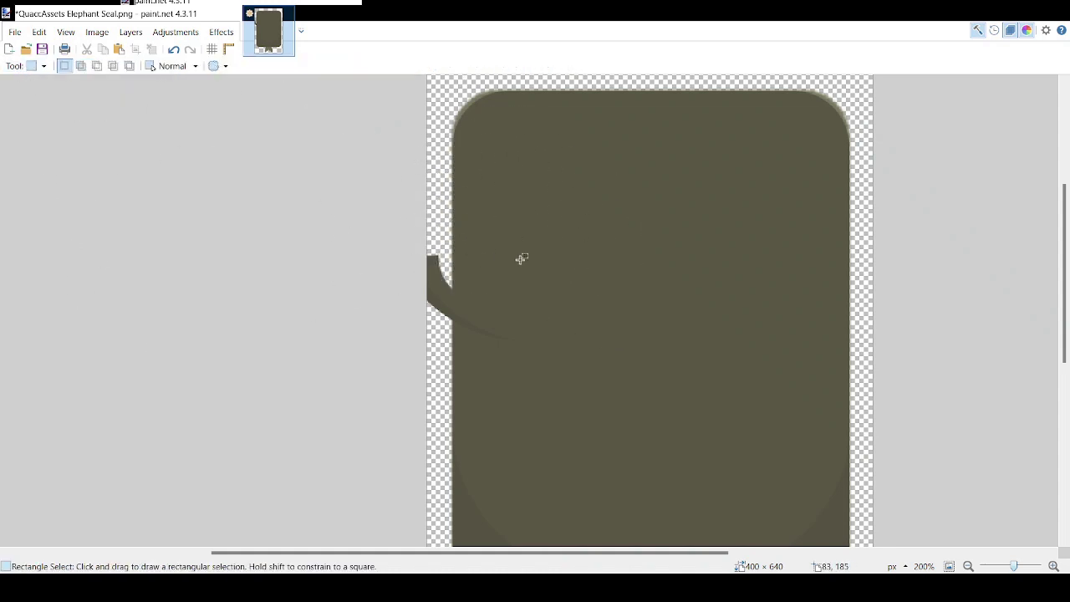
mouse_move(425, 199)
mouse_down()
mouse_move(452, 239)
mouse_move(436, 385)
mouse_up()
key(m)
mouse_move(1014, 566)
mouse_down()
mouse_move(999, 566)
mouse_move(1010, 566)
mouse_up()
Step: Select an area of 140 × 154 px around the crescent on the body's left edge and move it slightly up and left
key(o)
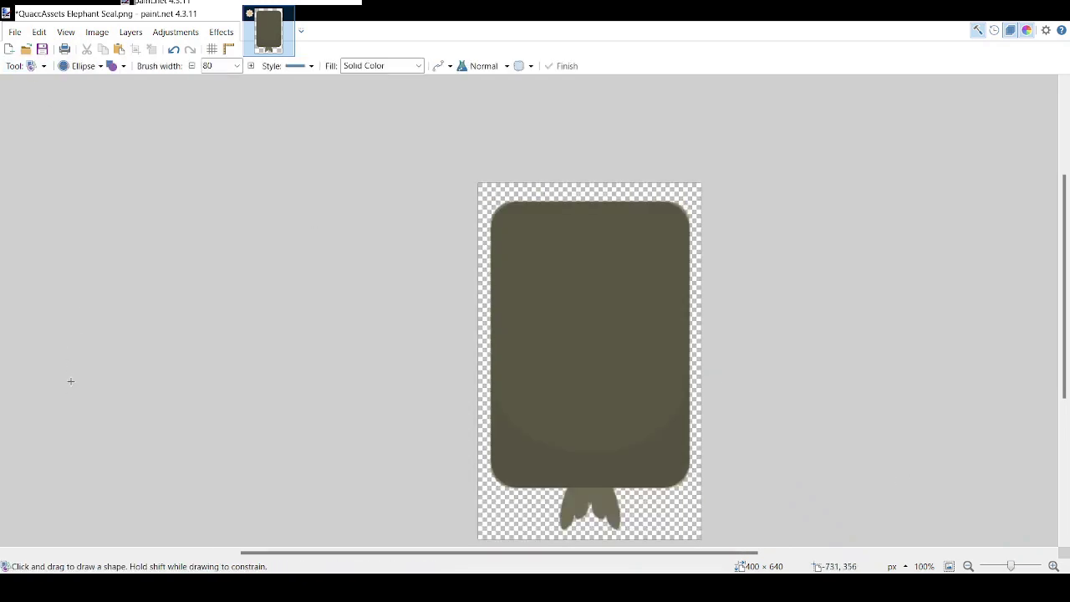
key(s)
drag(475, 296, 555, 383)
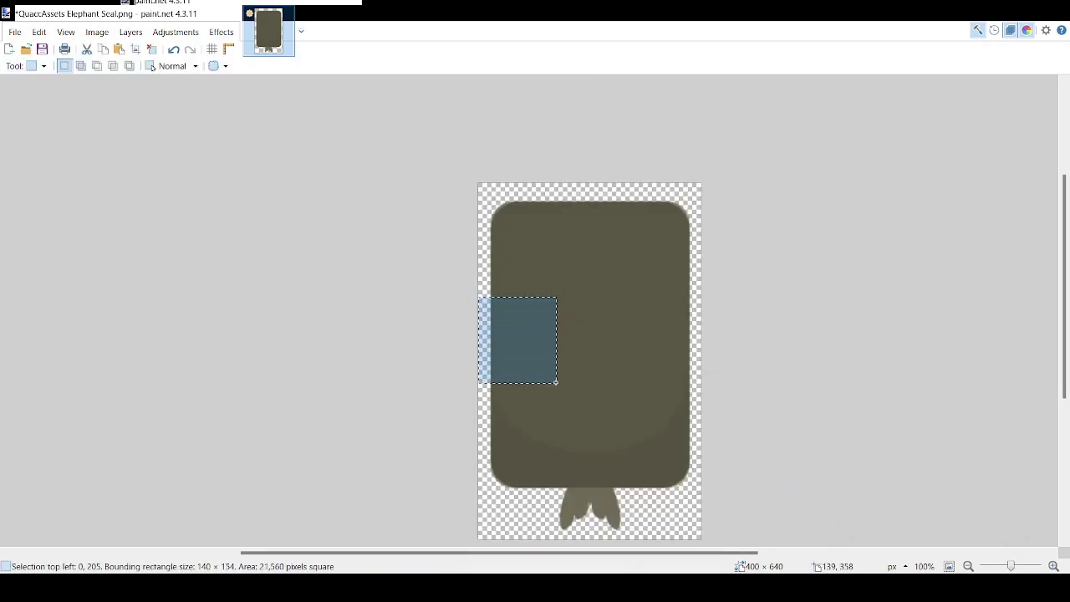
key(m)
drag(540, 346, 537, 335)
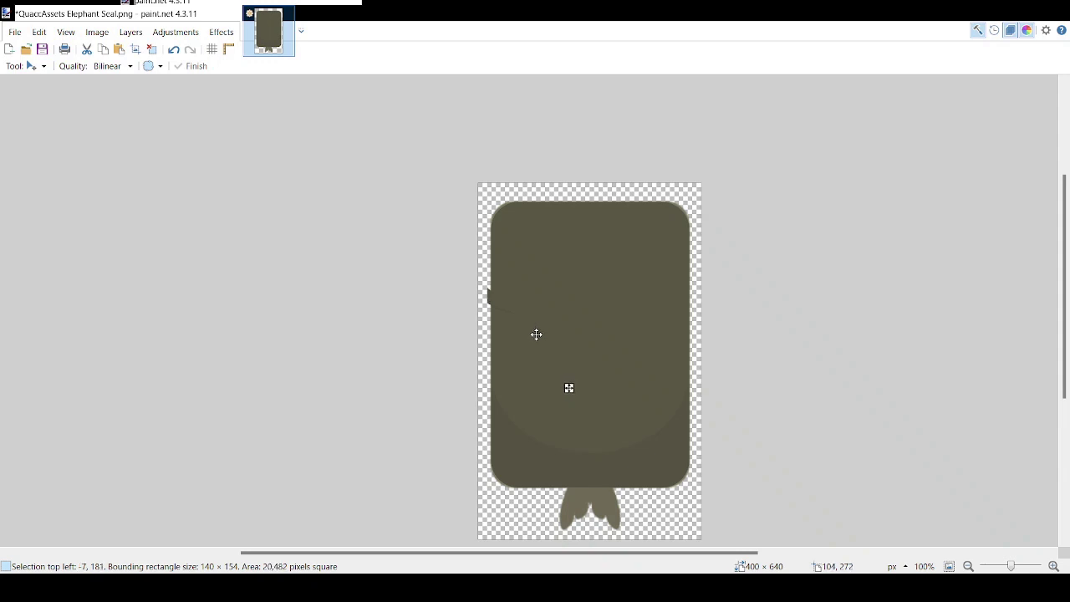
key(ctrl+d)
Step: Select the narrow strip outside the body's left edge and remove the protruding sliver of the moved crescent
click(30, 67)
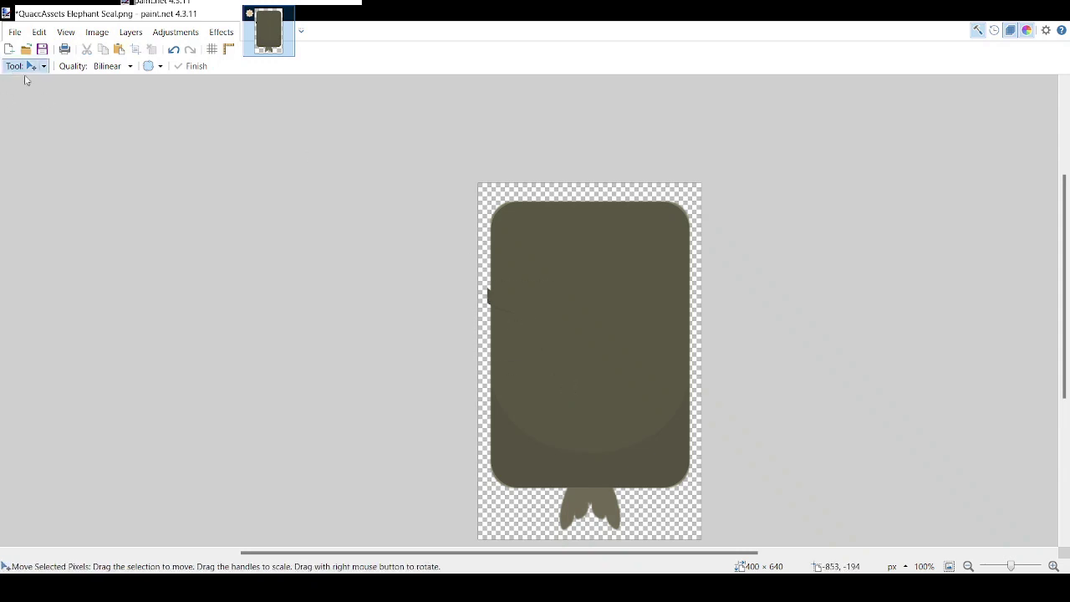
click(25, 79)
drag(476, 256, 492, 325)
key(m)
key(ctrl+d)
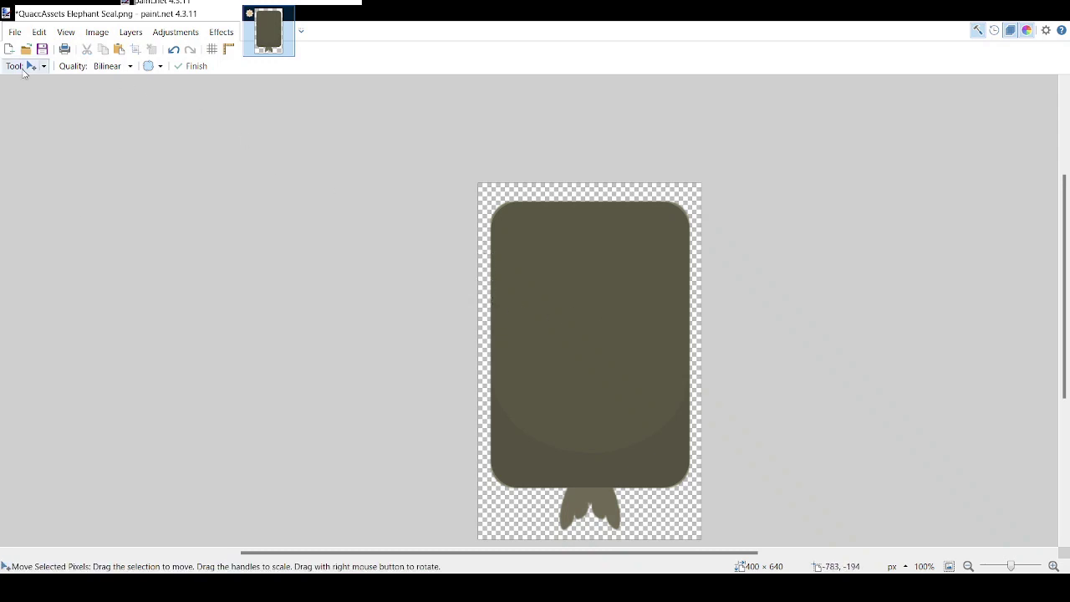
Step: Draw a dark ellipse of about 22 × 21 px over the seal's left eye as its shadow
key(o)
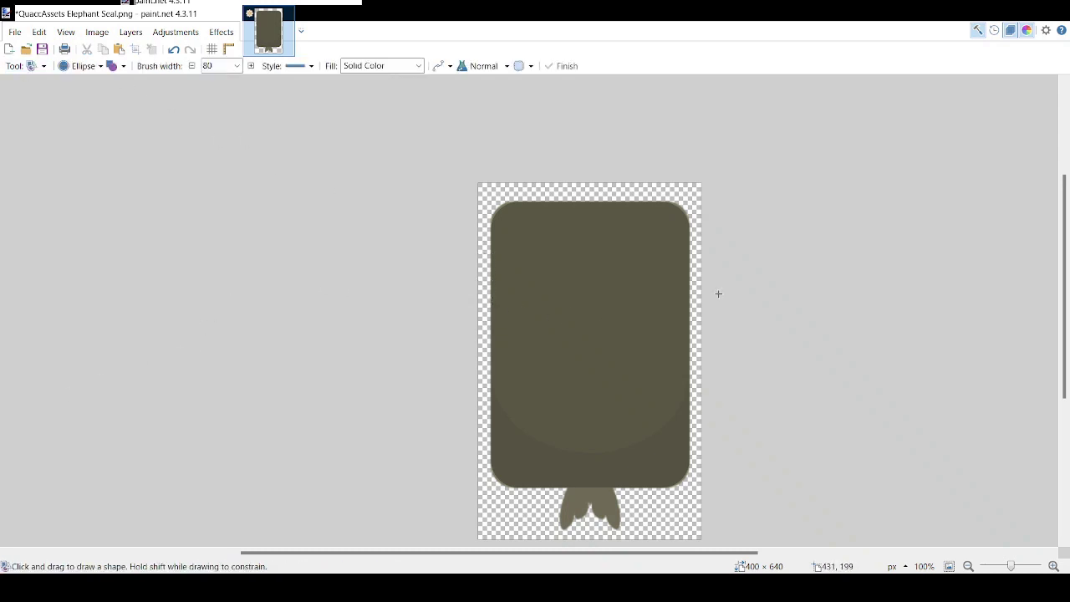
scroll(798, 340, up, 2)
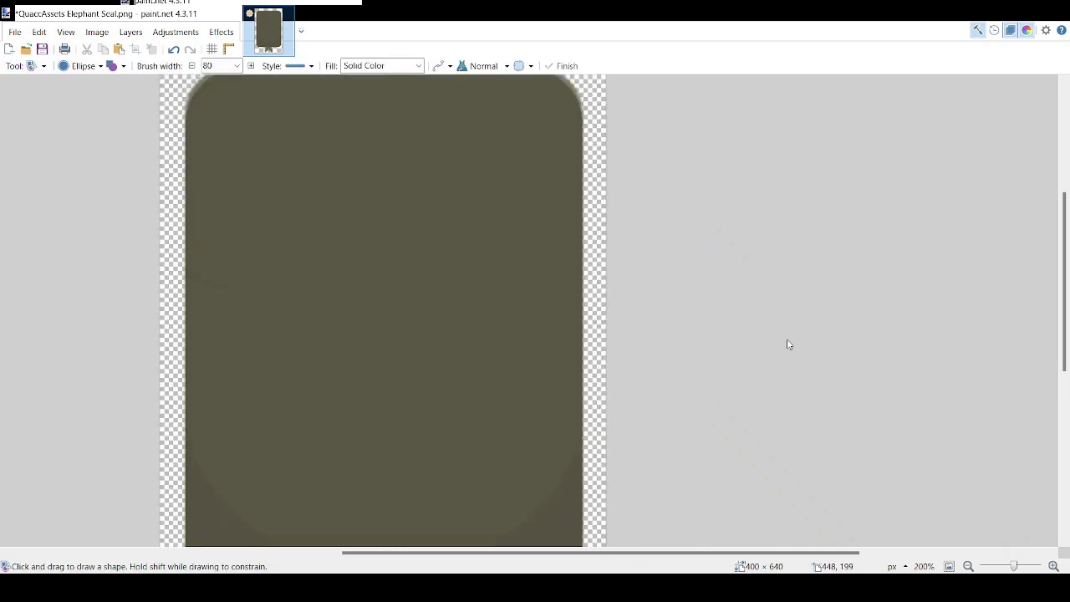
drag(543, 557, 489, 553)
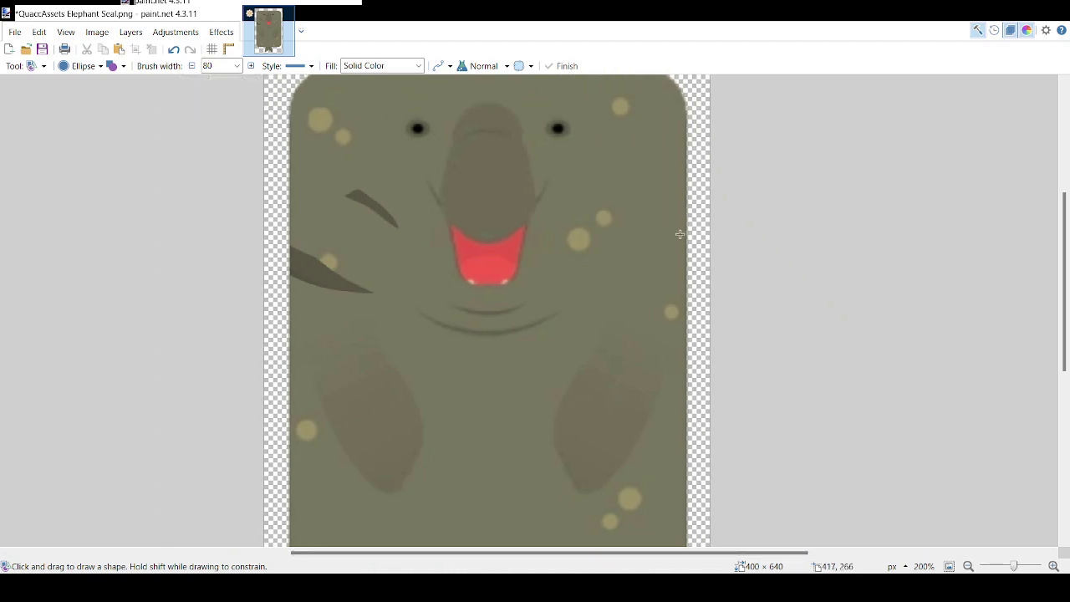
mouse_move(413, 125)
mouse_down()
mouse_move(431, 137)
mouse_move(425, 115)
mouse_move(421, 139)
mouse_up()
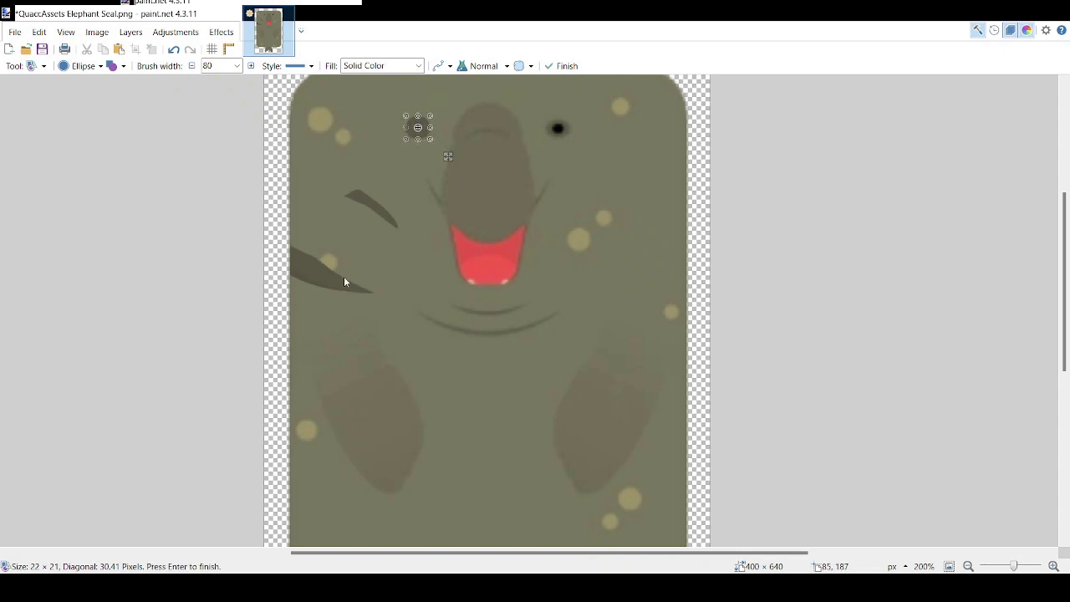
click(566, 289)
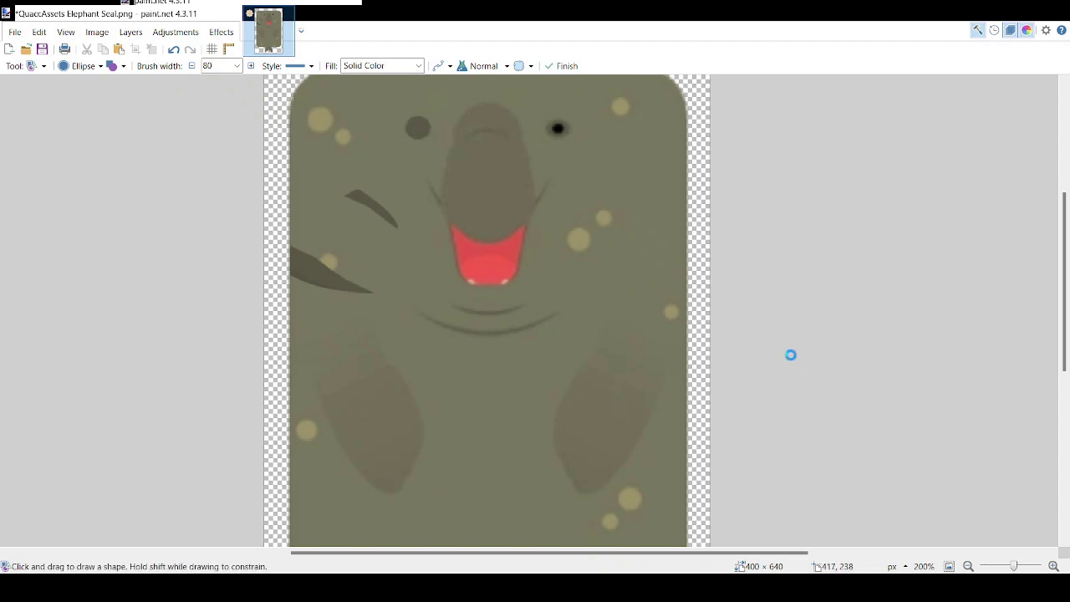
click(791, 356)
key(ctrl+z)
key(ctrl+z)
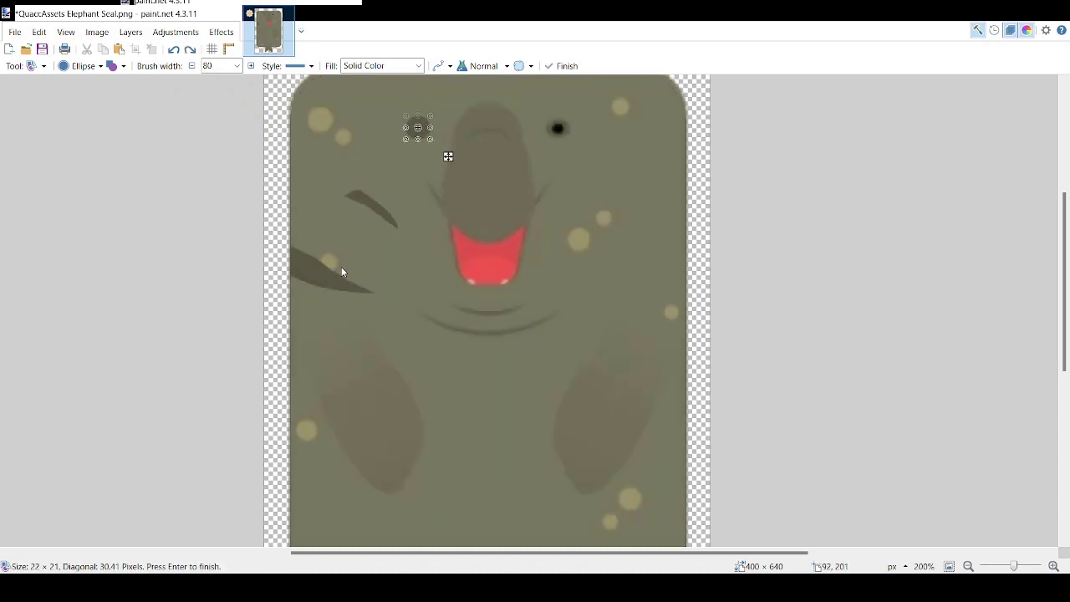
key(Return)
key(BackSpace)
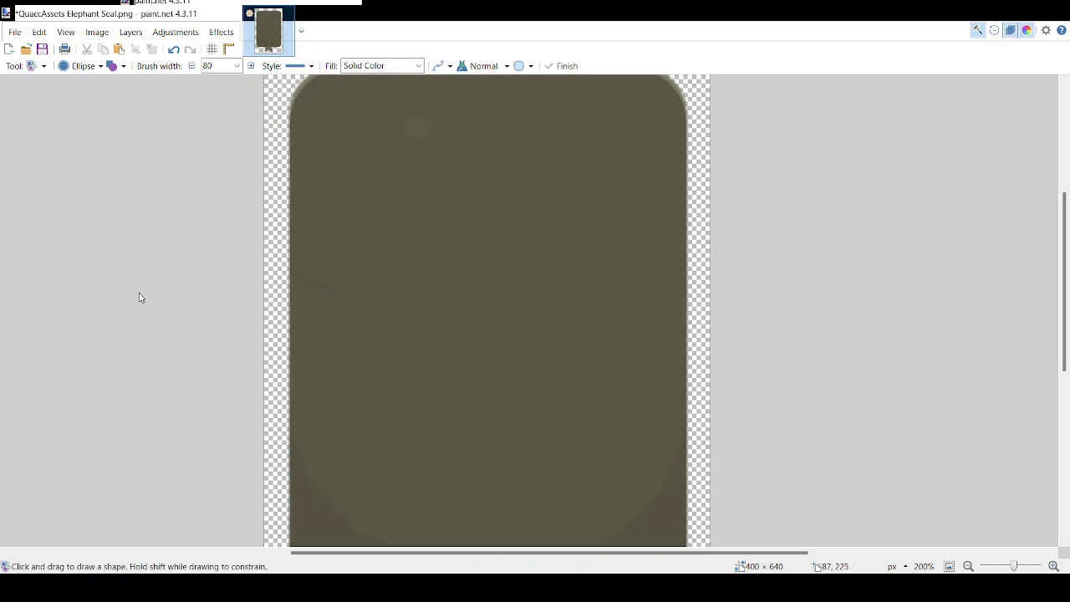
Step: Draw a black pupil of about 12 × 11 px in the middle of the left eye shadow
drag(408, 117, 389, 136)
key(ctrl+z)
scroll(448, 135, up, 2)
click(396, 119)
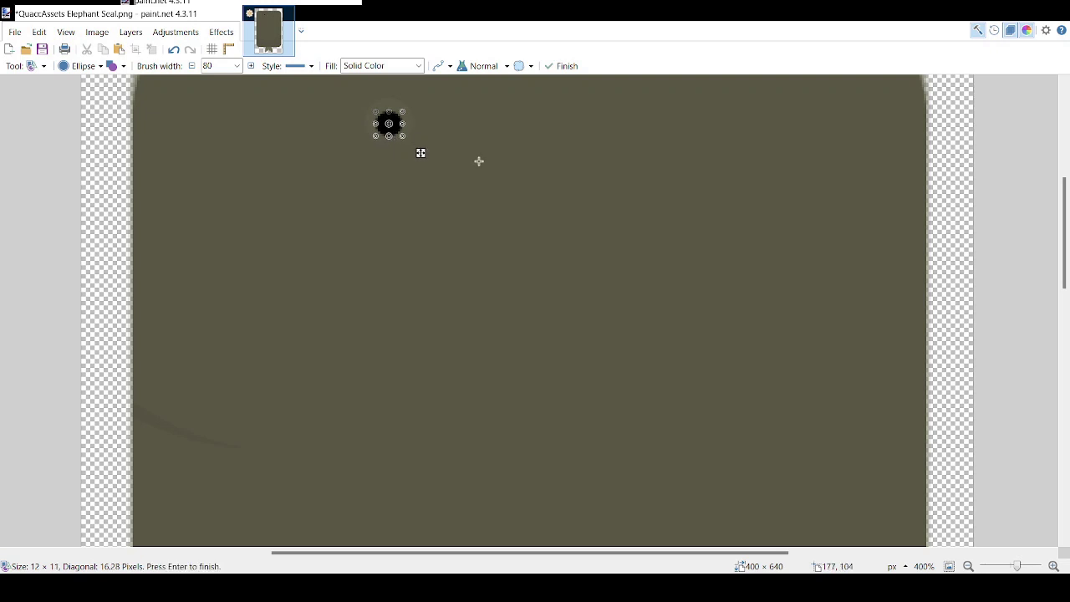
key(Return)
mouse_move(1016, 565)
mouse_down()
mouse_move(1005, 566)
mouse_move(1015, 565)
mouse_up()
key(ctrl+z)
drag(429, 183, 430, 184)
key(Return)
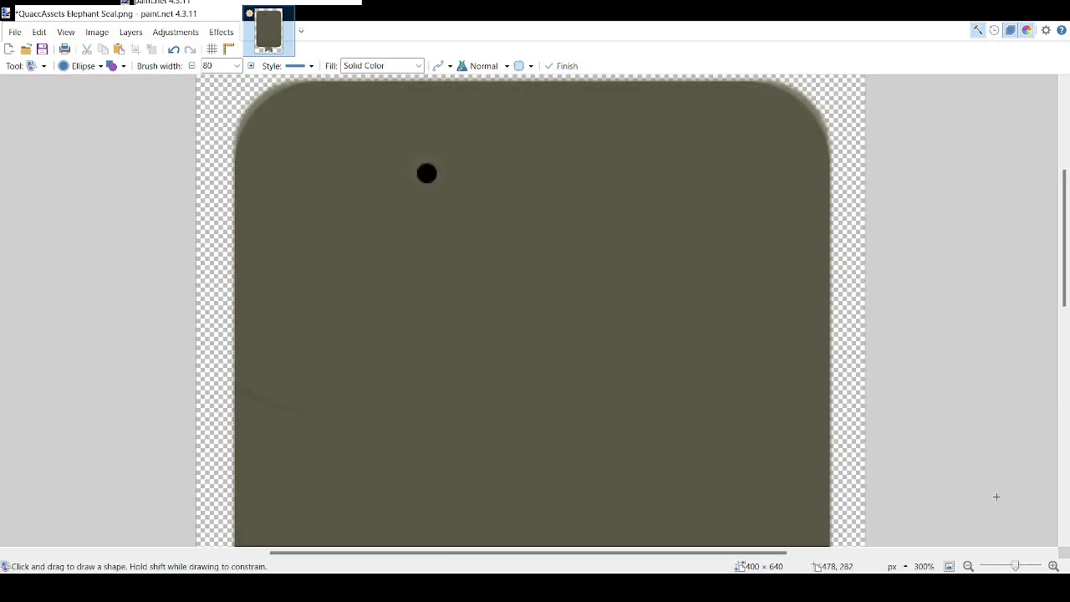
drag(1015, 566, 1011, 566)
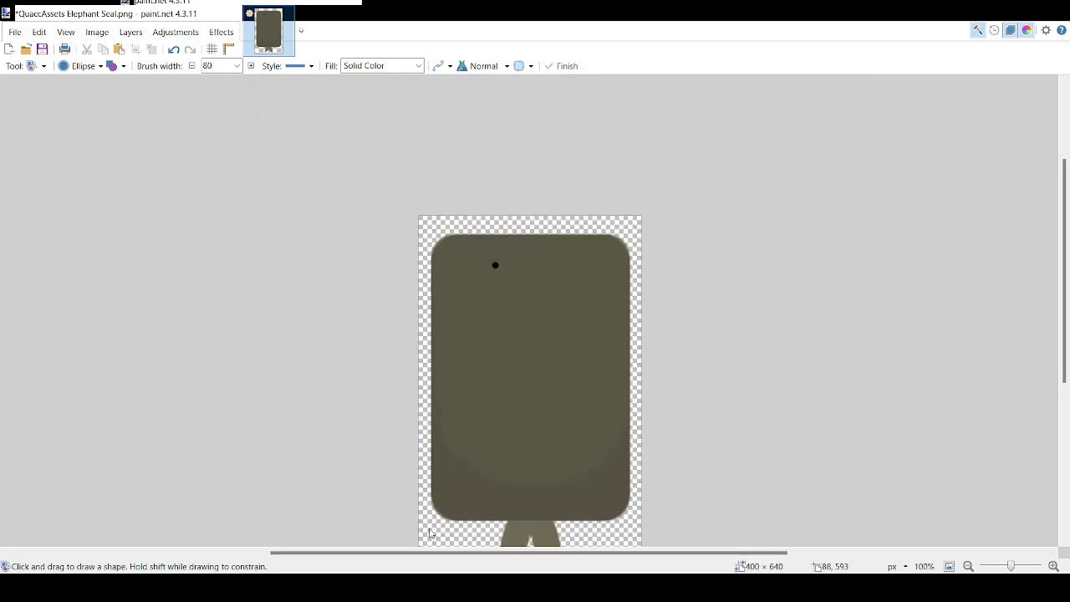
click(771, 305)
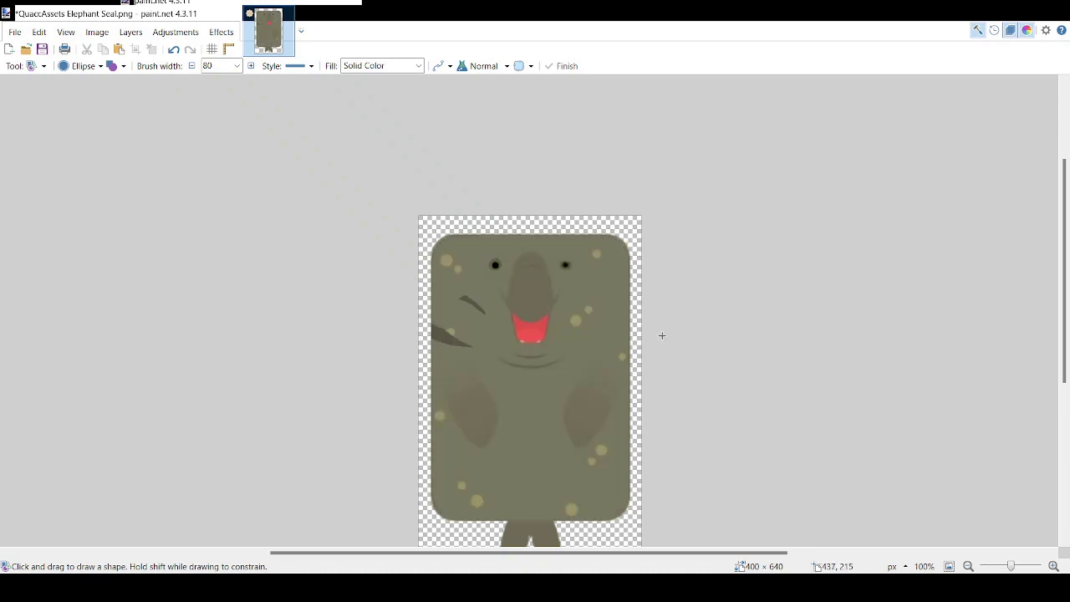
key(ctrl+z)
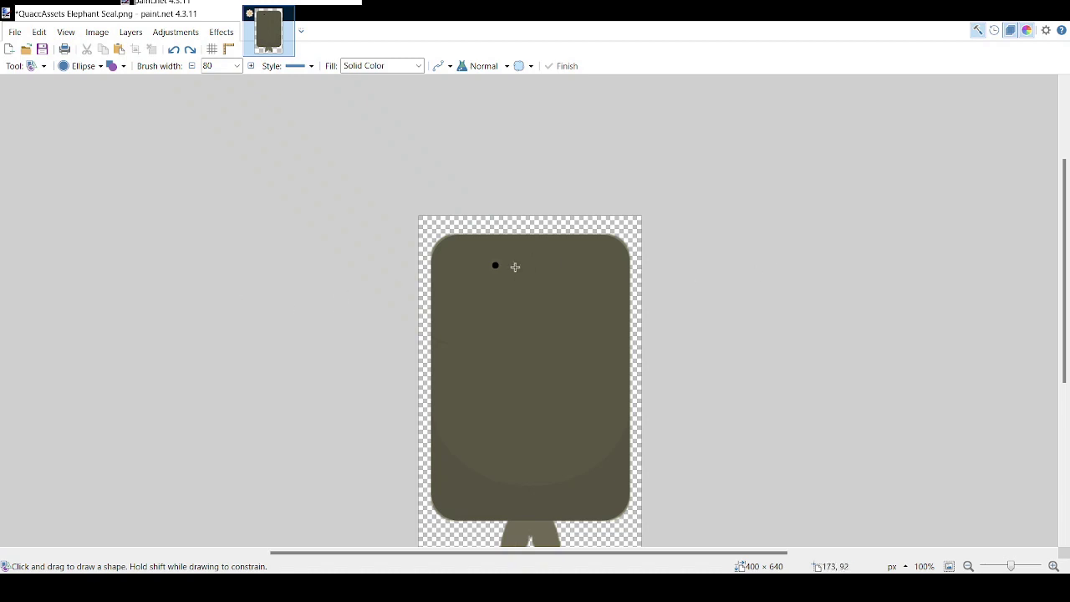
Step: Draw a dark grey-green ellipse of about 62 × 60 px over the upper part of the snout
drag(515, 267, 544, 299)
drag(510, 286, 534, 276)
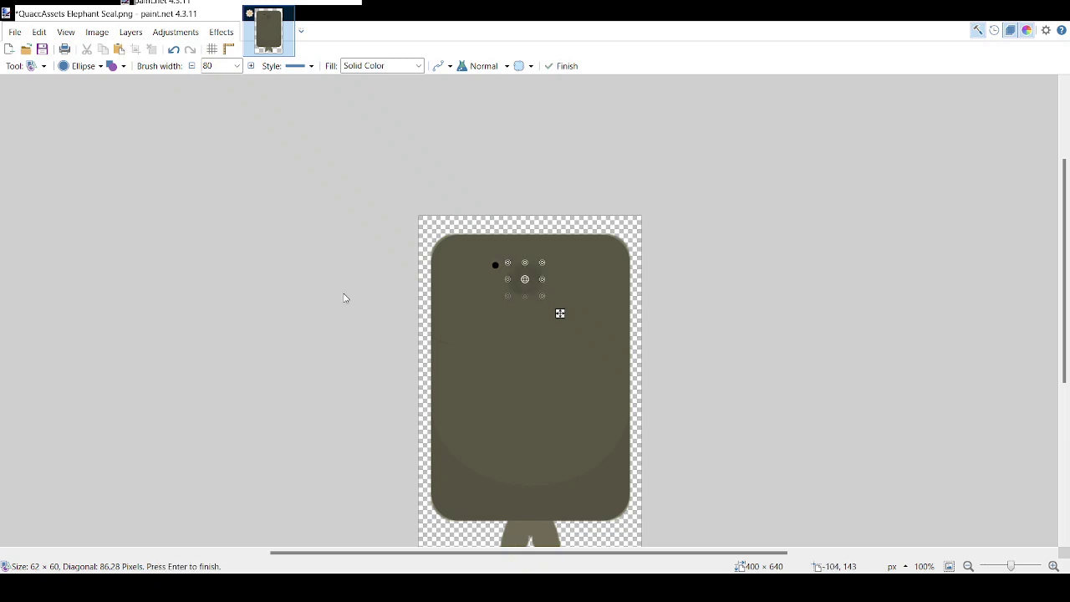
scroll(628, 274, up, 2)
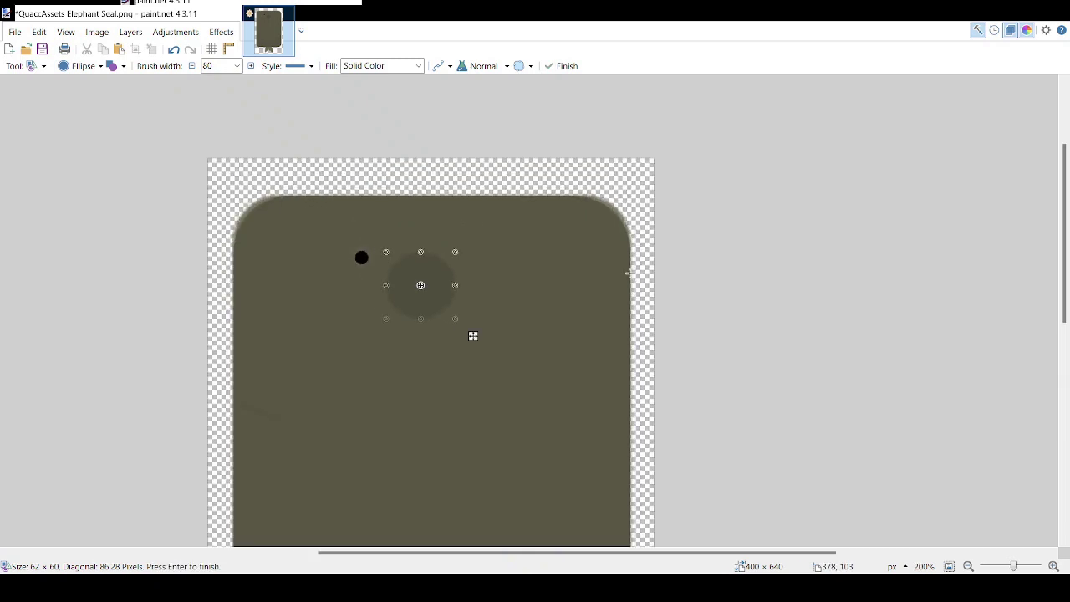
scroll(804, 348, left, 1)
key(Return)
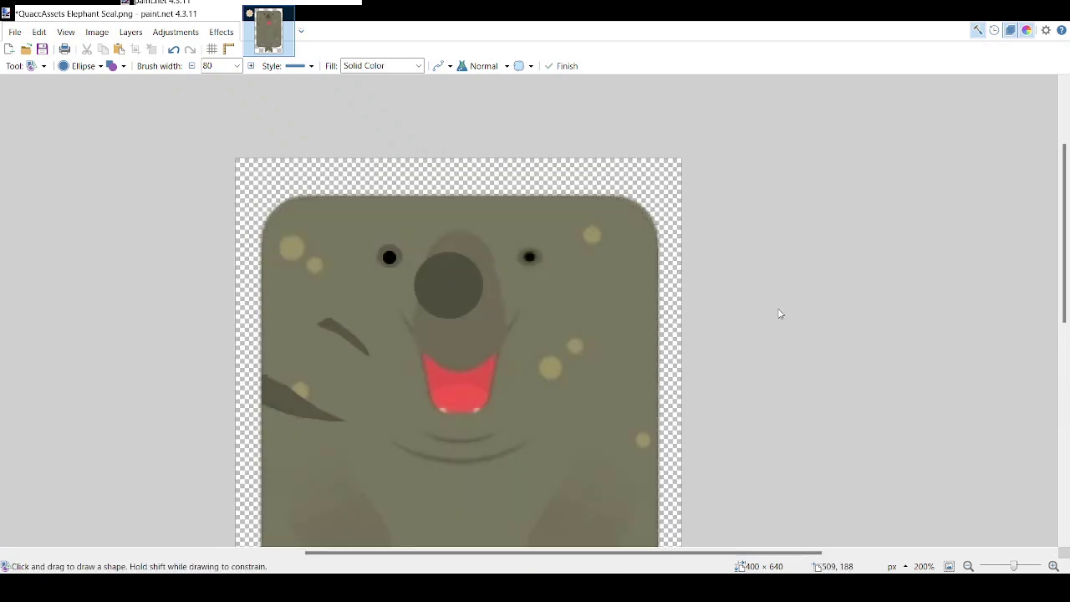
Step: Move the snout ellipse up and to the right and narrow it to 59 × 60 px to fit the snout's rounded top
key(ctrl+z)
drag(460, 281, 492, 270)
drag(424, 273, 426, 273)
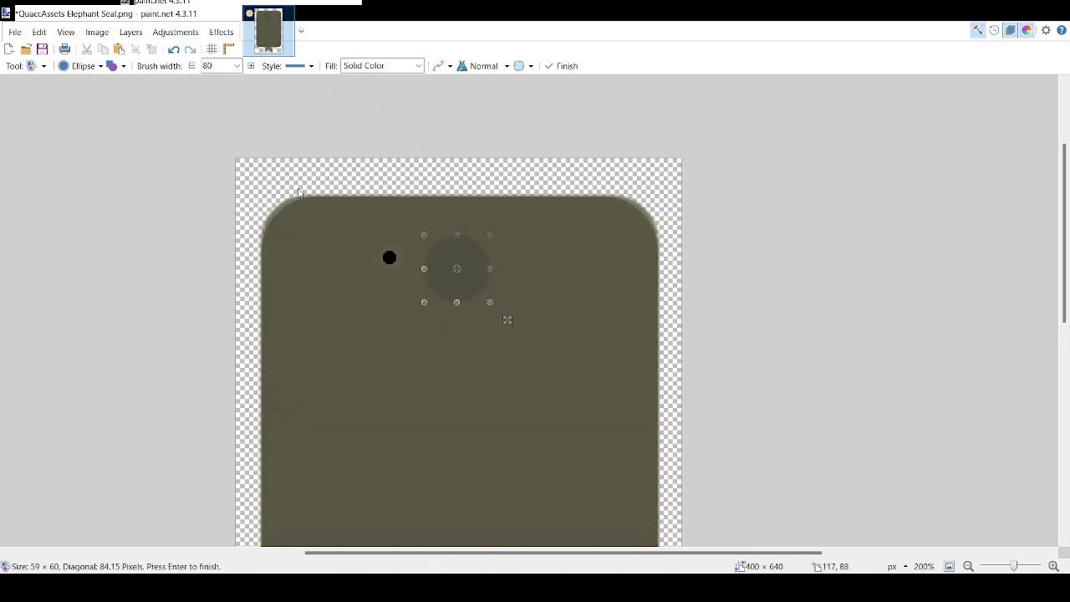
click(341, 188)
key(Return)
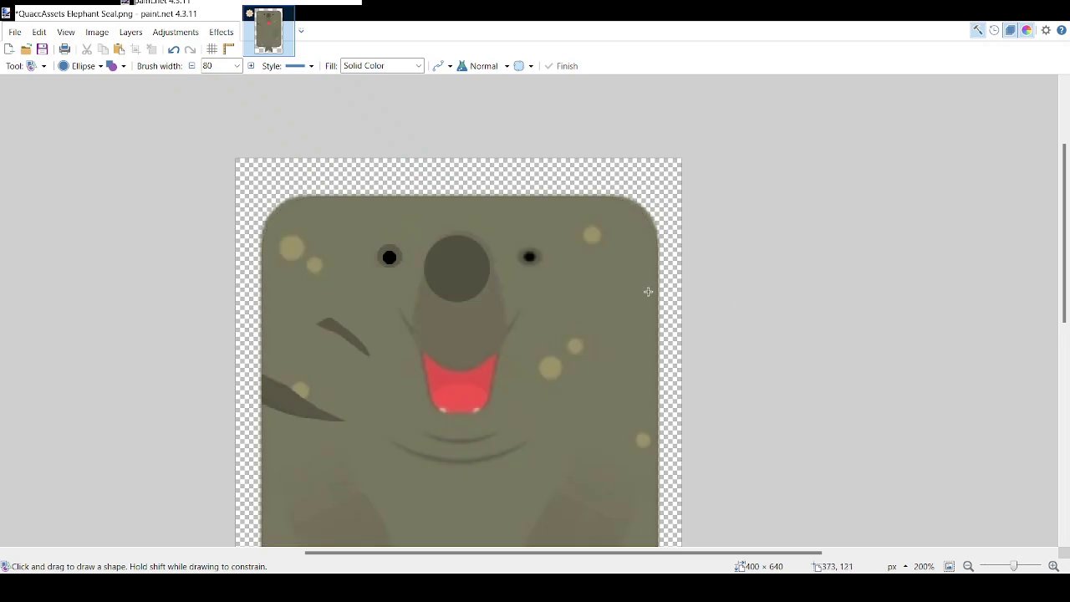
key(ctrl+z)
Step: Add a second ellipse of about 74 × 67 px overlapping the first one's lower part, shifted slightly up to widen the snout
drag(489, 307, 504, 337)
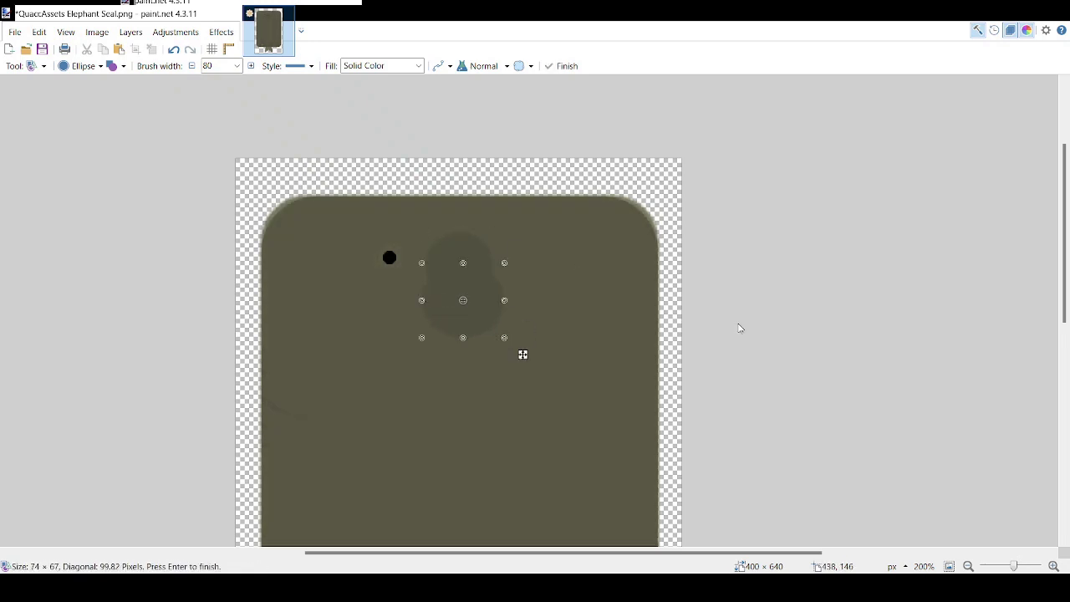
key(Return)
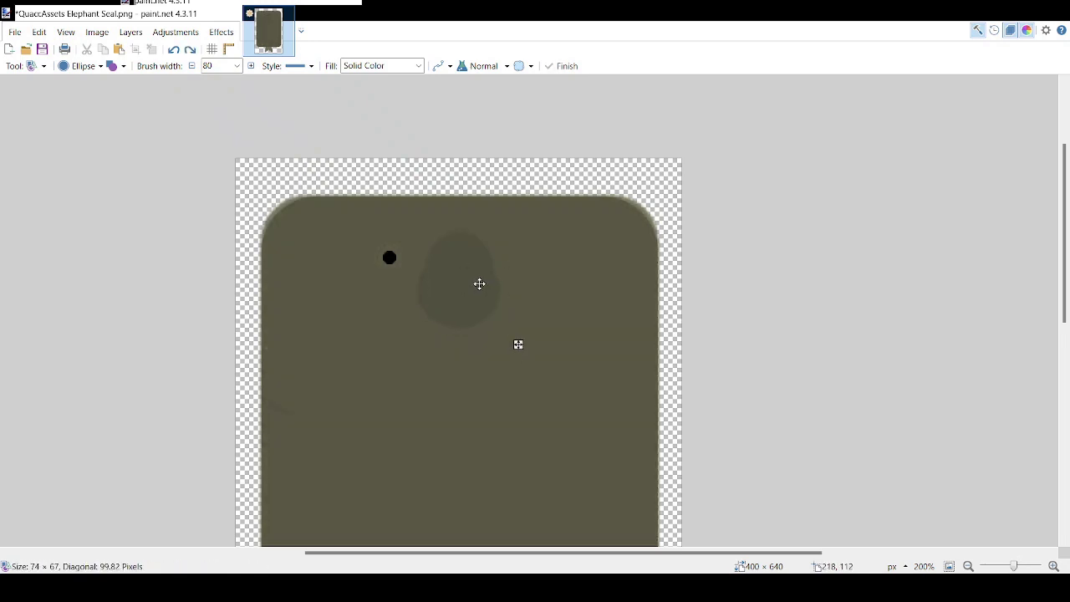
drag(460, 254, 460, 248)
drag(498, 288, 500, 289)
click(623, 296)
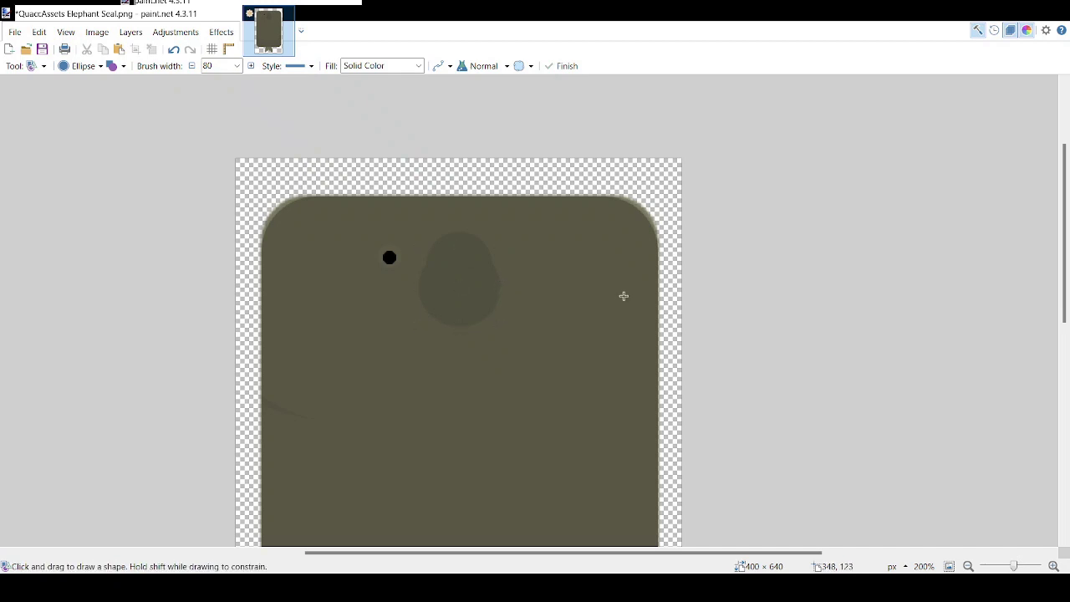
click(785, 306)
key(ctrl+z)
Step: Add a third ellipse of about 72 × 75 px below the second one to form the lower end of the snout
drag(418, 294, 519, 391)
key(ctrl+z)
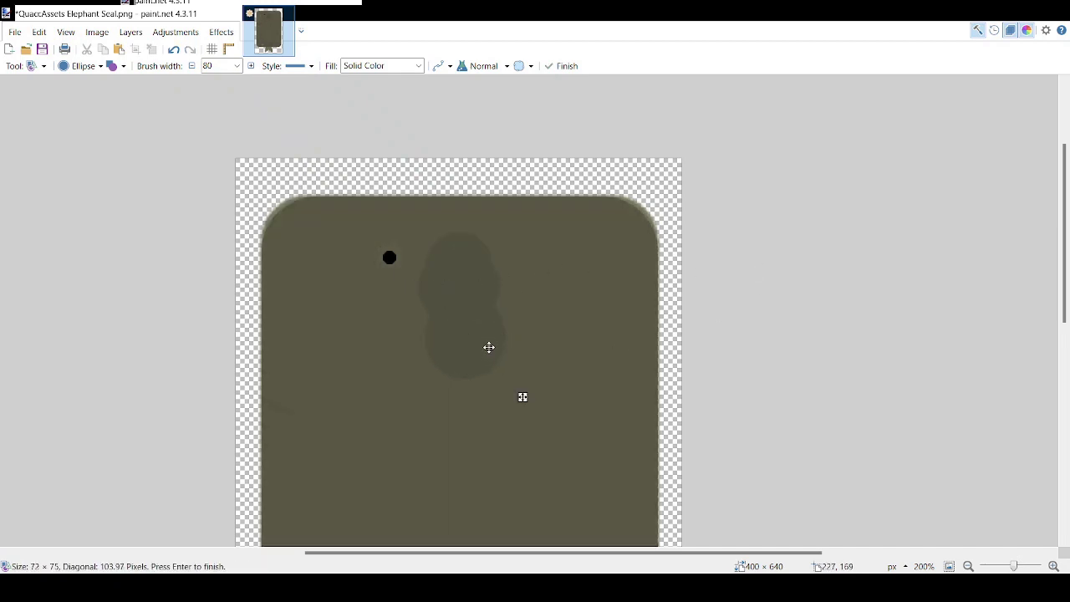
drag(466, 285, 467, 373)
click(549, 310)
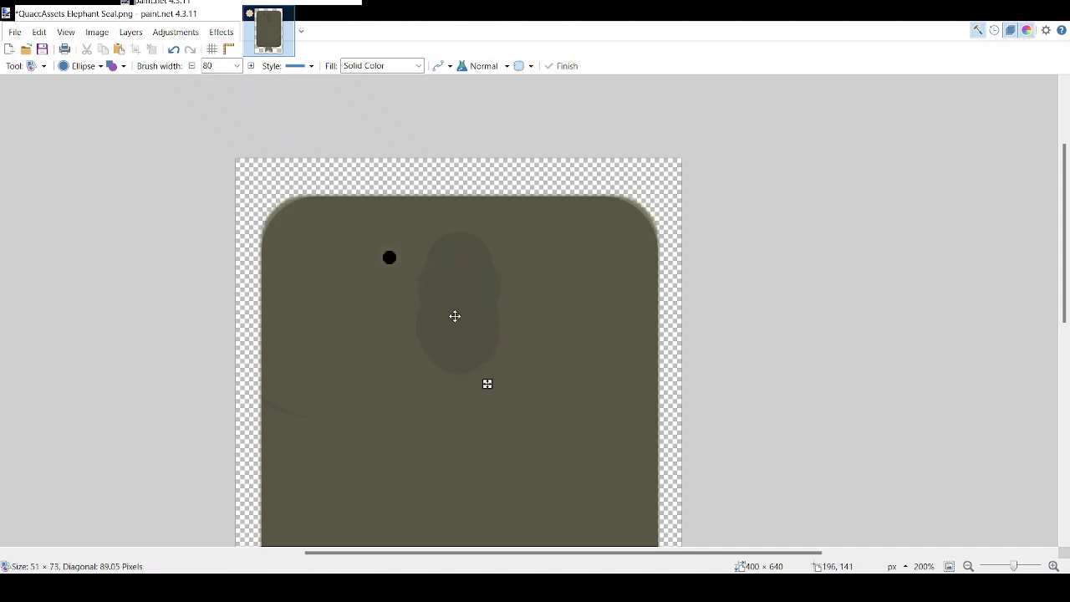
Step: Try to fill out the snout's lower part with a flat ellipse of about 64 × 39 px, rotated 18.49°
drag(454, 319, 459, 303)
drag(430, 353, 428, 361)
mouse_move(470, 327)
mouse_down()
mouse_move(454, 301)
mouse_move(504, 380)
mouse_move(472, 359)
mouse_move(459, 326)
mouse_up()
key(Return)
key(Return)
drag(445, 371, 445, 374)
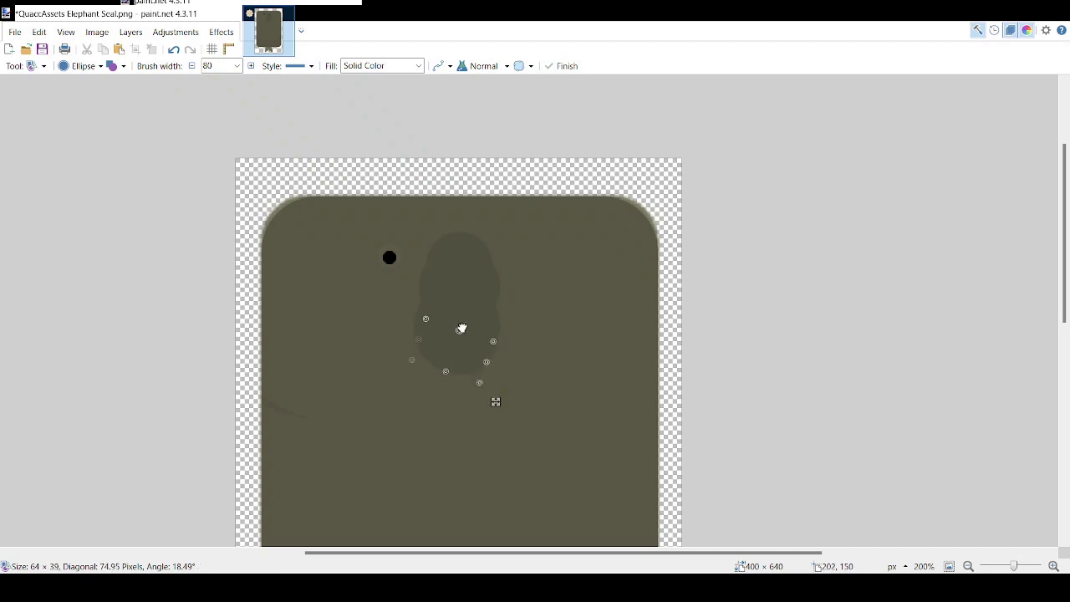
key(Return)
drag(1012, 567, 1014, 566)
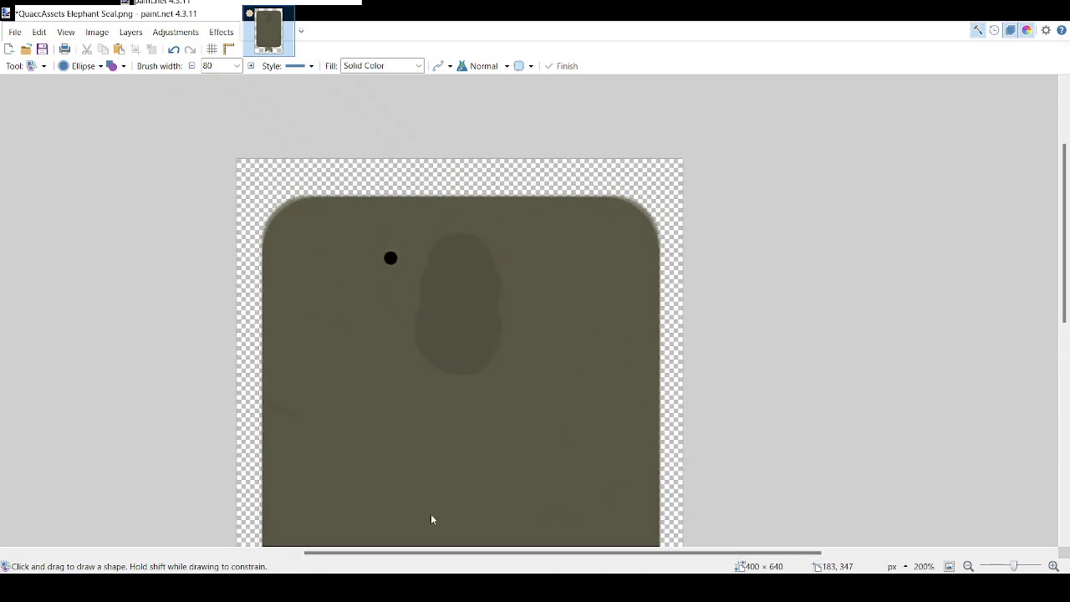
key(ctrl+z)
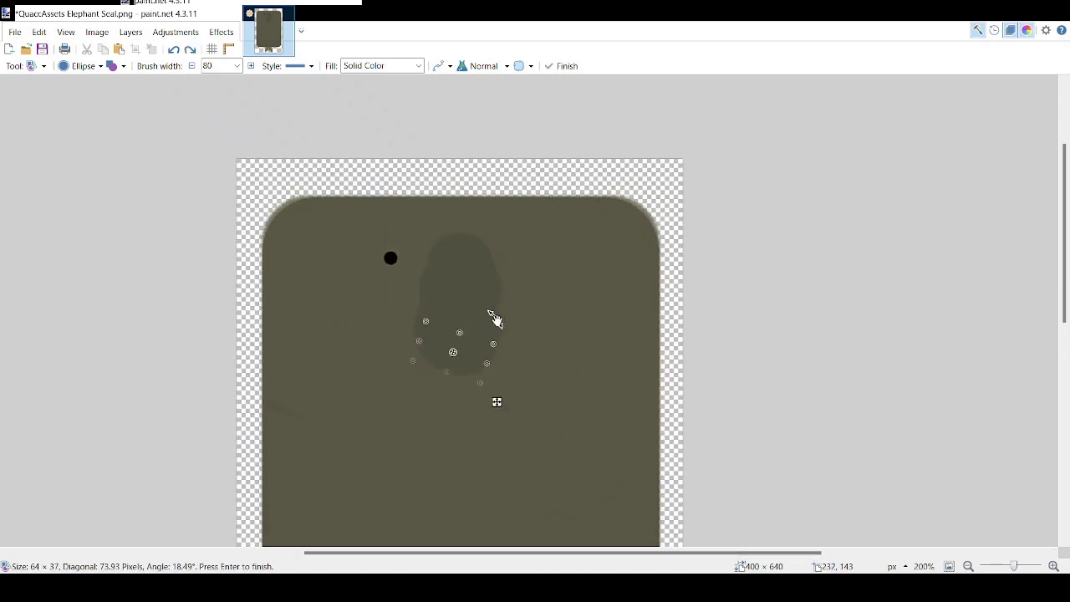
key(ctrl+z)
key(ctrl+z)
key(ctrl+z)
Step: Smooth the snout's left side with an overlapping ellipse of 51 × 100 px, rotated -7.51°
drag(458, 297, 453, 285)
drag(445, 351, 450, 367)
mouse_move(435, 261)
mouse_down()
mouse_move(436, 276)
mouse_move(435, 266)
mouse_up()
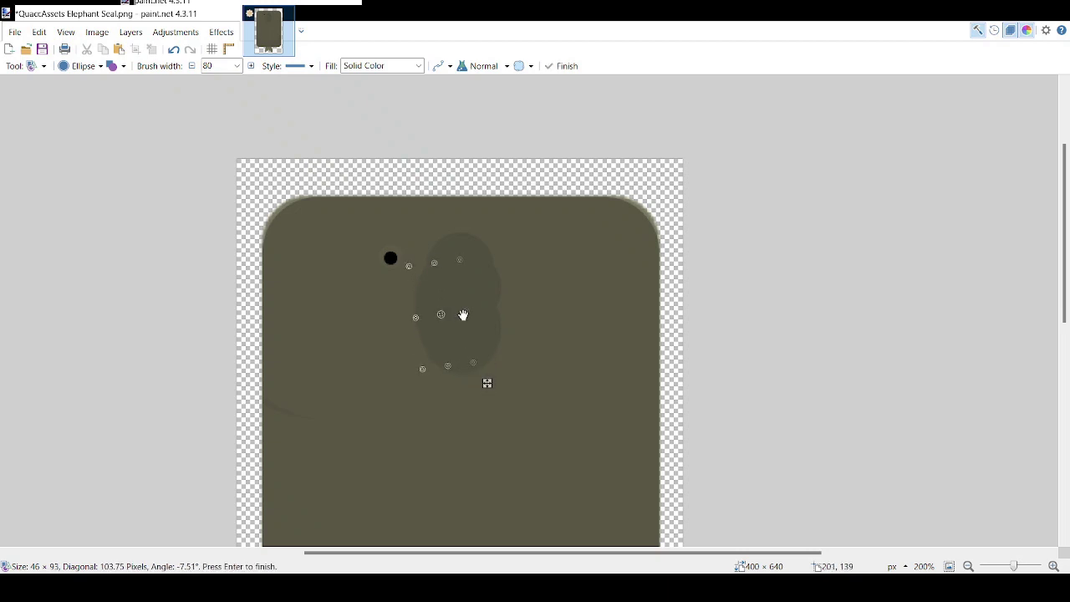
drag(465, 313, 470, 312)
drag(447, 365, 449, 369)
drag(471, 312, 471, 310)
drag(435, 266, 436, 262)
drag(468, 316, 471, 316)
drag(451, 369, 452, 373)
click(551, 379)
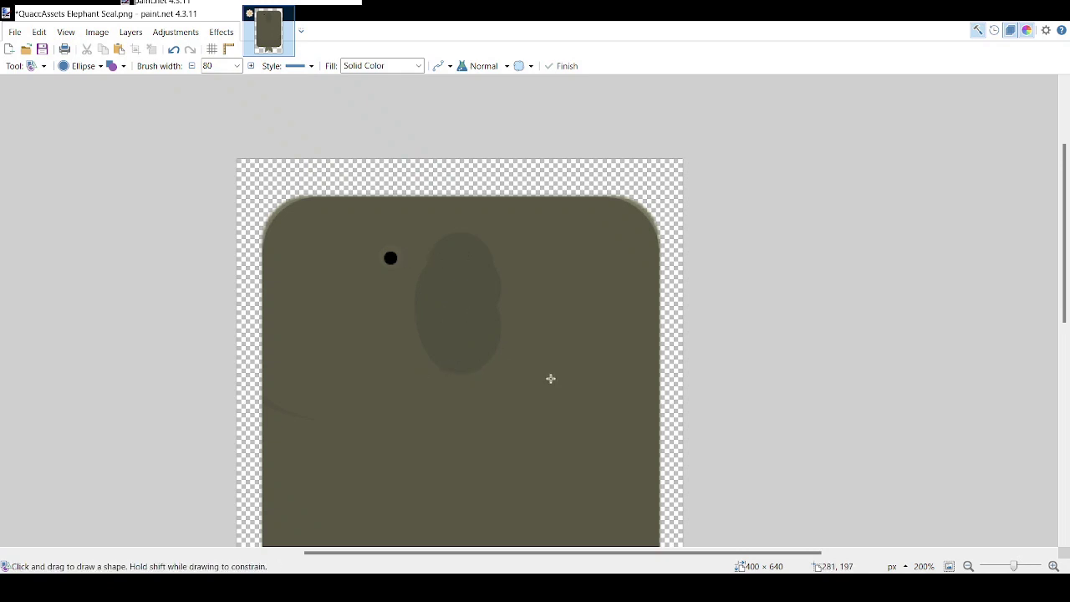
key(ctrl+z)
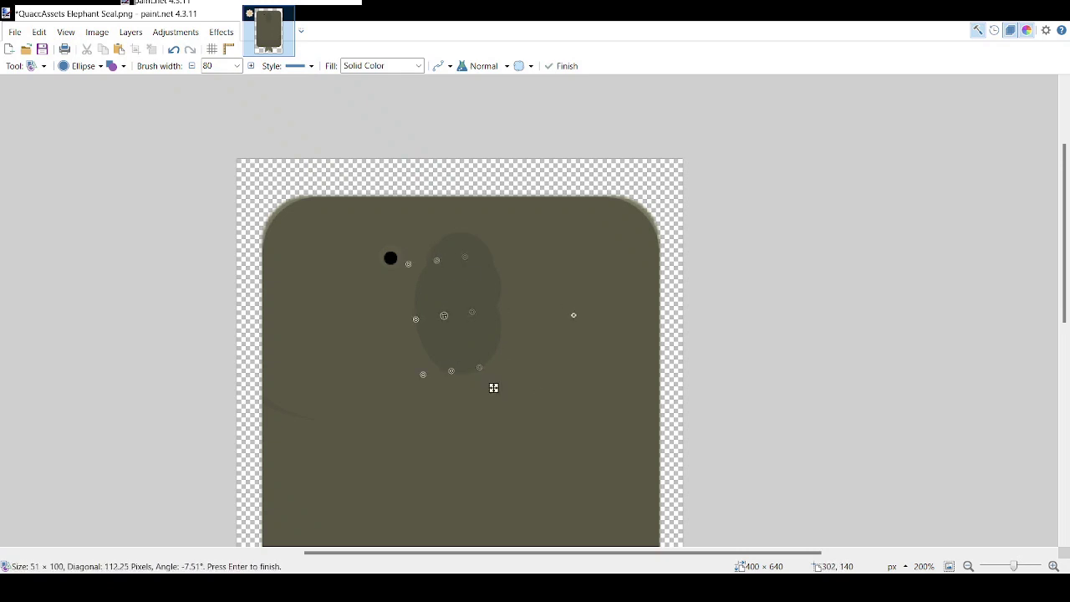
key(ctrl+y)
key(ctrl+z)
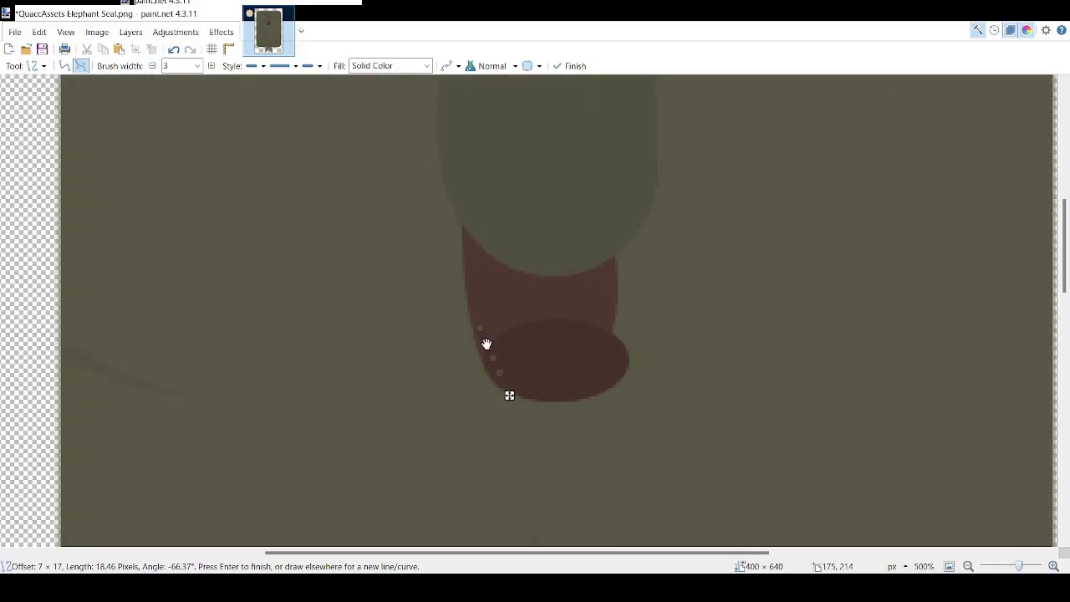
Step: Bend a dark red 3 px curve about 18 px long to close the gap between the tongue and the mouth's left edge
mouse_move(479, 329)
mouse_down()
mouse_move(493, 376)
mouse_move(520, 387)
mouse_move(493, 376)
mouse_move(481, 340)
mouse_up()
drag(484, 361, 489, 356)
key(Return)
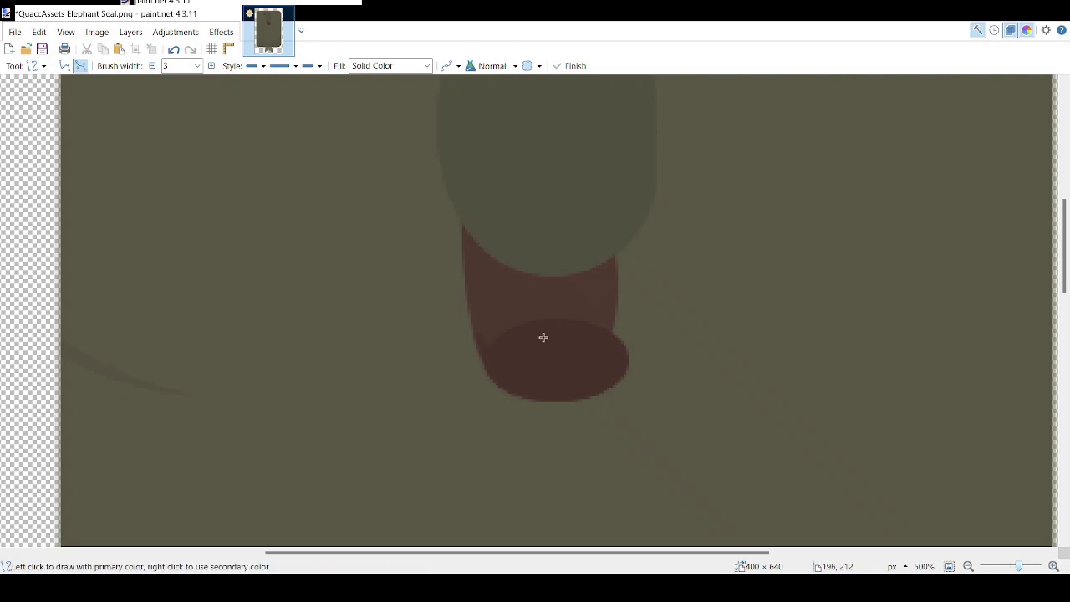
Step: Draw dark red 3 px curves along the tongue's upper edge to extend it, including one about 21 px long
drag(556, 319, 480, 336)
mouse_move(506, 331)
mouse_down()
mouse_move(536, 315)
mouse_move(580, 318)
mouse_move(543, 311)
mouse_move(502, 329)
mouse_move(553, 307)
mouse_move(599, 320)
mouse_move(502, 321)
mouse_move(483, 342)
mouse_up()
mouse_move(488, 348)
mouse_down()
mouse_move(523, 323)
mouse_move(488, 342)
mouse_move(554, 315)
mouse_move(580, 318)
mouse_up()
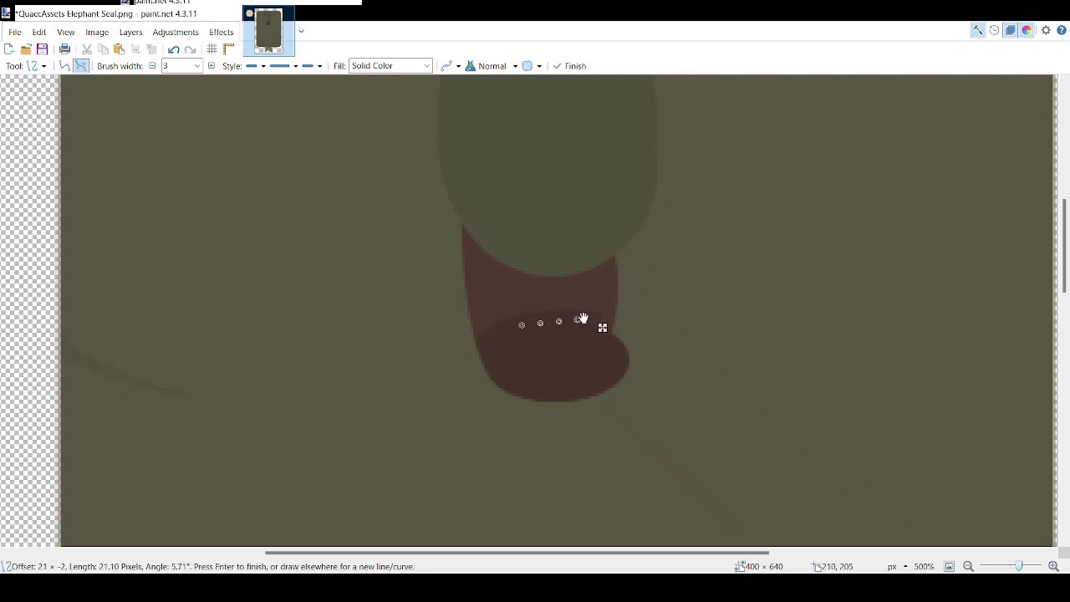
key(Return)
Step: Trim the left edge of the mouth and tongue with body-coloured 3 px curves about 38 px and 43 px long
mouse_move(444, 275)
mouse_down()
mouse_move(480, 375)
mouse_move(473, 333)
mouse_up()
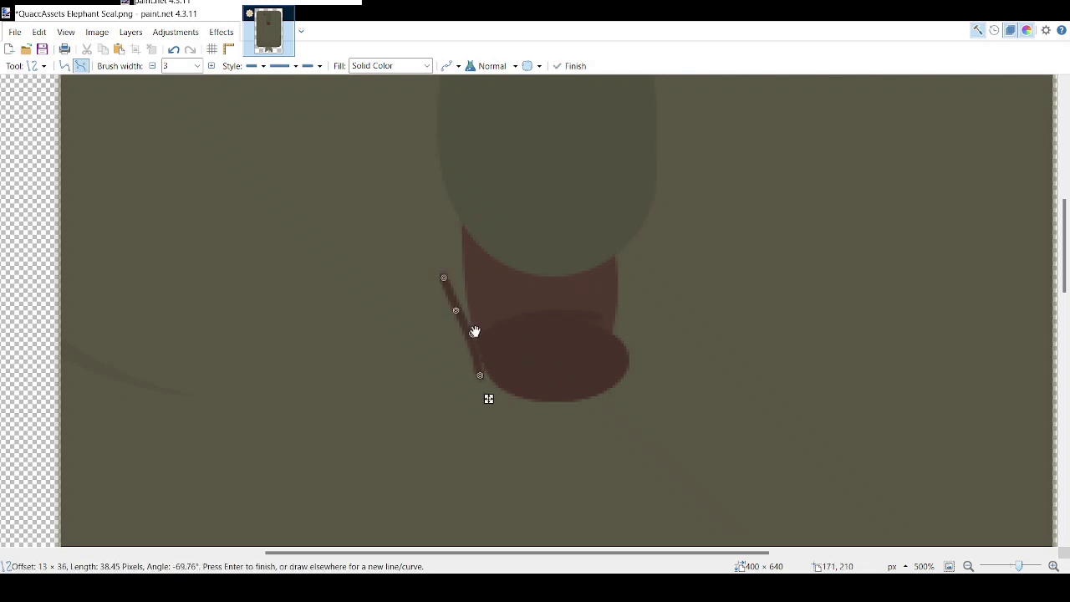
click(228, 290)
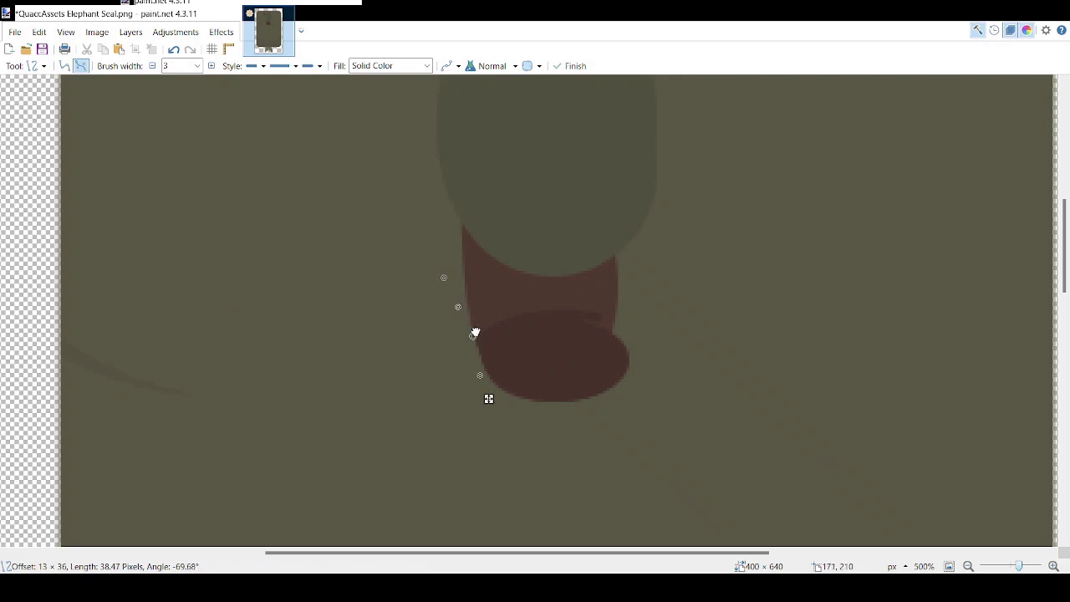
key(Return)
drag(1018, 567, 1015, 567)
mouse_move(484, 285)
mouse_down()
mouse_move(502, 351)
mouse_move(501, 331)
mouse_up()
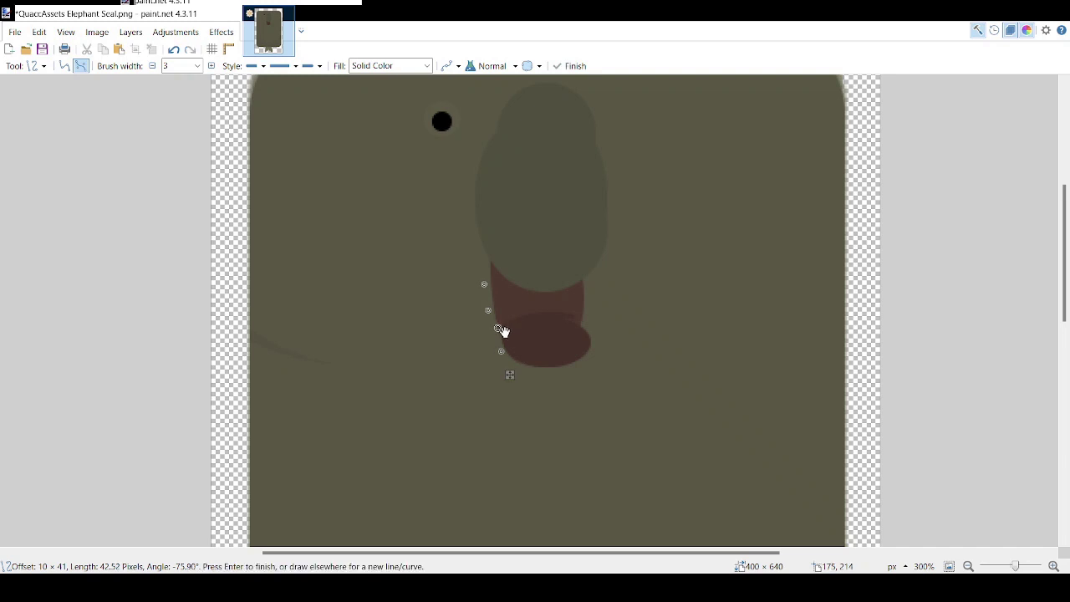
key(Return)
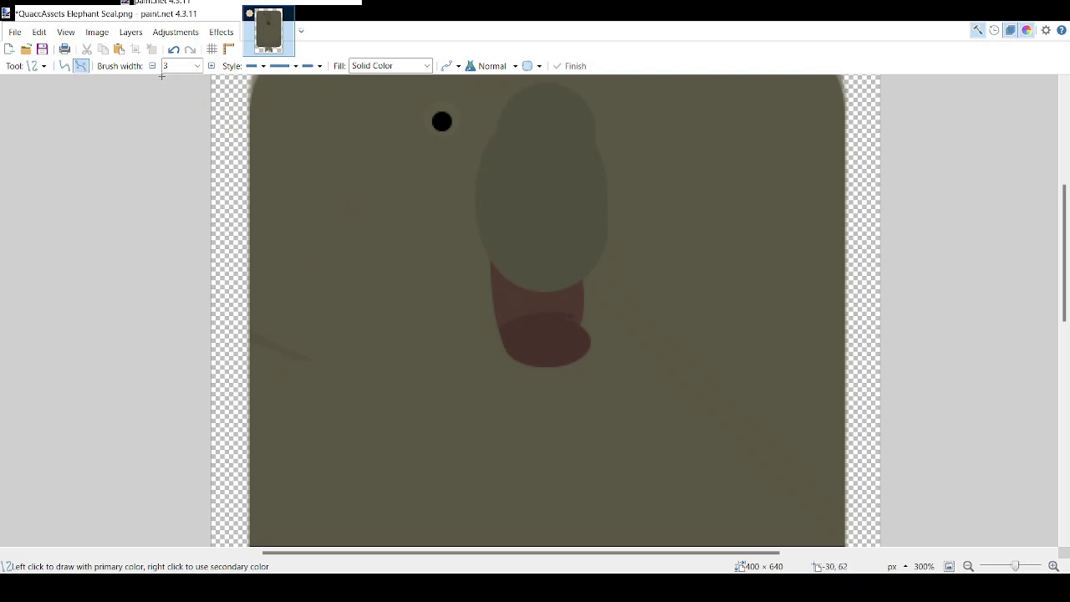
Step: Draw a small white triangle as a tooth in the mouth's upper left corner, just below the snout
key(o)
mouse_move(494, 256)
mouse_down()
mouse_move(513, 300)
mouse_move(505, 295)
mouse_move(505, 314)
mouse_move(513, 261)
mouse_up()
click(198, 106)
scroll(505, 297, up, 2)
drag(535, 267, 534, 288)
click(640, 308)
key(ctrl+z)
drag(1018, 567, 1007, 570)
scroll(525, 306, up, 3)
scroll(518, 294, down, 2)
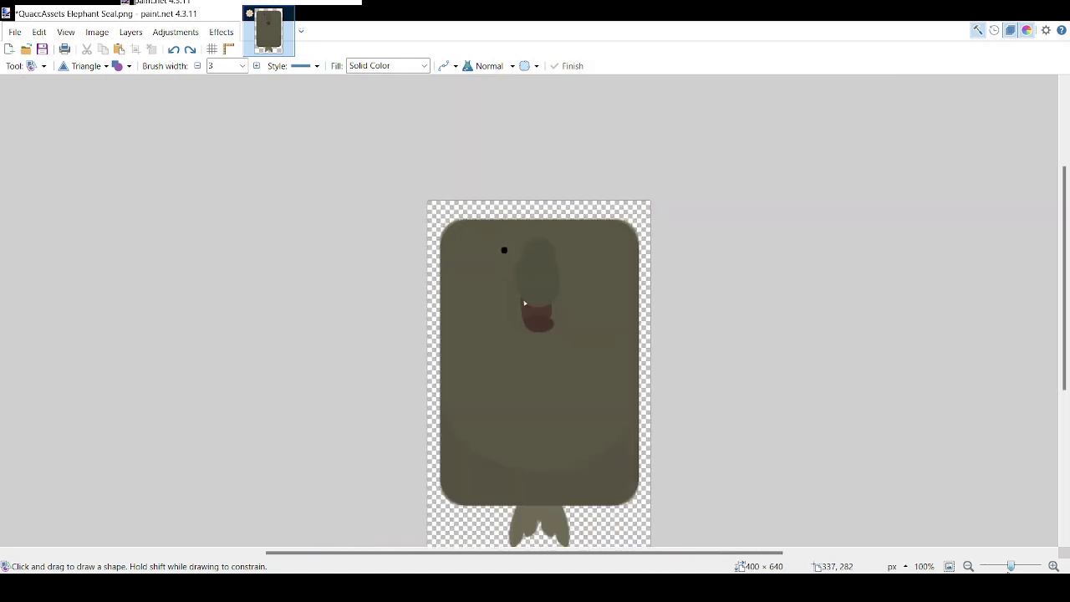
scroll(524, 302, up, 1)
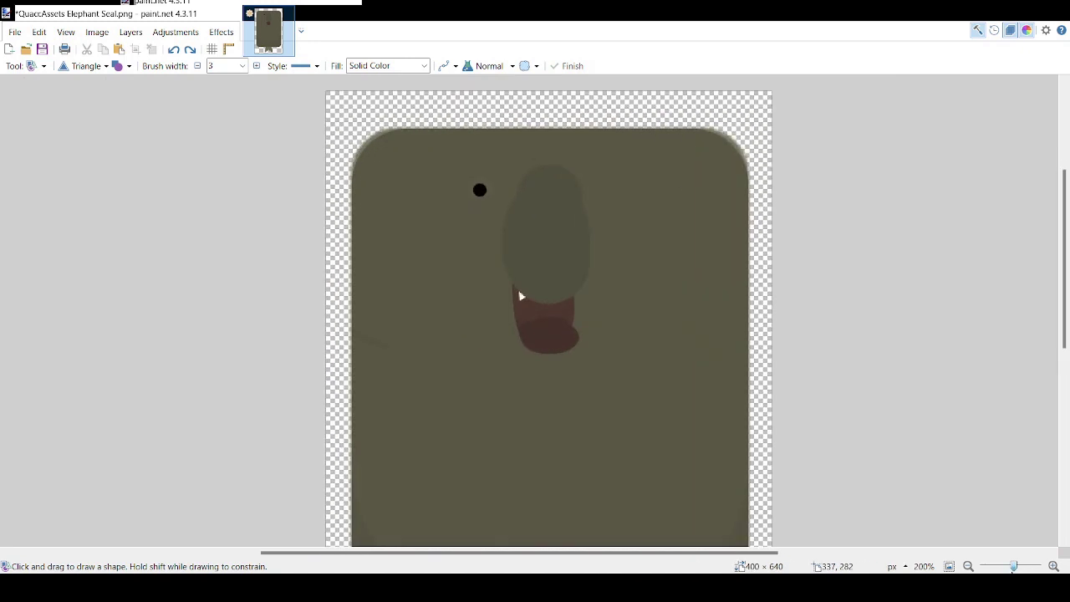
scroll(520, 296, up, 1)
Step: Smooth the tongue's lower left edge with a body-coloured 3 px curve about 43 px long
drag(484, 342, 482, 392)
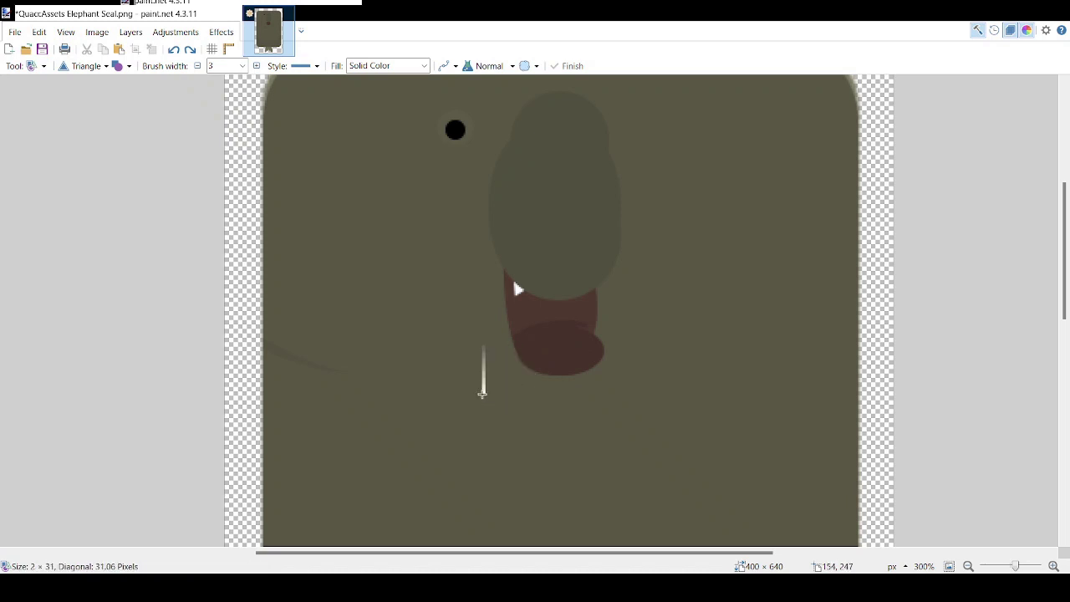
key(ctrl+z)
click(34, 66)
click(55, 355)
mouse_move(491, 345)
mouse_down()
mouse_move(545, 385)
mouse_move(492, 334)
mouse_move(506, 339)
mouse_up()
drag(510, 360, 504, 330)
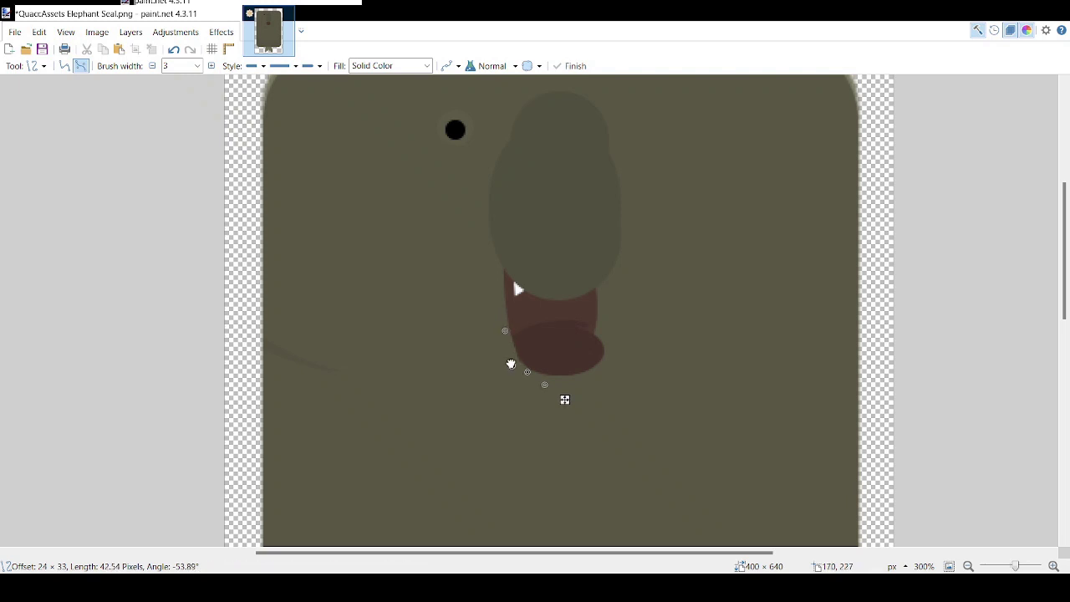
key(Return)
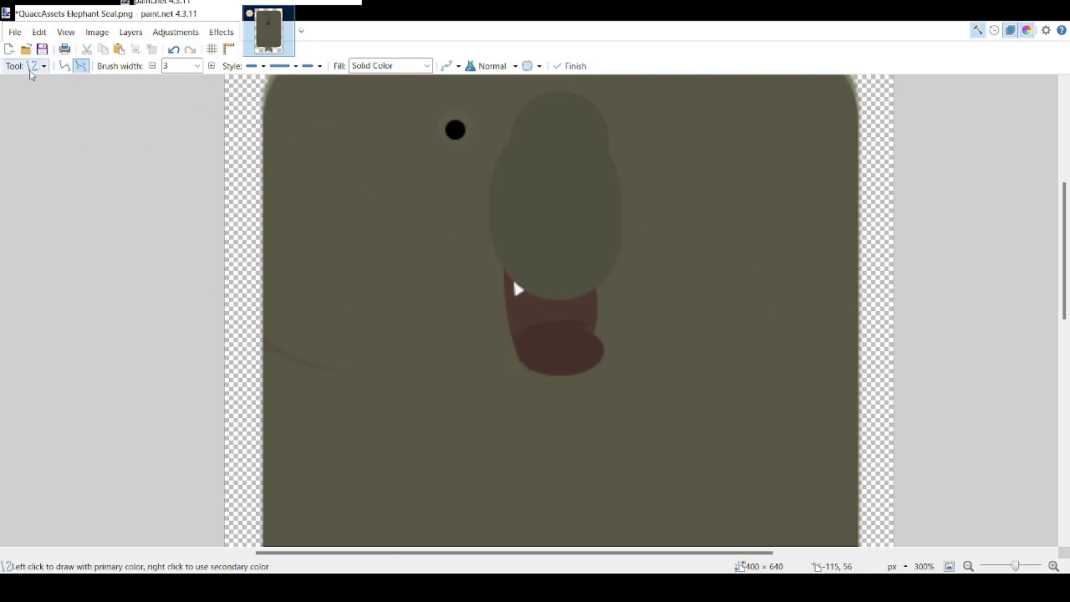
Step: Draw a darker filled ellipse of about 51 × 38 px across the upper part of the snout
click(82, 383)
mouse_move(514, 170)
mouse_down()
mouse_move(609, 221)
mouse_move(578, 168)
mouse_move(564, 205)
mouse_up()
click(89, 66)
click(103, 99)
mouse_move(605, 174)
mouse_down()
mouse_move(590, 153)
mouse_move(608, 159)
mouse_move(598, 163)
mouse_up()
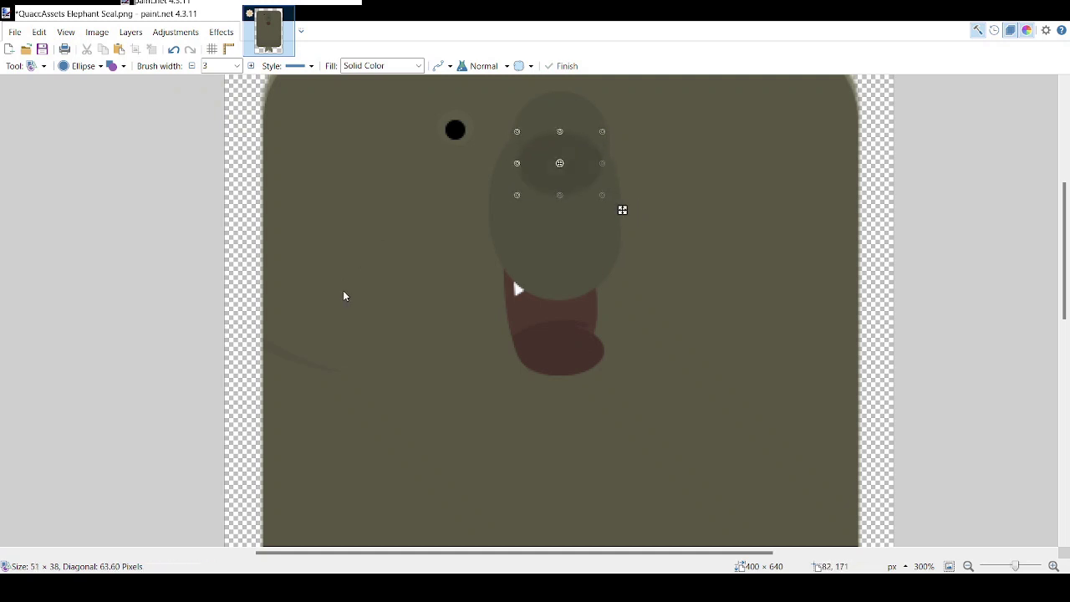
click(215, 298)
Step: Overlap the dark ellipse with a snout-coloured ellipse of about 68 × 42 px, leaving only a curved fold line
mouse_move(512, 135)
mouse_down()
mouse_move(607, 205)
mouse_move(587, 176)
mouse_up()
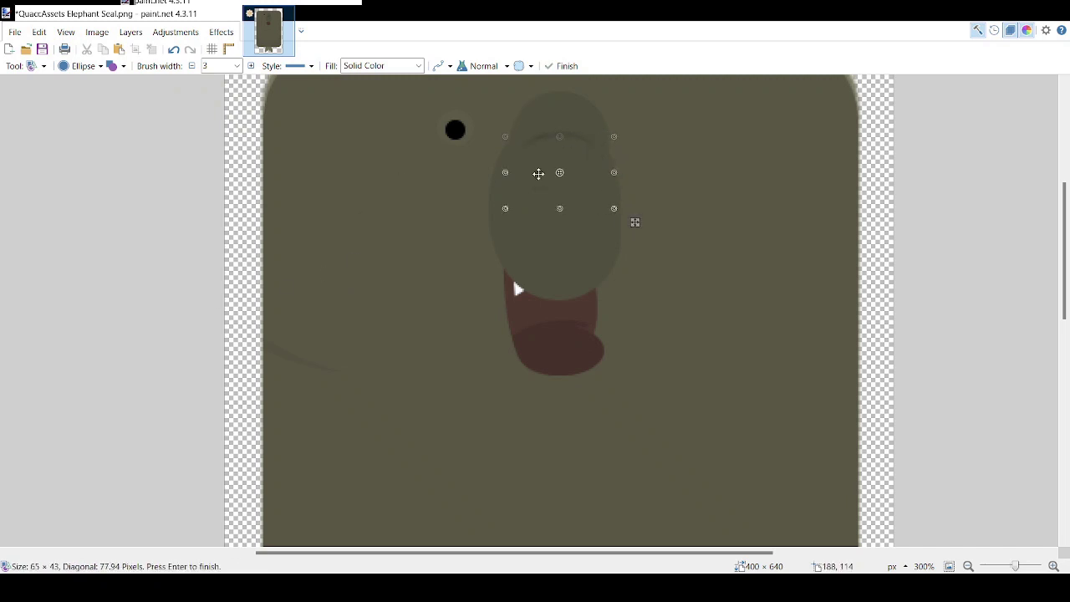
drag(510, 176, 507, 175)
drag(611, 170, 613, 172)
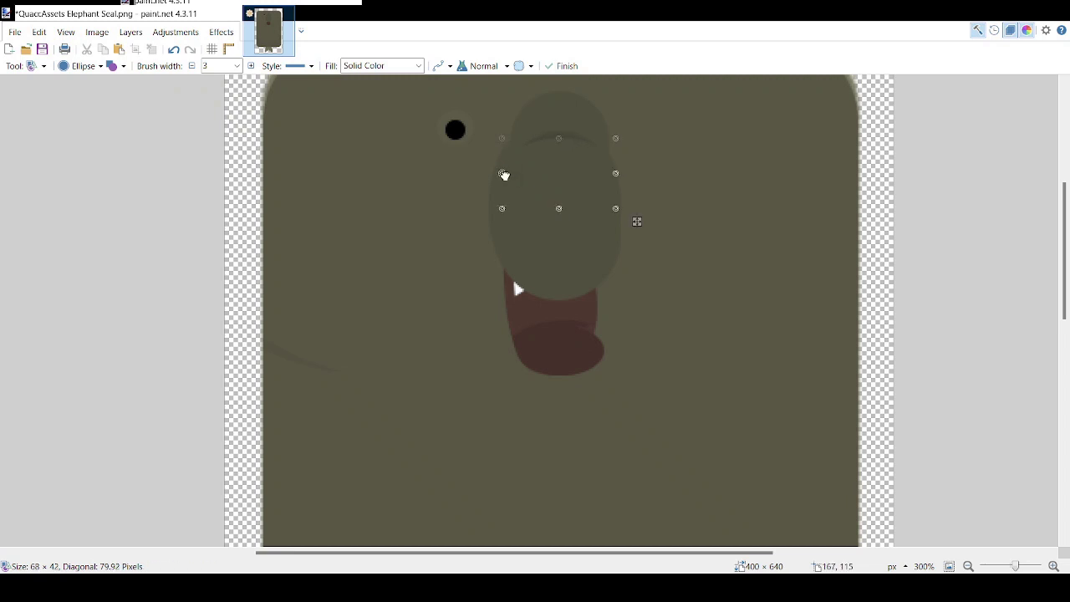
key(Return)
scroll(529, 310, down, 4)
scroll(526, 309, up, 4)
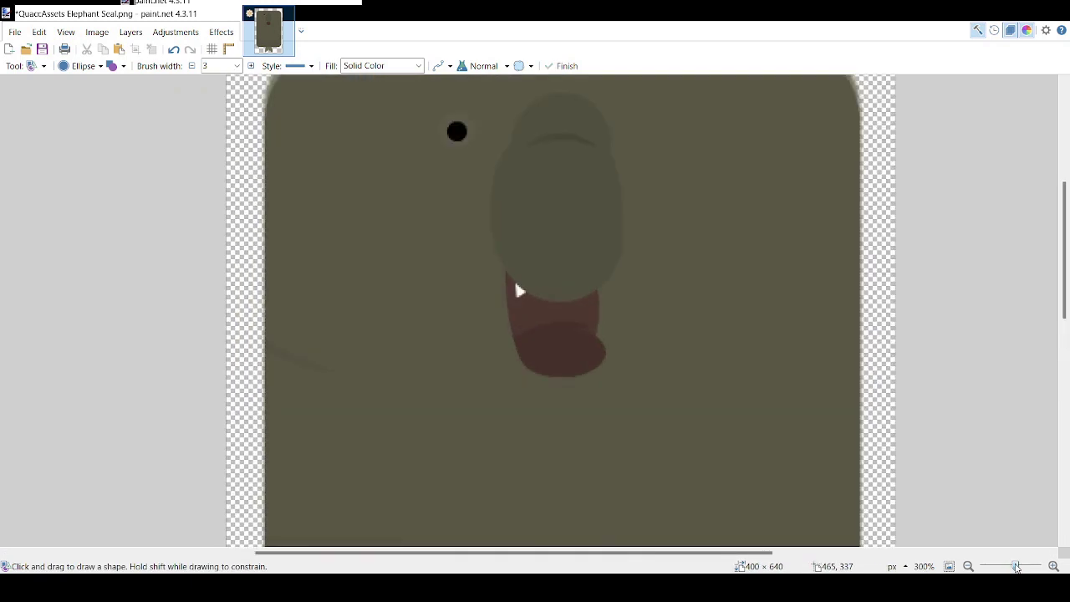
Step: Add a second, wider fold below the first by overlapping a dark ellipse with a snout-coloured one of about 77 × 38 px
mouse_move(510, 173)
mouse_down()
mouse_move(626, 222)
mouse_move(619, 243)
mouse_up()
drag(594, 195, 597, 192)
drag(616, 205, 619, 206)
drag(510, 209, 625, 241)
key(Return)
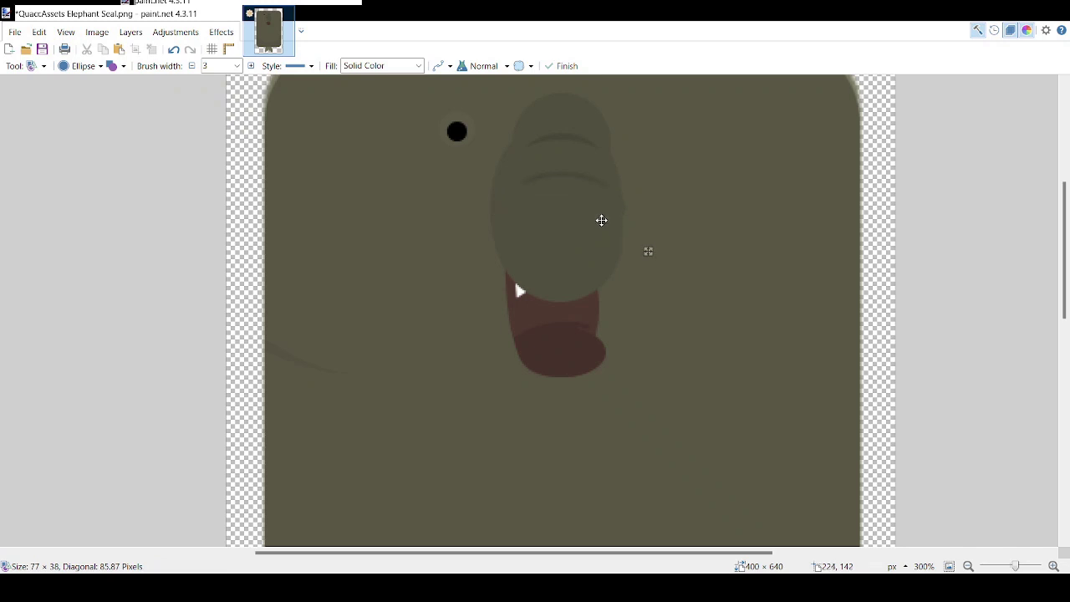
drag(498, 211, 503, 212)
drag(558, 240, 558, 244)
drag(502, 213, 499, 213)
key(Return)
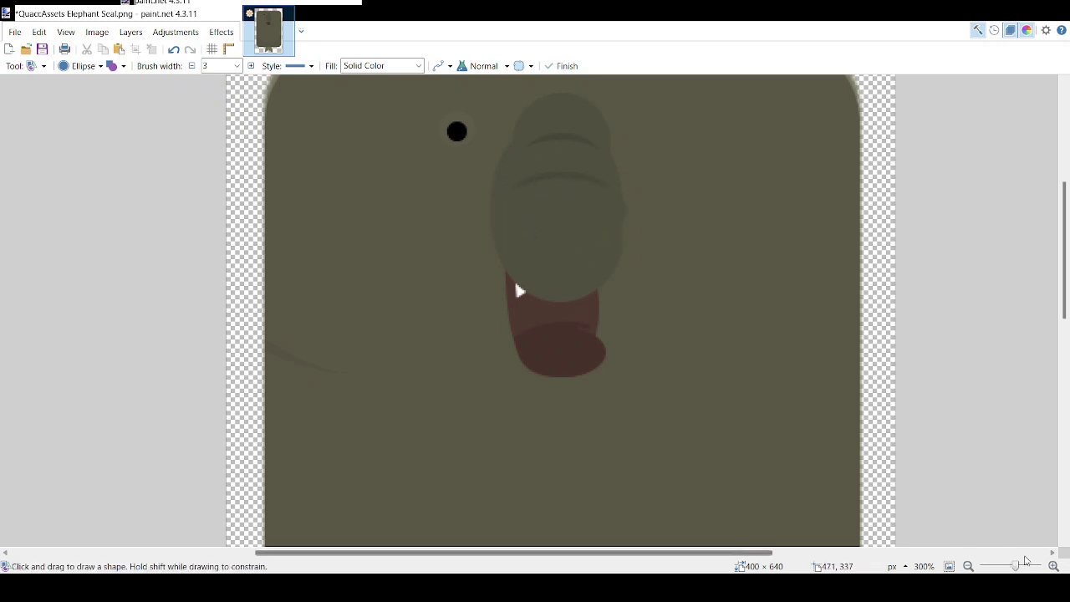
Step: Draw a dark nostril ellipse of 12 × 8 px, rotated 32.98°, near the snout's lower left edge
mouse_move(1014, 566)
mouse_down()
mouse_move(1000, 566)
mouse_move(1016, 566)
mouse_up()
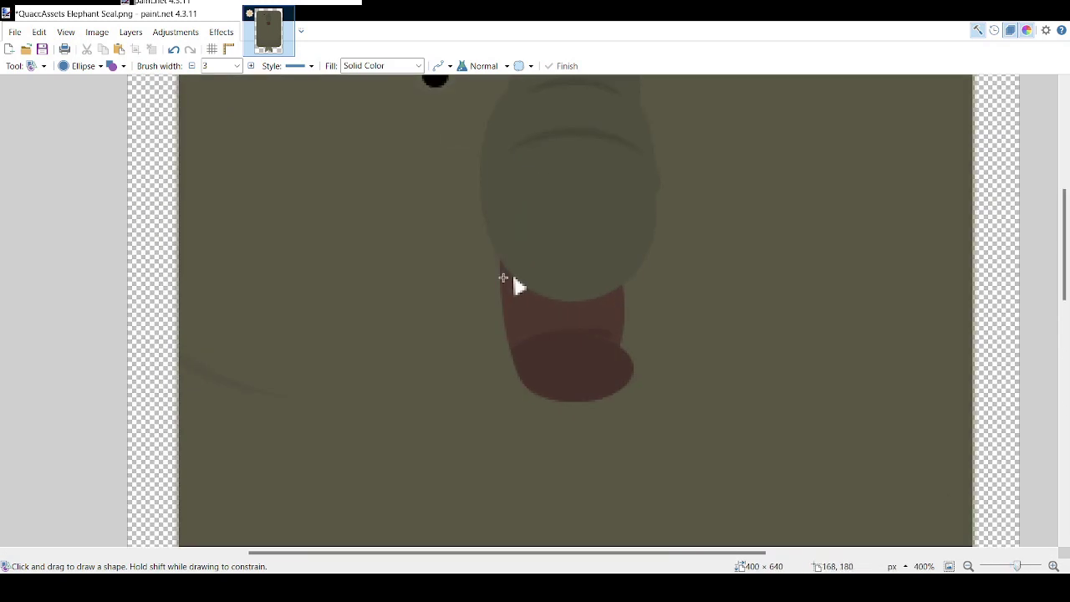
drag(520, 259, 543, 272)
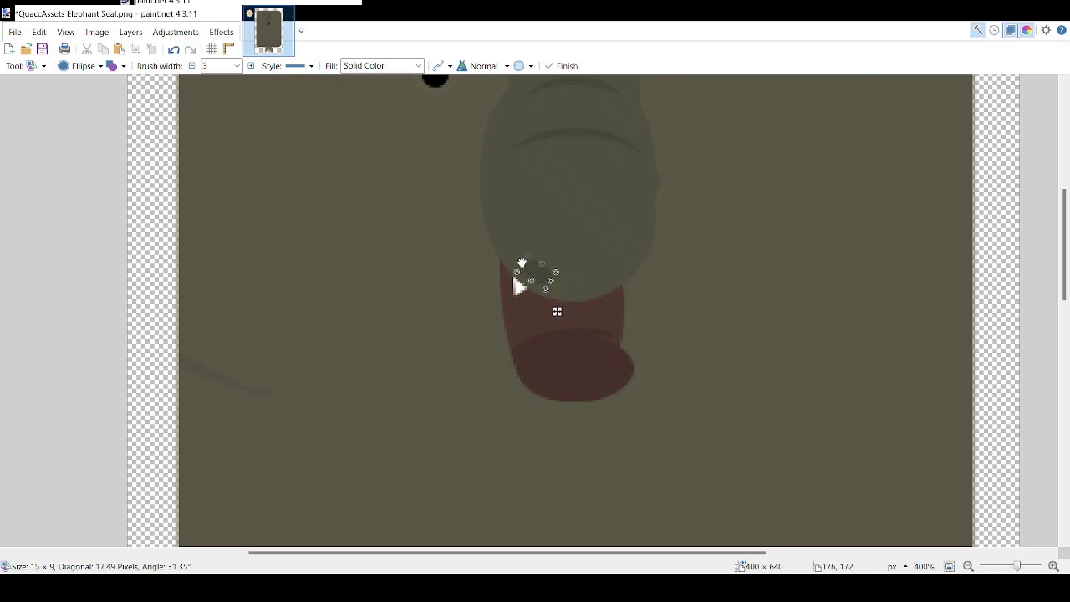
key(Return)
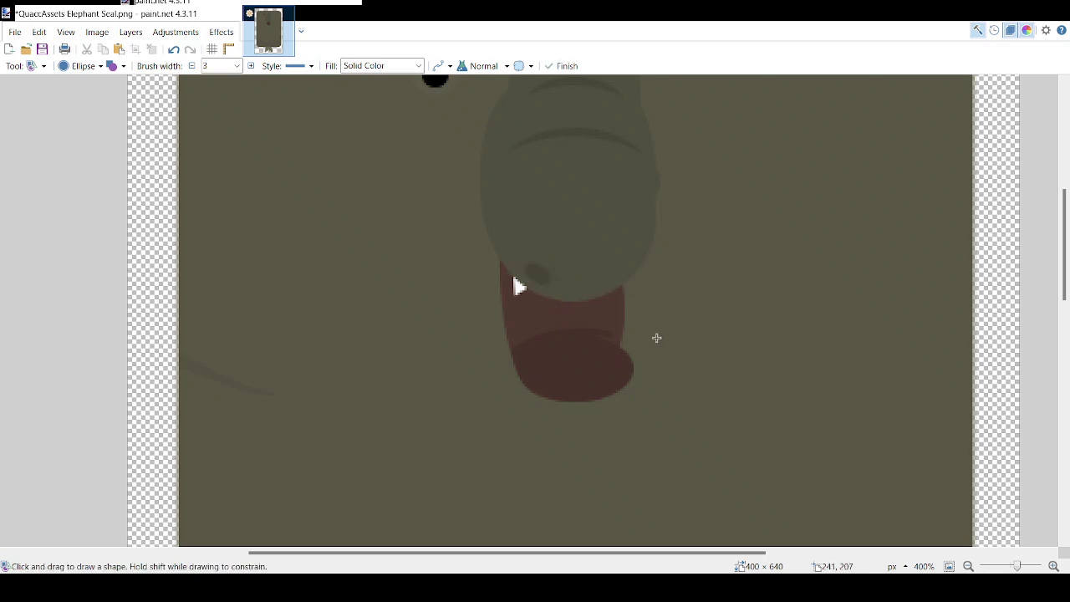
key(ctrl+z)
scroll(580, 289, up, 2)
drag(529, 273, 527, 265)
drag(538, 275, 536, 274)
key(Return)
key(ctrl+z)
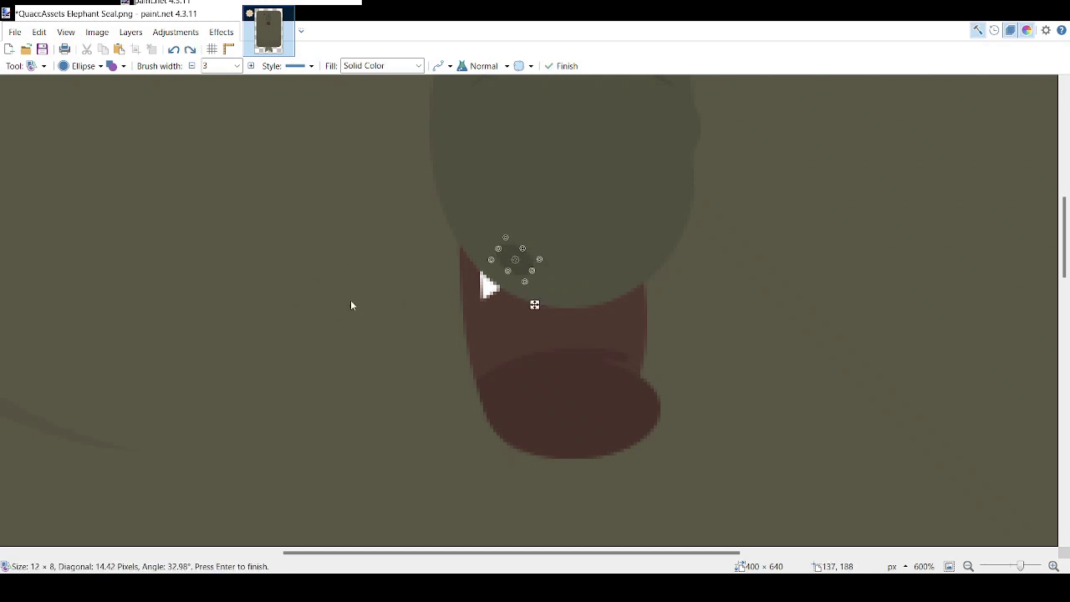
key(Return)
Step: Place a smaller, darker ellipse inside the nostril to give it depth
mouse_move(495, 278)
mouse_down()
mouse_move(535, 248)
mouse_move(533, 263)
mouse_up()
drag(546, 250, 545, 264)
drag(534, 252, 507, 251)
key(Return)
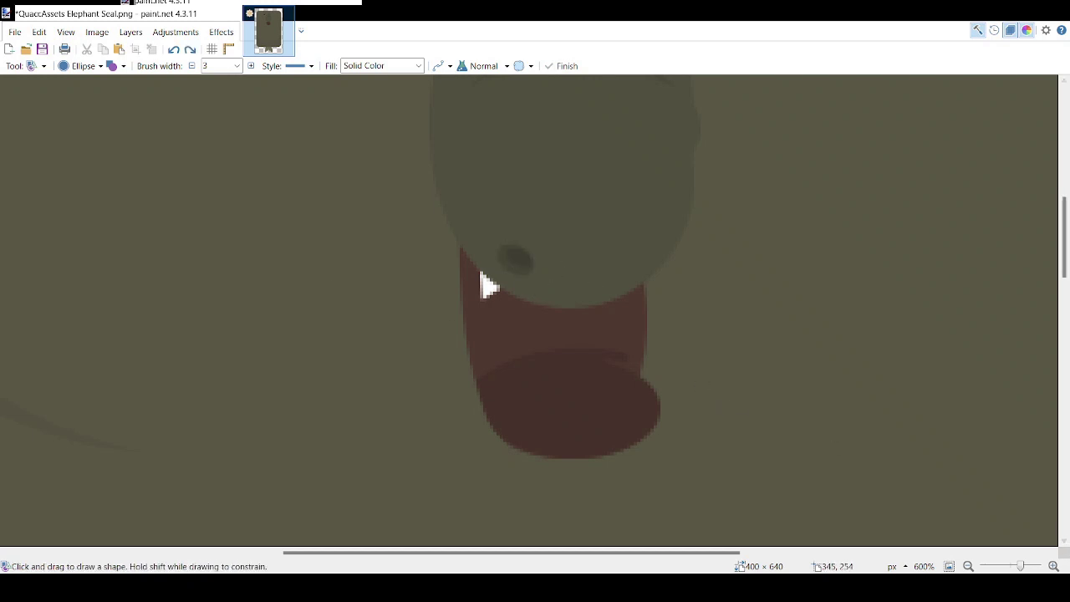
Step: Draw a dark chin ellipse of 146 × 112 px over the mouth, extending below the tongue
drag(1020, 566, 1013, 565)
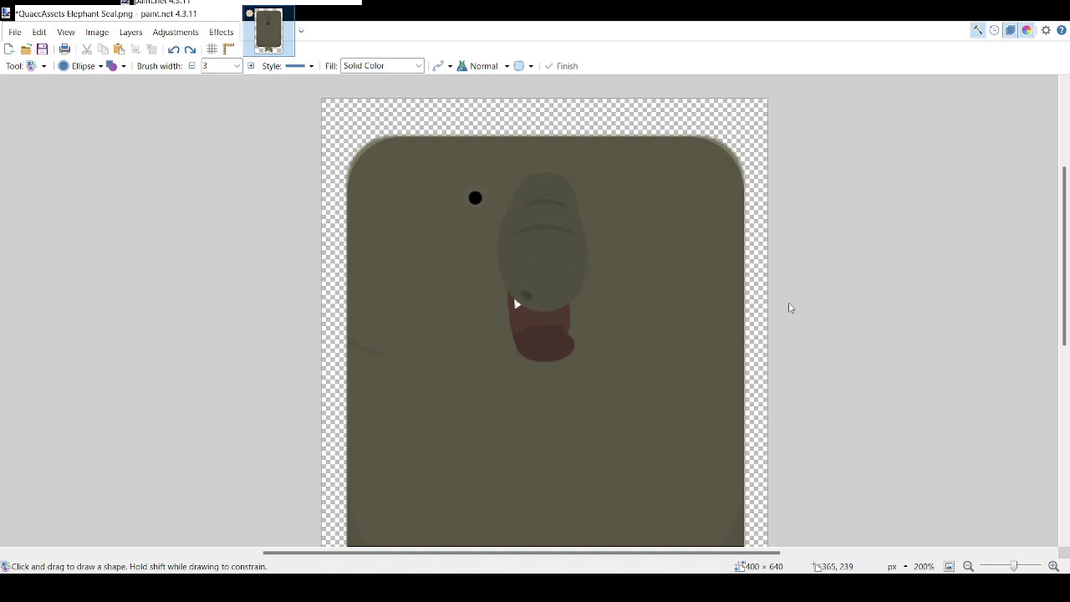
drag(499, 325, 588, 400)
drag(498, 362, 475, 362)
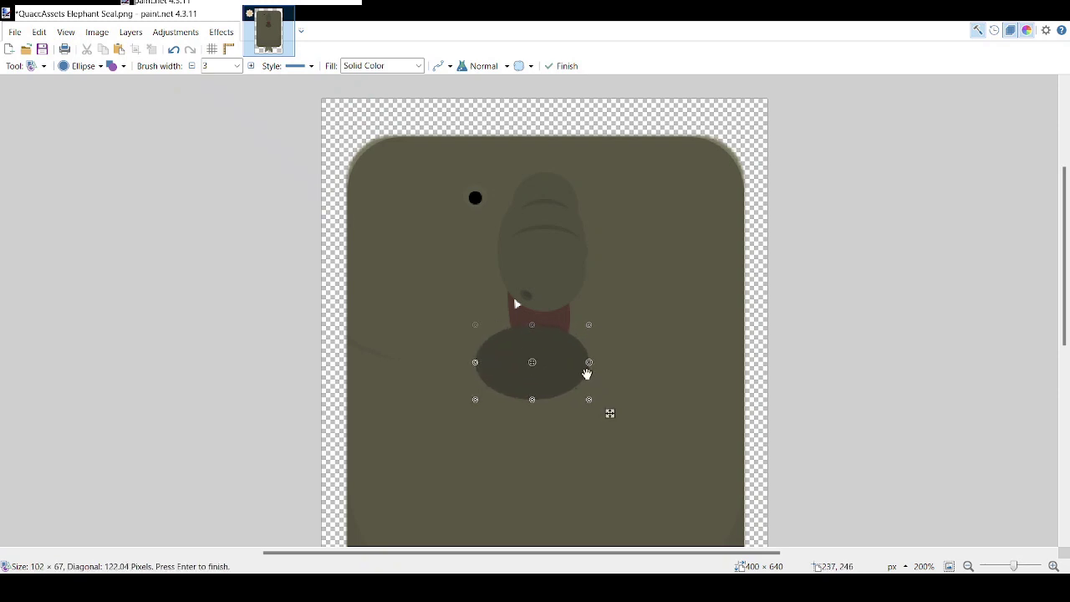
drag(589, 362, 606, 362)
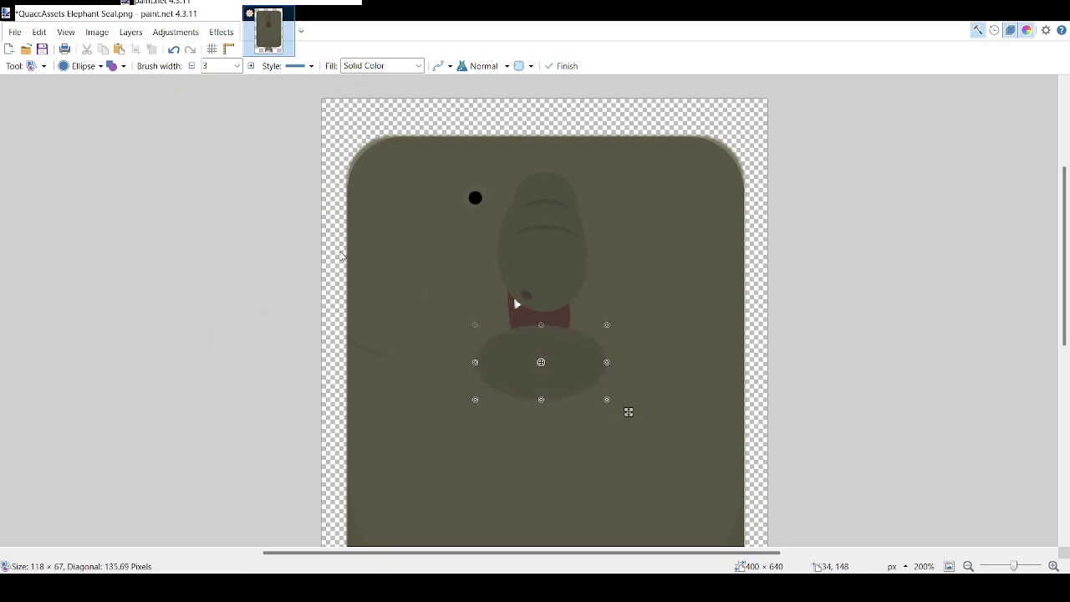
drag(541, 324, 539, 279)
drag(475, 339, 459, 337)
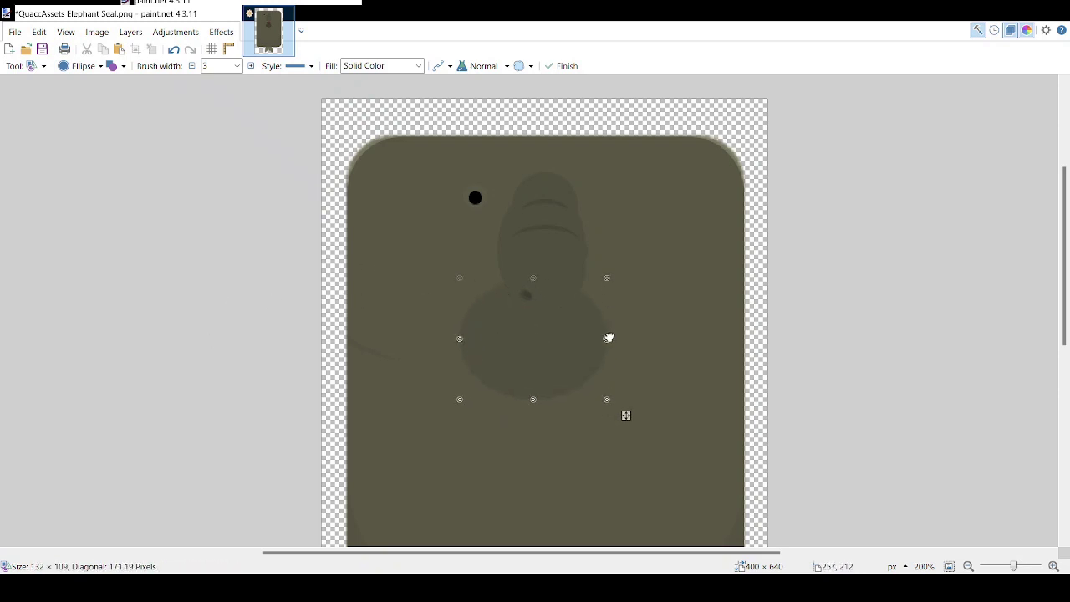
drag(609, 337, 621, 337)
drag(539, 279, 540, 275)
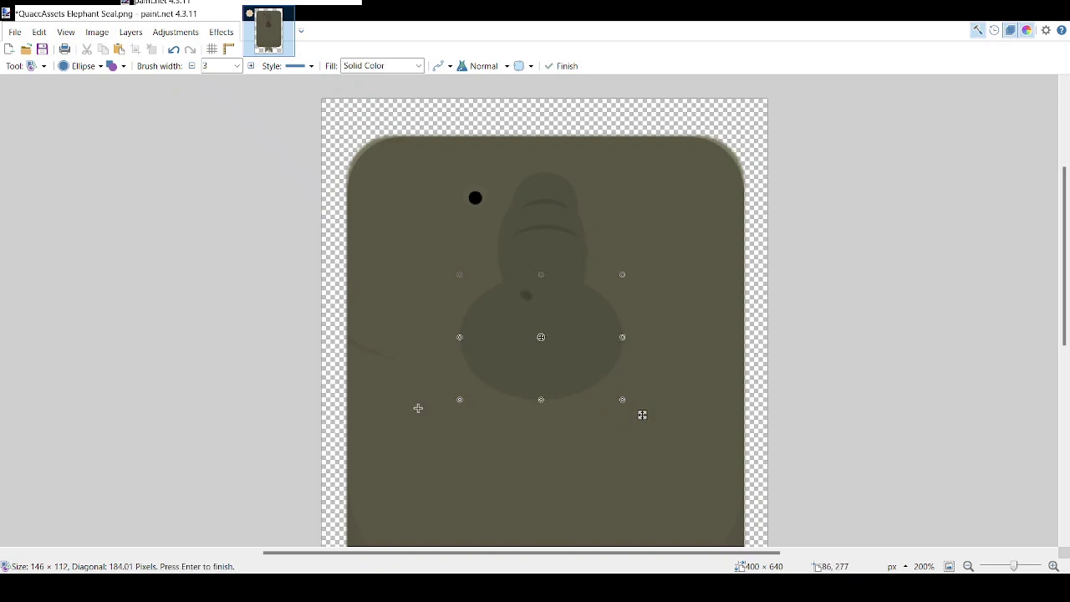
key(Return)
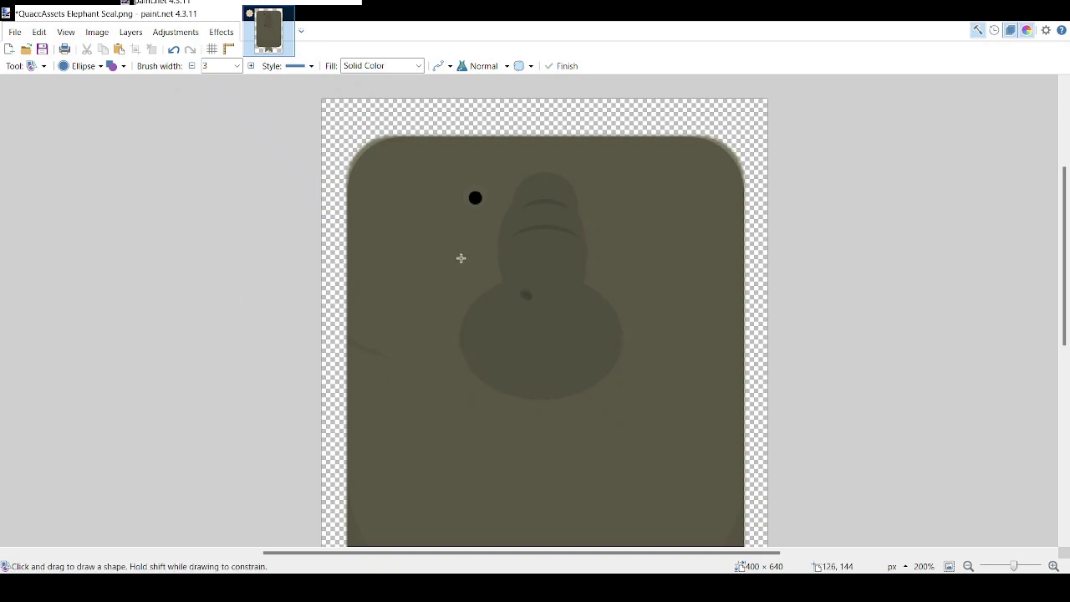
Step: Overlap the chin ellipse with a body-coloured ellipse of about 166 × 129 px, leaving a curved fold below the mouth
drag(461, 258, 633, 396)
drag(456, 323, 449, 323)
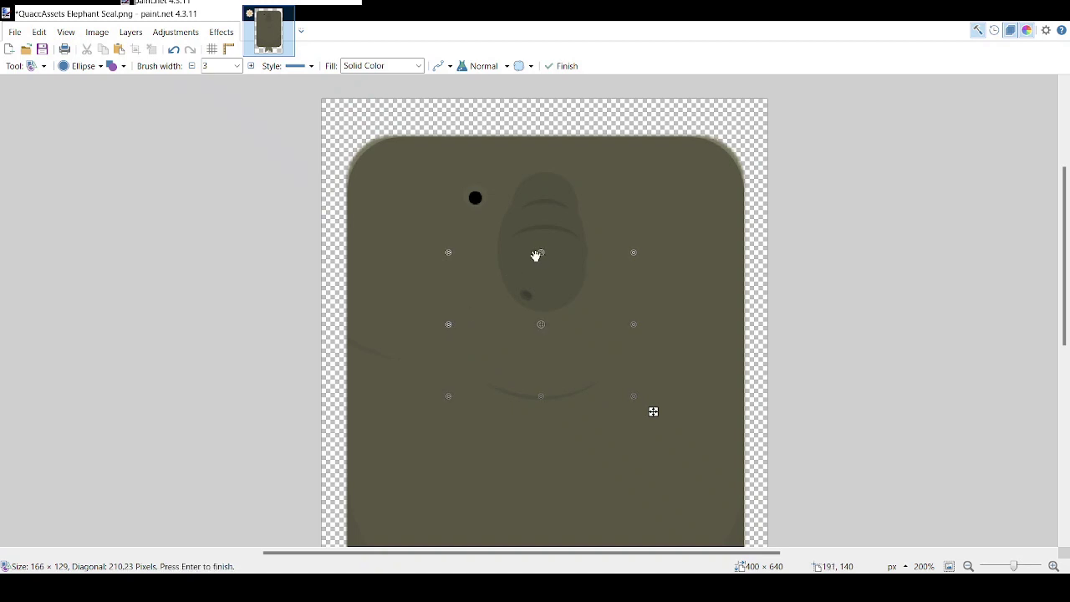
drag(539, 254, 539, 252)
drag(638, 318, 580, 319)
drag(449, 323, 448, 323)
drag(576, 346, 578, 348)
drag(631, 326, 635, 326)
click(93, 120)
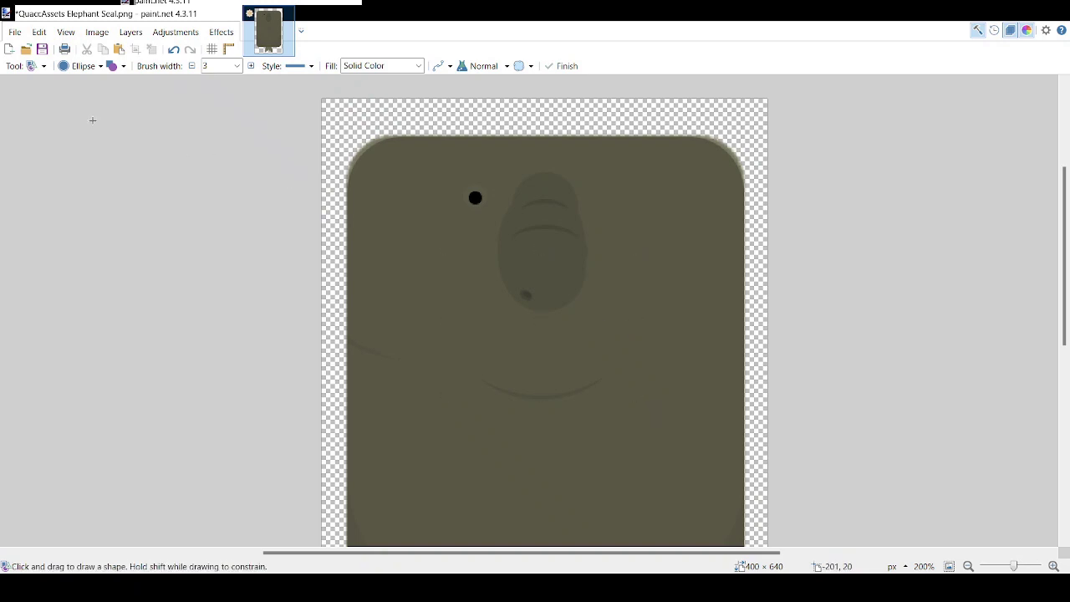
Step: Erase the ellipse fill covering the mouth and tongue with a 45 px eraser at 100% hardness
key(e)
click(143, 296)
mouse_move(524, 308)
mouse_down()
mouse_move(534, 347)
mouse_move(578, 284)
mouse_move(559, 352)
mouse_move(585, 326)
mouse_up()
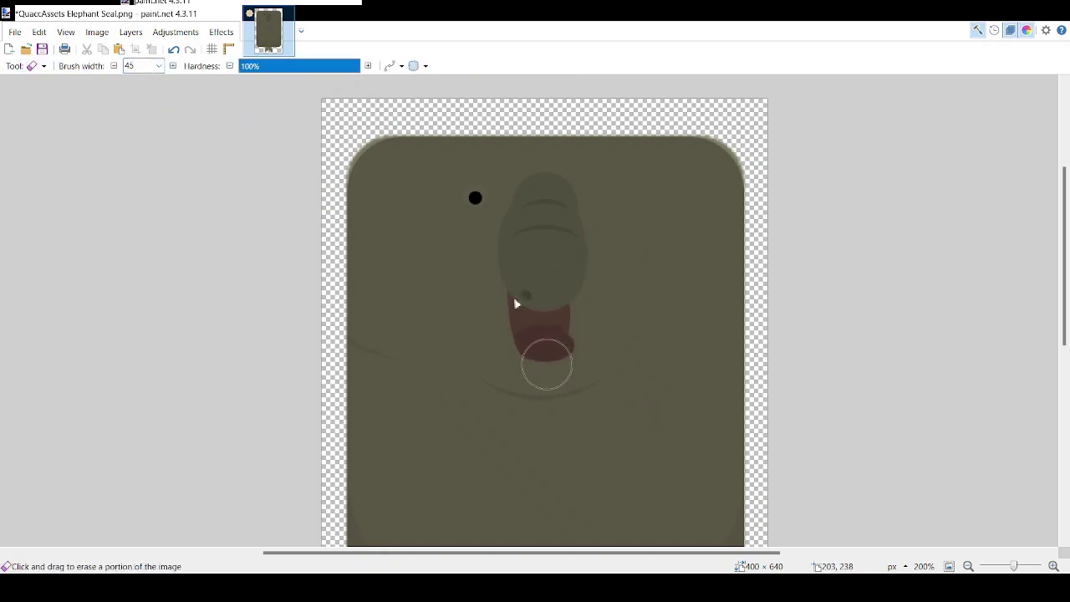
Step: Select the chin fold with a 189 × 107 px rectangle and move it up closer to the tongue
key(s)
drag(435, 343, 644, 458)
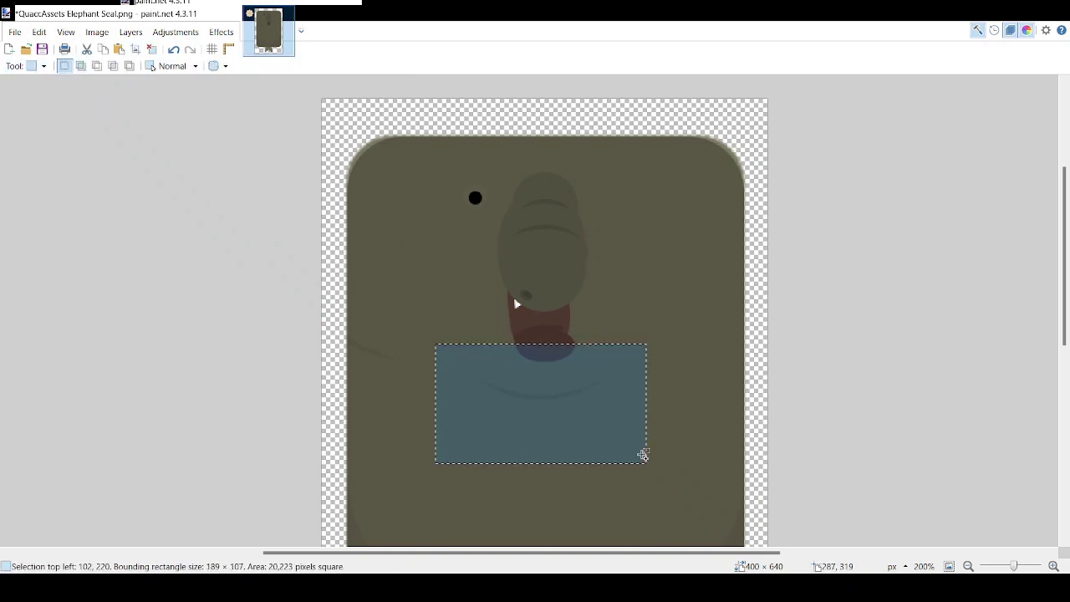
key(m)
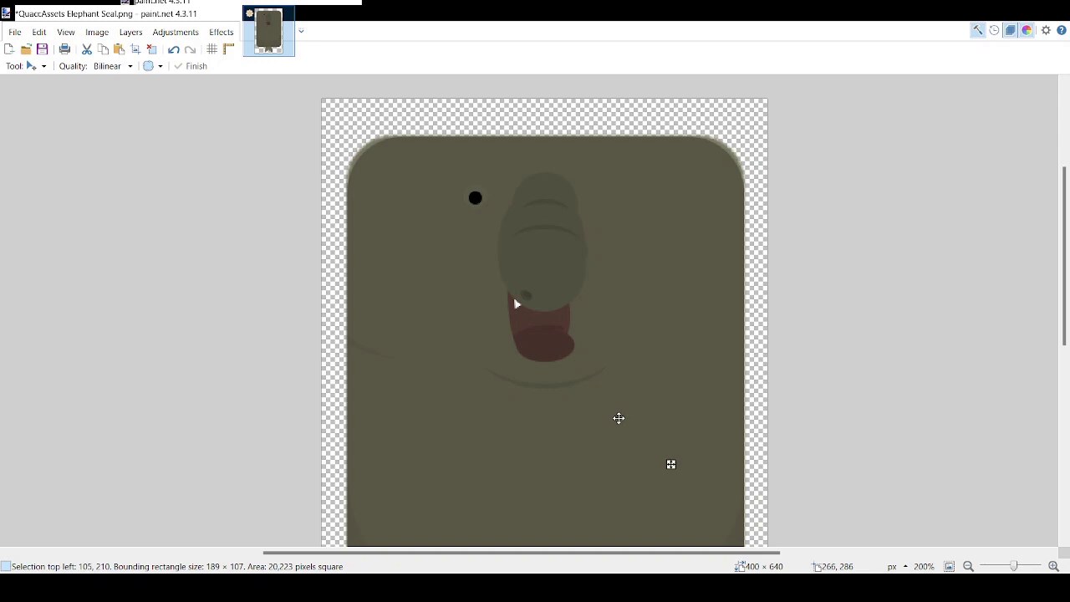
key(ctrl+d)
Step: Select the chin fold with a 169 × 147 px rectangle and move it further down from the mouth
drag(1014, 567, 1013, 568)
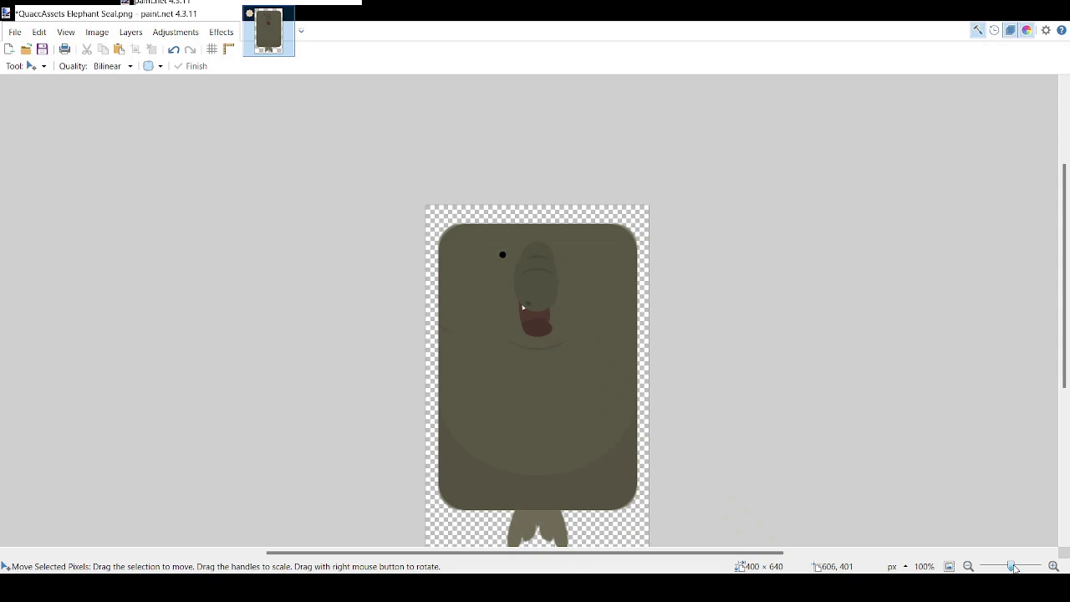
drag(1013, 568, 1016, 568)
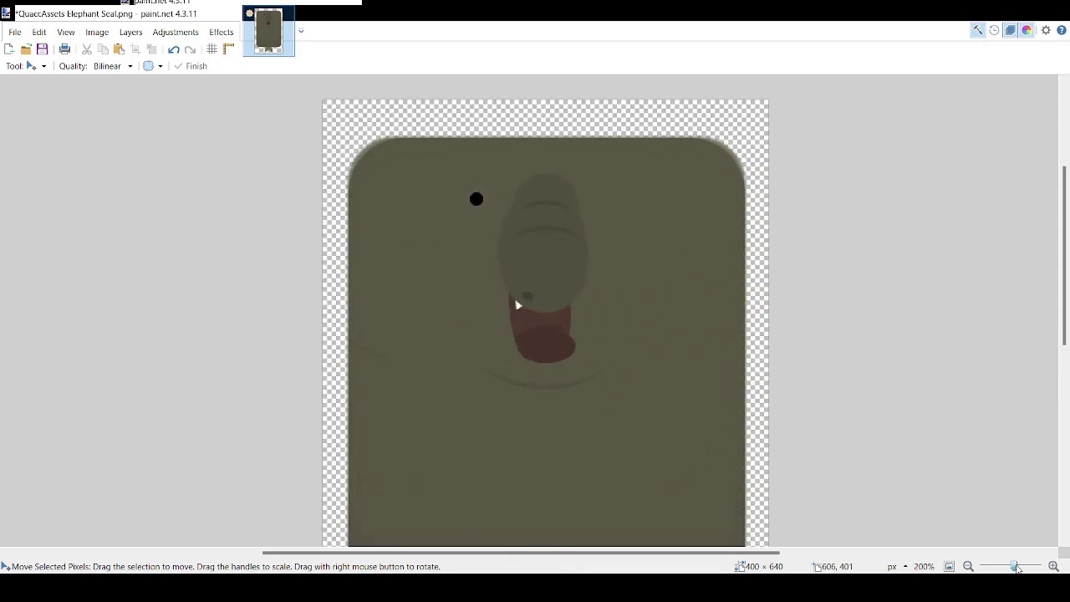
scroll(352, 225, down, 2)
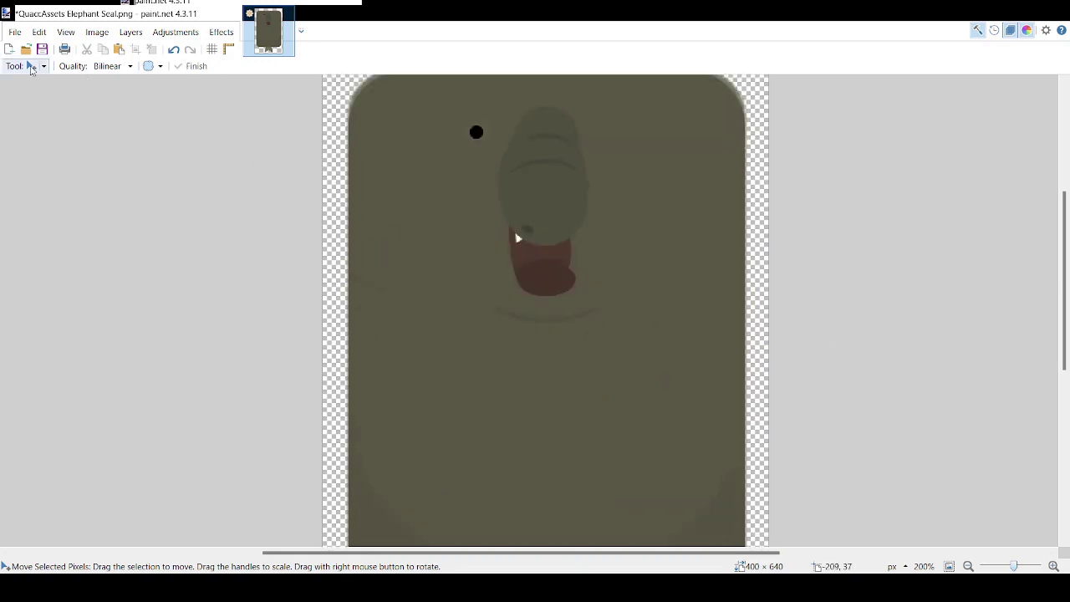
key(o)
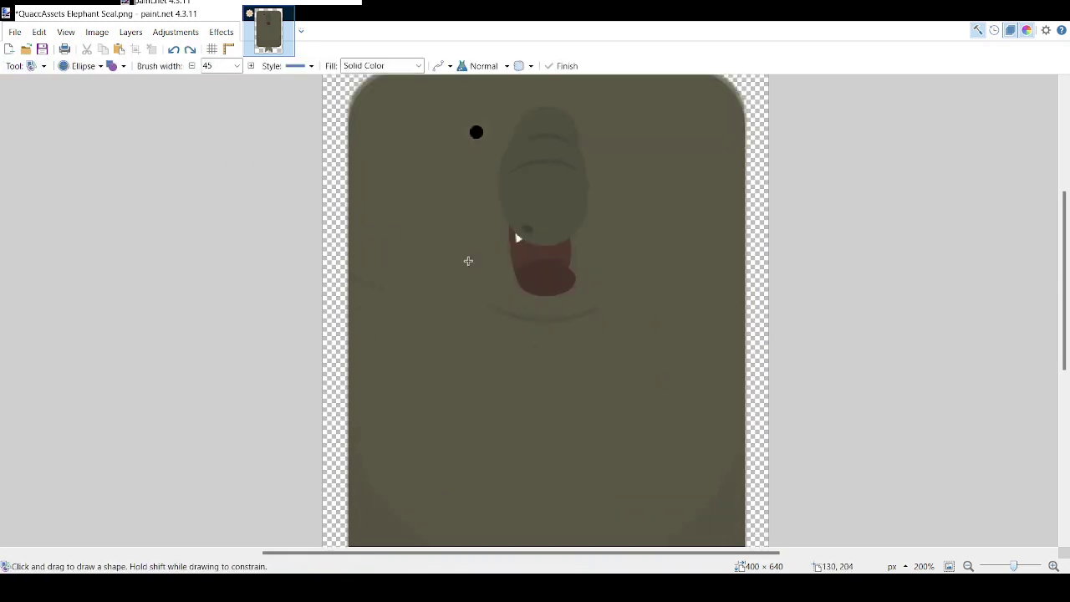
key(s)
drag(457, 243, 645, 406)
key(m)
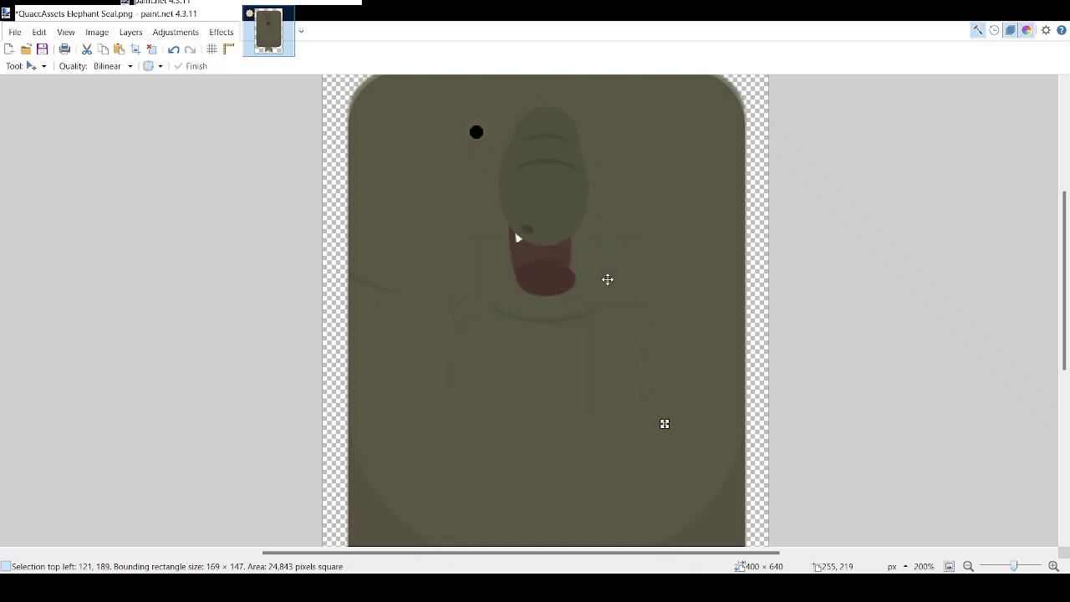
key(ctrl+d)
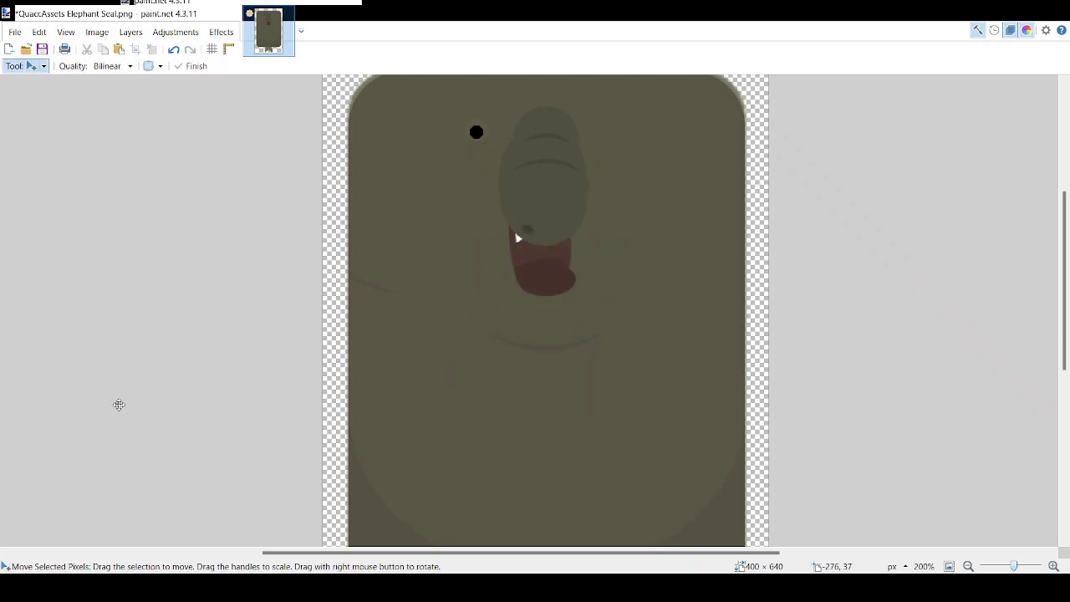
Step: Draw a fold-coloured filled ellipse of about 67 × 39 px just below the mouth, overlapping the tongue
key(o)
drag(507, 285, 582, 316)
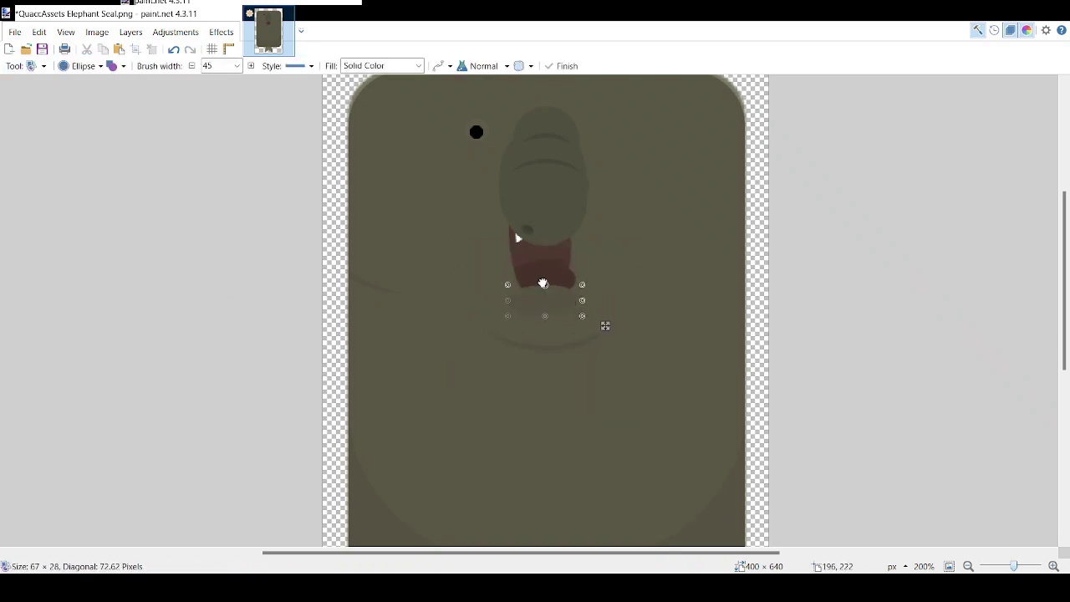
mouse_move(543, 284)
mouse_down()
mouse_move(541, 274)
mouse_move(589, 309)
mouse_move(573, 278)
mouse_up()
click(612, 302)
Step: Overlap it with a body-coloured ellipse of about 81 × 49 px and erase the part covering the mouth with a 45 px eraser
drag(590, 283, 548, 310)
drag(544, 259, 543, 255)
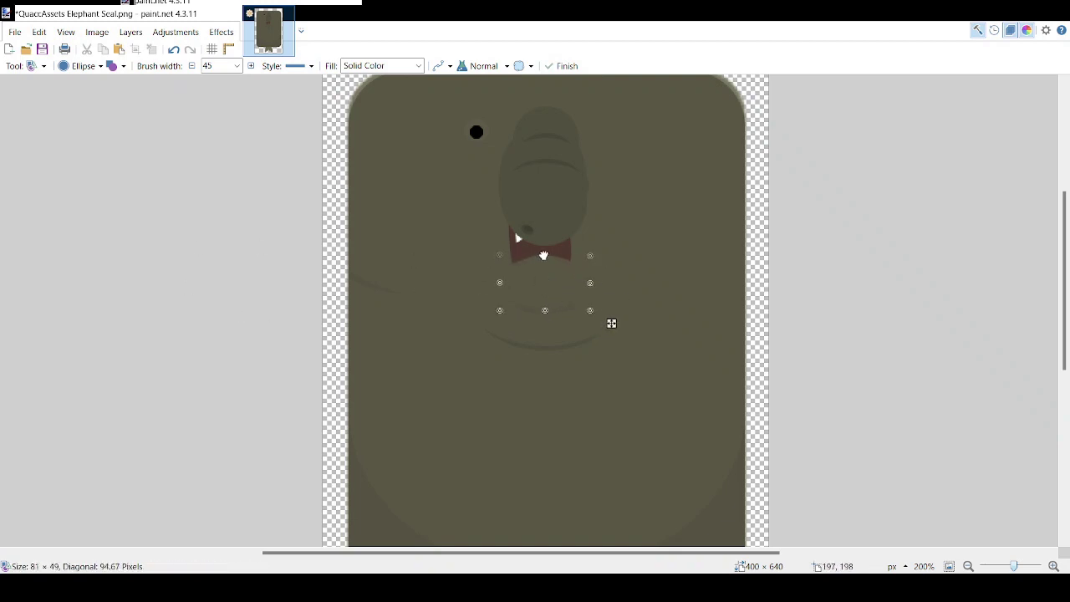
drag(592, 284, 594, 285)
click(632, 299)
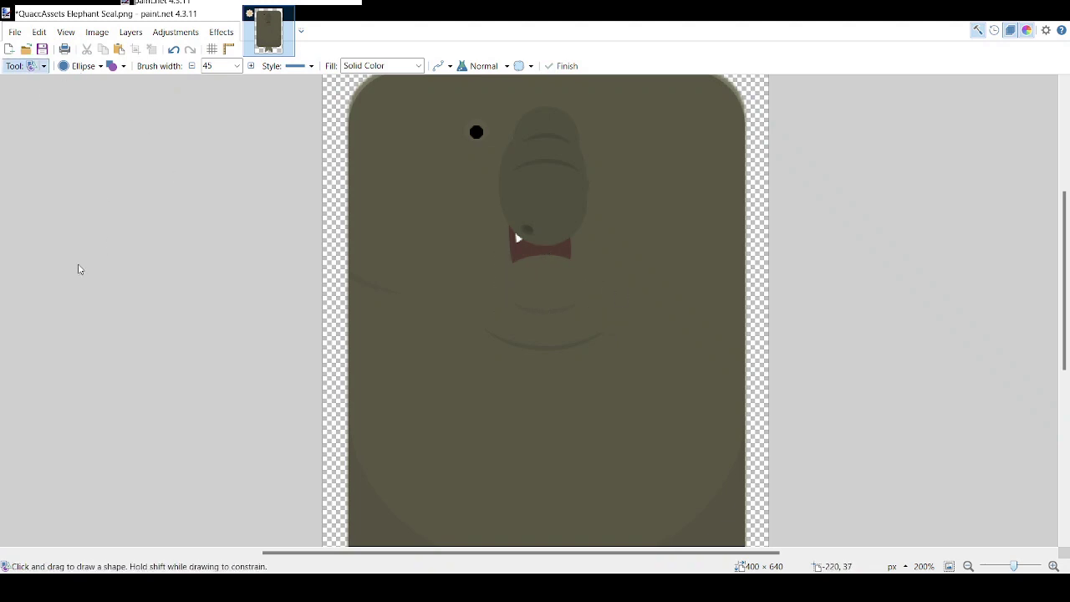
key(e)
mouse_move(513, 259)
mouse_down()
mouse_move(536, 276)
mouse_move(567, 267)
mouse_up()
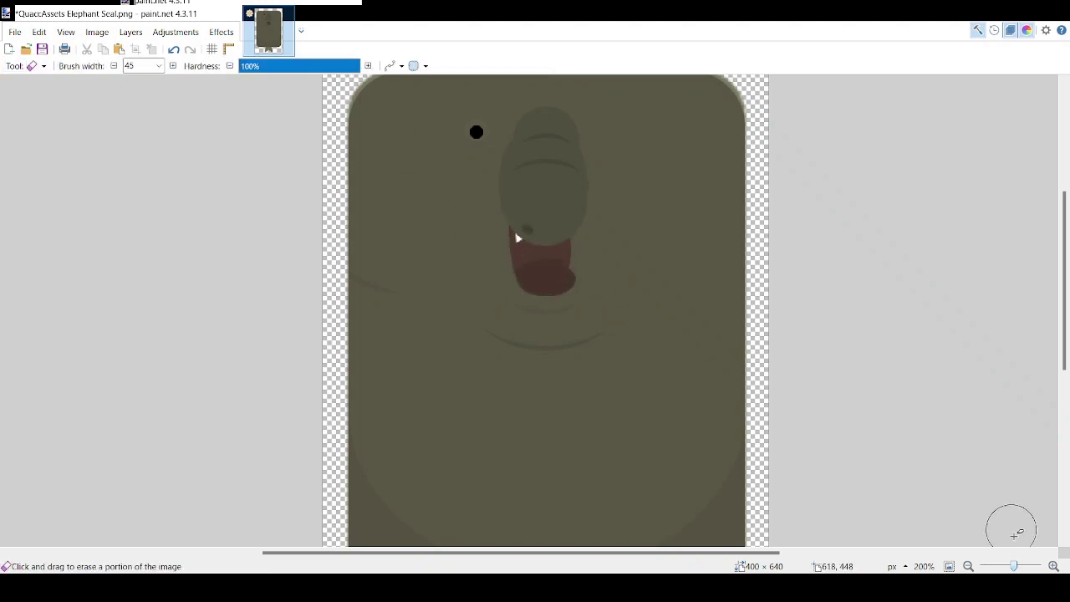
Step: Flatten the image into a single layer
drag(1013, 565, 1014, 568)
click(763, 357)
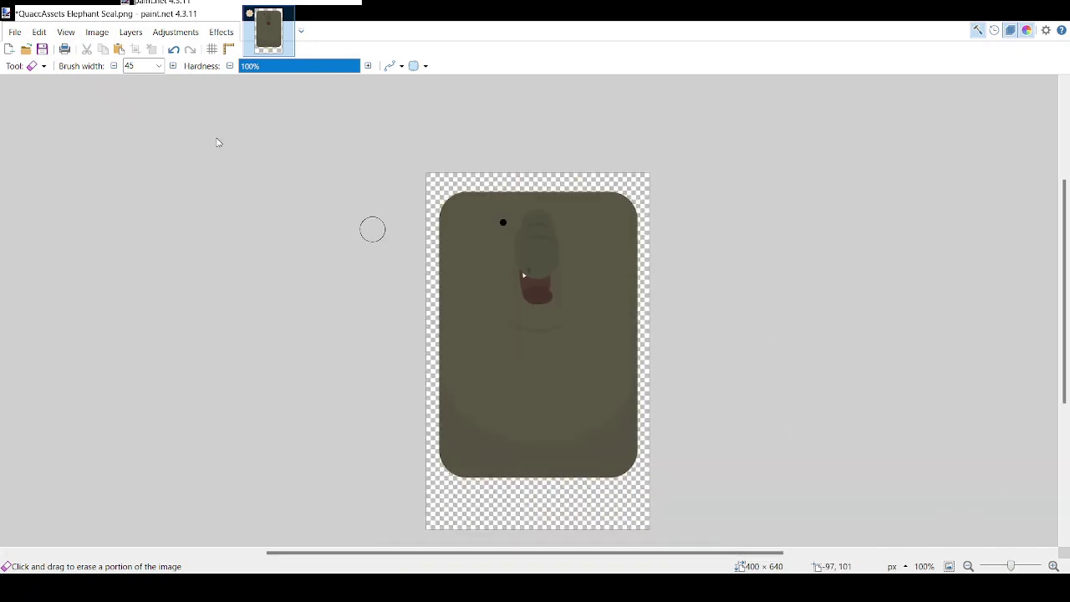
click(96, 32)
click(149, 181)
Step: Select the upper left half with a 199 × 345 px rectangle and mirror it onto the right half
key(s)
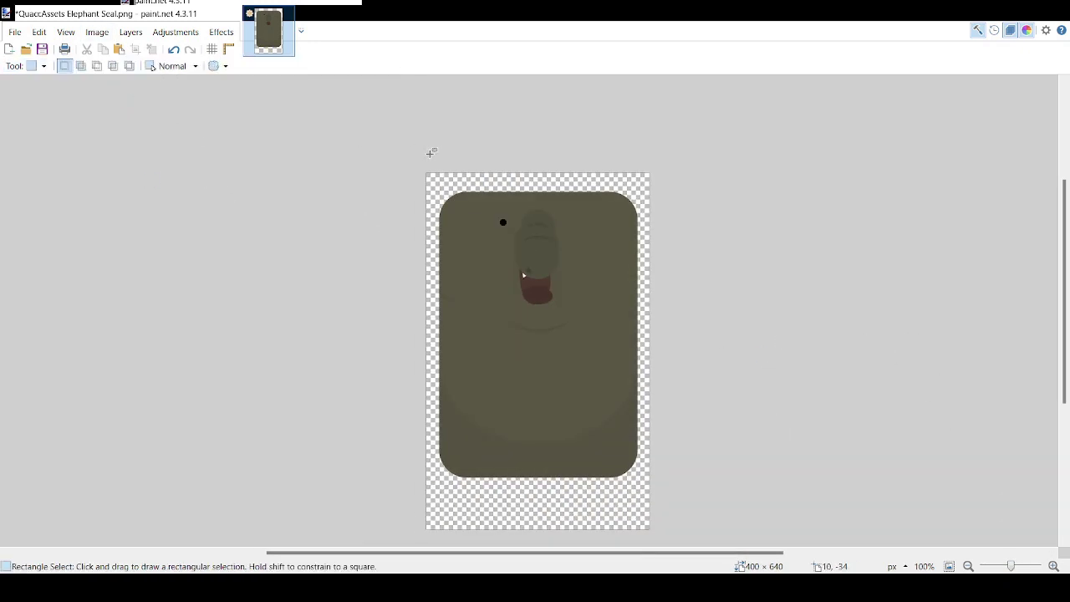
mouse_move(429, 150)
mouse_down()
mouse_move(540, 365)
mouse_move(532, 373)
mouse_move(537, 365)
mouse_up()
key(m)
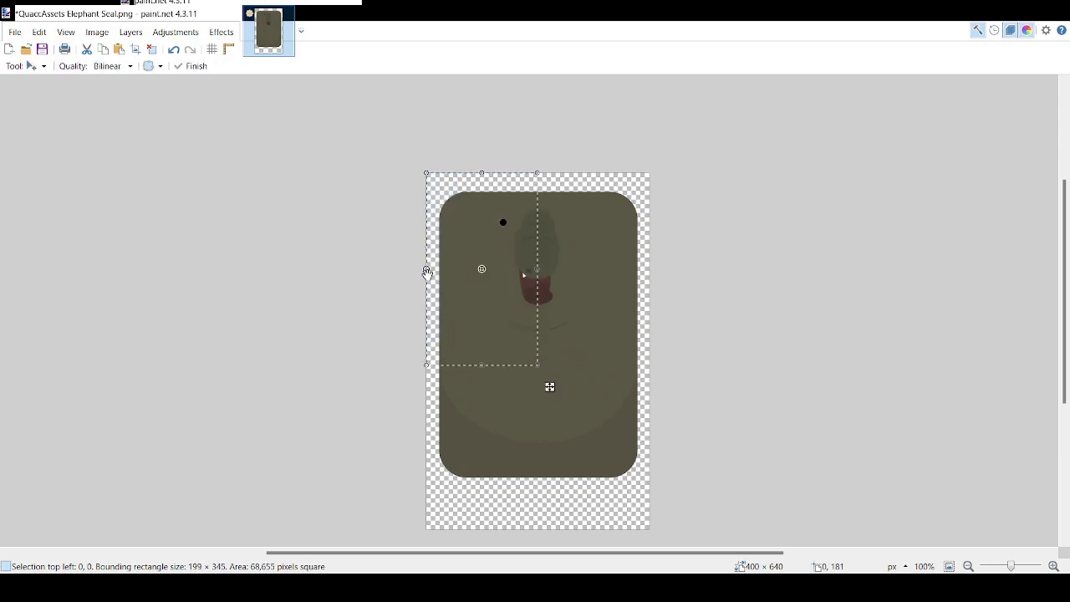
drag(426, 269, 627, 283)
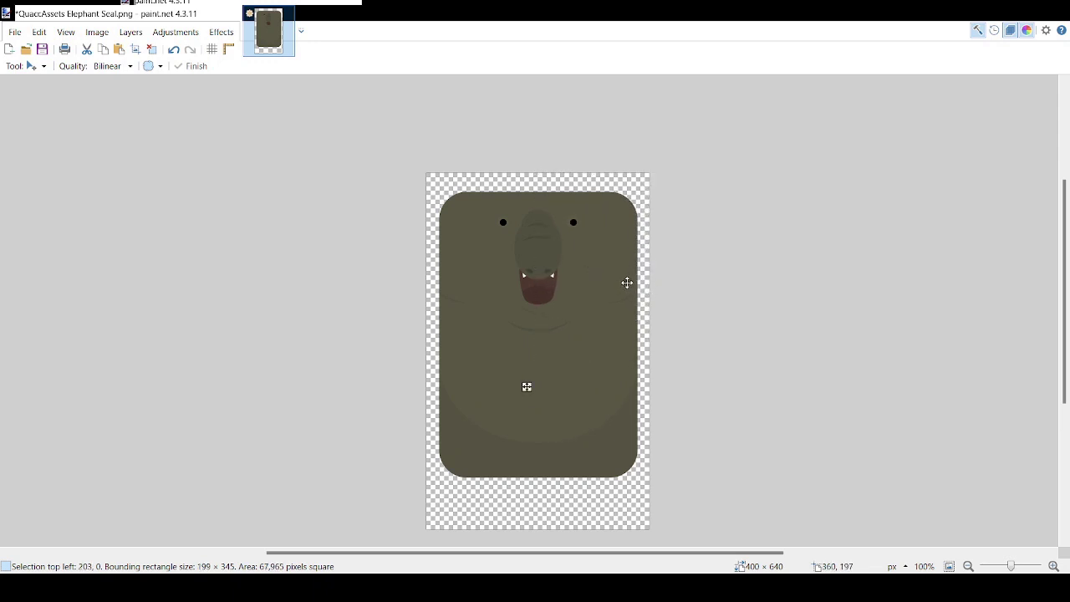
key(ctrl+d)
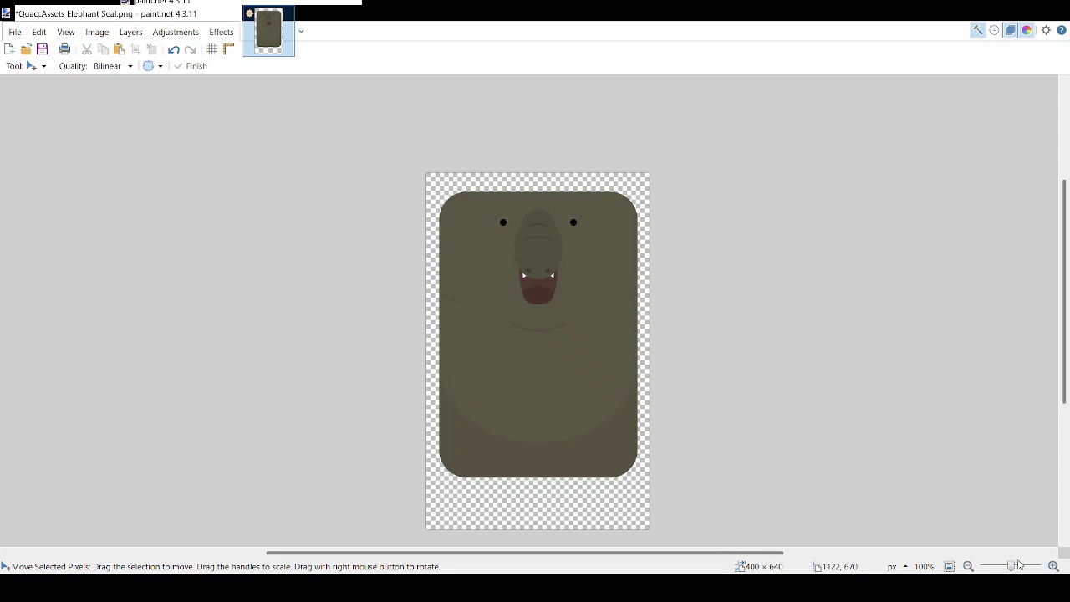
Step: Undo the mirroring of the left half
mouse_move(1019, 566)
mouse_down()
mouse_move(1007, 566)
mouse_move(1017, 566)
mouse_up()
key(ctrl+z)
key(ctrl+z)
key(ctrl+z)
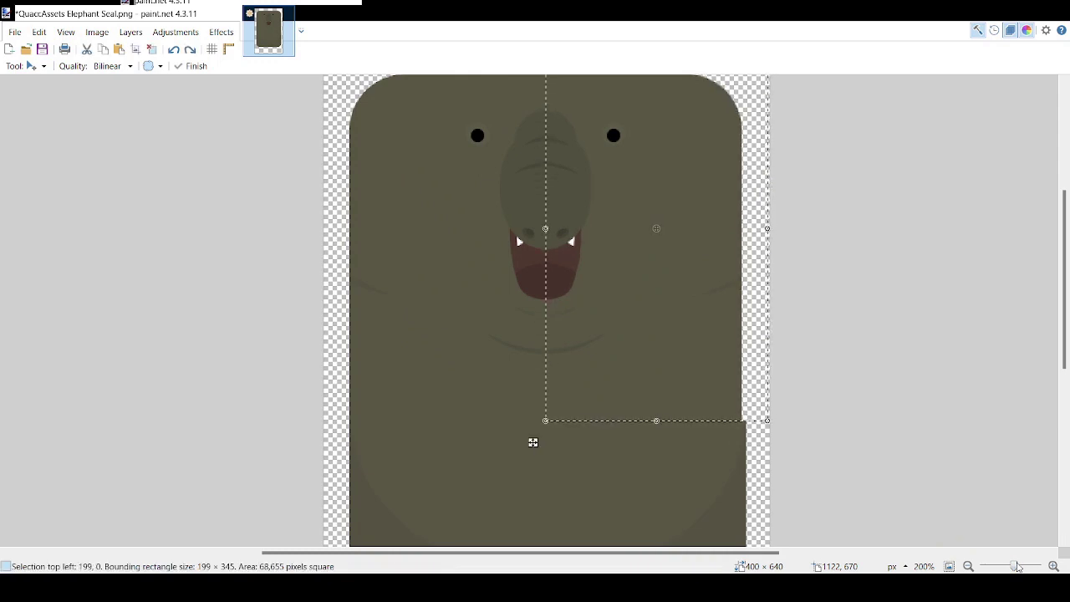
Step: Select the snout, mouth and chin with a 110 × 204 px rectangle and nudge them slightly to the right
scroll(847, 471, up, 1)
click(35, 66)
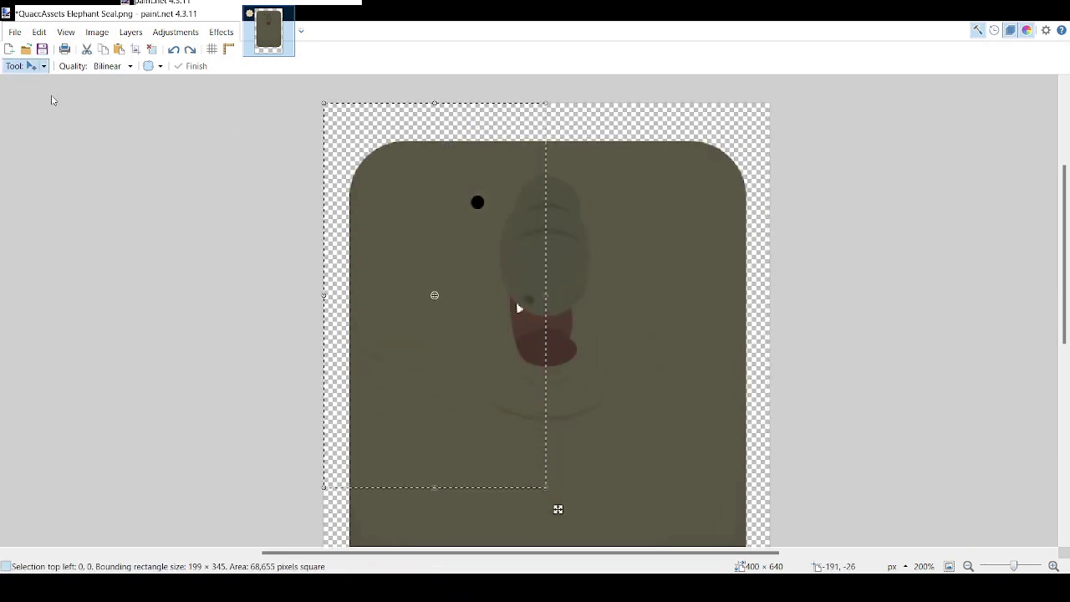
click(62, 99)
drag(325, 104, 547, 473)
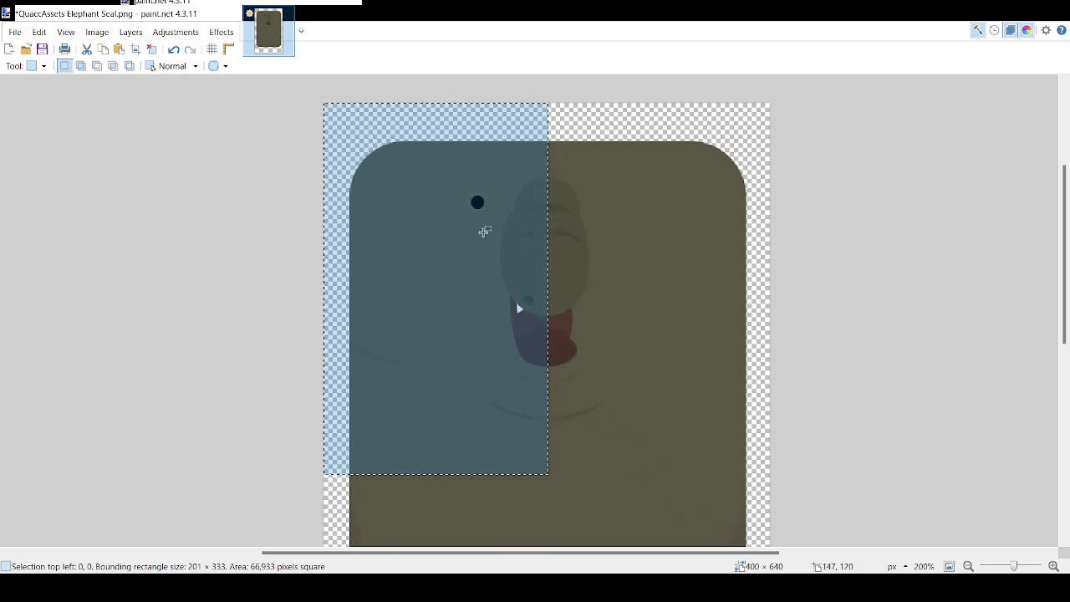
drag(497, 163, 614, 386)
key(m)
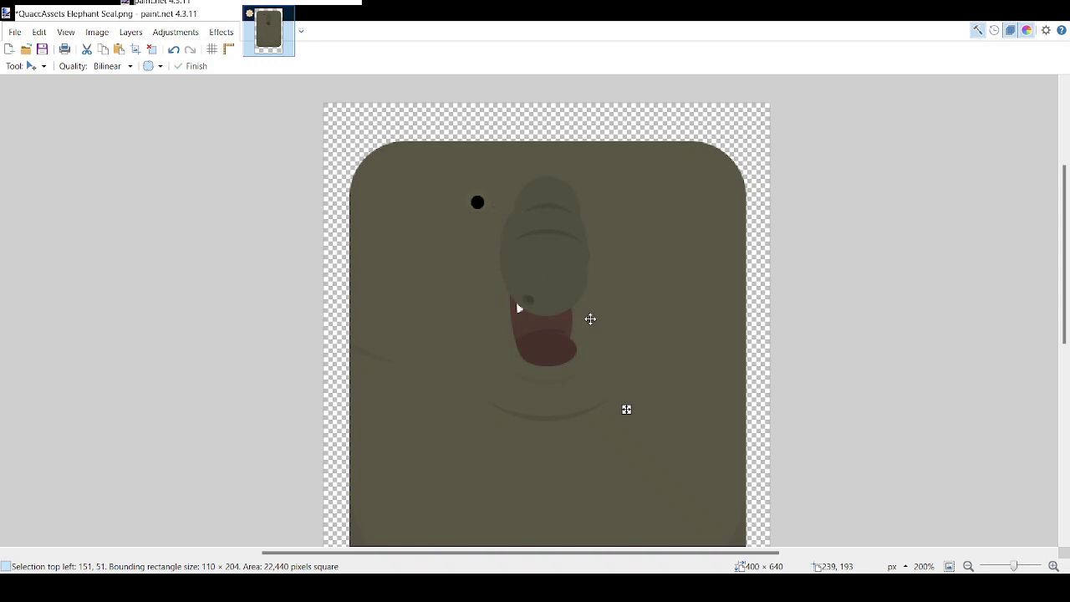
key(ctrl+d)
Step: Select the left half of the sprite down to below the chin folds and mirror it onto the right half
click(10, 73)
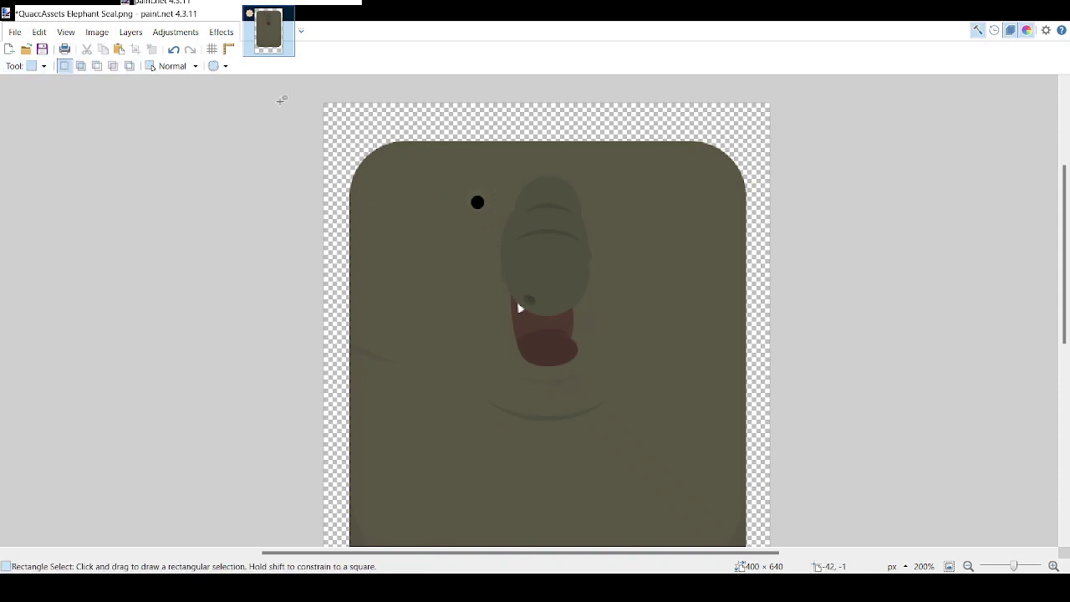
drag(352, 228, 737, 286)
drag(457, 268, 558, 190)
drag(324, 103, 549, 484)
key(m)
drag(328, 294, 747, 394)
key(ctrl+d)
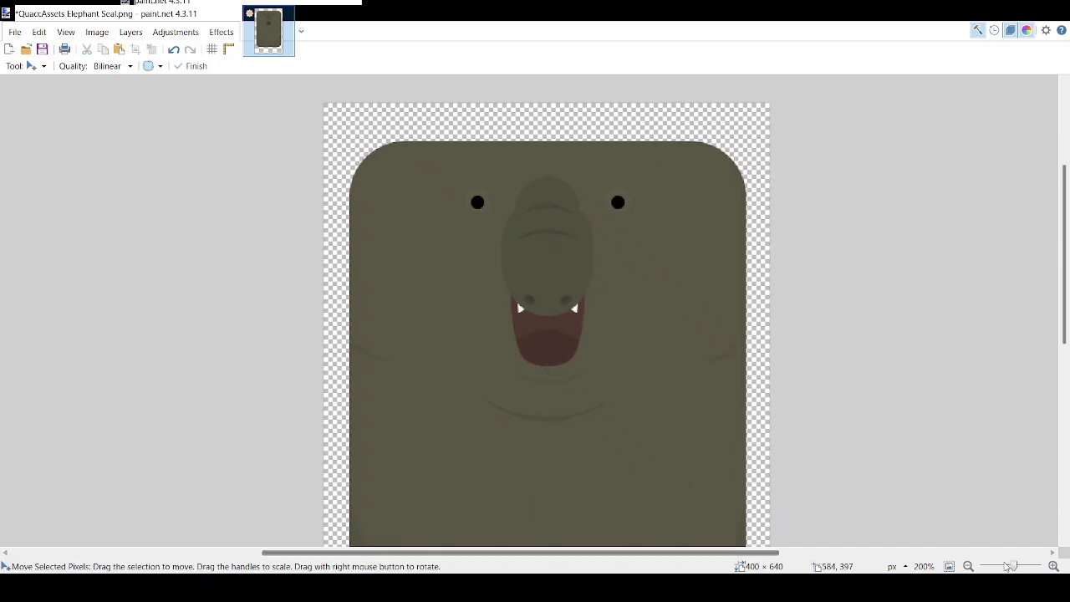
Step: Draw a 3 px snout-coloured curve from the snout's left edge down to its lower edge
drag(1013, 567, 1019, 566)
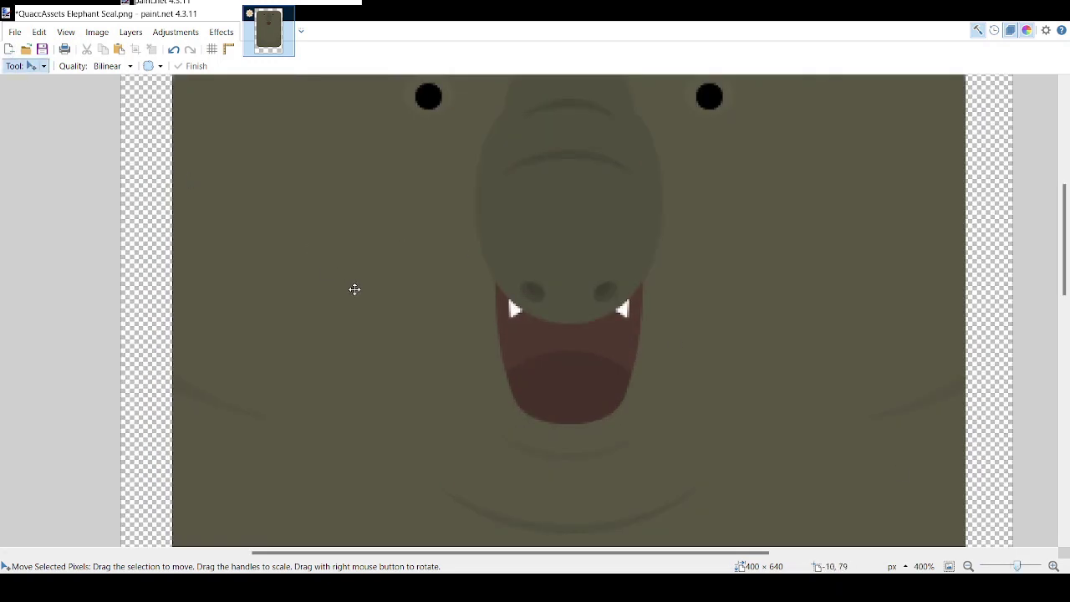
key(o)
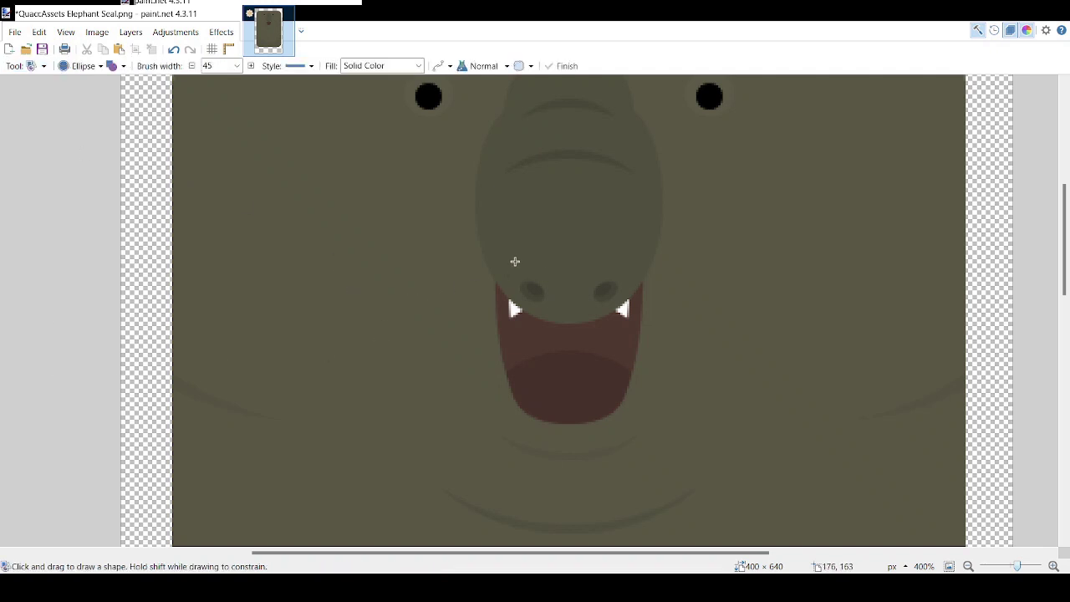
key(o)
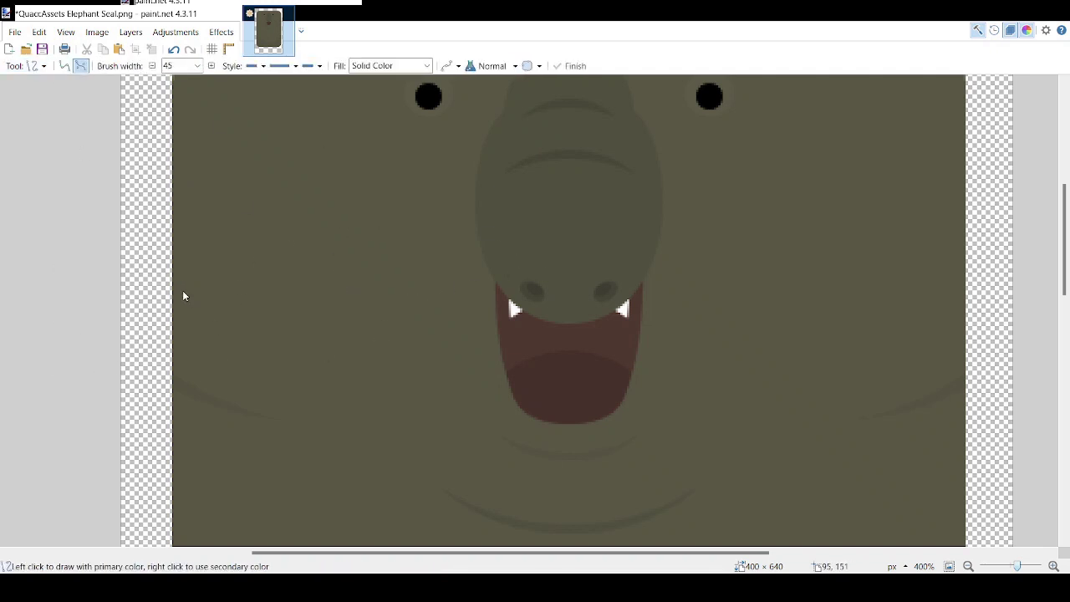
drag(483, 207, 577, 318)
mouse_move(508, 255)
mouse_down()
mouse_move(491, 313)
mouse_move(476, 316)
mouse_up()
key(ctrl+z)
key(ctrl+z)
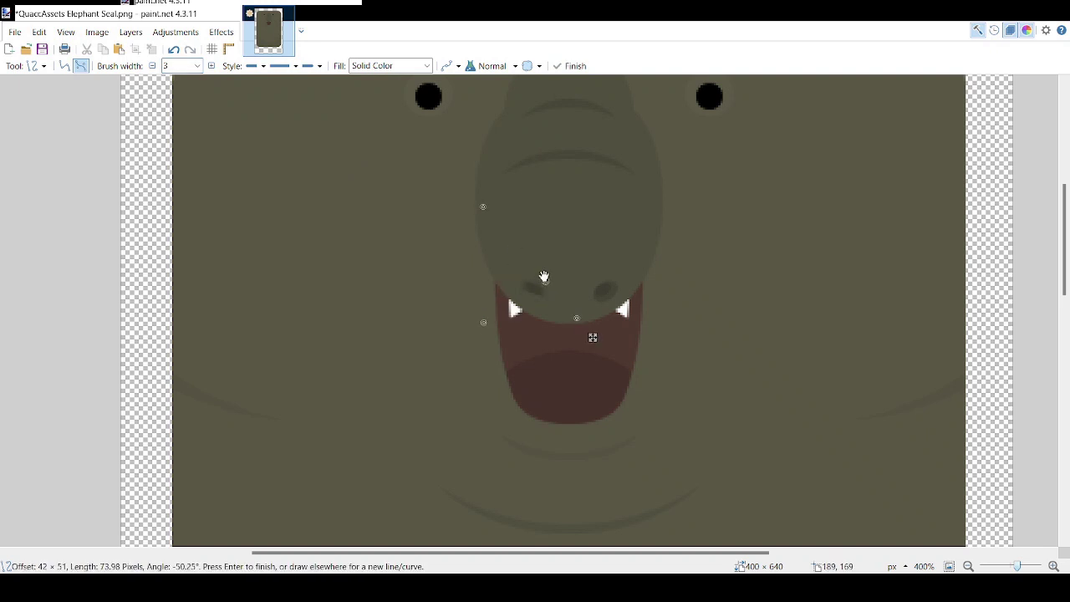
Step: Shape the curve to follow the snout's lower left outline across the top of the tooth, spanning about 50 × 52 px
drag(545, 281, 547, 322)
drag(483, 207, 480, 202)
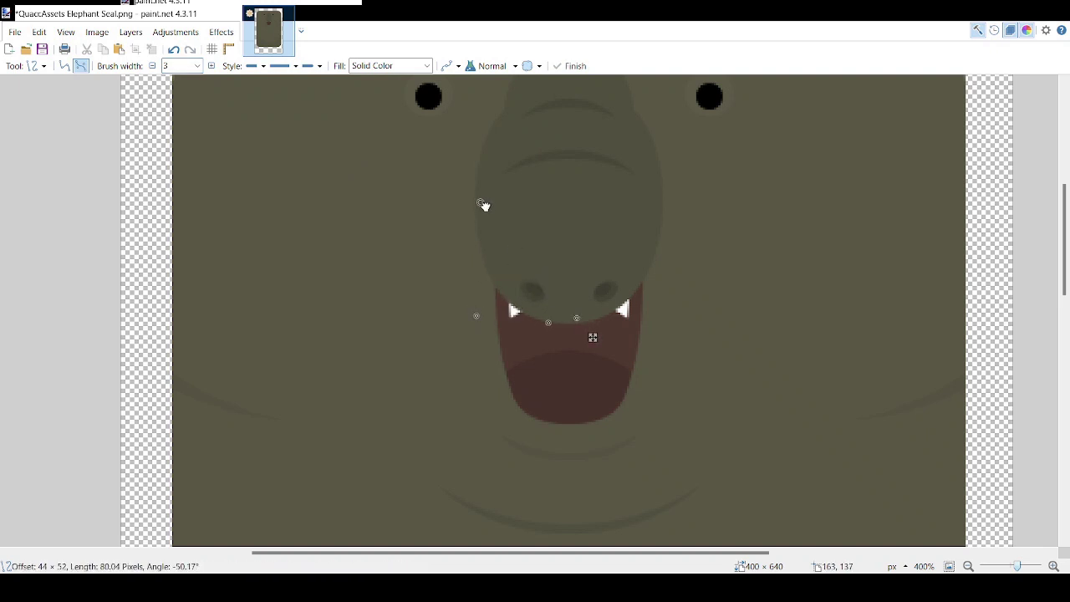
drag(576, 318, 583, 318)
mouse_move(548, 322)
mouse_down()
mouse_move(589, 318)
mouse_move(543, 323)
mouse_up()
mouse_move(476, 315)
mouse_down()
mouse_move(533, 321)
mouse_move(481, 319)
mouse_up()
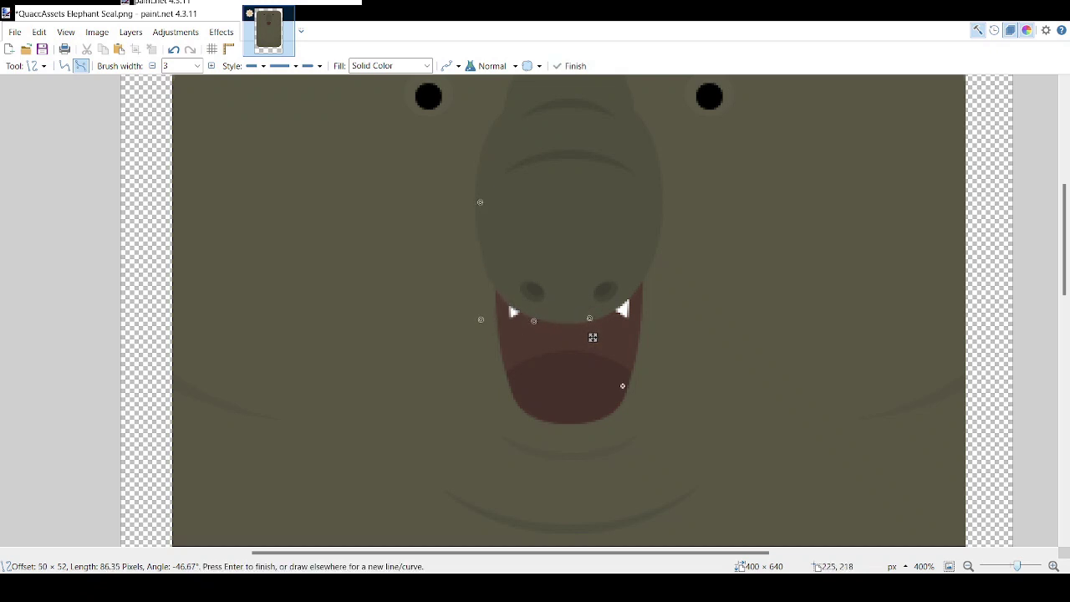
key(Return)
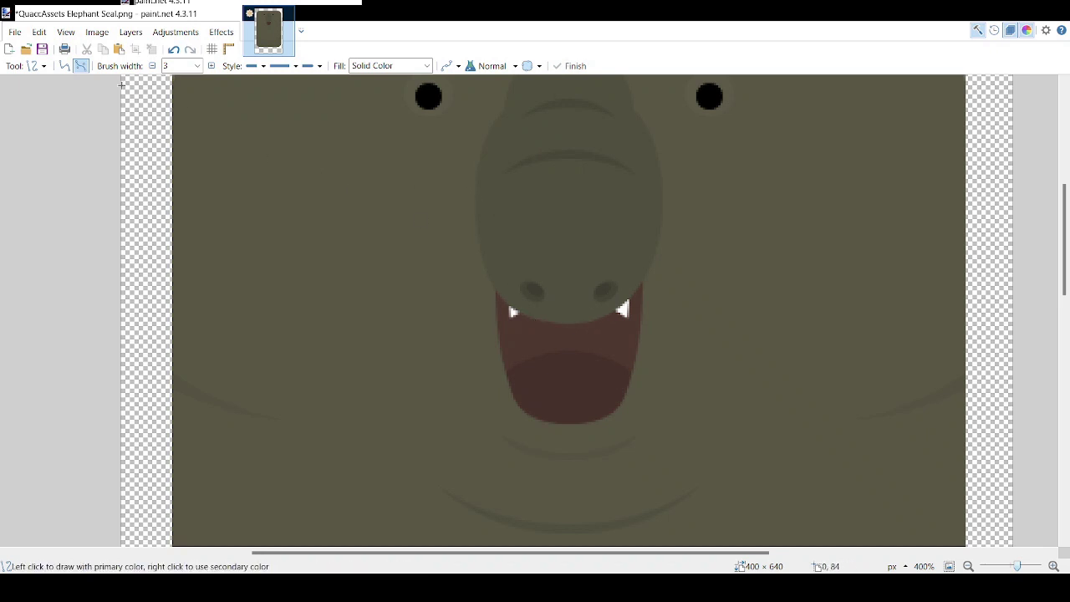
Step: Select the snout's lower left half with a 60 × 103 px rectangle and mirror it onto the right side
key(s)
mouse_move(434, 148)
mouse_down()
mouse_move(590, 344)
mouse_move(568, 375)
mouse_up()
key(m)
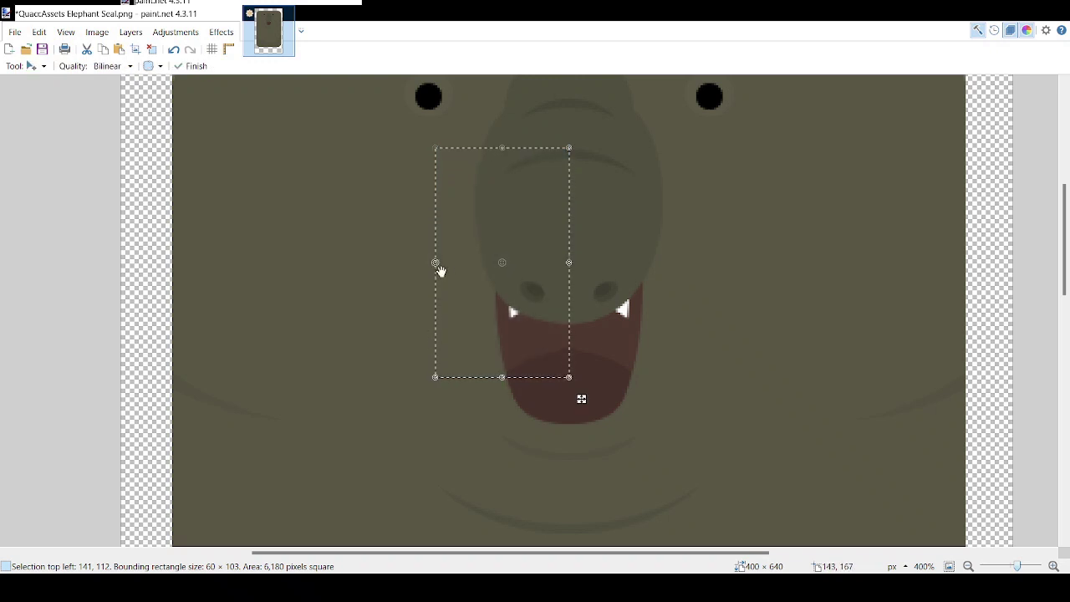
drag(439, 270, 708, 301)
key(ctrl+d)
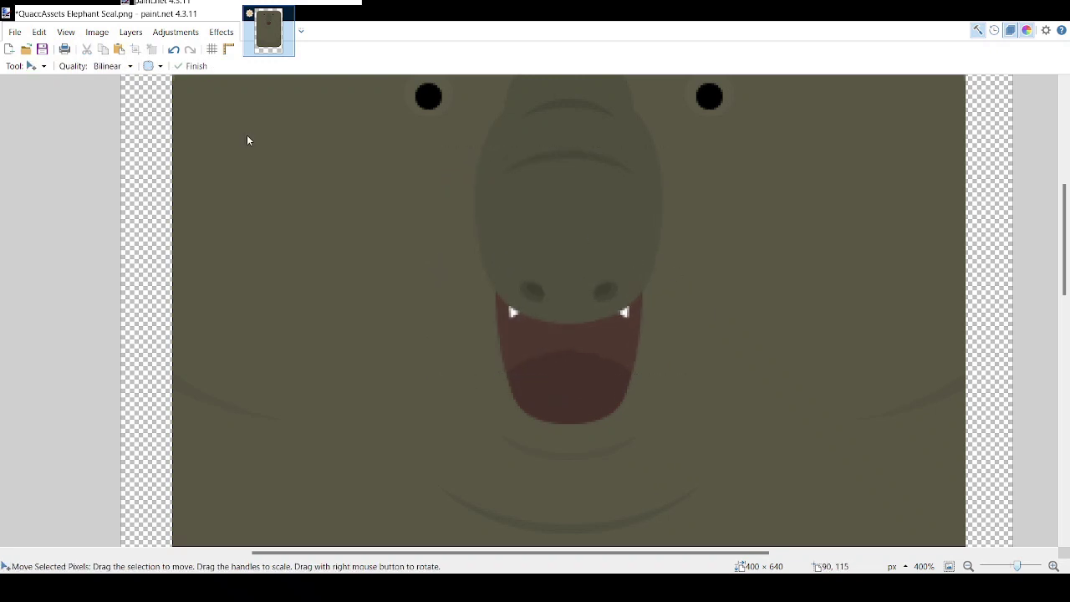
Step: Select both nostrils with a 51 × 27 px selection and nudge them slightly down
click(37, 66)
click(93, 145)
mouse_move(517, 298)
mouse_down()
mouse_move(619, 306)
mouse_move(569, 252)
mouse_move(512, 292)
mouse_up()
key(m)
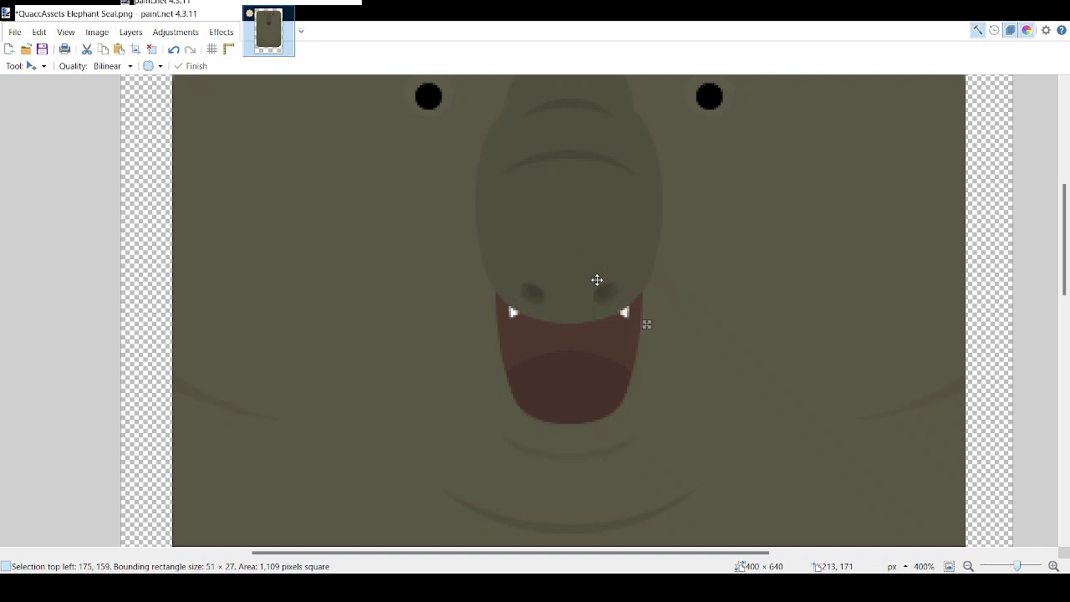
drag(1016, 566, 1014, 568)
drag(586, 400, 586, 400)
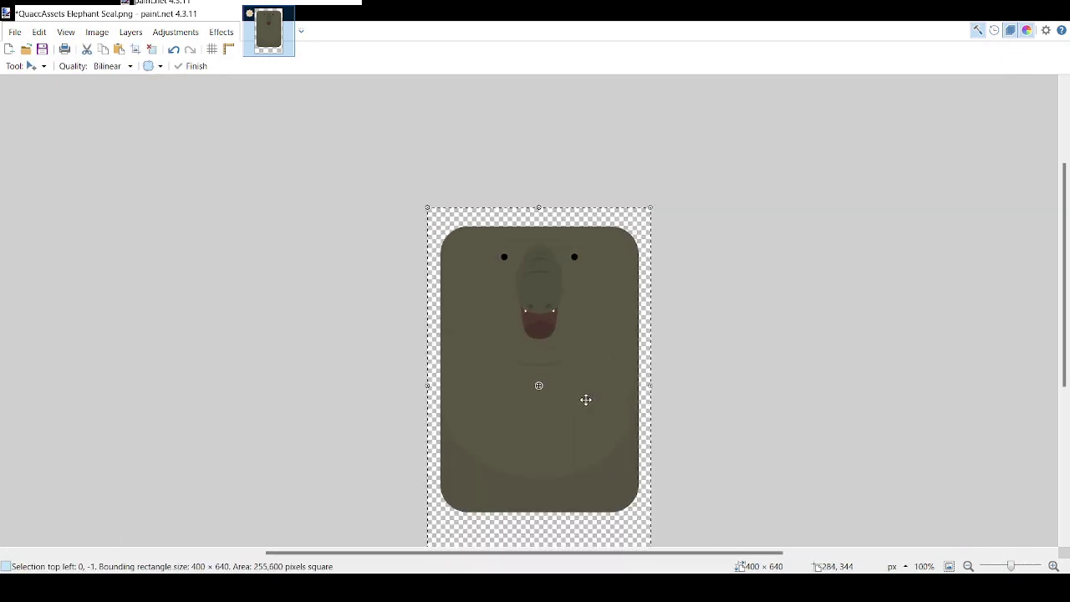
Step: Undo the recent edits back to the 118 × 67 px chin ellipse
key(ctrl+z)
key(ctrl+z)
key(ctrl+z)
key(ctrl+z)
key(ctrl+z)
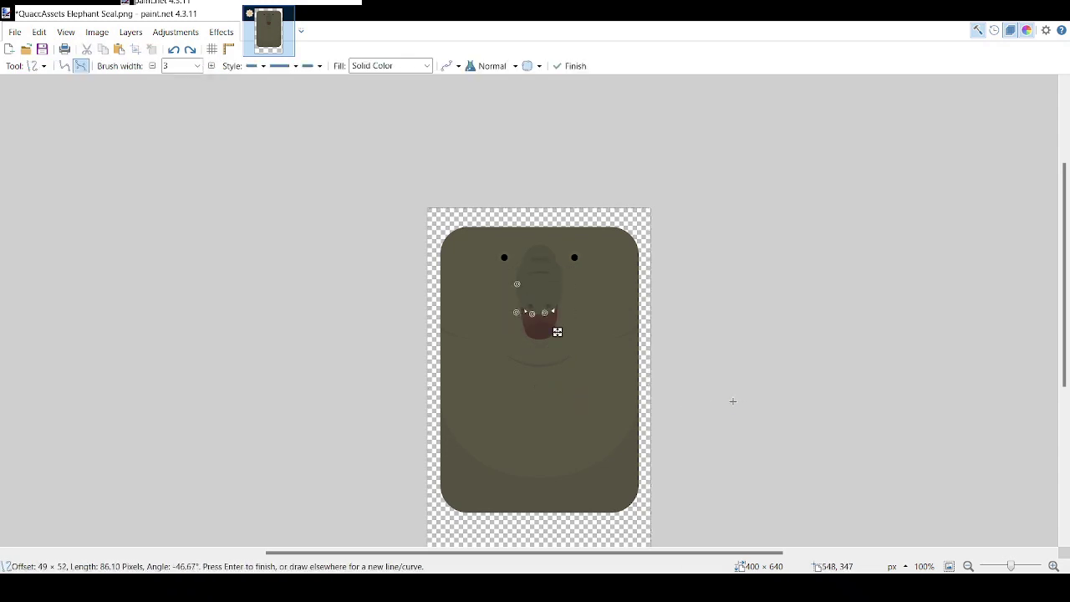
key(ctrl+z)
key(ctrl+z)
key(ctrl+z)
key(ctrl+z)
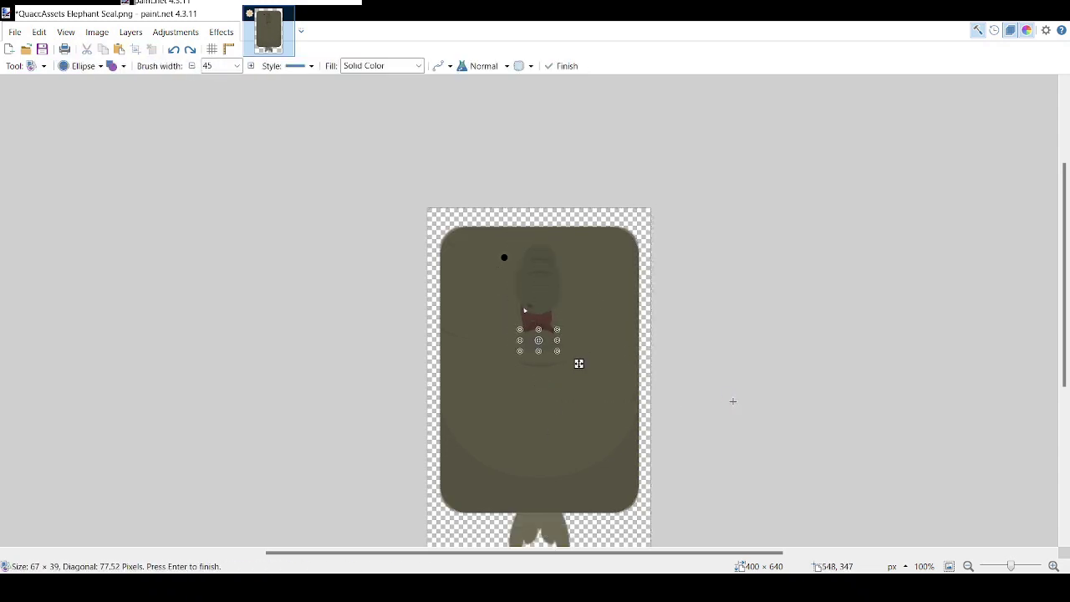
key(ctrl+z)
key(ctrl+z)
key(ctrl+z)
key(ctrl+z)
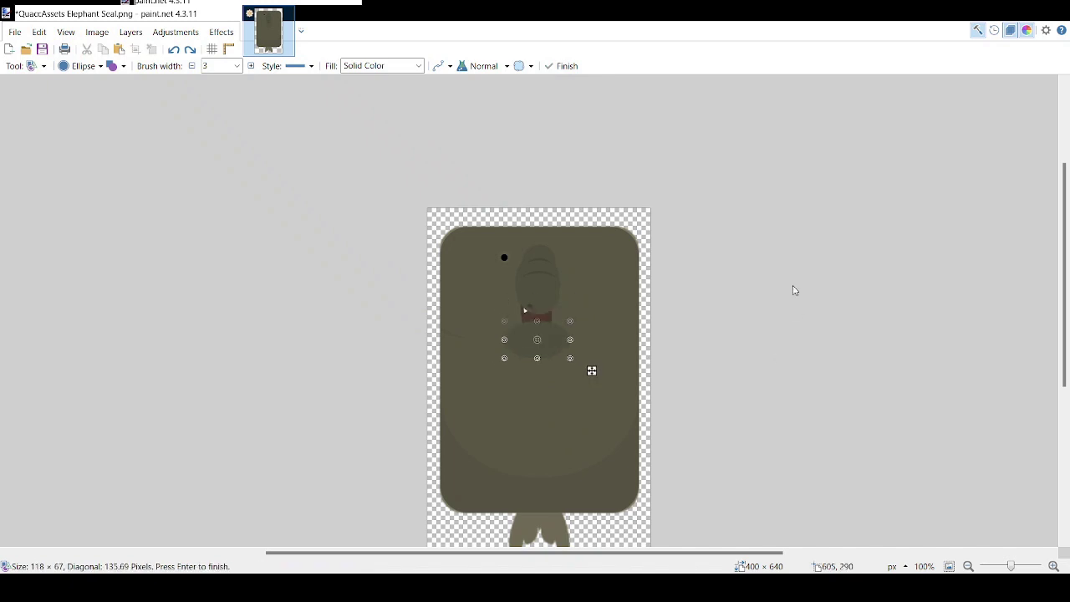
Step: Redo the edits up to the mirrored face with the trimmed teeth
key(ctrl+y)
key(ctrl+y)
key(ctrl+y)
key(ctrl+y)
key(ctrl+y)
key(ctrl+y)
key(ctrl+y)
key(ctrl+y)
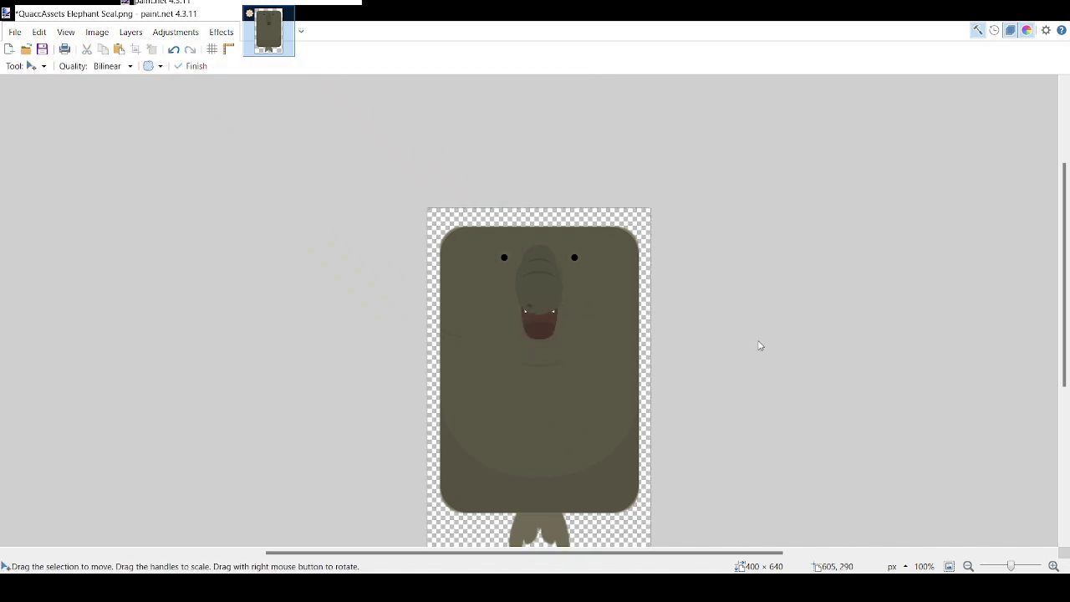
key(ctrl+z)
key(ctrl+z)
Step: Draw a 3 px wide curved crease about 42 px long beside the snout's lower left edge, running to the mouth corner
key(o)
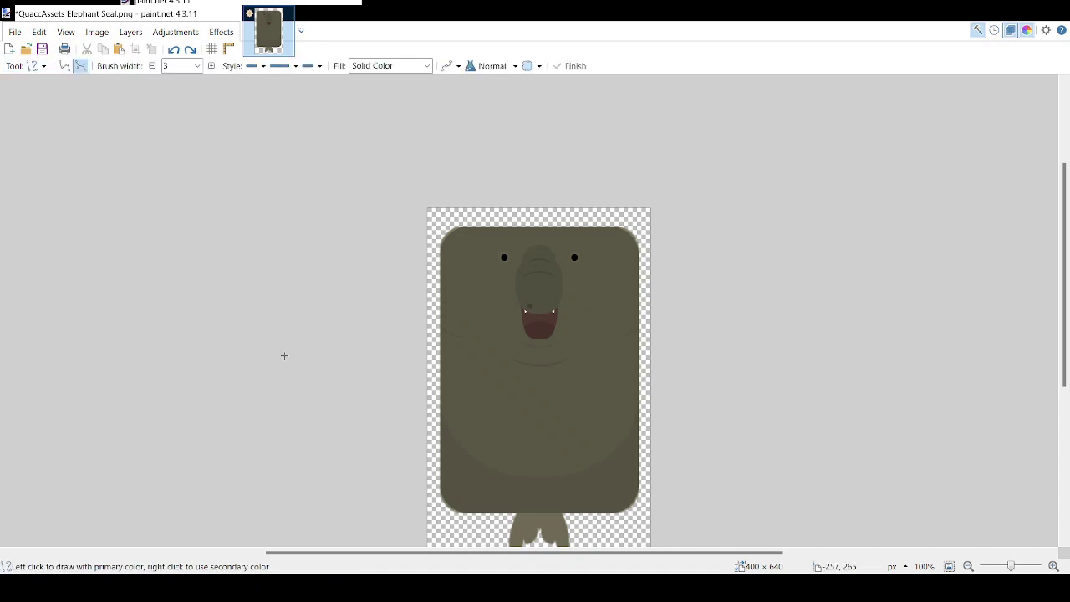
scroll(659, 330, up, 2)
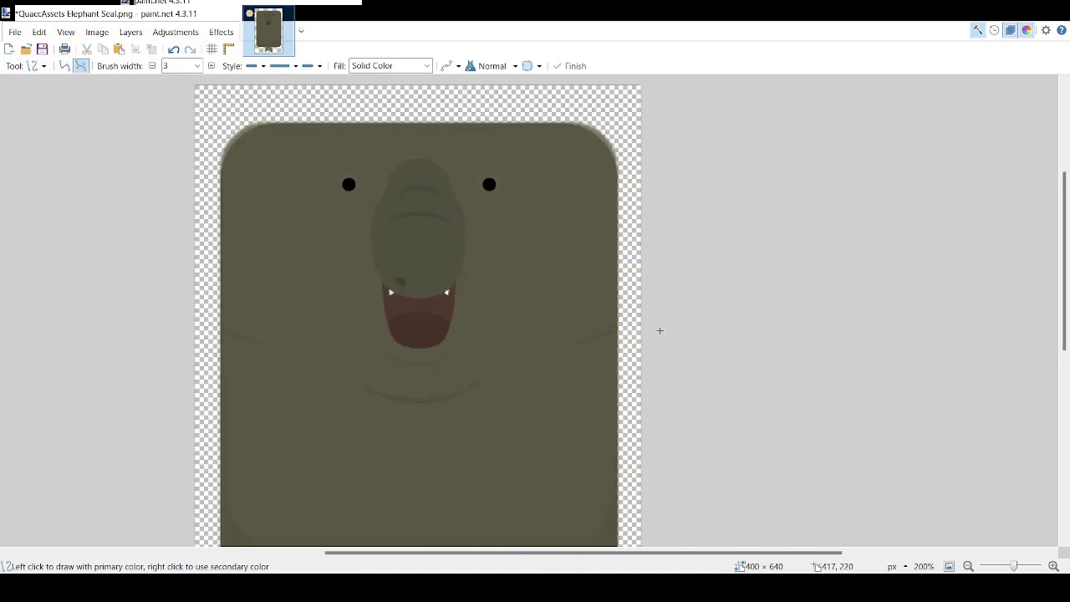
drag(357, 248, 393, 294)
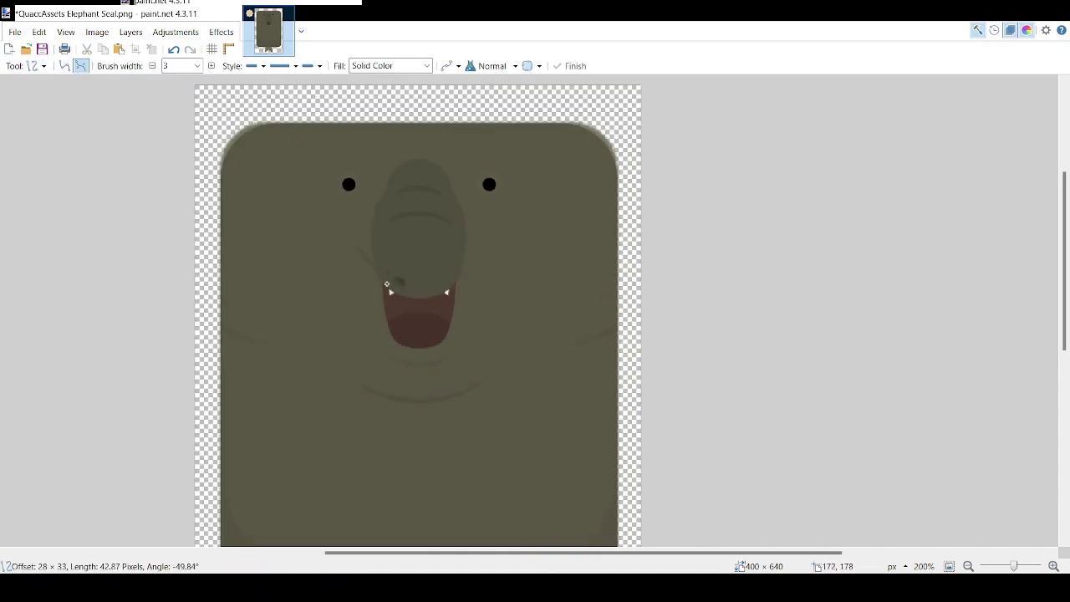
scroll(385, 286, up, 2)
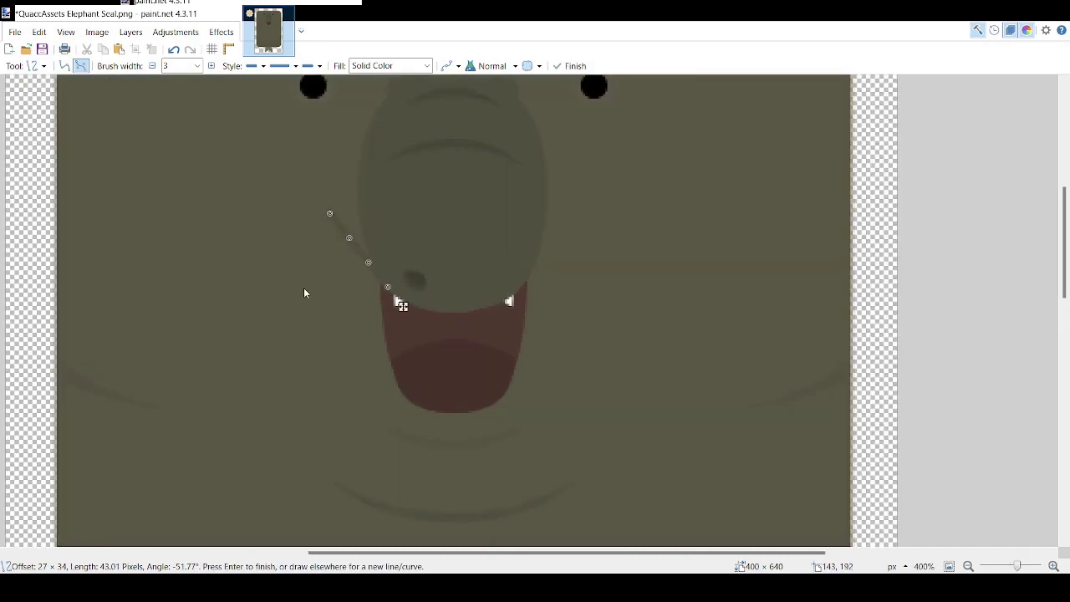
drag(387, 287, 391, 285)
drag(349, 238, 353, 226)
drag(368, 262, 387, 282)
drag(375, 262, 381, 264)
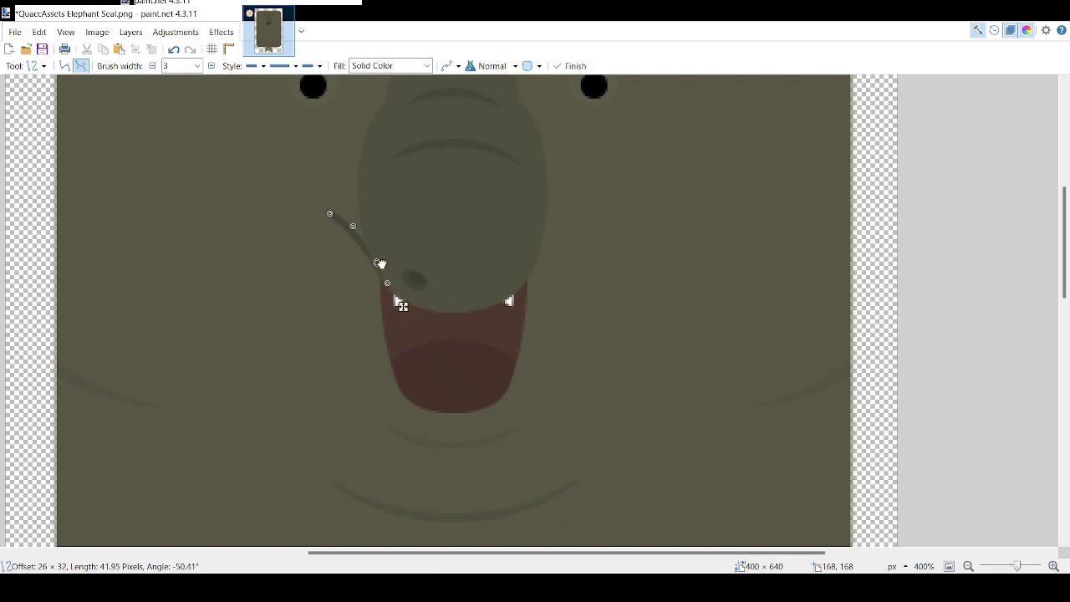
Step: Refine the cheek crease's bend and ends to about 45 px long and finish the curve
drag(353, 226, 360, 231)
drag(387, 283, 390, 286)
drag(360, 231, 365, 235)
drag(332, 214, 329, 215)
drag(364, 234, 363, 232)
click(306, 288)
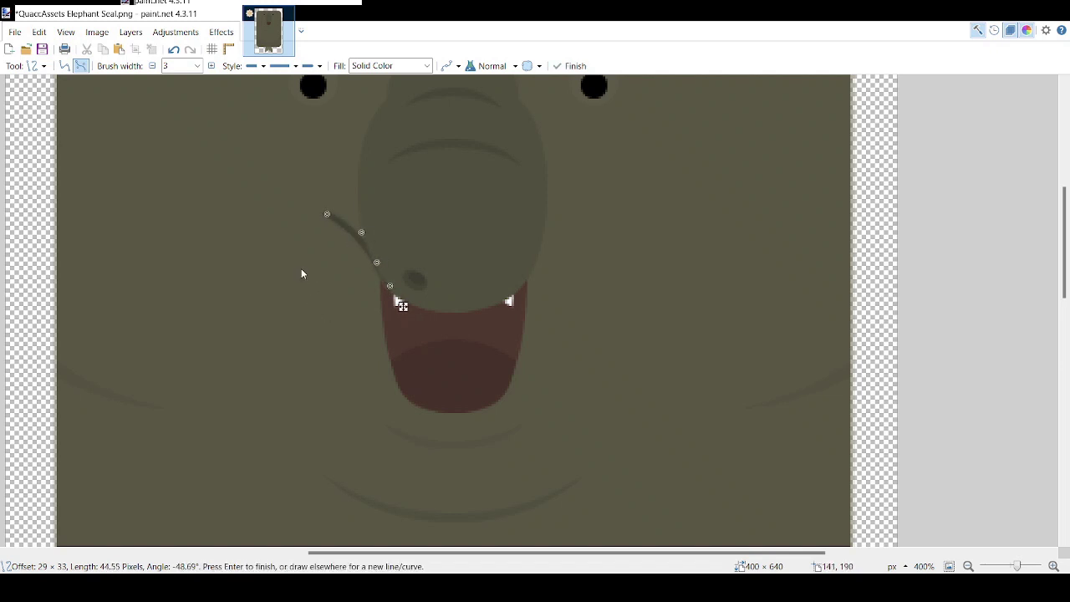
key(Return)
Step: Taper the left cheek crease by covering its edges with two body-coloured curves, 6 px wide
scroll(538, 559, left, 2)
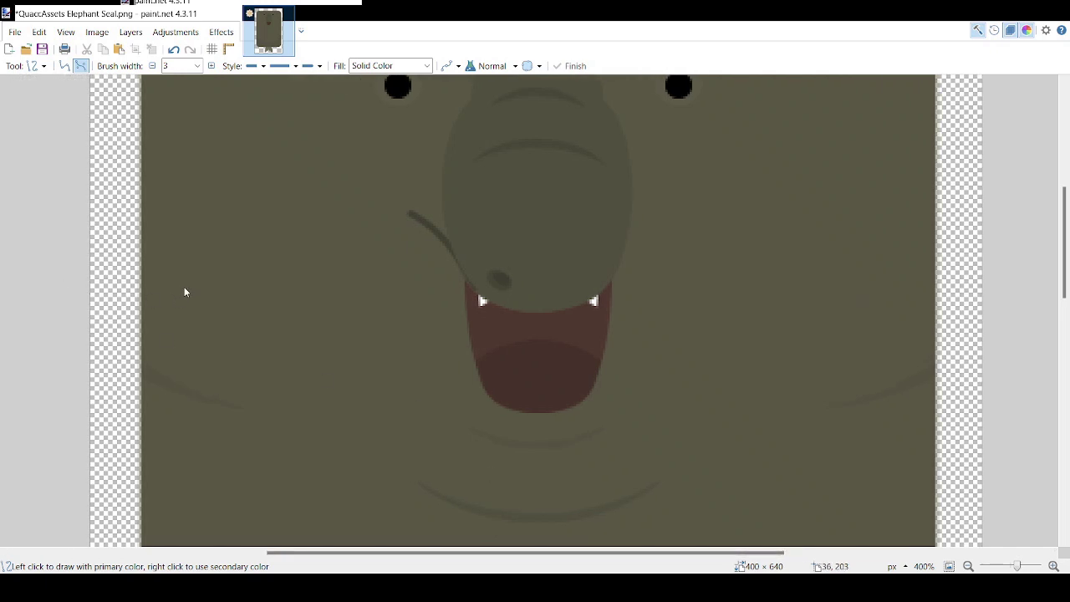
drag(401, 206, 495, 269)
click(213, 66)
click(212, 66)
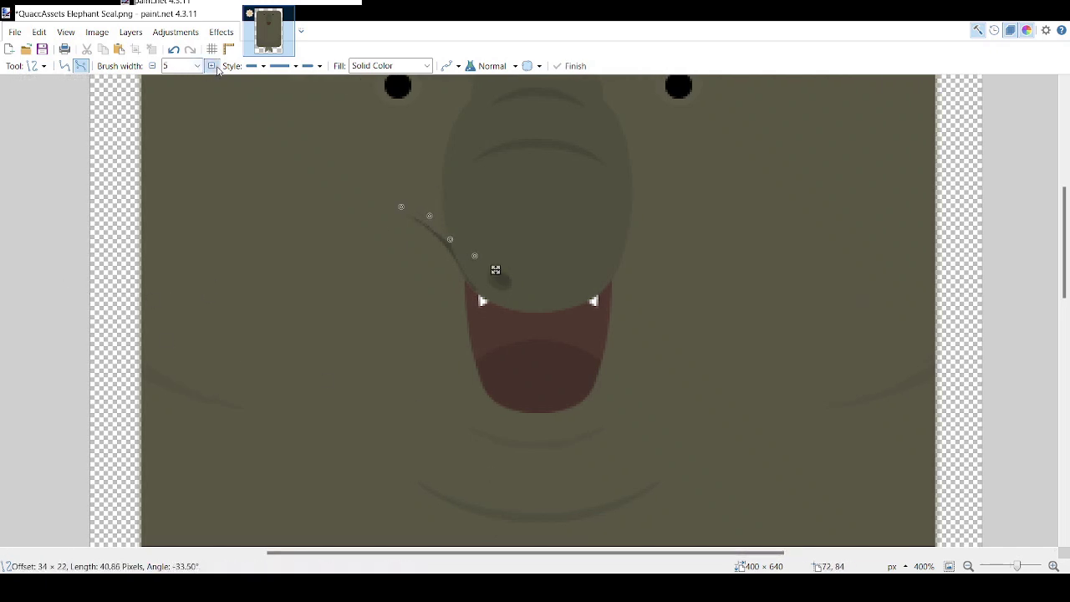
click(213, 66)
drag(430, 217, 475, 265)
drag(384, 197, 430, 247)
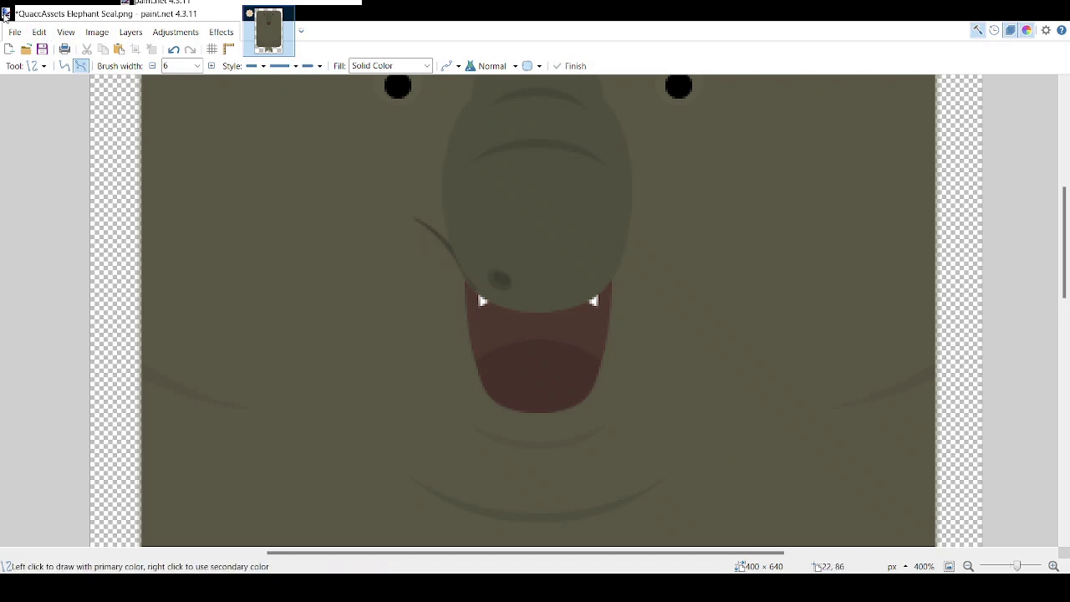
Step: Try erasing a short stroke on the snout's left side above the nostril with a 6 px eraser
key(e)
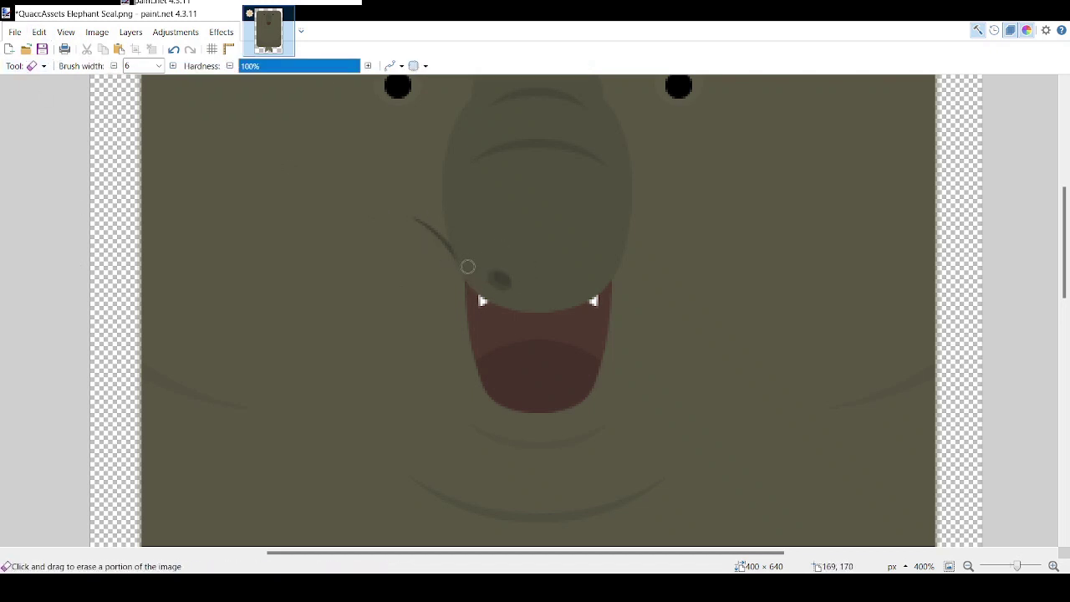
scroll(452, 225, down, 7)
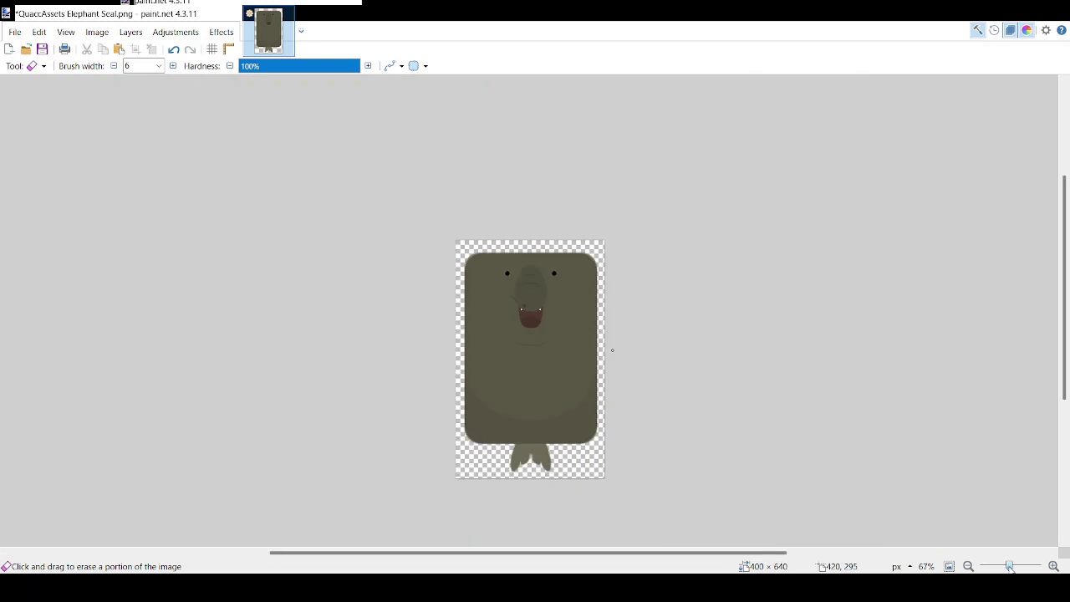
scroll(653, 369, up, 1)
scroll(654, 370, up, 1)
scroll(654, 369, down, 1)
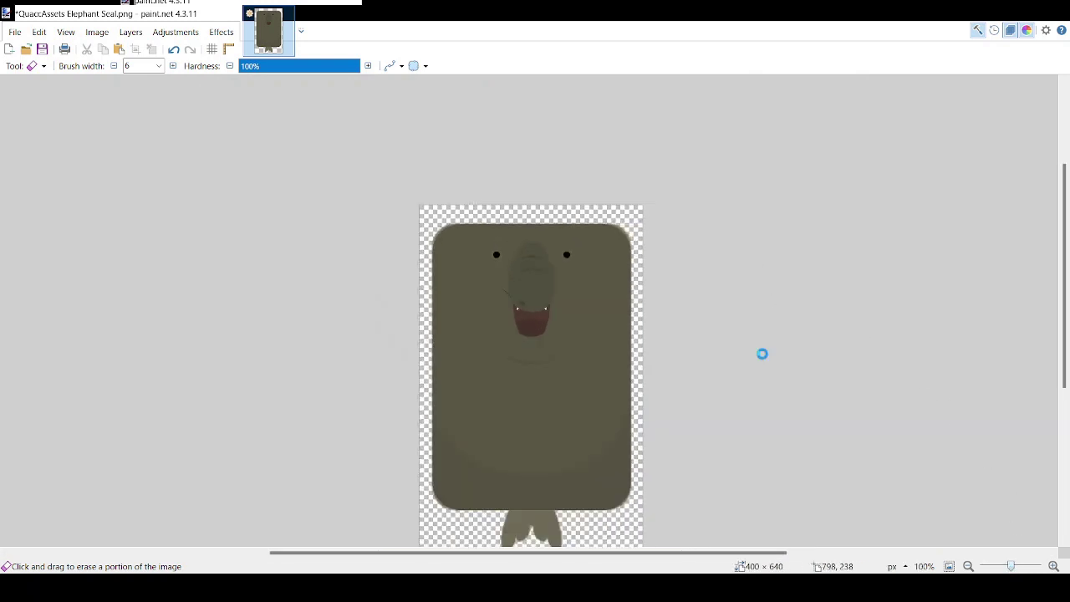
scroll(762, 358, up, 2)
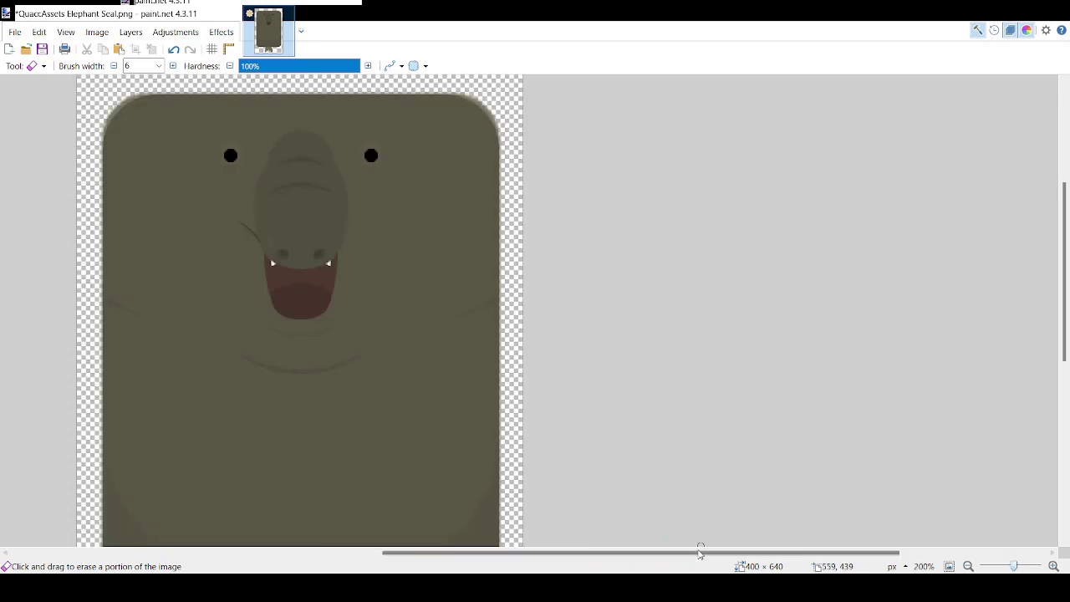
scroll(353, 256, left, 3)
drag(445, 230, 446, 243)
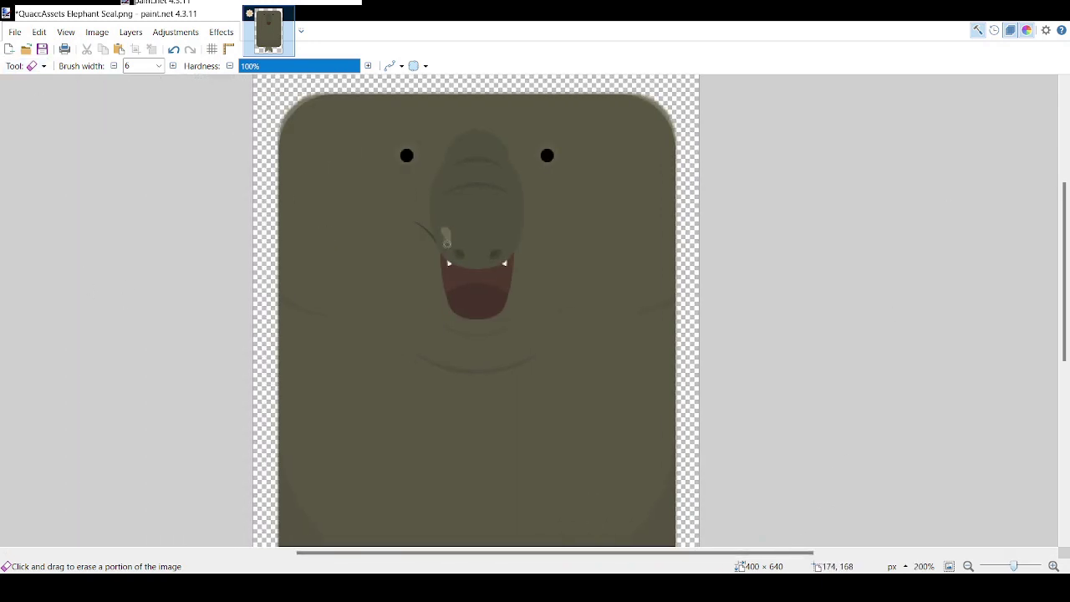
key(ctrl+z)
drag(1013, 566, 1011, 566)
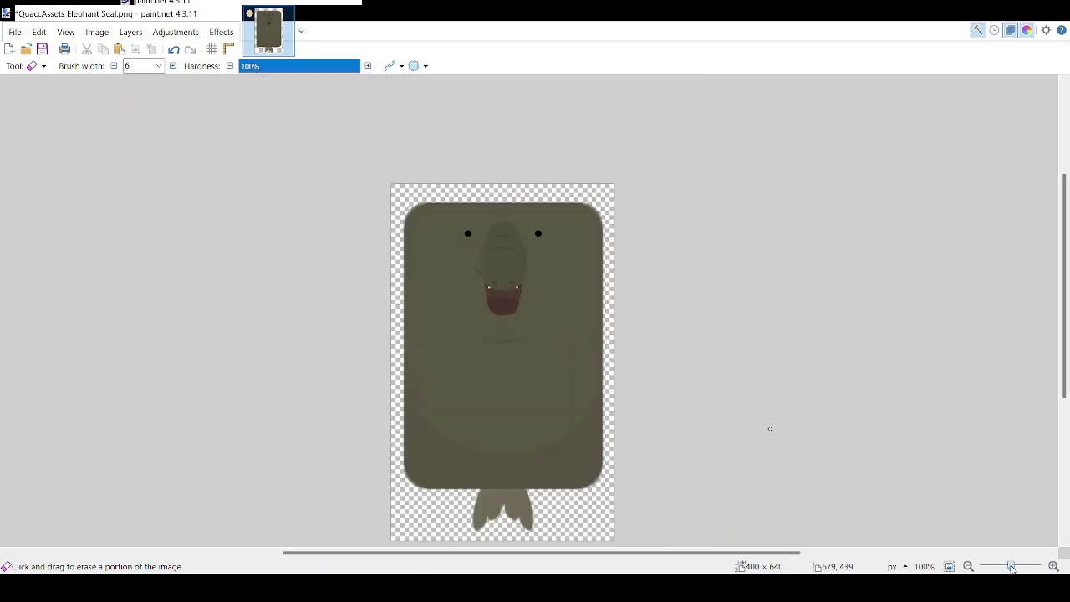
drag(1011, 567, 1014, 567)
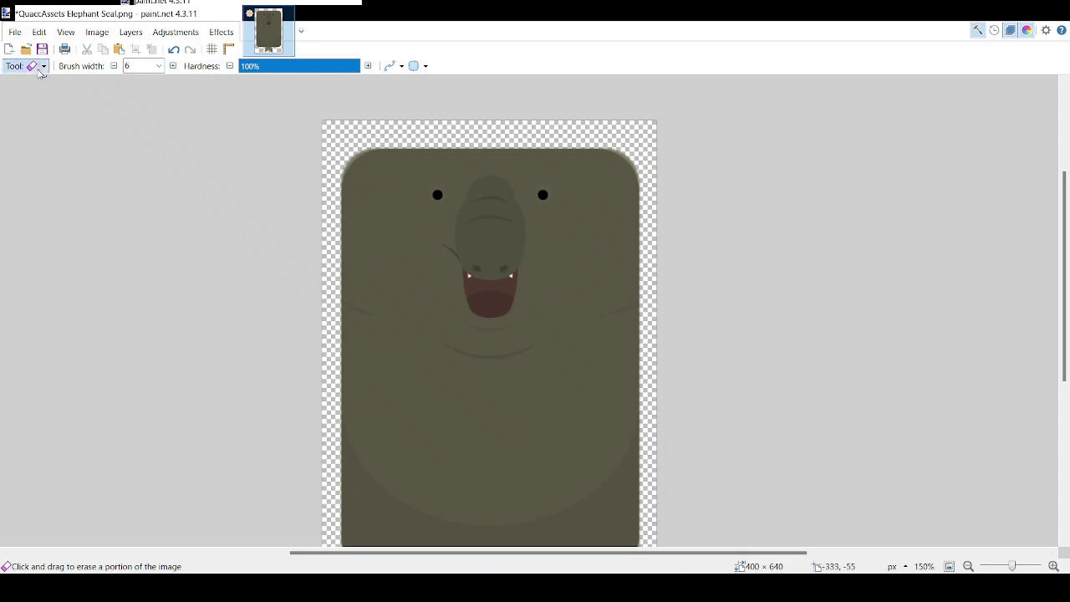
Step: Draw a 20 px wide curved flipper stroke about 179 px long, from the body's left edge down towards the belly
key(o)
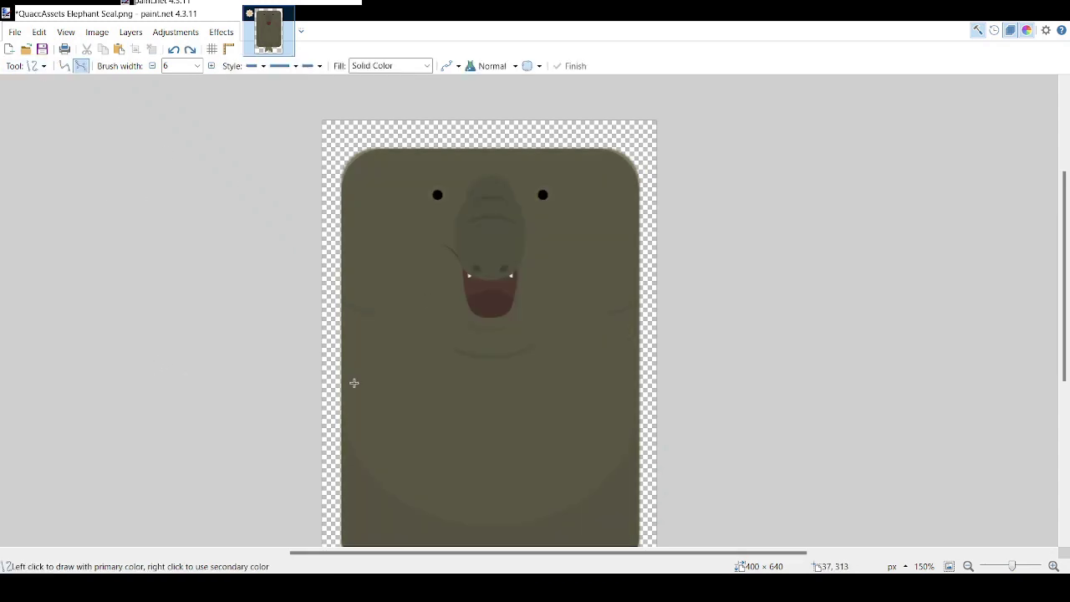
drag(571, 560, 536, 556)
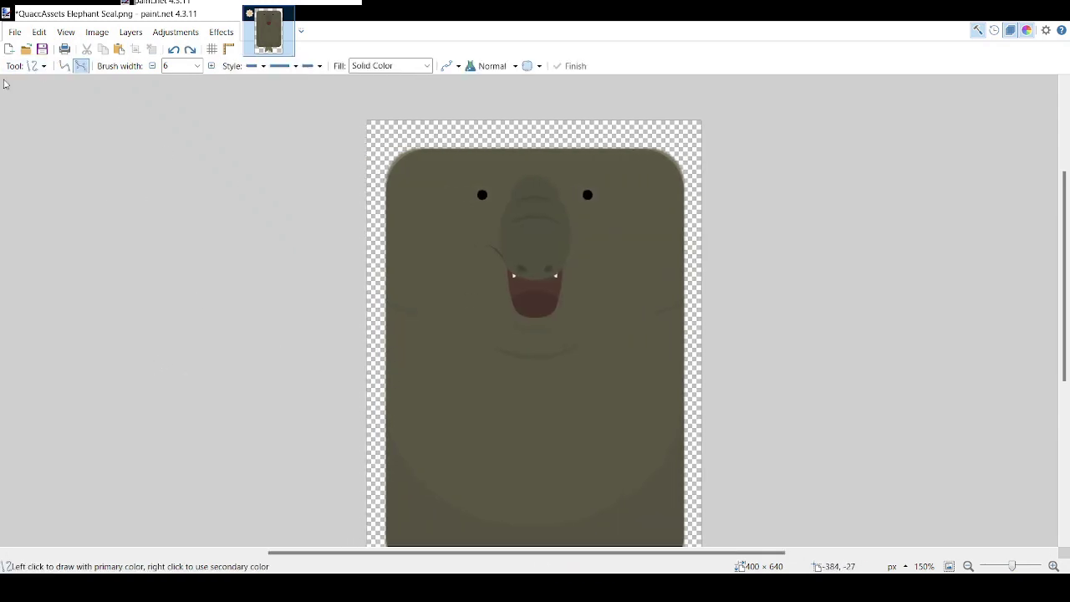
click(31, 66)
click(70, 384)
drag(376, 358, 384, 370)
key(ctrl+z)
drag(377, 337, 476, 441)
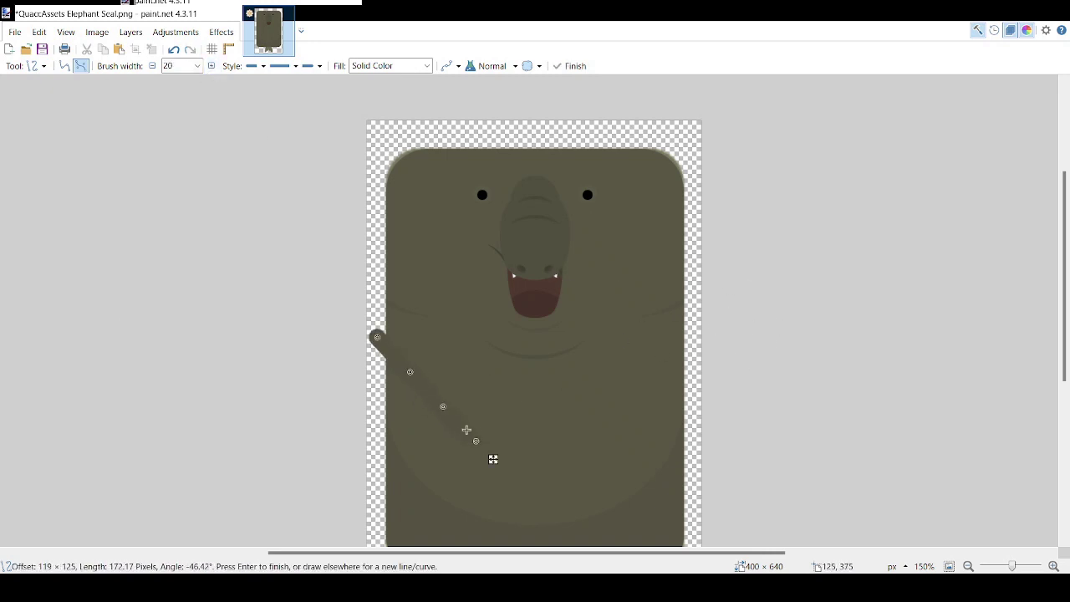
drag(410, 373, 396, 382)
drag(443, 407, 425, 425)
drag(396, 382, 382, 377)
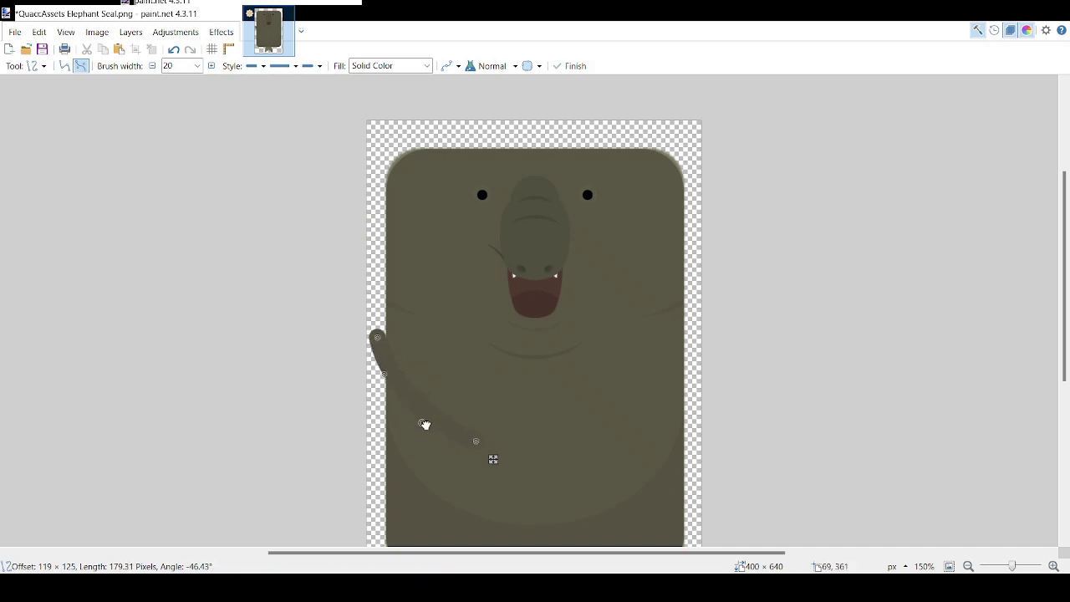
key(Return)
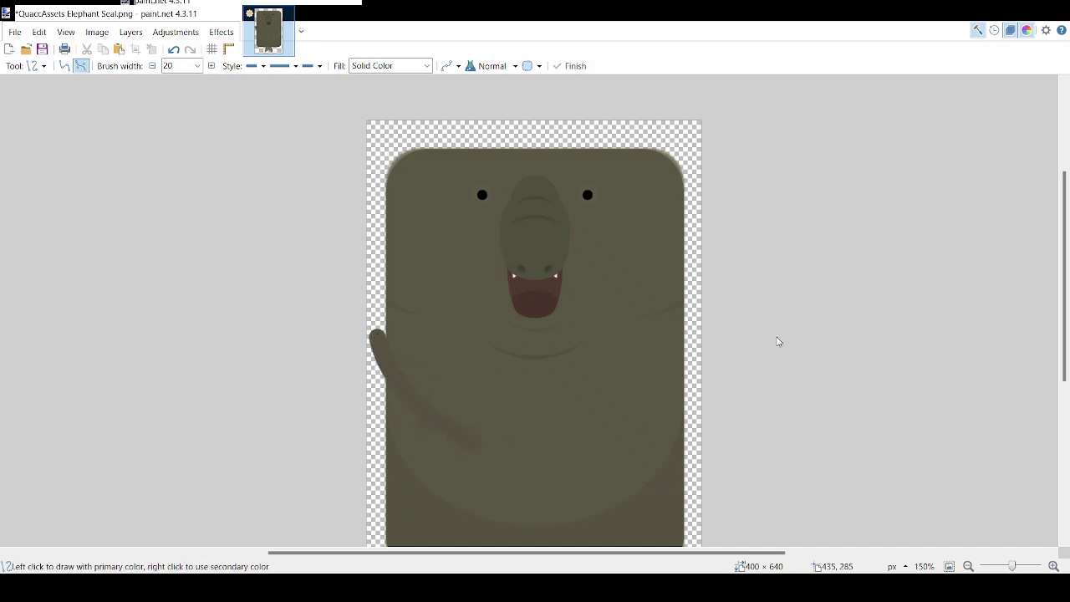
Step: Check the flipper stroke against the original artwork, then reopen the curve and lower its end, making it about 180 px long
click(778, 264)
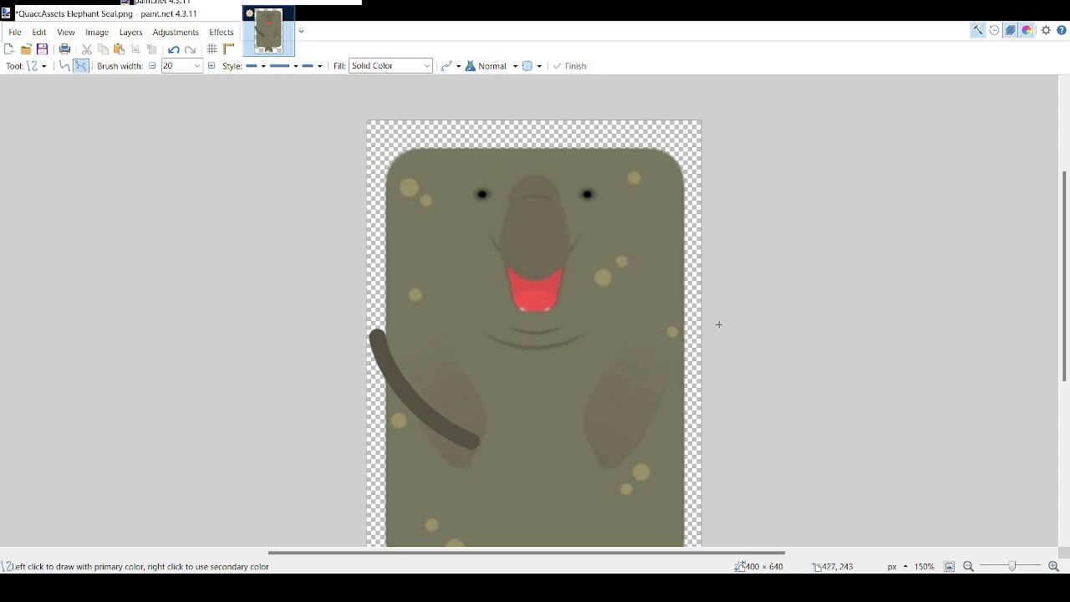
key(ctrl+z)
key(ctrl+z)
drag(477, 442, 421, 432)
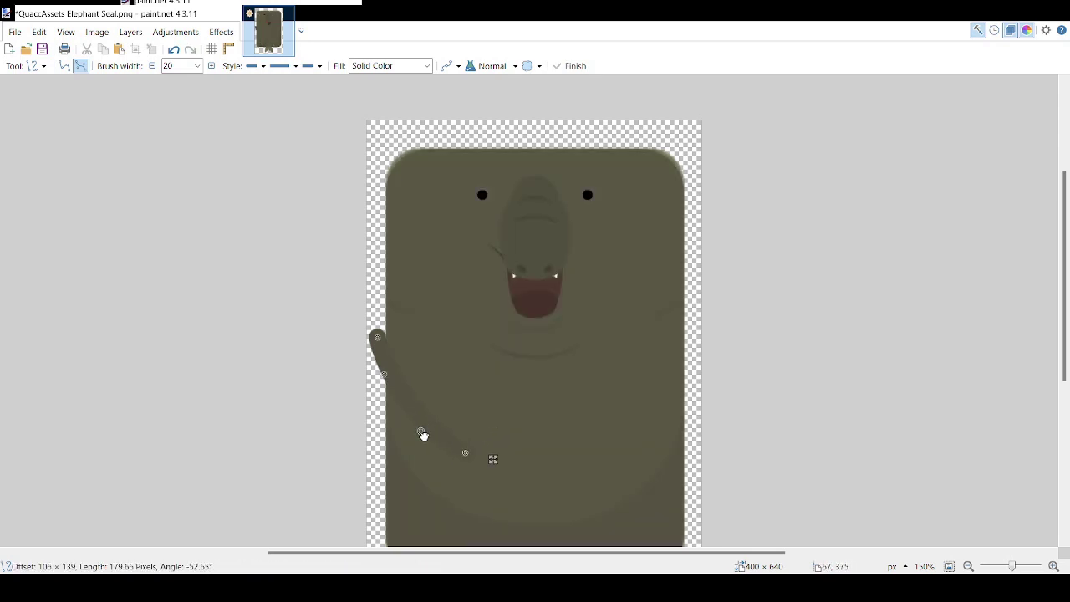
Step: Try a second 20 px wide curve about 181 px long above the flipper stroke, then undo it
mouse_move(380, 329)
mouse_down()
mouse_move(399, 370)
mouse_move(483, 436)
mouse_up()
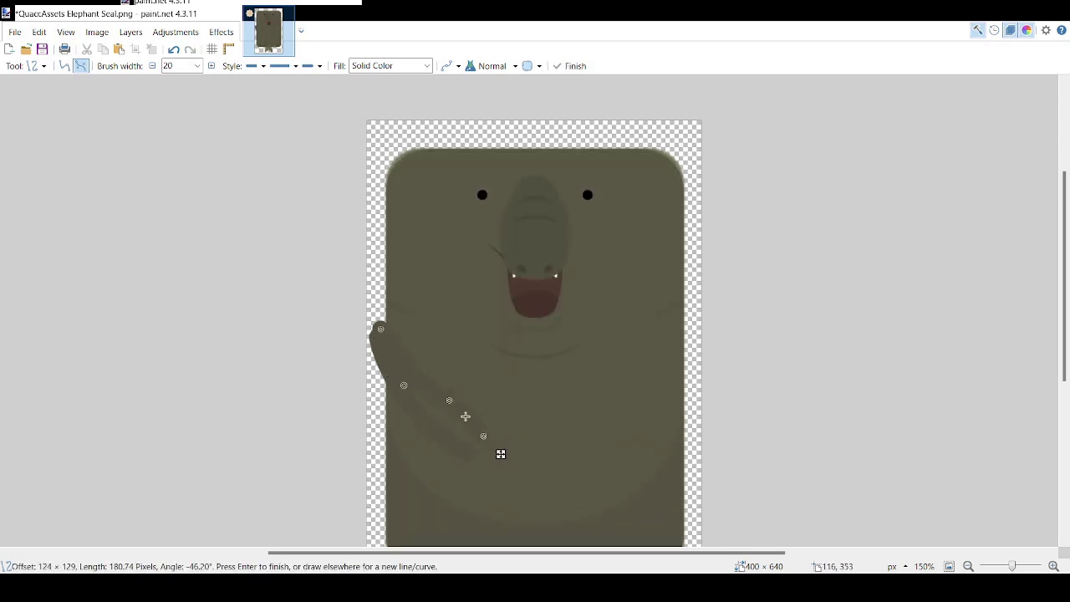
drag(449, 401, 442, 422)
click(777, 261)
key(ctrl+z)
key(ctrl+z)
key(ctrl+z)
key(ctrl+z)
key(ctrl+z)
Step: Bend the first flipper curve further outward, lengthen it to about 184 px and finish it
drag(465, 453, 463, 463)
drag(385, 376, 381, 372)
drag(421, 432, 413, 431)
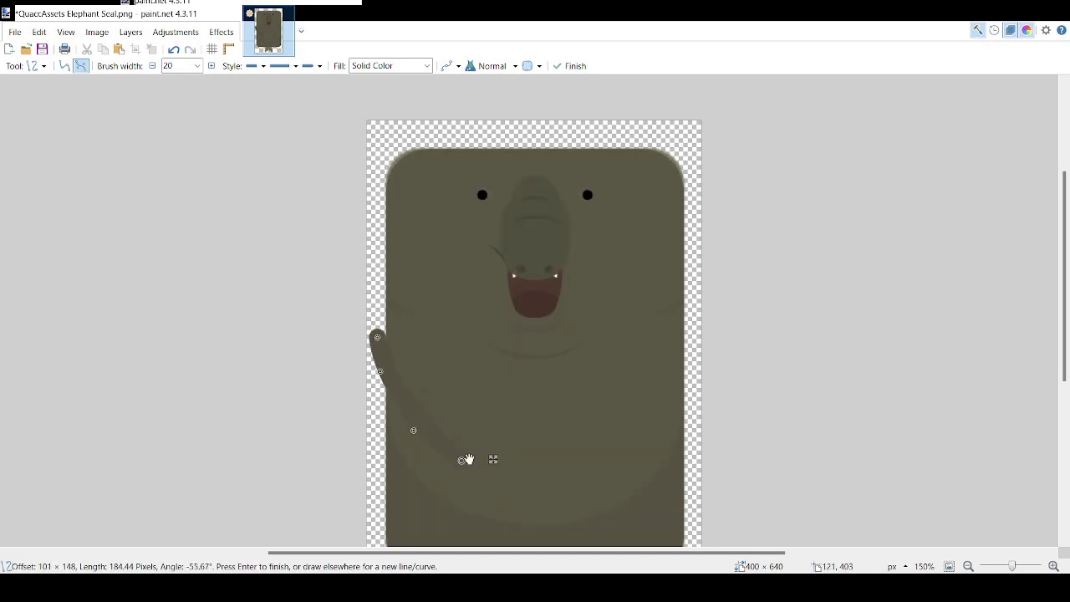
drag(385, 340, 384, 332)
click(800, 355)
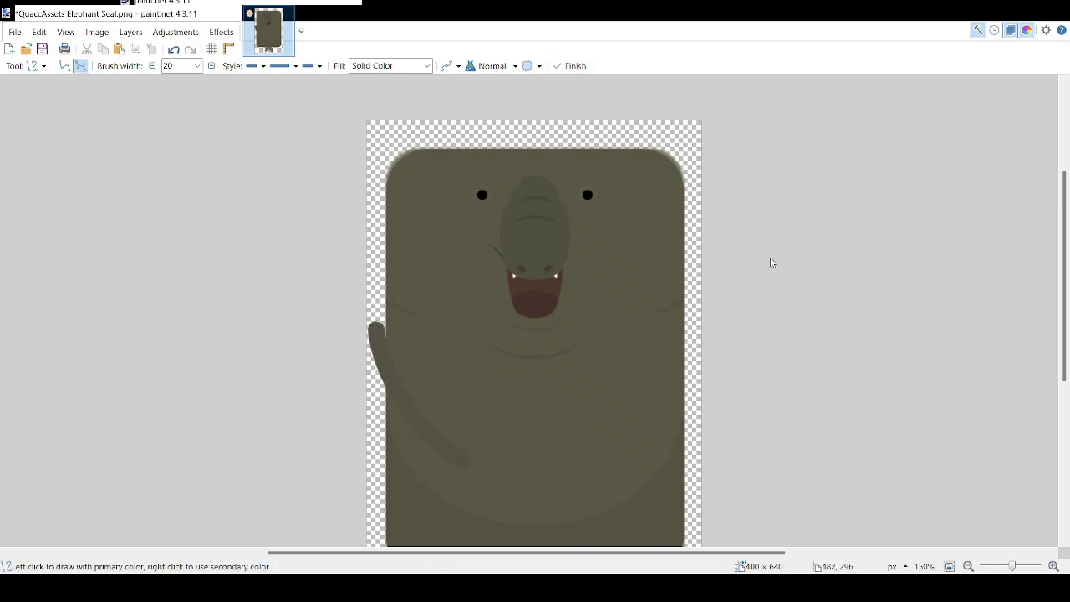
Step: Reveal the original artwork, lasso the flipper stroke with a 198 × 263 px selection, nudge it slightly and deselect
click(770, 258)
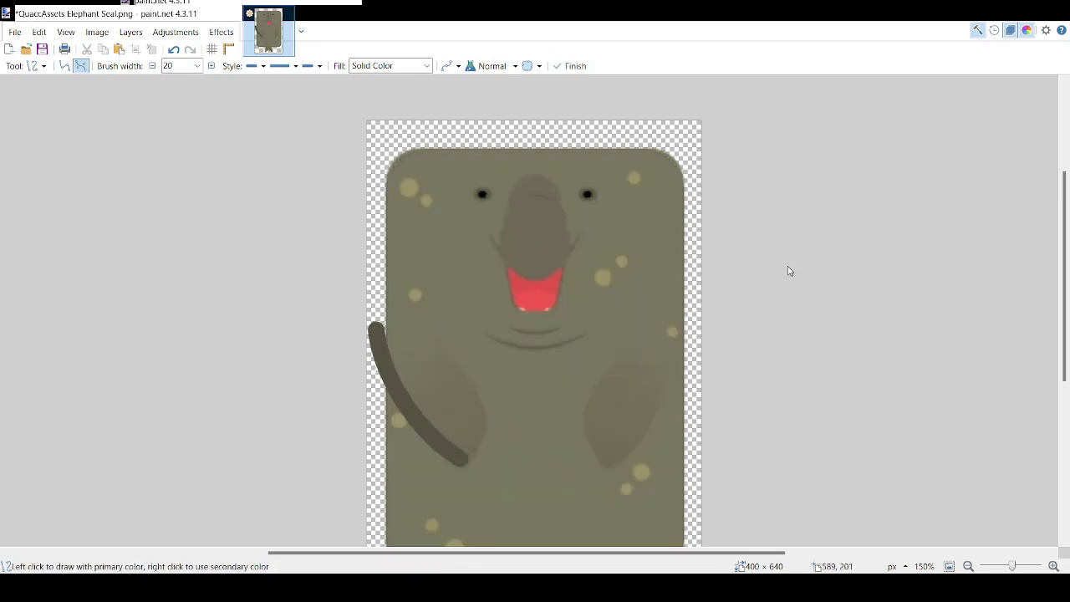
key(s)
mouse_move(374, 298)
mouse_down()
mouse_move(393, 326)
mouse_move(465, 365)
mouse_move(453, 377)
mouse_up()
key(m)
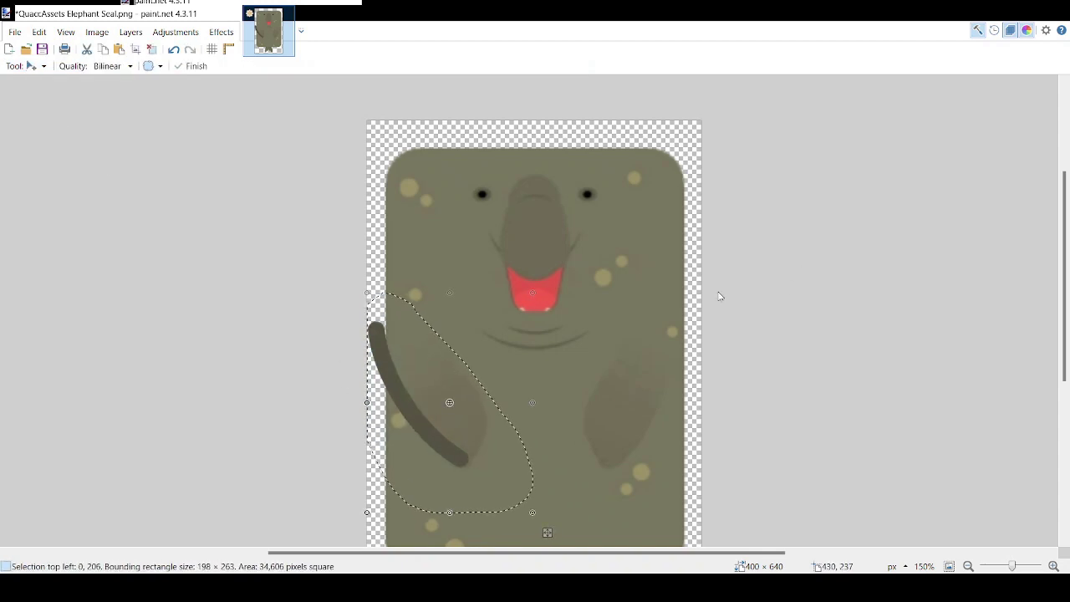
key(ctrl+d)
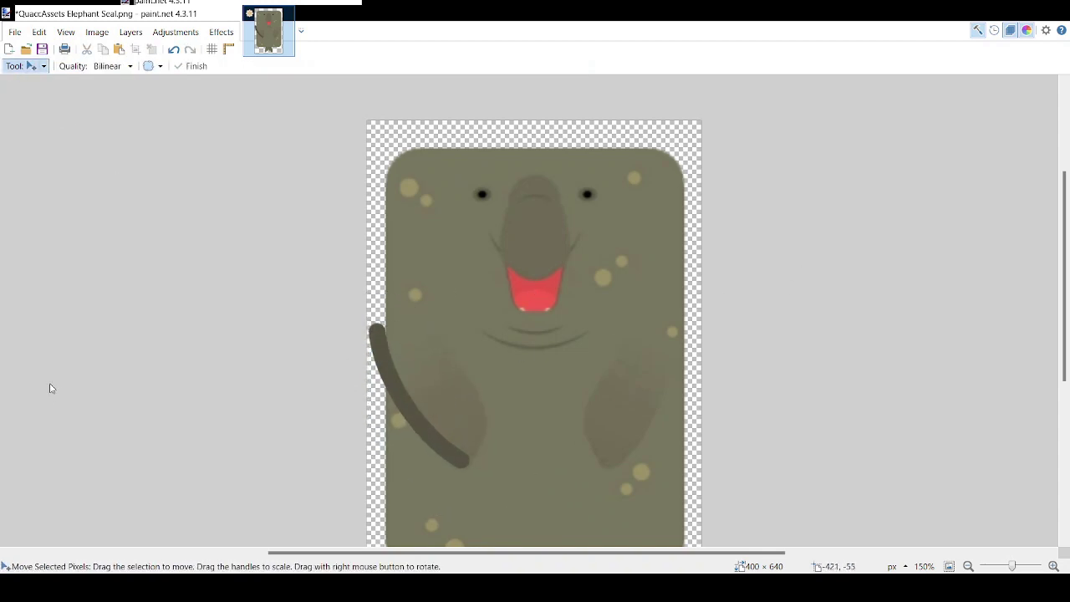
Step: Widen the flipper with a second 20 px wide curve about 192 px long along the first stroke's inner side
key(o)
drag(380, 325, 474, 447)
drag(412, 366, 407, 392)
mouse_move(443, 407)
mouse_down()
mouse_move(433, 431)
mouse_move(476, 451)
mouse_move(437, 435)
mouse_up()
drag(407, 393, 396, 379)
click(484, 450)
key(ctrl+z)
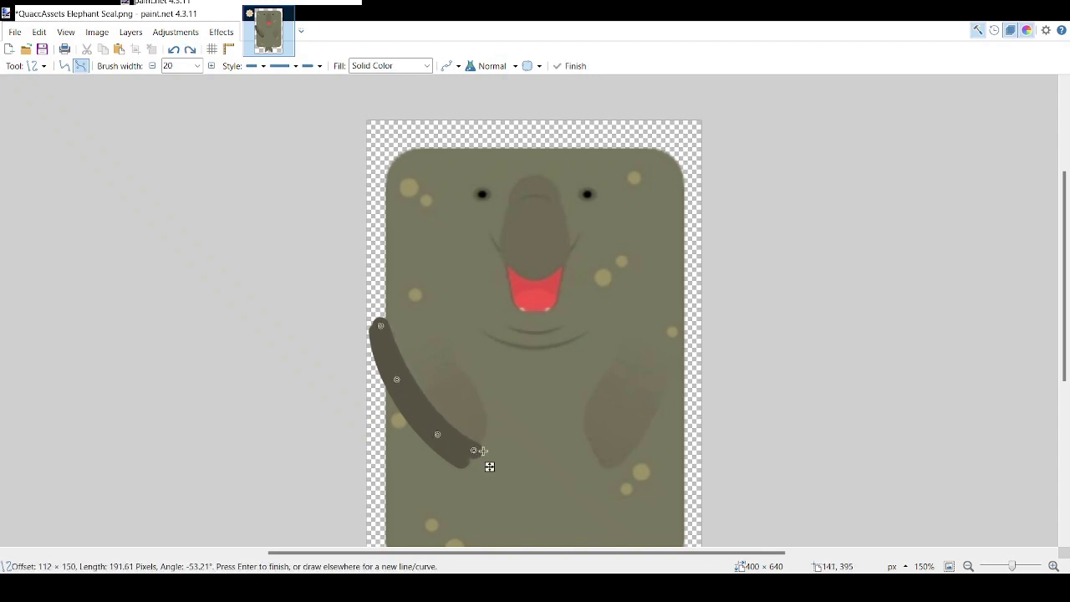
drag(476, 451, 475, 450)
Step: Add a third curve about 180 px long along the flipper's inner side, with the brush width set to 18
mouse_move(385, 322)
mouse_down()
mouse_move(407, 367)
mouse_move(480, 434)
mouse_up()
mouse_move(417, 360)
mouse_down()
mouse_move(444, 419)
mouse_move(406, 369)
mouse_up()
double_click(153, 66)
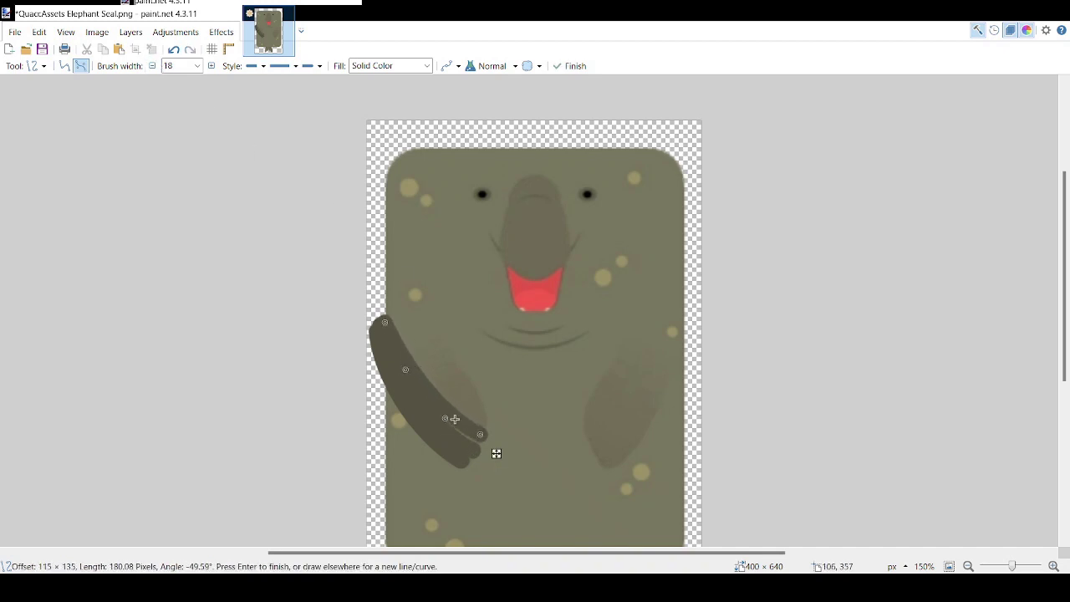
drag(480, 433, 485, 437)
Step: Draw an 18 px wide curve about 219 px long for the flipper's upper edge, from the body's left side to the tip
mouse_move(408, 312)
mouse_down()
mouse_move(490, 419)
mouse_move(478, 432)
mouse_up()
drag(456, 393, 495, 414)
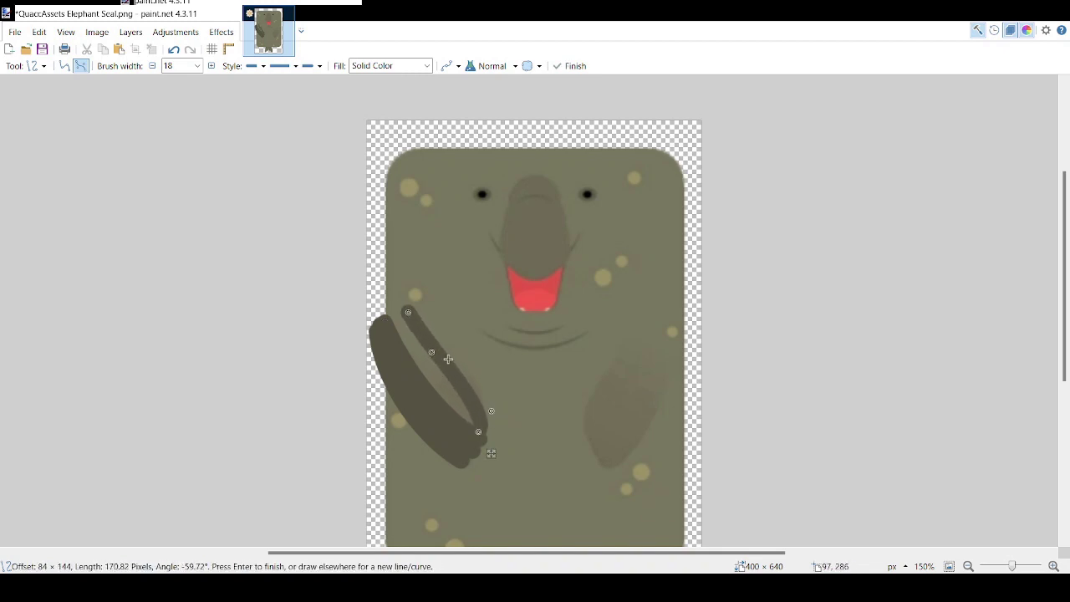
drag(432, 353, 434, 385)
drag(408, 312, 433, 293)
drag(436, 385, 447, 390)
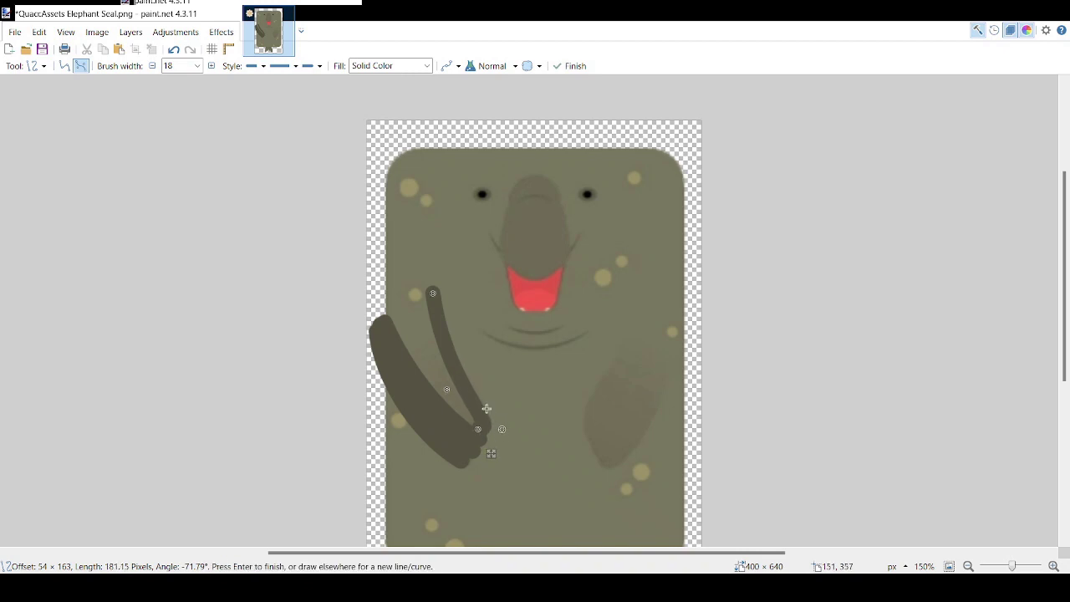
drag(433, 294, 387, 280)
drag(447, 389, 436, 390)
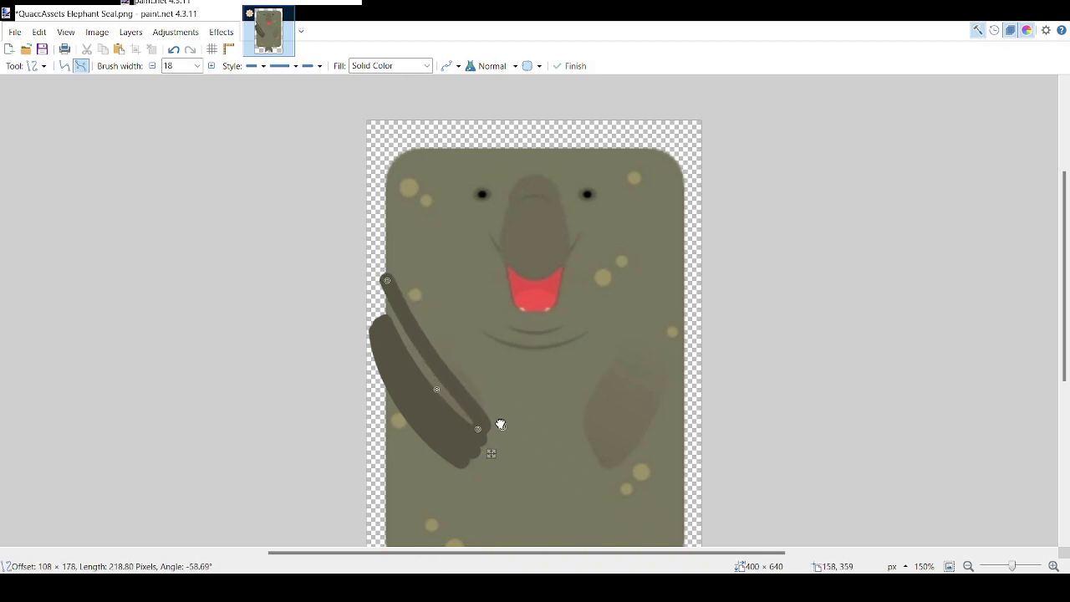
Step: Try reshaping the flipper's upper-edge curve, undo the last two changes and commit the curve
mouse_move(393, 287)
mouse_down()
mouse_move(426, 304)
mouse_move(378, 295)
mouse_move(450, 359)
mouse_move(479, 420)
mouse_move(456, 391)
mouse_up()
key(ctrl+z)
key(ctrl+z)
key(Return)
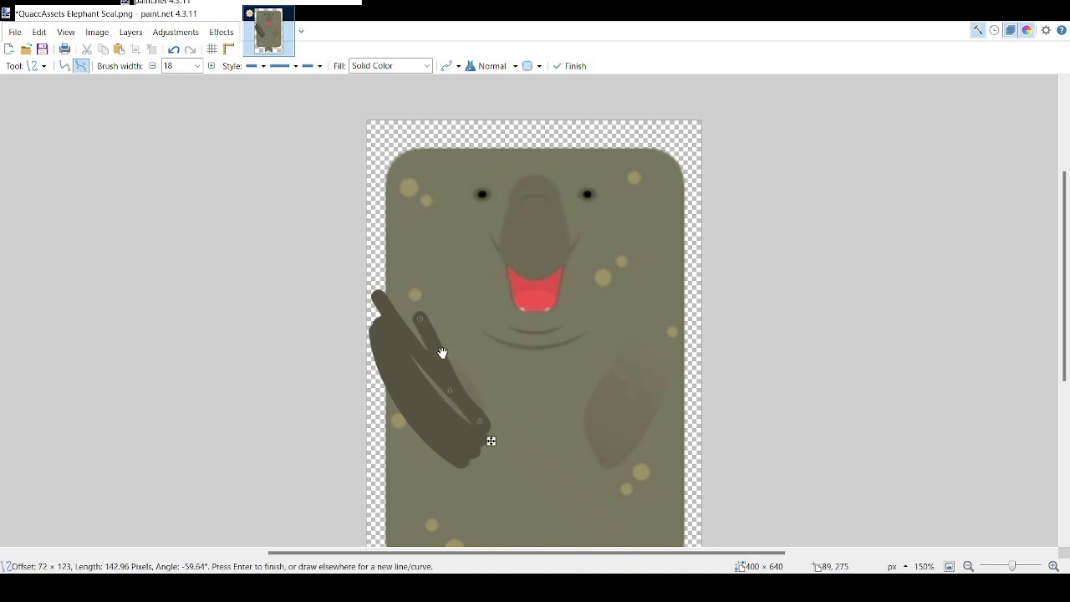
Step: Bend the newest curve, about 144 px long, along the flipper's inner edge near the tip and set its brush width to 13
drag(442, 353, 473, 383)
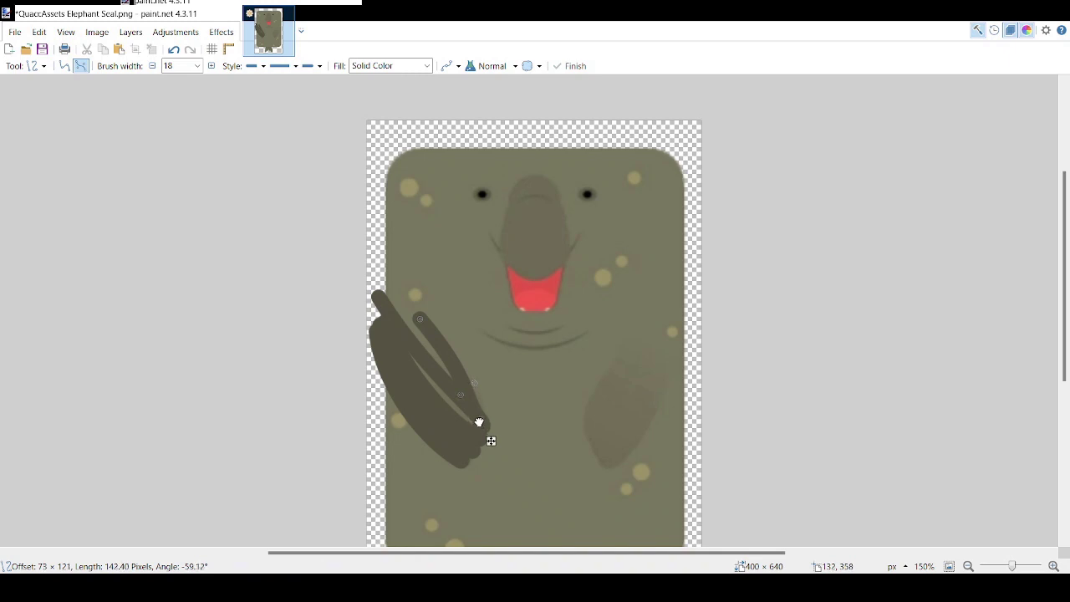
drag(479, 422, 479, 419)
click(152, 66)
click(152, 66)
click(152, 66)
click(153, 66)
click(152, 66)
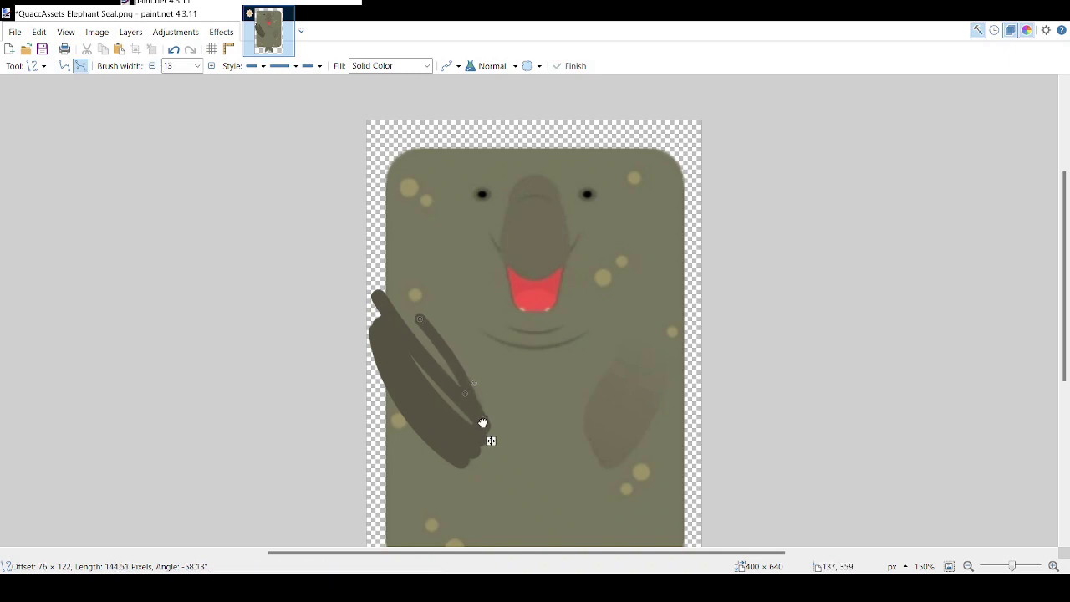
drag(493, 398, 465, 395)
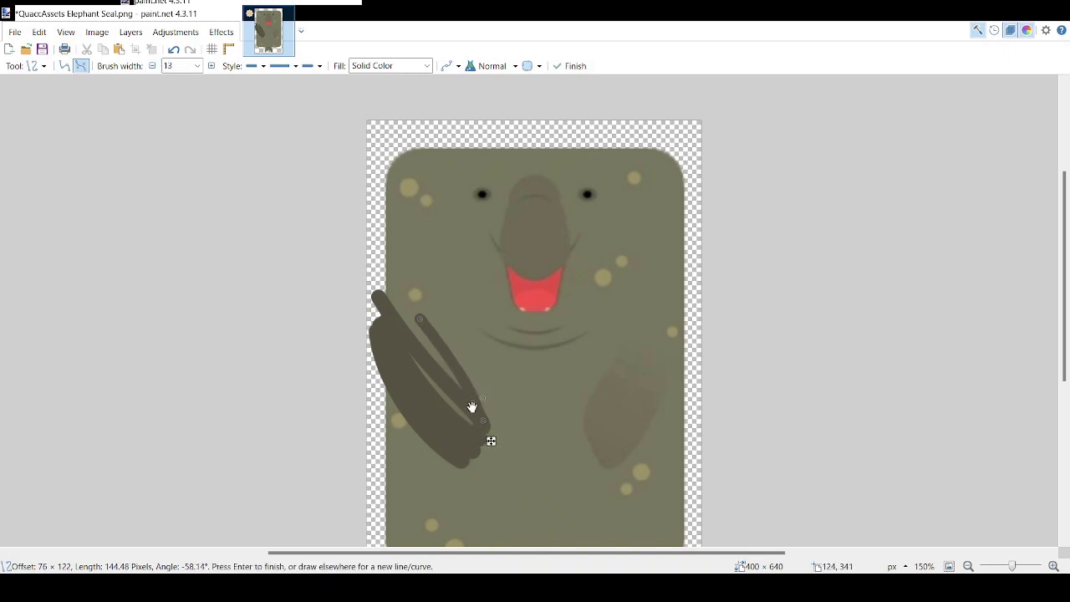
Step: Stretch the curve's start past the body's left side to about 220 px long, bend it along the flipper's upper edge and commit it
mouse_move(419, 319)
mouse_down()
mouse_move(449, 368)
mouse_move(366, 249)
mouse_up()
click(501, 413)
mouse_move(398, 291)
mouse_down()
mouse_move(385, 309)
mouse_move(452, 355)
mouse_up()
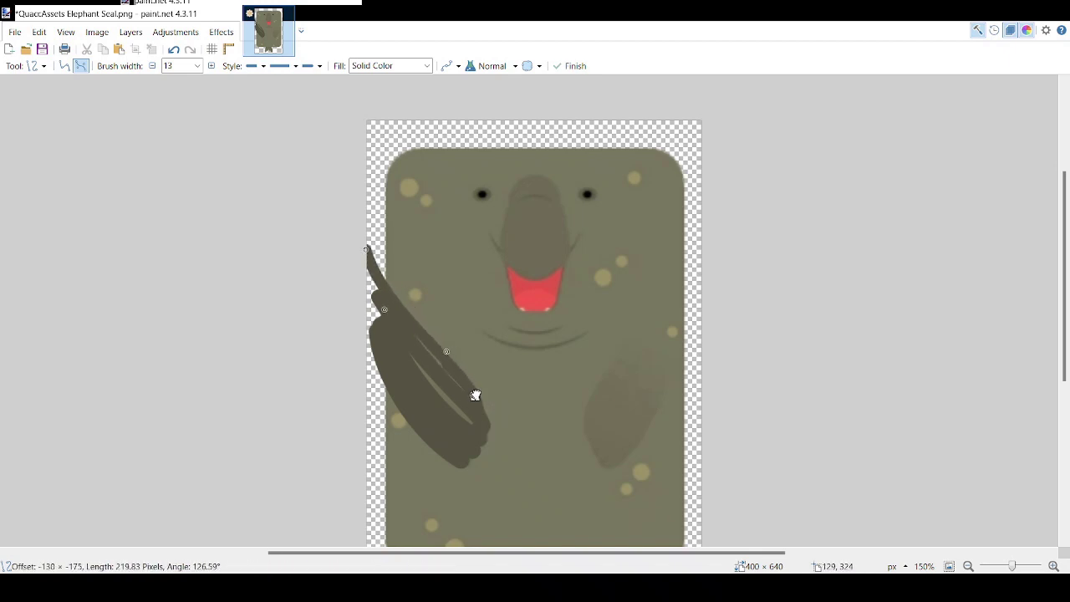
drag(476, 395, 476, 396)
drag(446, 351, 454, 357)
drag(384, 309, 380, 311)
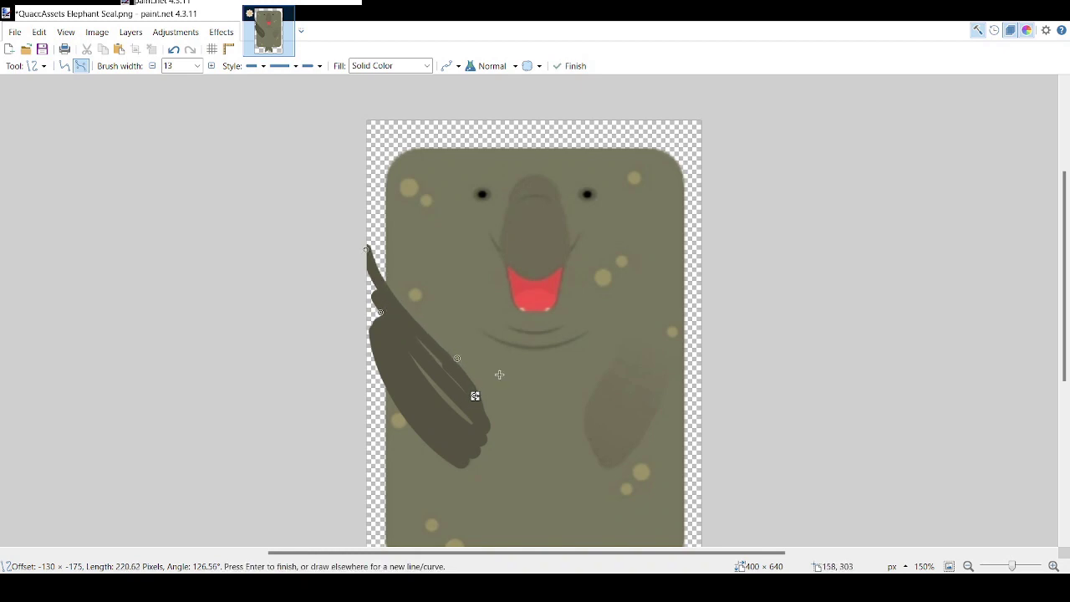
key(Return)
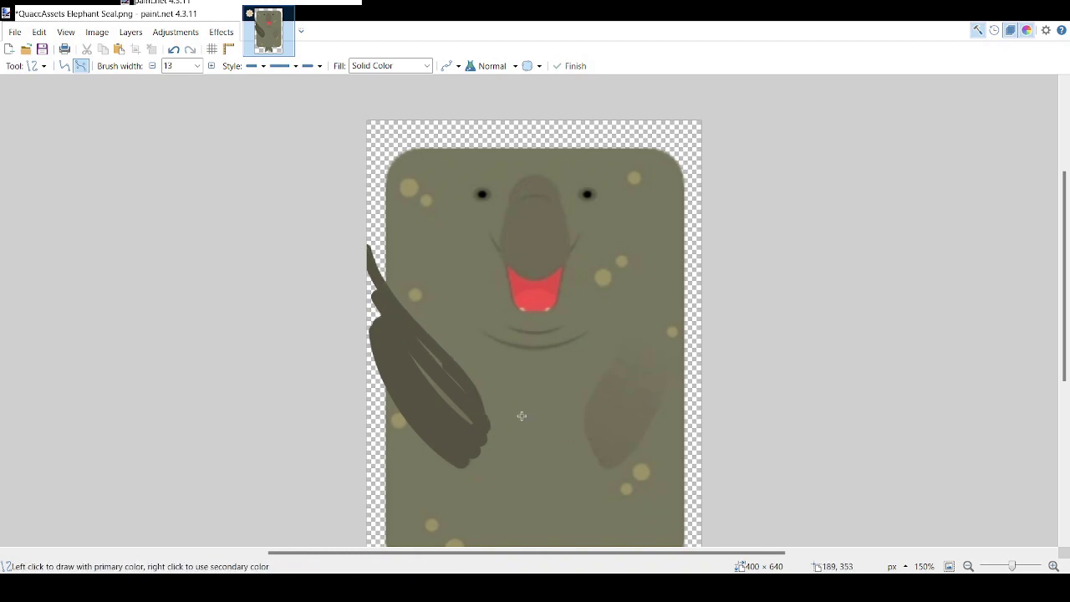
Step: Fill out the inner edge of the flipper tip with two short strokes, the first 13 px wide and about 37 px long
drag(484, 426, 473, 395)
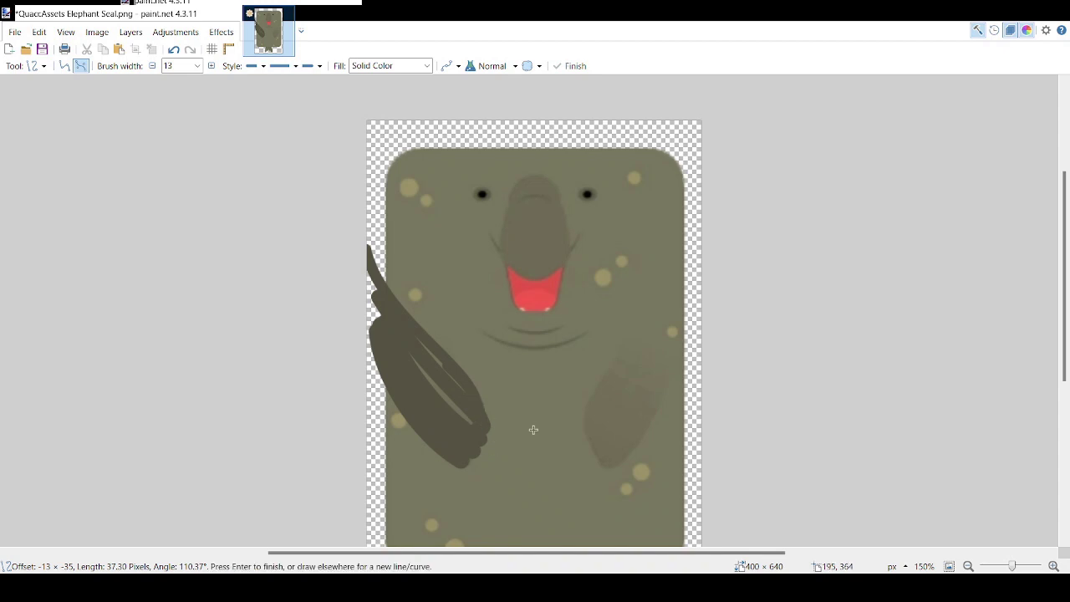
key(Return)
scroll(531, 427, up, 2)
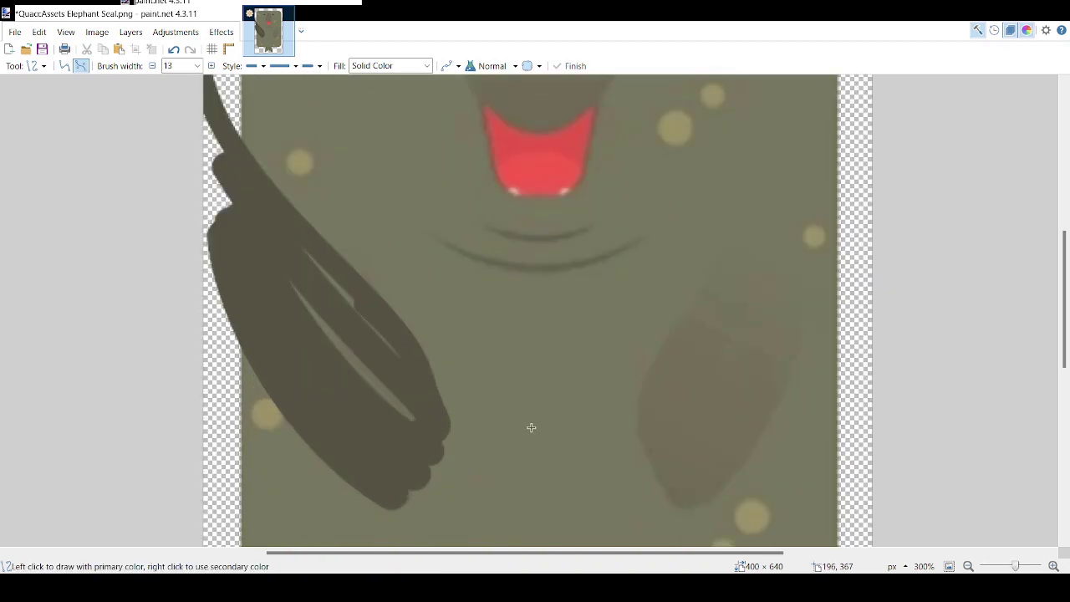
drag(416, 364, 444, 444)
key(Return)
Step: Smooth the notches along the flipper tip with two 4 px wide strokes, about 17 px and 16 px long
scroll(465, 401, down, 2)
mouse_move(443, 360)
mouse_down()
mouse_move(434, 400)
mouse_move(449, 375)
mouse_up()
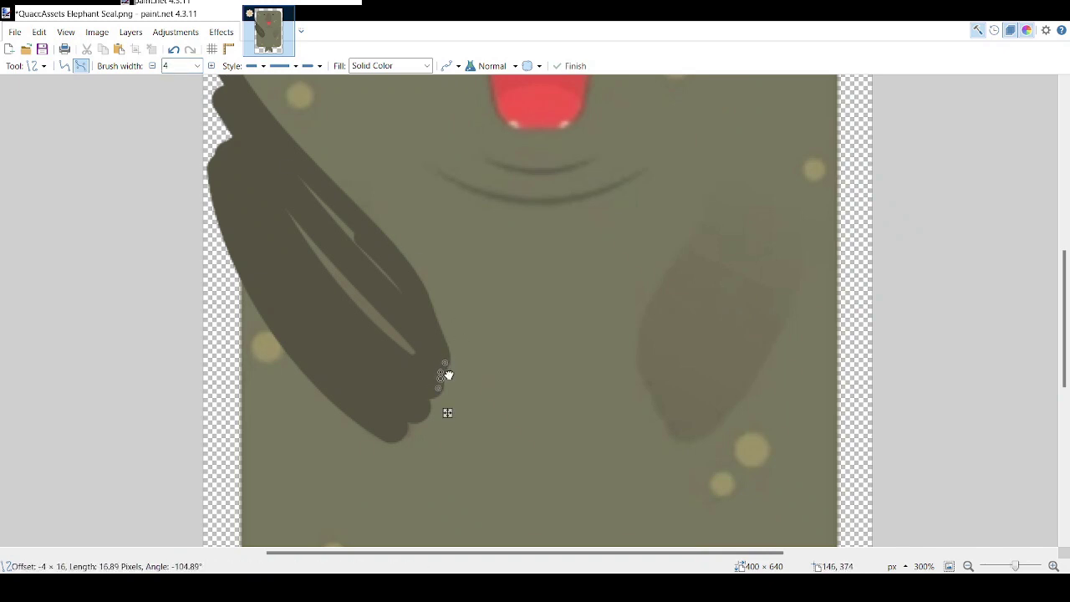
key(Return)
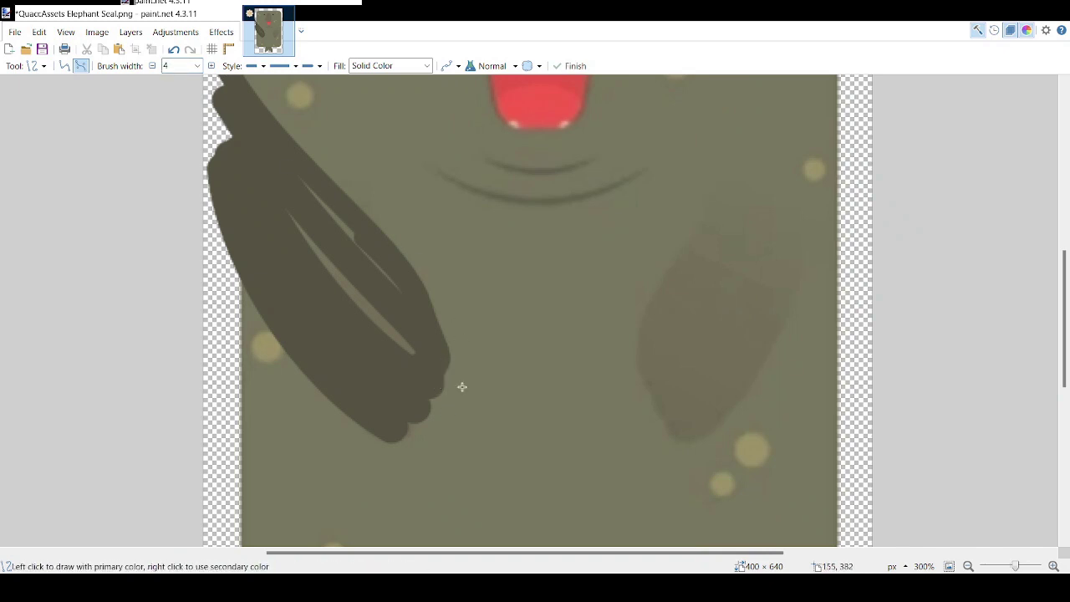
mouse_move(433, 390)
mouse_down()
mouse_move(423, 415)
mouse_move(441, 387)
mouse_move(435, 406)
mouse_up()
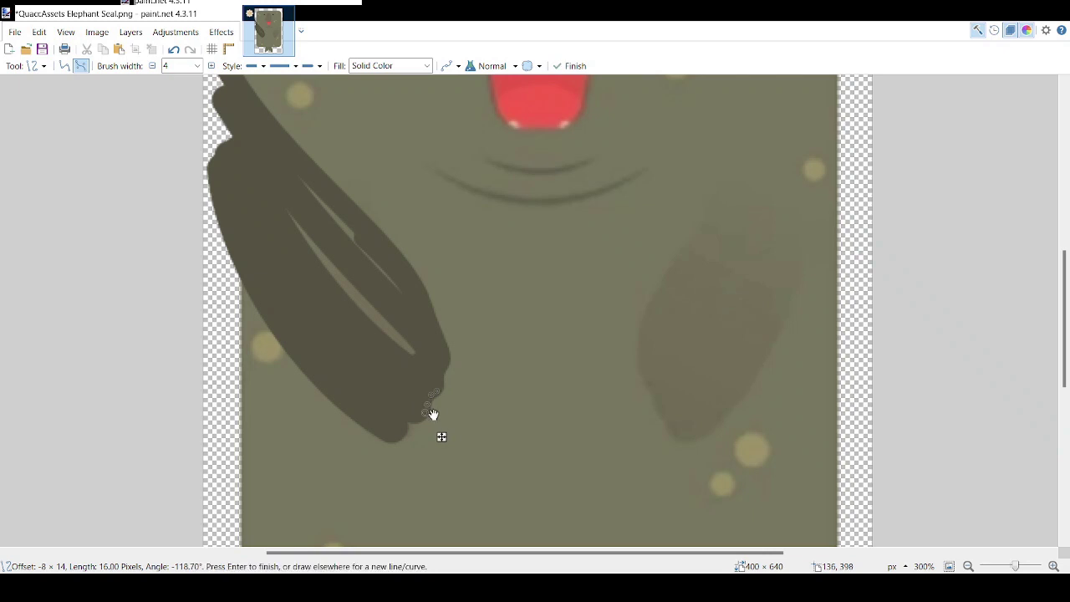
key(Return)
Step: Add a 4 px wide curve about 30 px long across the flipper tip's scallops, adjust its bend and commit it
mouse_move(1015, 567)
mouse_down()
mouse_move(1005, 566)
mouse_move(1015, 566)
mouse_up()
scroll(507, 364, up, 2)
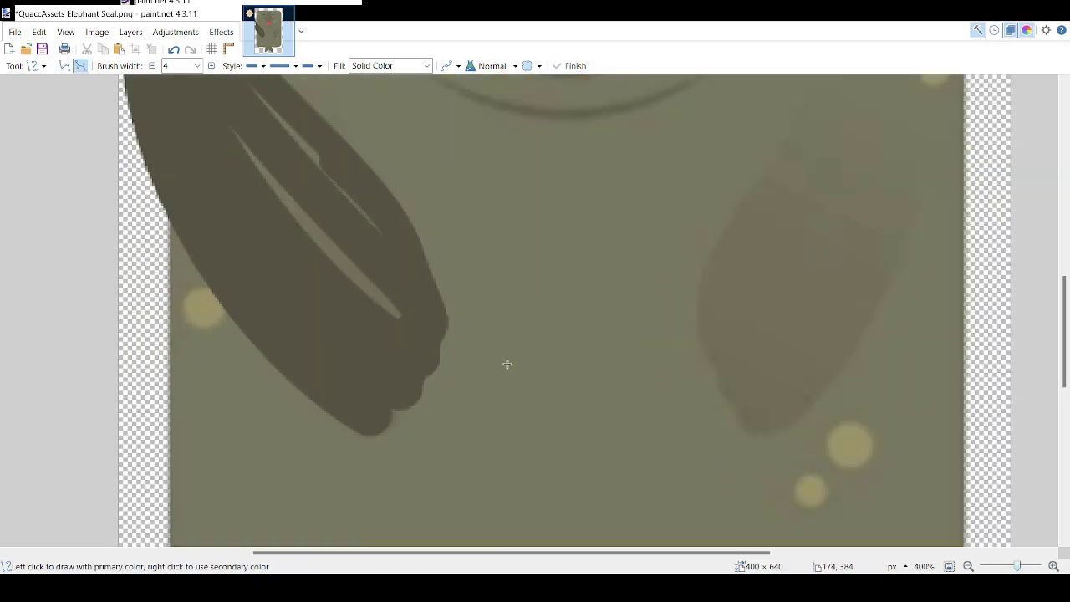
mouse_move(407, 389)
mouse_down()
mouse_move(434, 331)
mouse_move(452, 381)
mouse_up()
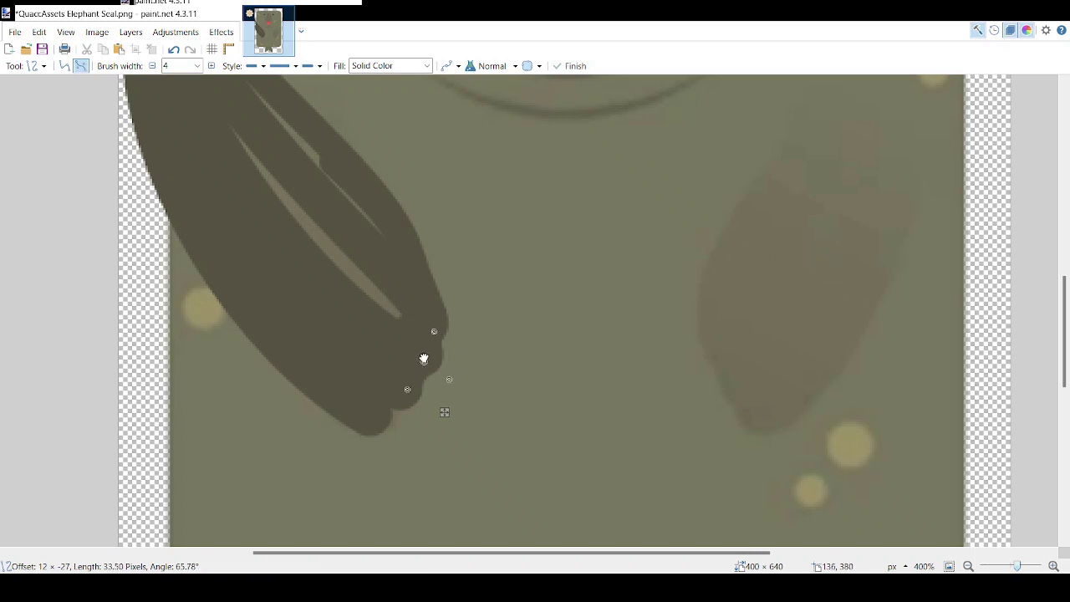
drag(439, 332, 429, 340)
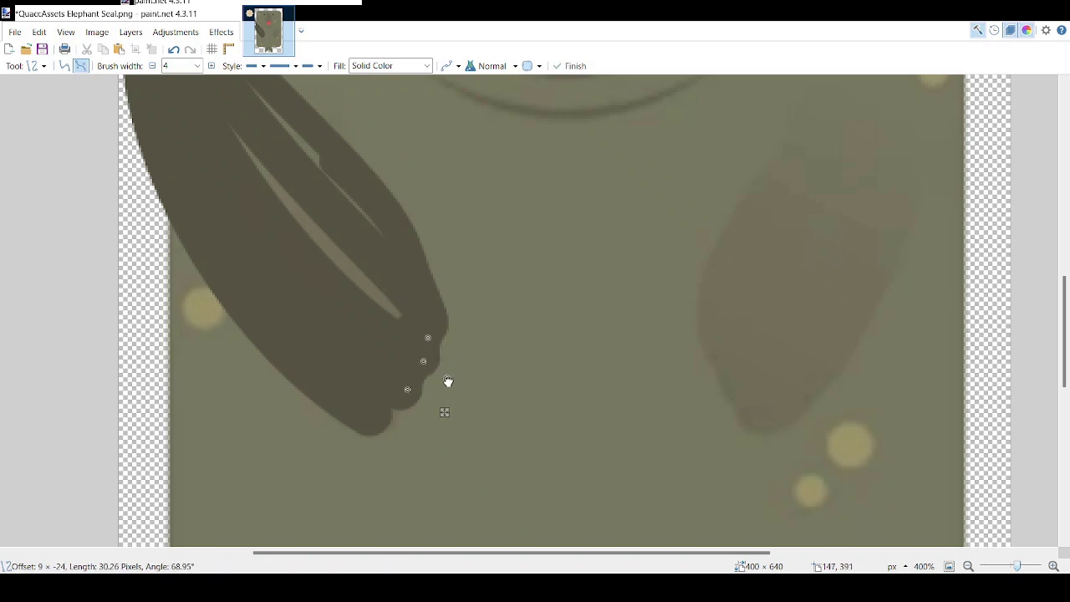
drag(448, 381, 446, 380)
drag(430, 337, 434, 337)
drag(448, 381, 394, 405)
key(Return)
key(Return)
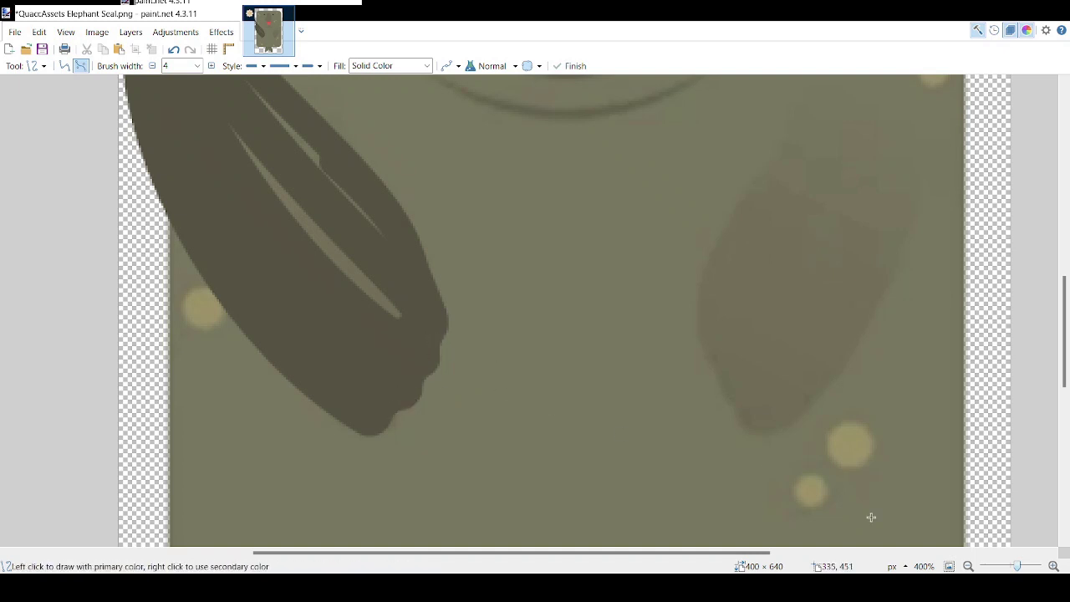
Step: Draw a line about 137 px long along the flipper's outer lower edge and set its brush width to 9
drag(1017, 567, 1013, 567)
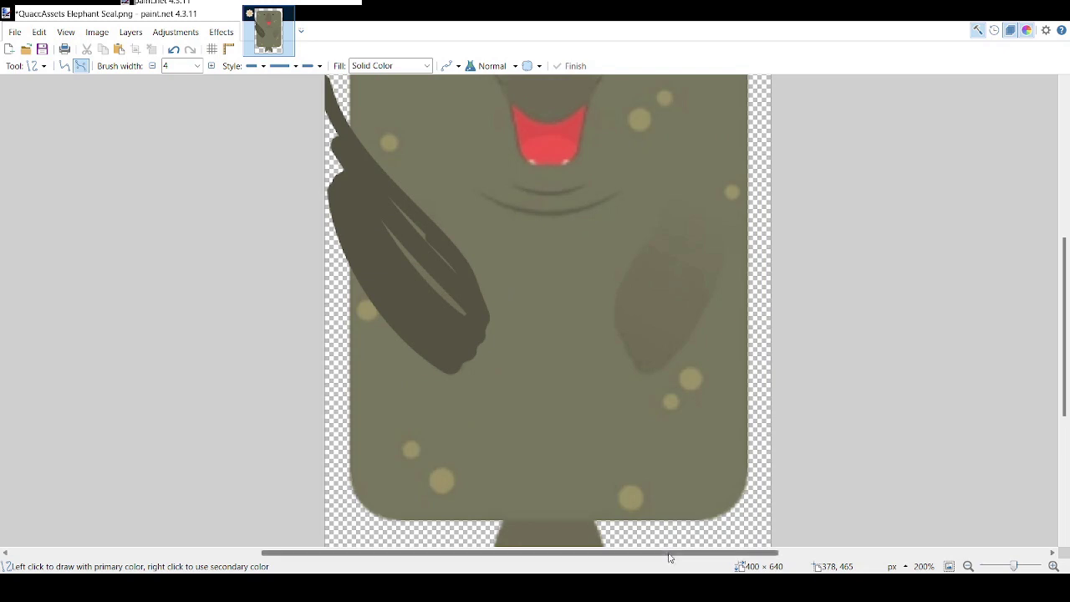
drag(668, 553, 610, 553)
drag(459, 262, 566, 369)
click(215, 65)
click(215, 65)
click(215, 65)
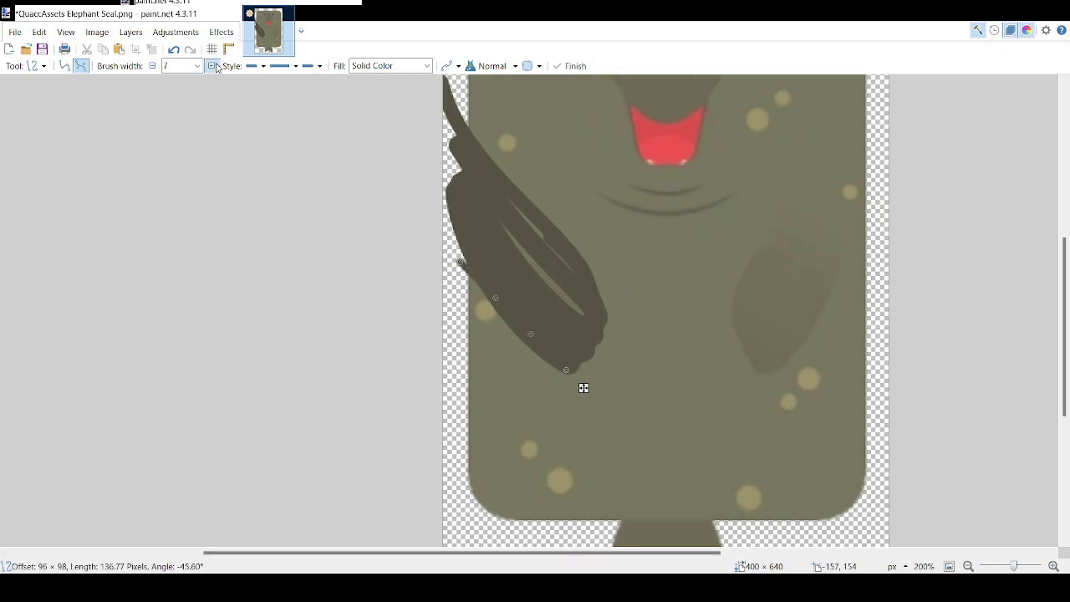
click(215, 66)
click(215, 66)
Step: Bend the lower-edge line into a rounded curve, tuck both ends into the flipper's outline and commit it
drag(496, 297, 490, 317)
mouse_move(530, 334)
mouse_down()
mouse_move(527, 358)
mouse_move(542, 370)
mouse_move(570, 364)
mouse_up()
click(566, 370)
drag(491, 318, 478, 315)
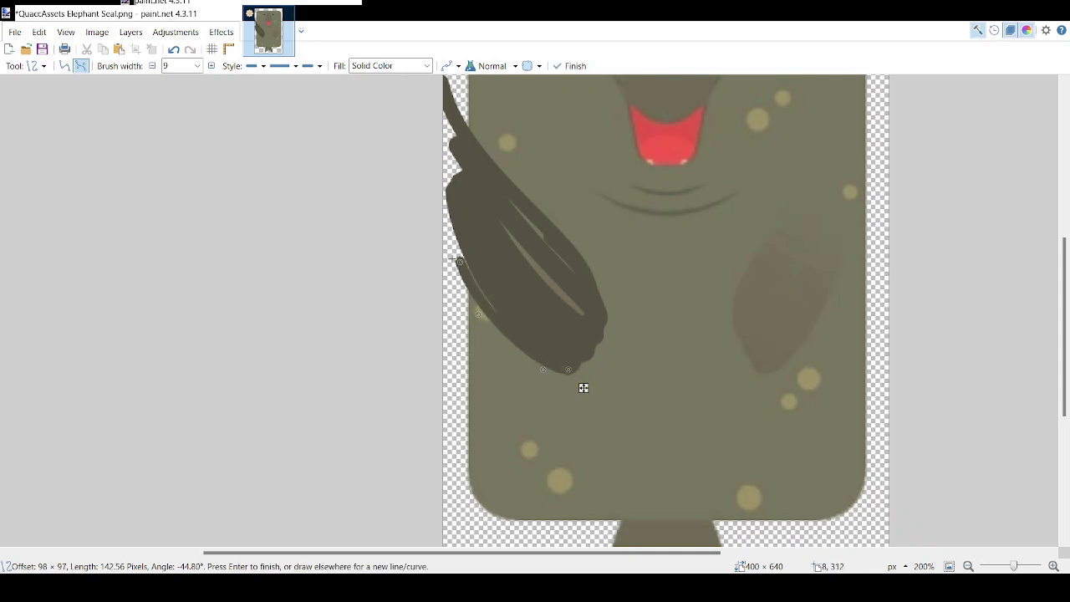
drag(461, 262, 465, 252)
key(Return)
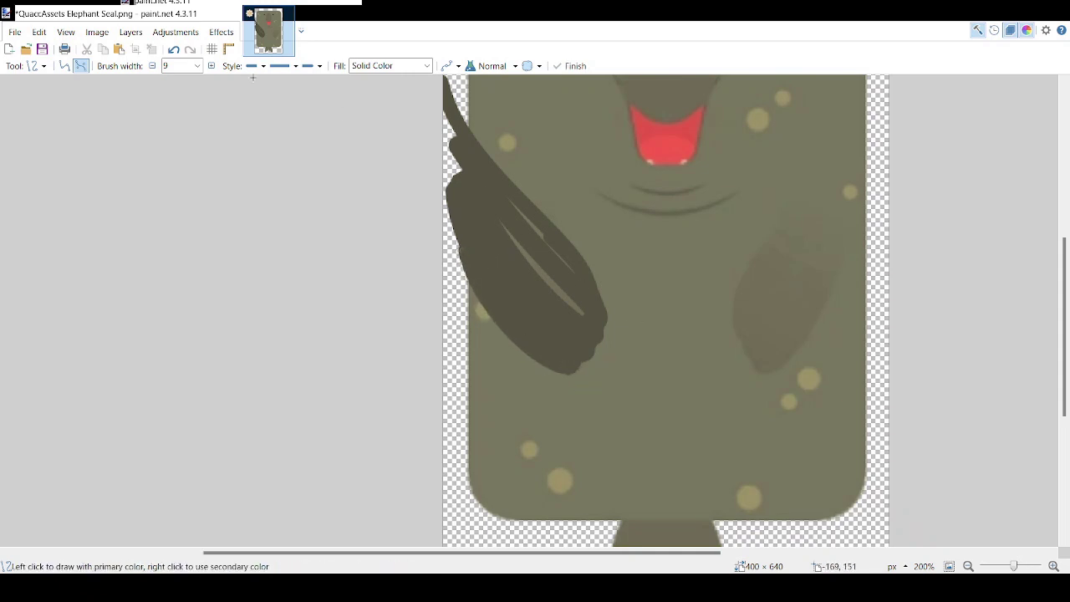
Step: Cover the two remaining gaps inside the flipper with 15 px wide strokes along its length
drag(494, 211, 578, 316)
key(Return)
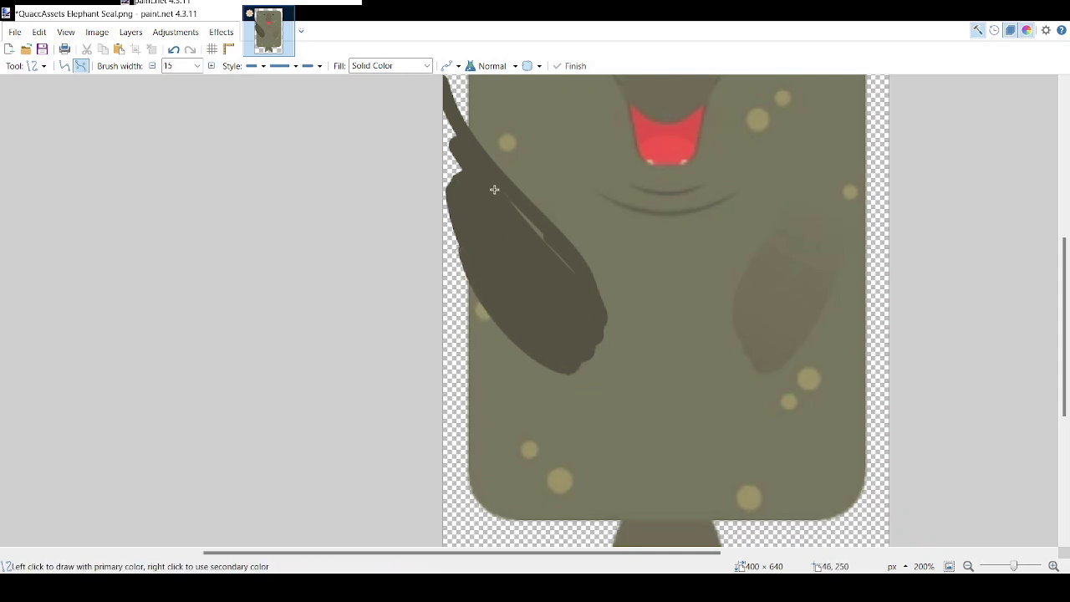
drag(495, 187, 575, 270)
key(Return)
Step: Draw a 15 px wide curve about 223 px long along the flipper's upper edge, redoing the first attempt, and bend it outward
drag(1013, 565, 1012, 567)
scroll(744, 419, up, 1)
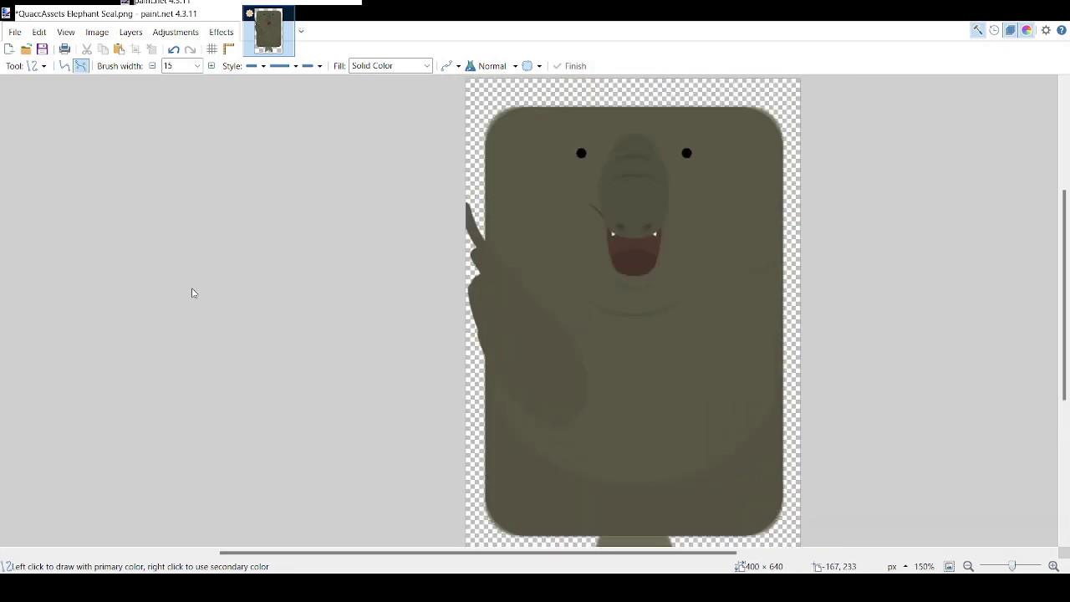
mouse_move(479, 241)
mouse_down()
mouse_move(602, 373)
mouse_move(598, 384)
mouse_up()
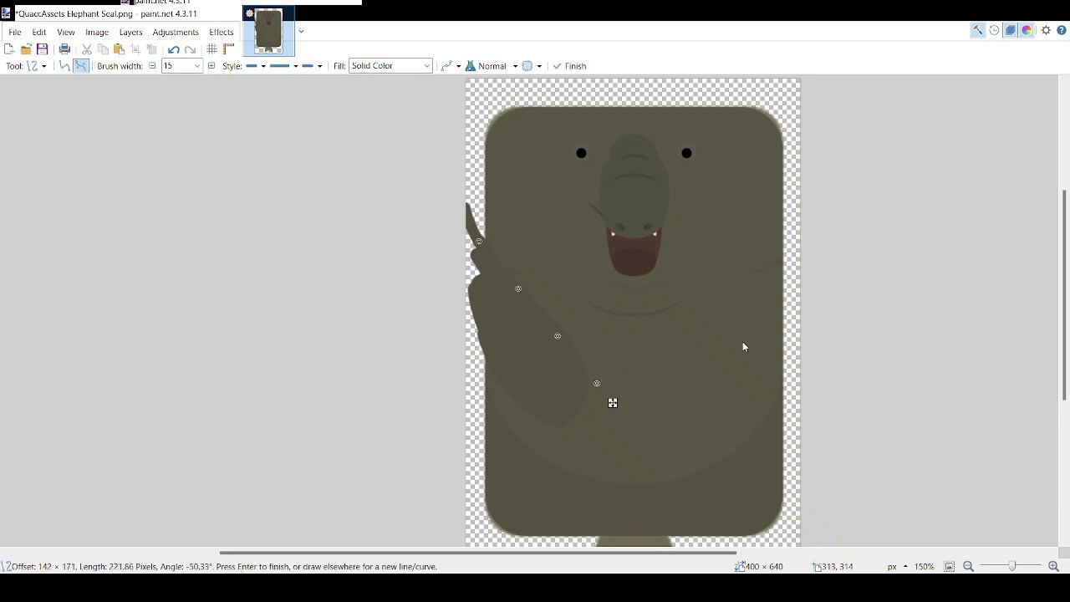
key(ctrl+z)
drag(481, 240, 601, 381)
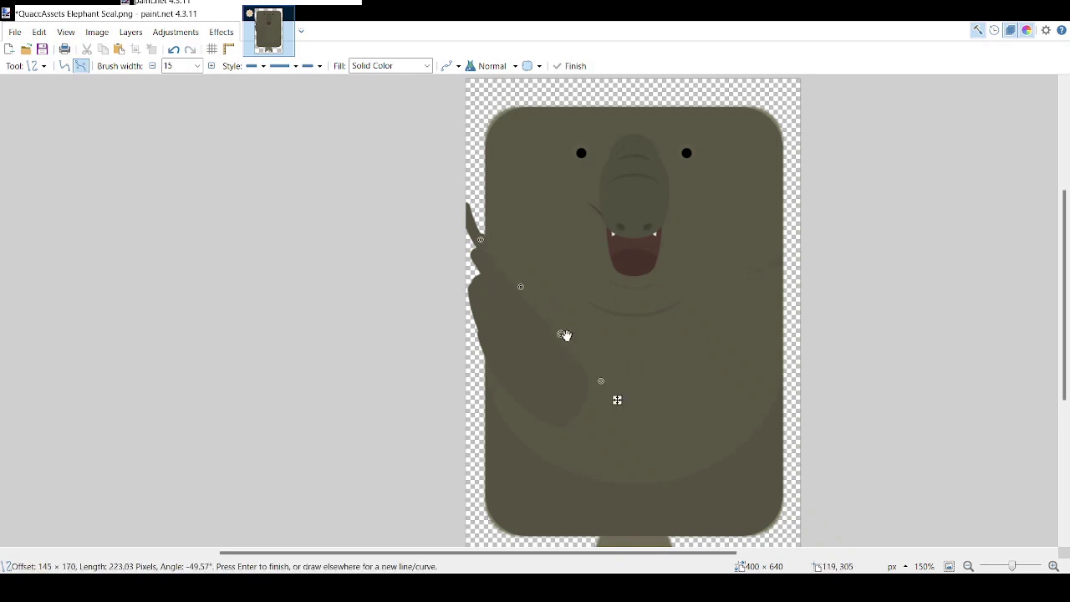
mouse_move(562, 335)
mouse_down()
mouse_move(585, 322)
mouse_move(571, 314)
mouse_up()
drag(600, 381, 600, 383)
drag(571, 314, 578, 320)
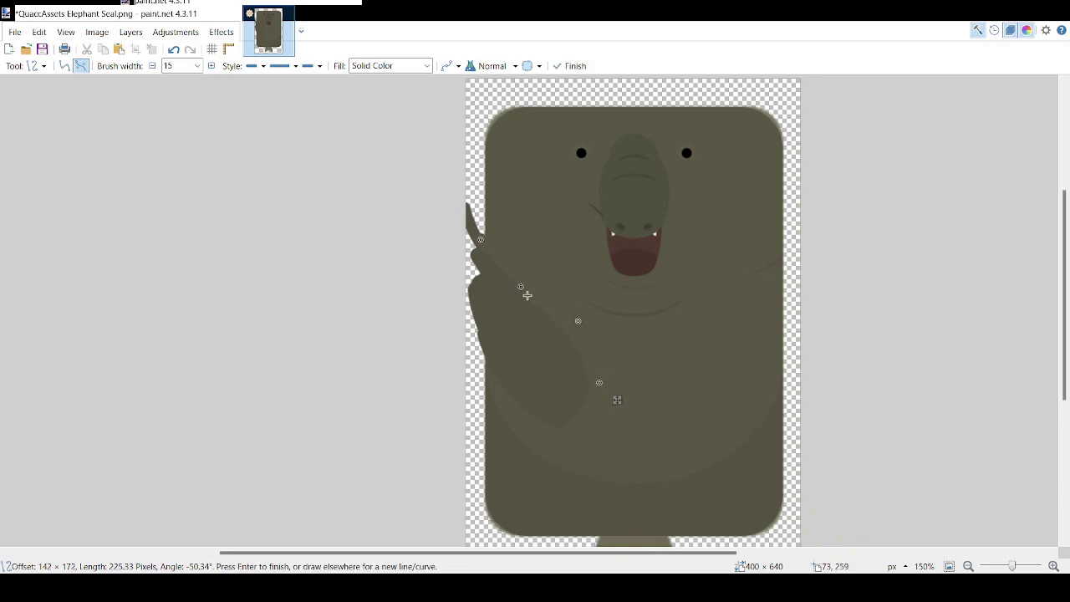
Step: Refine the upper-edge curve's bend and ends to about 220 px long, starting inside the body's left side, and commit it
drag(521, 287, 515, 287)
drag(578, 319, 576, 315)
drag(602, 382, 602, 385)
scroll(707, 423, up, 1)
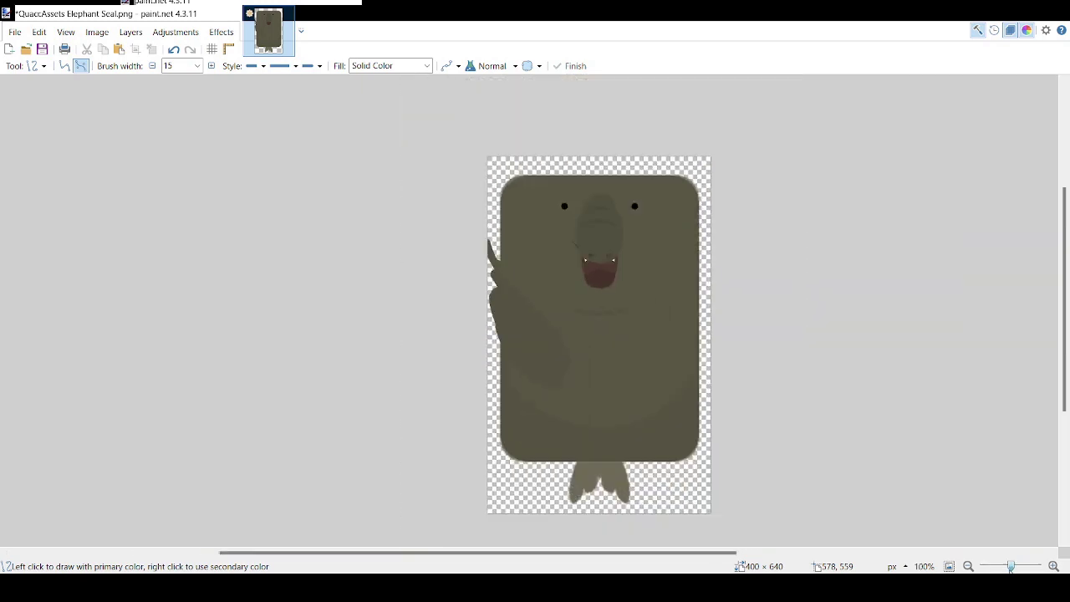
drag(466, 217, 483, 214)
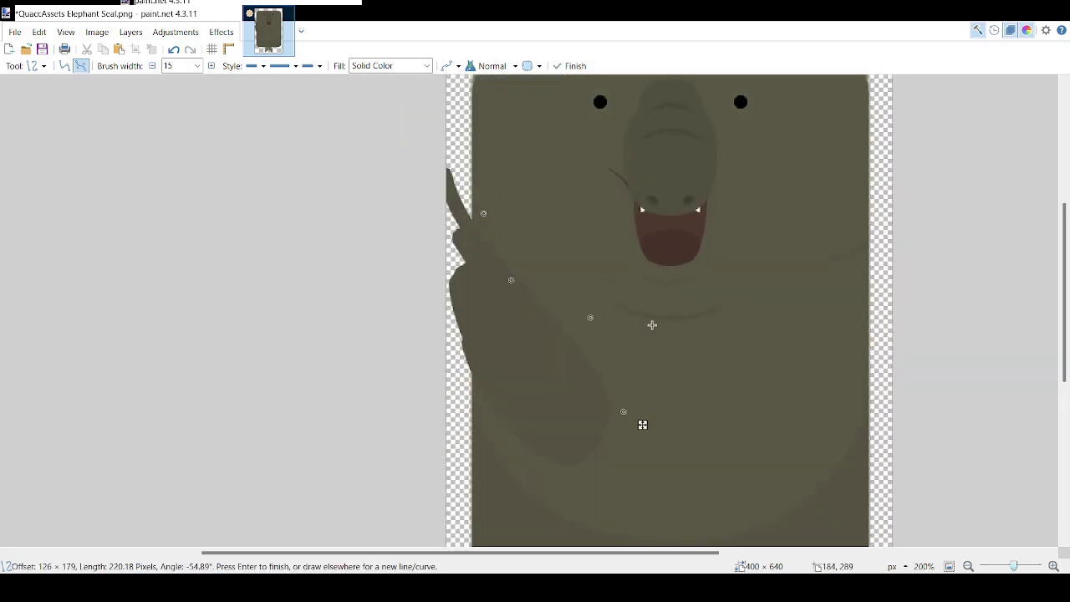
key(Return)
key(e)
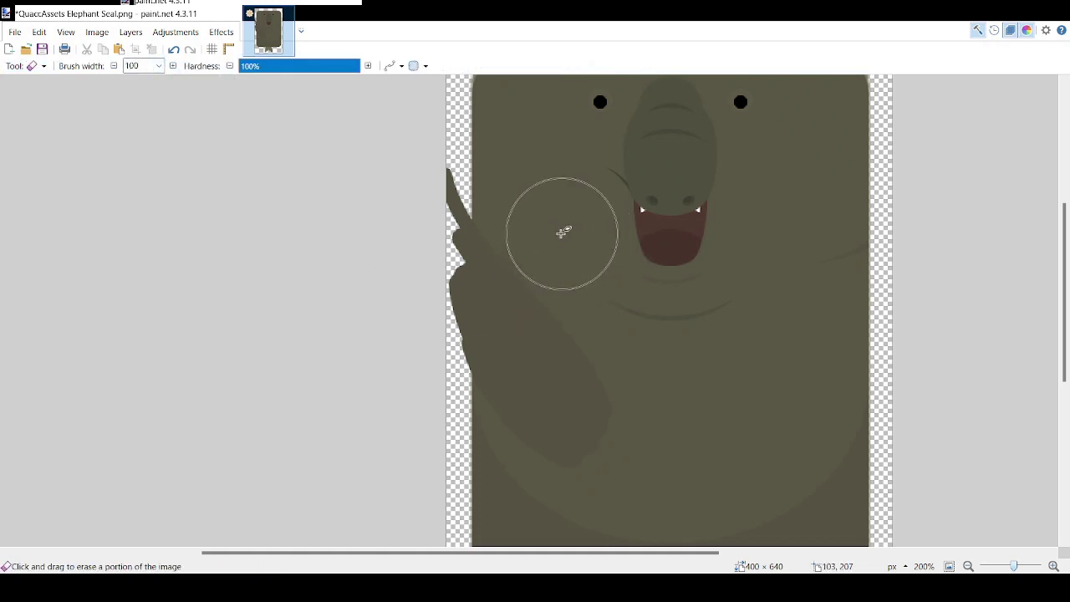
drag(1014, 567, 1014, 566)
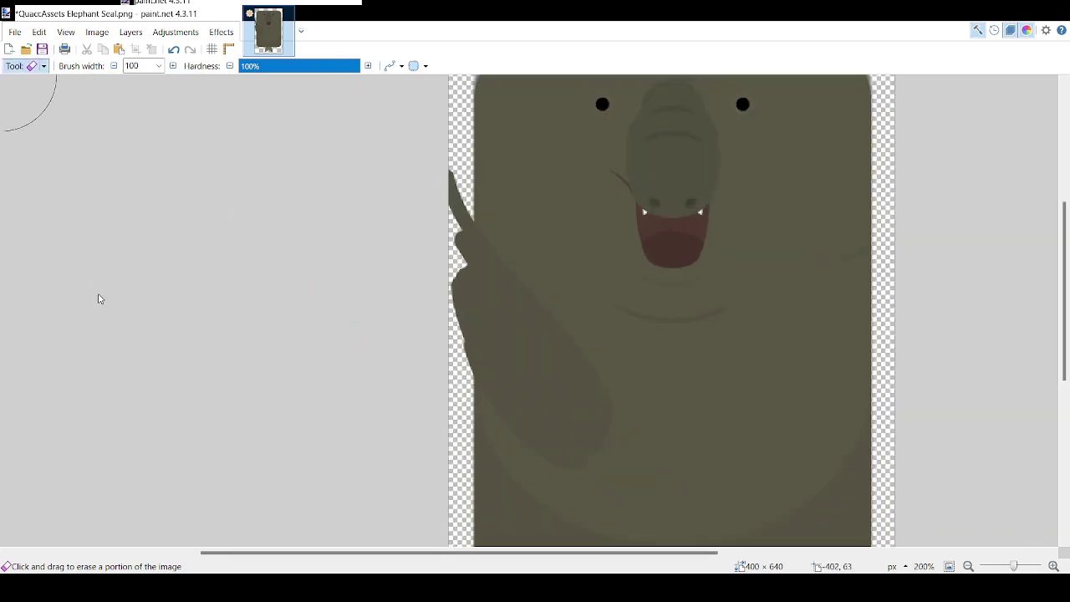
Step: Draw a 3 px wide curve about 31 px long at the inner corner of the flipper tip, bulge it outward and commit it
key(o)
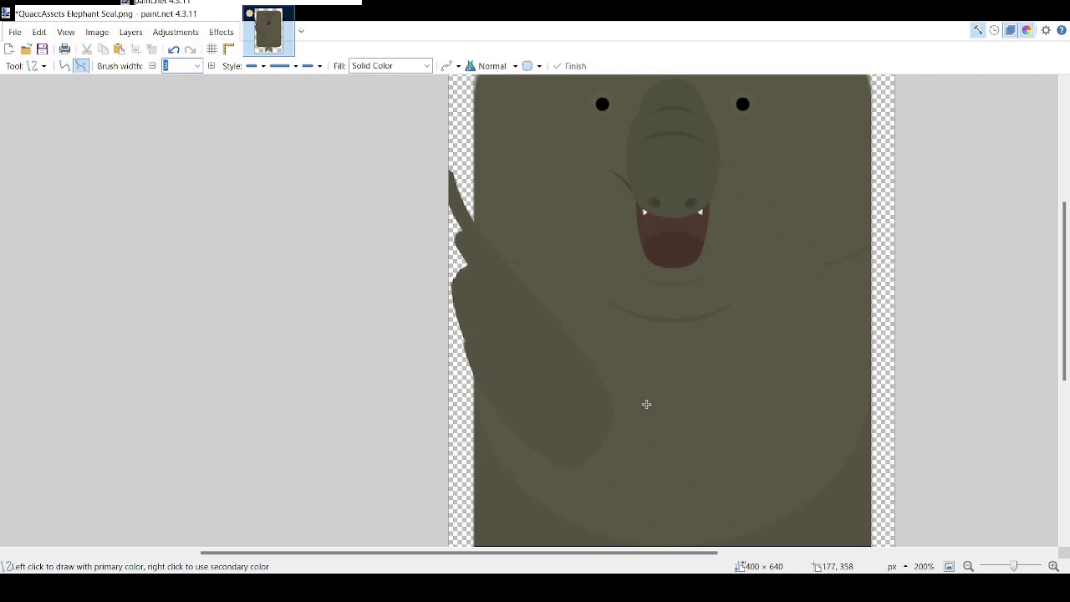
scroll(616, 406, up, 2)
mouse_move(587, 365)
mouse_down()
mouse_move(614, 348)
mouse_move(580, 299)
mouse_up()
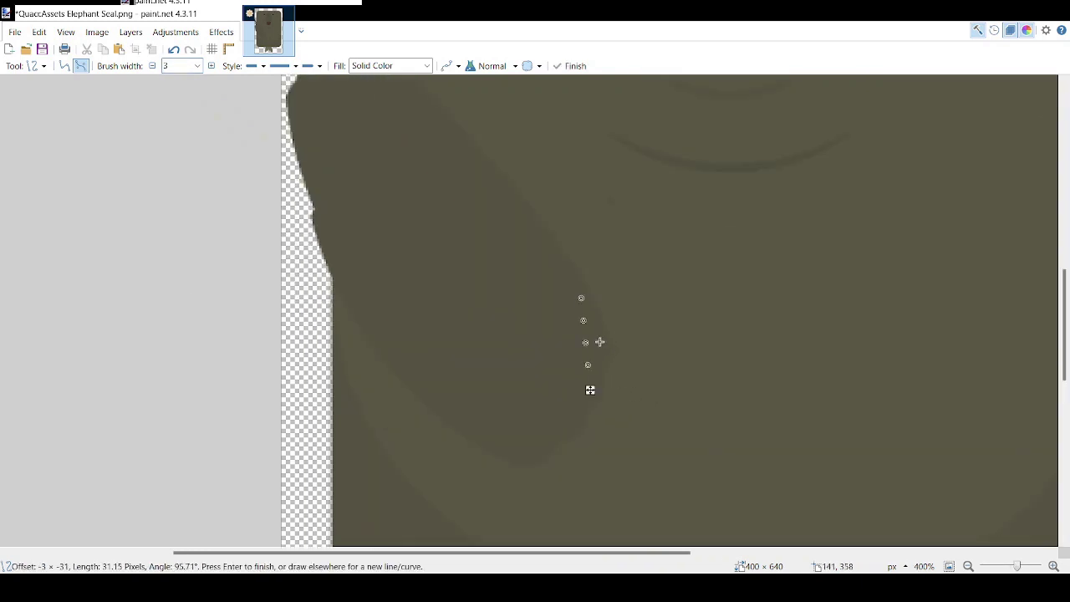
mouse_move(590, 341)
mouse_down()
mouse_move(630, 368)
mouse_move(614, 334)
mouse_up()
drag(581, 297, 576, 285)
drag(616, 320, 621, 326)
drag(587, 365, 584, 364)
drag(619, 329, 621, 329)
key(Return)
Step: Add a 3 px wide curve about 29 px long below the tip's inner corner, shape it into a rounded scallop and commit it
mouse_move(1016, 566)
mouse_down()
mouse_move(1007, 566)
mouse_move(1016, 565)
mouse_up()
drag(562, 437, 604, 354)
drag(609, 405, 617, 412)
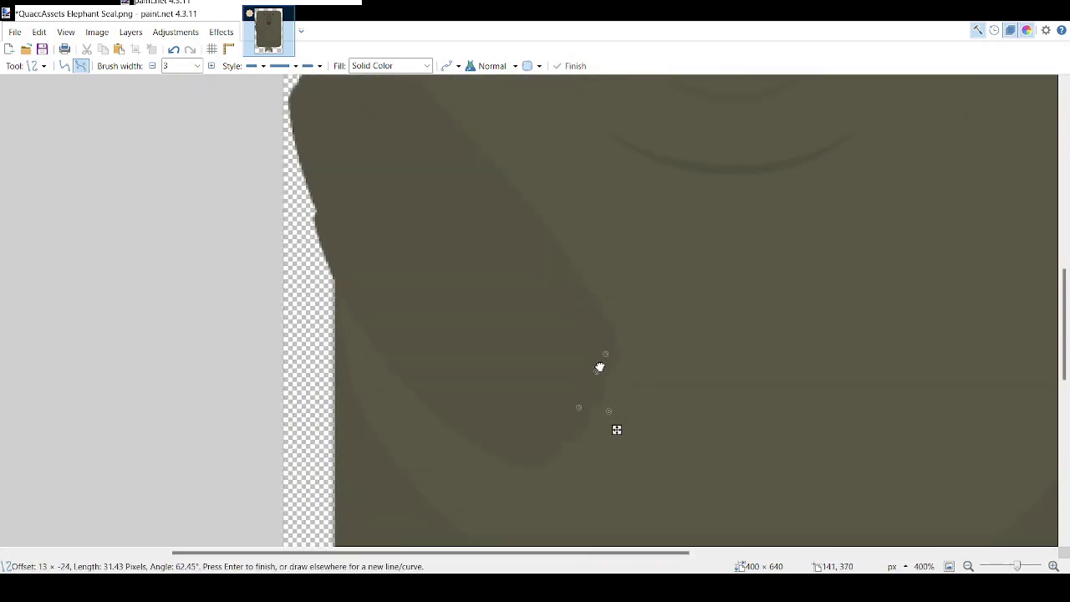
drag(599, 369, 615, 409)
key(Return)
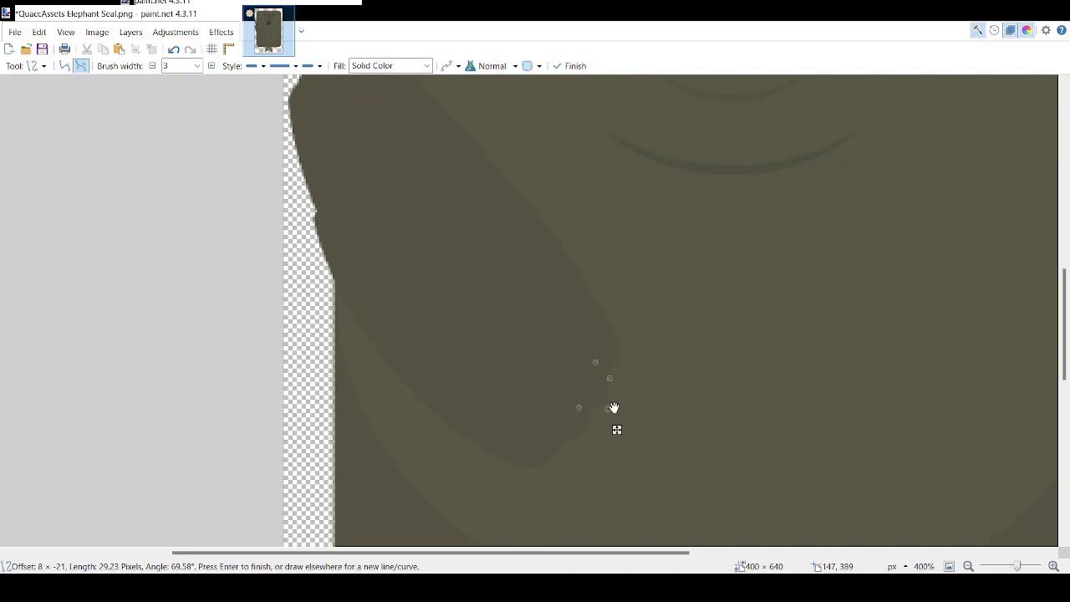
key(Return)
Step: Fill the notch beside the flipper tip's inner corner with a 3 px wide stroke about 17 px long
drag(610, 358, 599, 392)
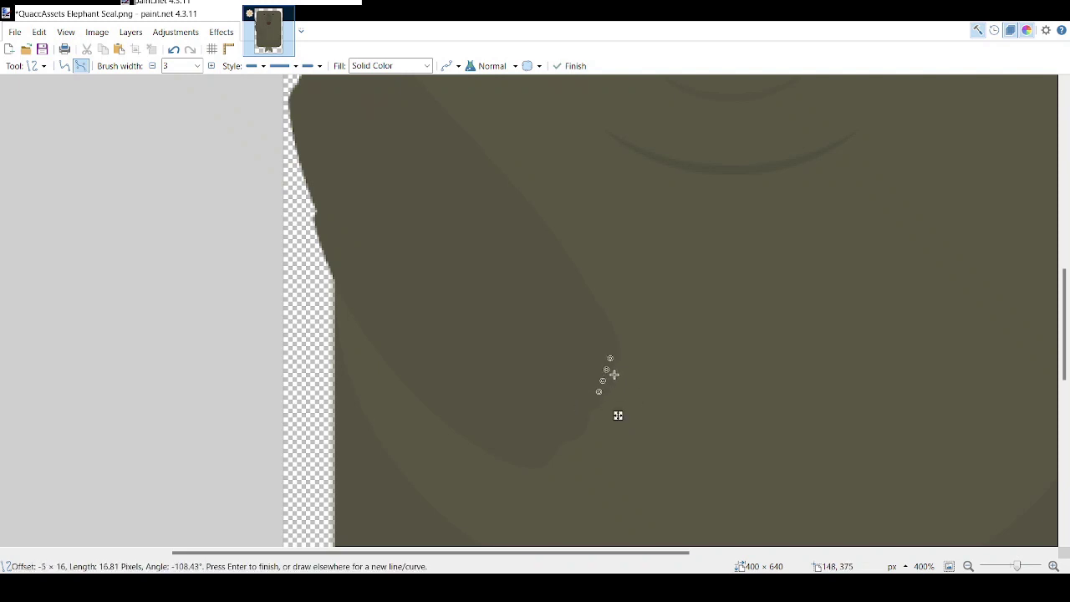
key(Return)
mouse_move(1016, 565)
mouse_down()
mouse_move(996, 566)
mouse_move(1013, 565)
mouse_up()
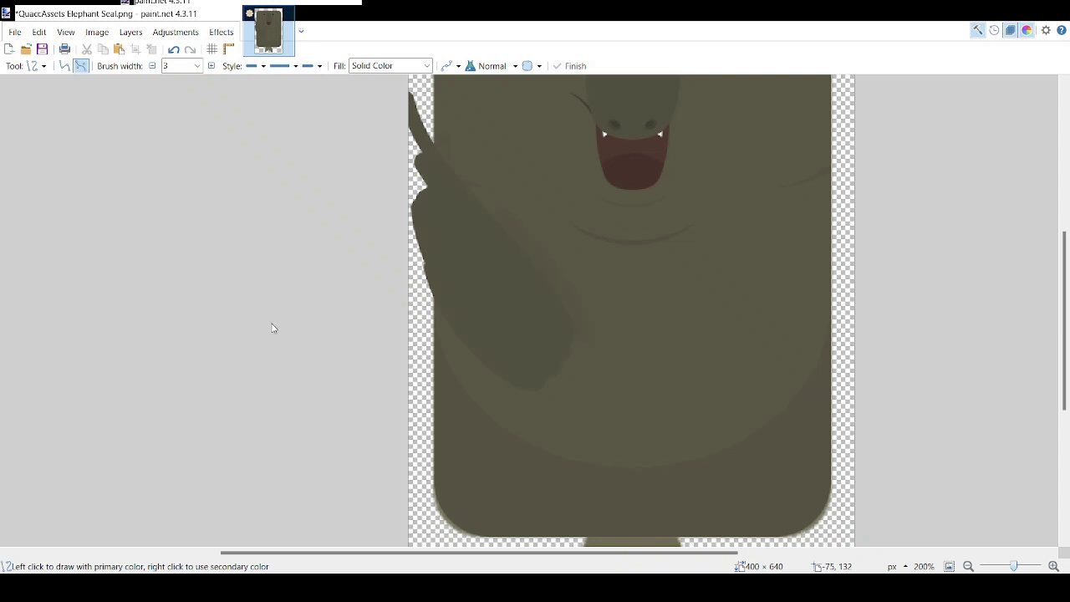
Step: Draw a 20 px wide body-coloured curve about 143 px long along the flipper's upper edge and bend it to follow the outline
key(e)
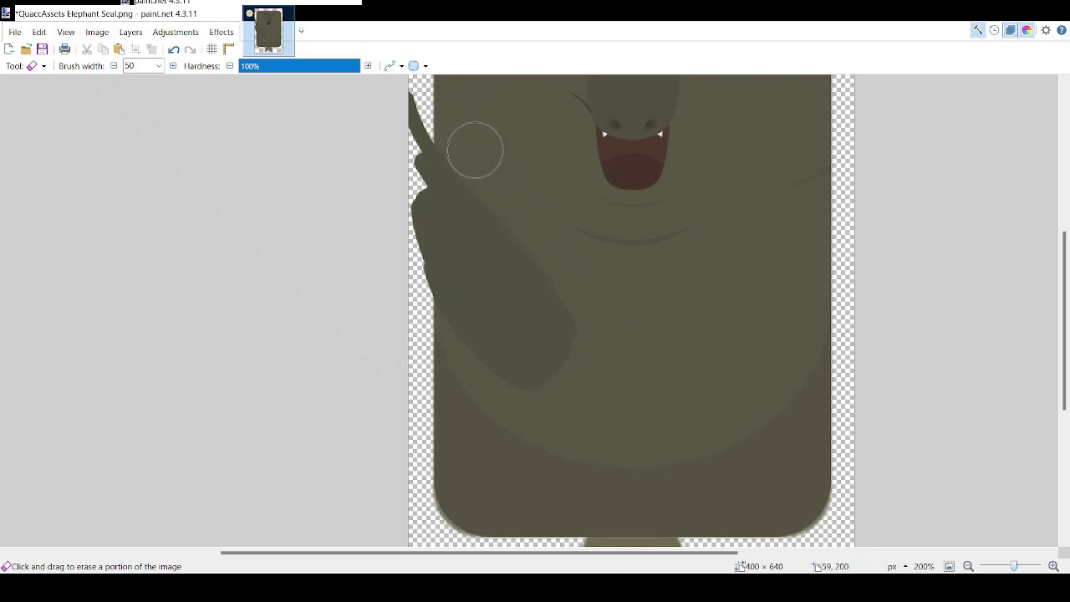
scroll(510, 174, up, 1)
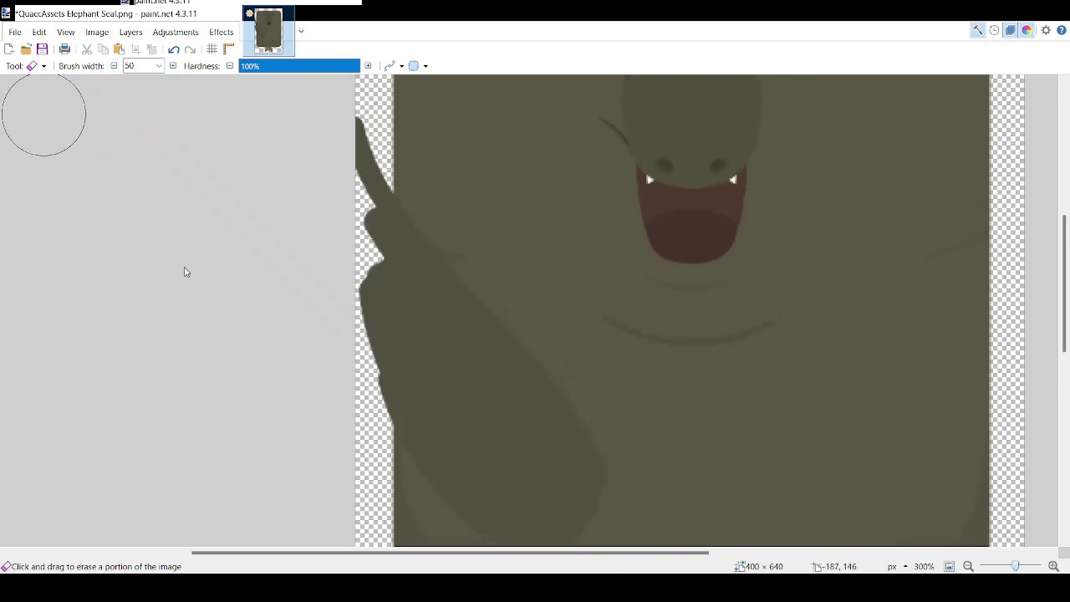
key(o)
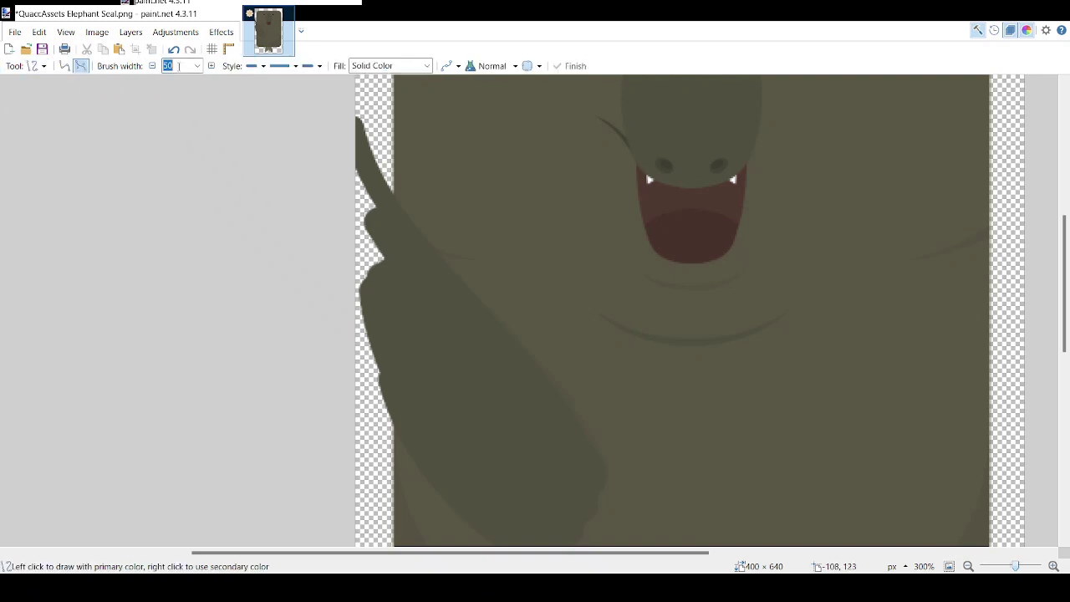
drag(491, 288, 516, 312)
drag(477, 279, 470, 266)
drag(526, 336, 533, 324)
drag(572, 394, 594, 410)
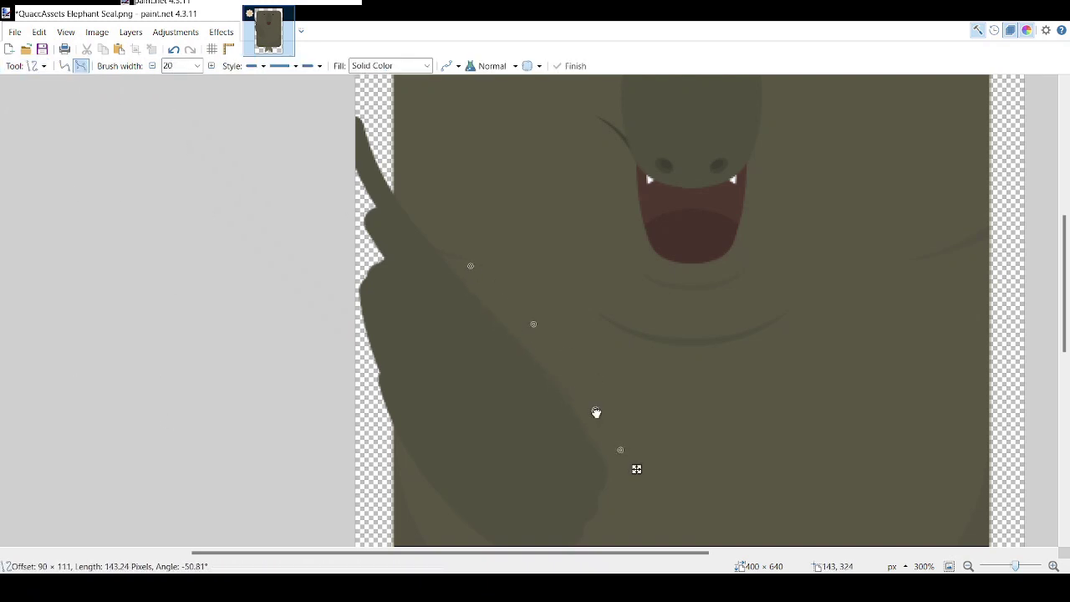
Step: Refine the upper-edge trimming curve's ends and bend to about 148 px long and commit it
drag(620, 450, 622, 457)
drag(593, 410, 599, 415)
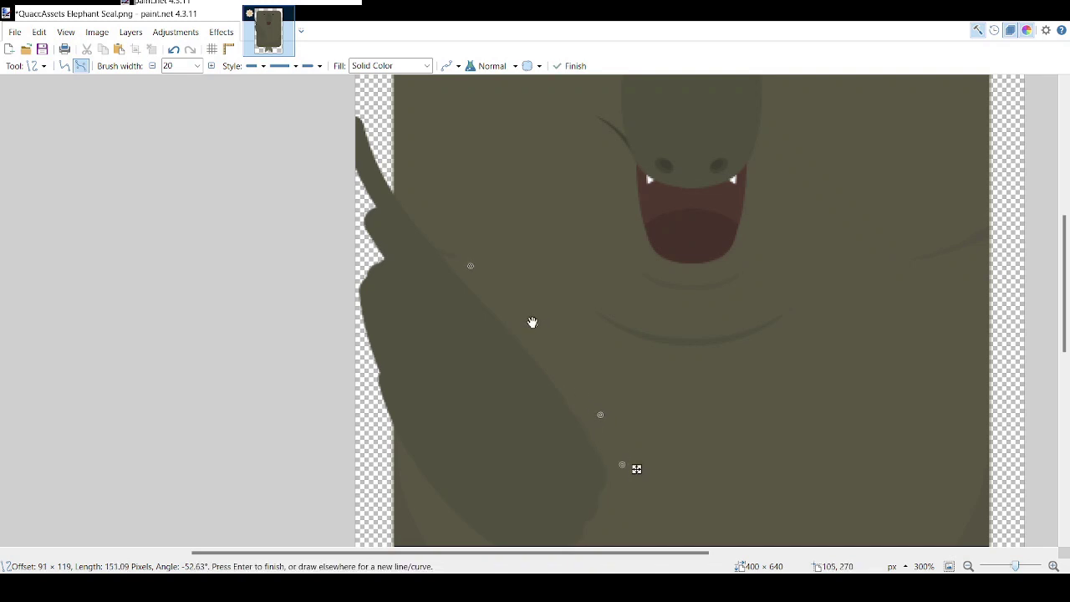
mouse_move(470, 269)
mouse_down()
mouse_move(444, 239)
mouse_move(487, 282)
mouse_move(482, 272)
mouse_up()
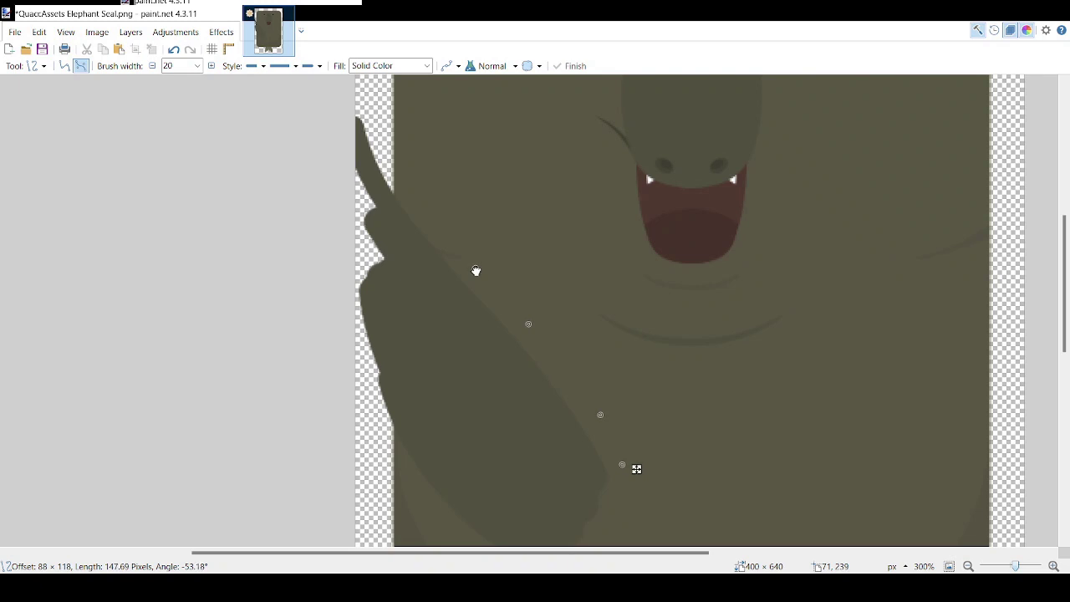
drag(533, 326, 536, 329)
scroll(534, 329, down, 3)
key(Return)
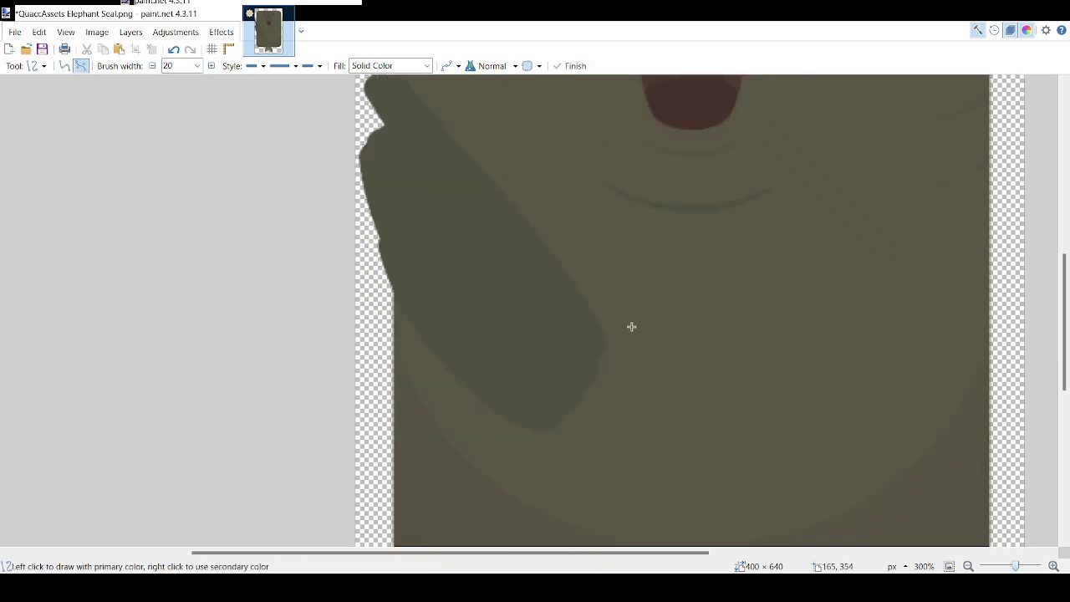
Step: Draw a 20 px wide curve about 36 px long beside the flipper tip's upper corner, bend it inward and commit it
drag(620, 312, 627, 377)
drag(619, 335, 625, 338)
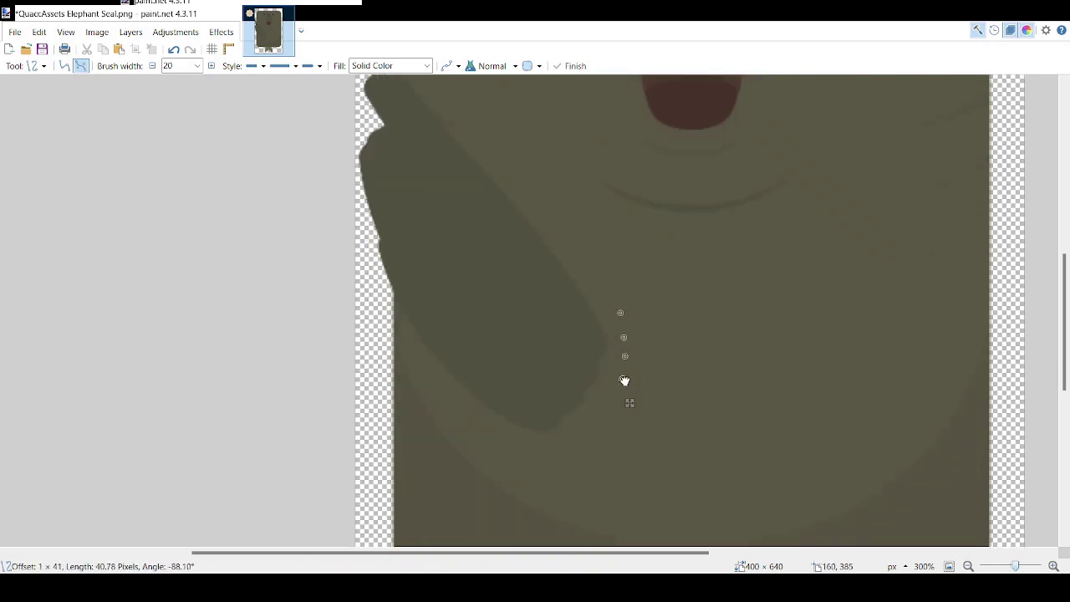
drag(627, 379, 616, 372)
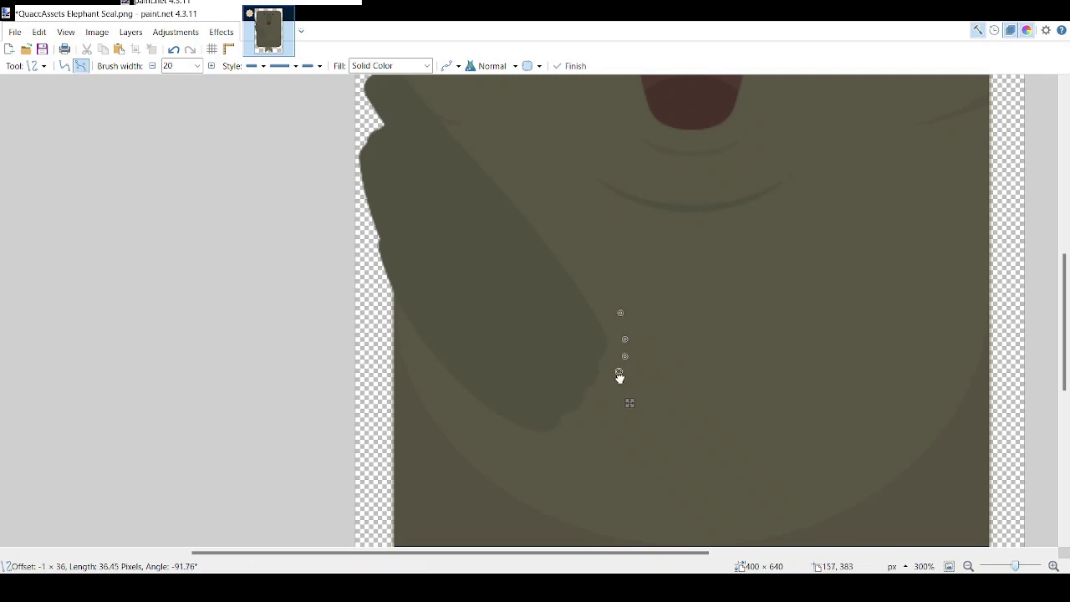
key(Return)
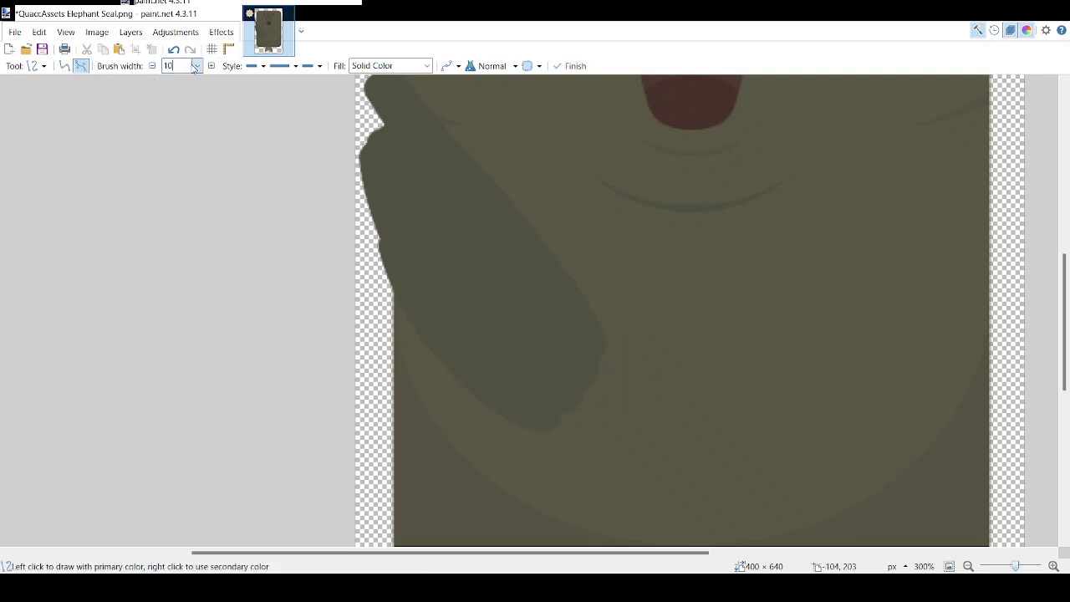
Step: Draw an 8 px wide body-coloured curve about 22 px long at the tip's first notch and curve it around the scallop
drag(605, 380, 616, 358)
scroll(599, 395, up, 3)
mouse_move(597, 316)
mouse_down()
mouse_move(621, 326)
mouse_move(622, 362)
mouse_move(592, 330)
mouse_up()
drag(619, 372, 615, 377)
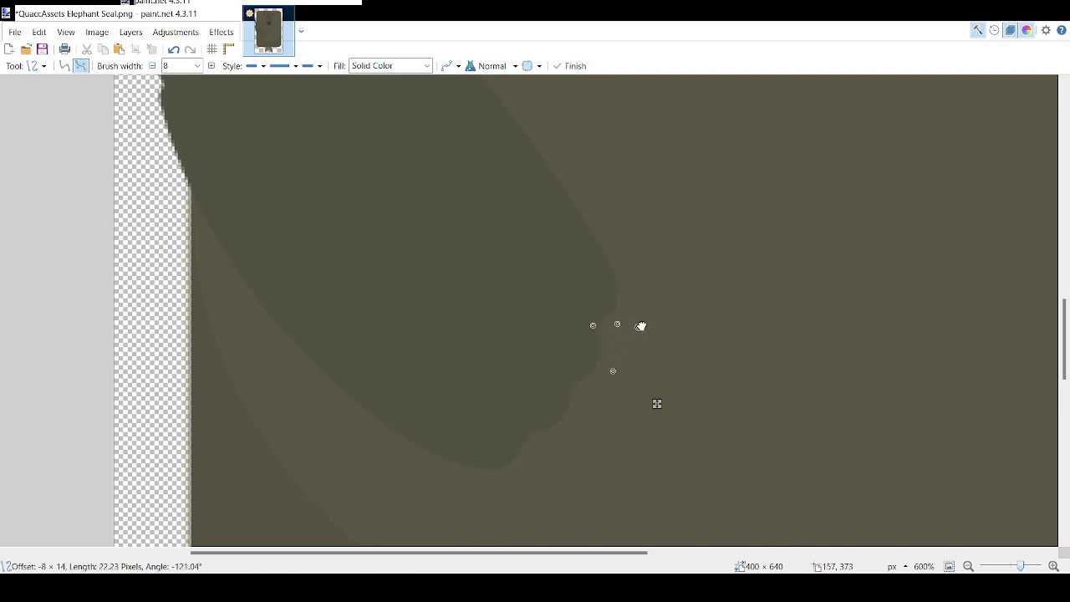
drag(641, 326, 641, 327)
Step: Shape 8 px wide body-coloured curves around the remaining notches and scallops of the flipper tip and commit them
mouse_move(594, 382)
mouse_down()
mouse_move(584, 422)
mouse_move(604, 384)
mouse_up()
mouse_move(590, 394)
mouse_down()
mouse_move(566, 384)
mouse_move(603, 387)
mouse_up()
drag(589, 424, 526, 467)
mouse_move(546, 453)
mouse_down()
mouse_move(534, 427)
mouse_move(535, 475)
mouse_move(535, 454)
mouse_move(595, 412)
mouse_up()
key(Return)
drag(540, 449, 543, 442)
key(Return)
click(1010, 567)
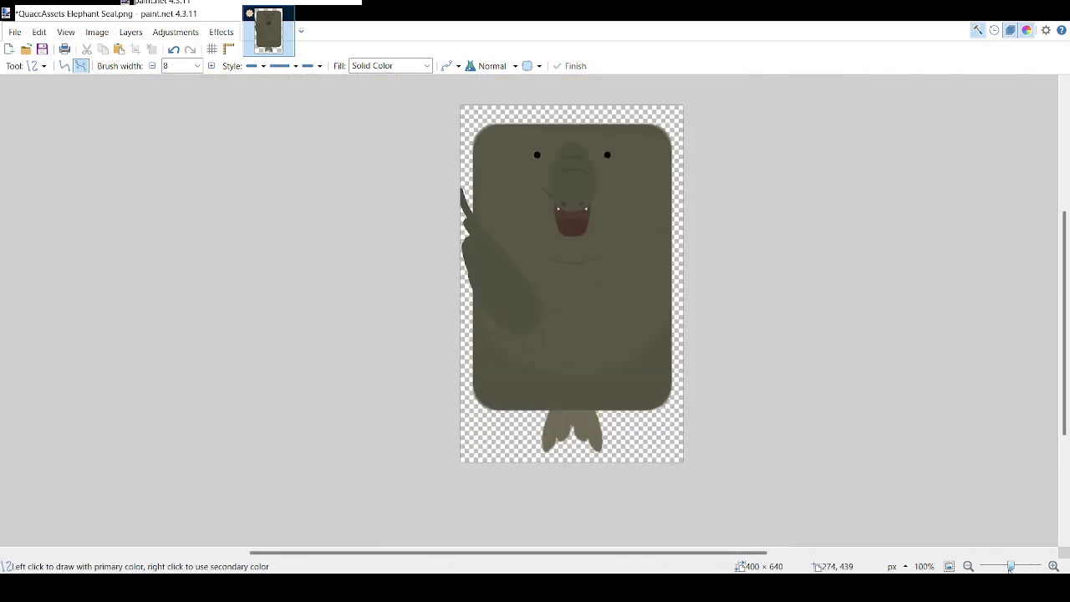
drag(1010, 567, 1009, 568)
Step: Select the transparent strip outside the body's left edge and delete the flipper pixels that overhang it
key(s)
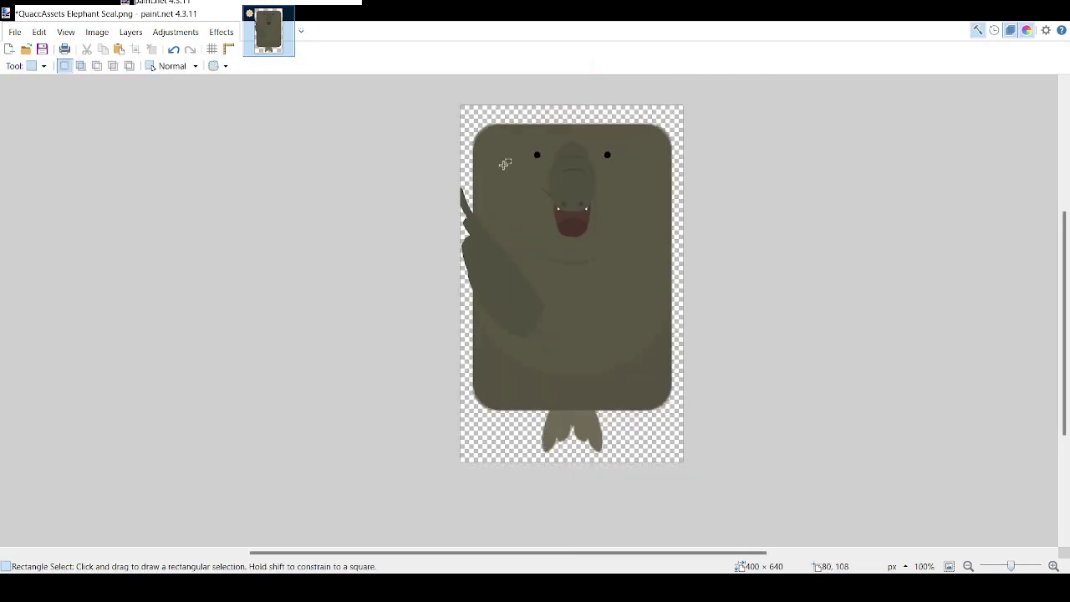
drag(461, 135, 465, 351)
key(m)
scroll(478, 344, up, 2)
scroll(478, 343, up, 5)
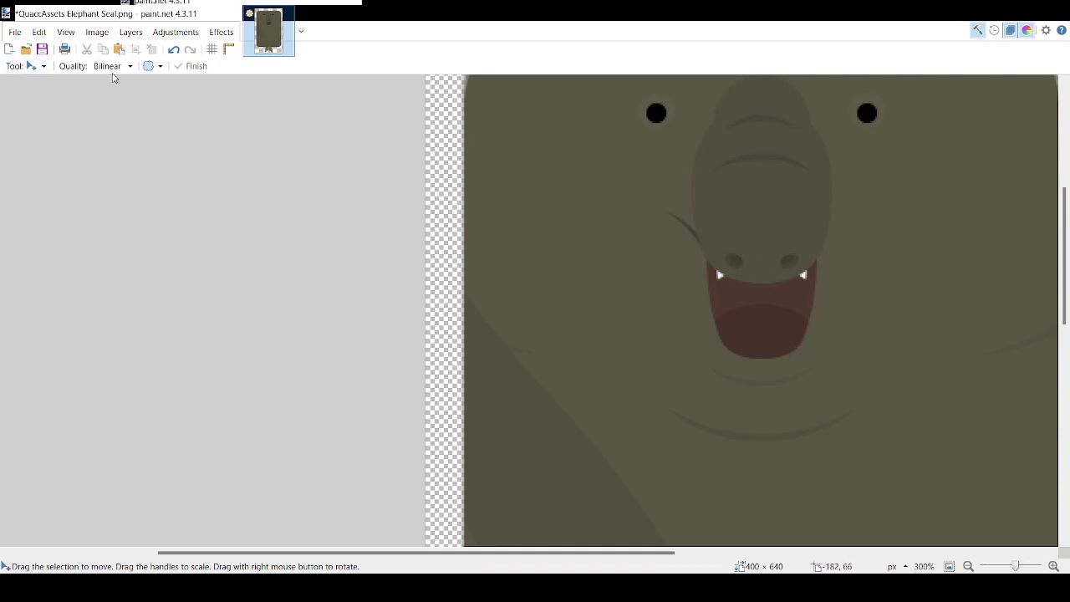
key(s)
drag(440, 238, 580, 330)
click(583, 328)
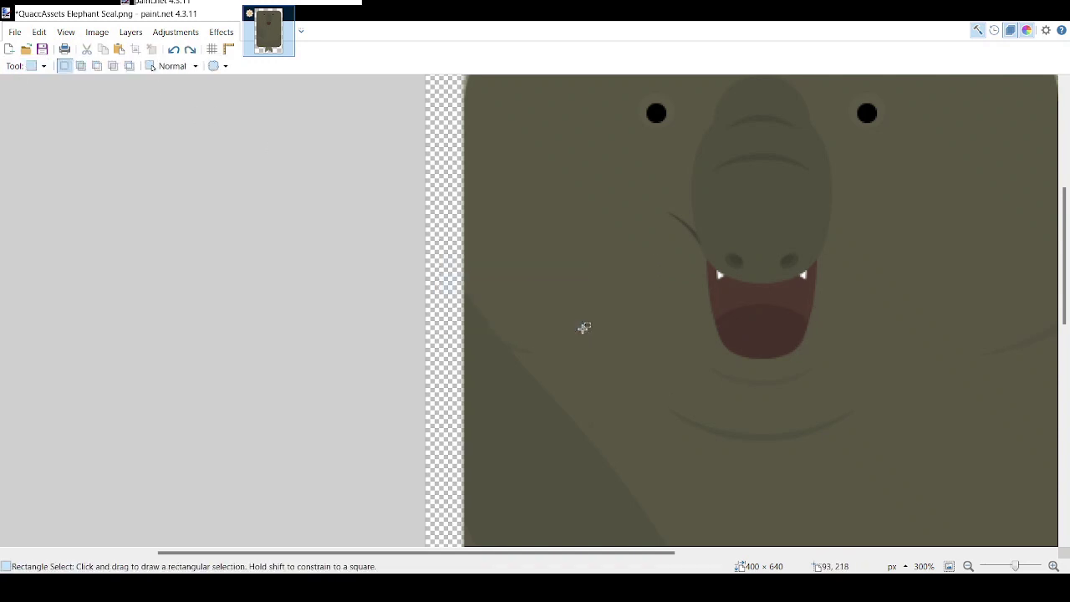
Step: Draw a darker 10 px wide crease about 102 px long from outside the body's left edge across the flipper's base, sagging downward
key(o)
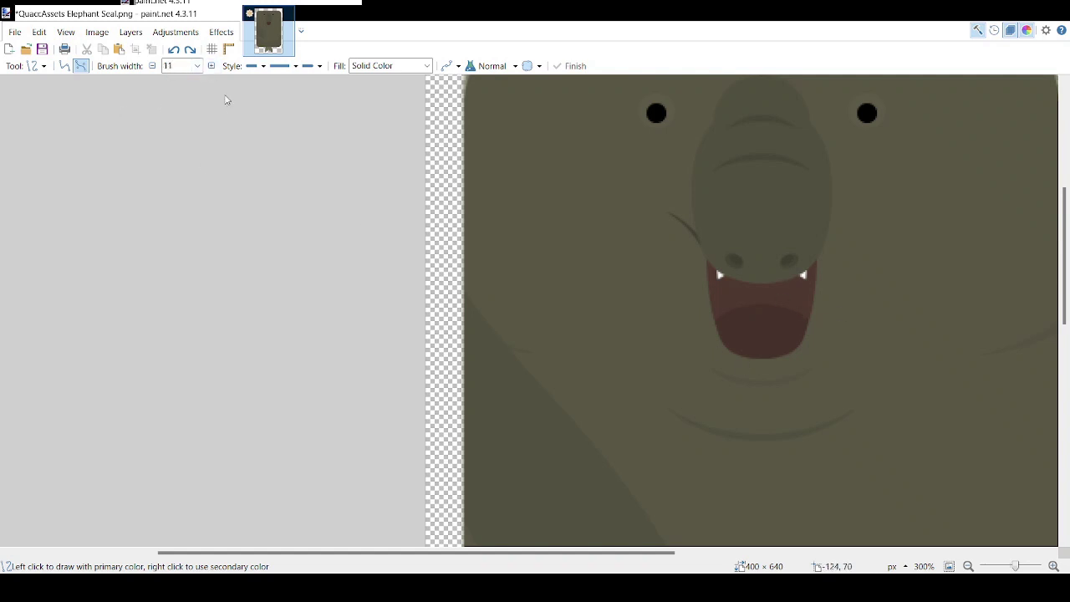
drag(444, 286, 470, 342)
drag(559, 344, 591, 348)
click(539, 354)
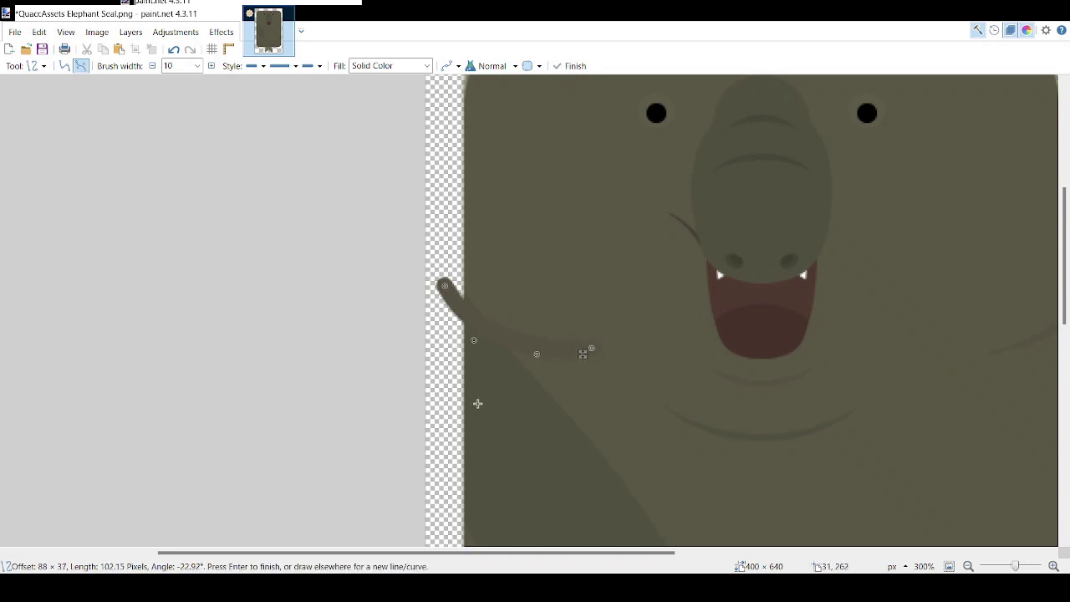
key(Return)
Step: Try covering the crease's upper side with a 10 px wide body-coloured curve about 110 px long, and undo it
drag(450, 279, 606, 347)
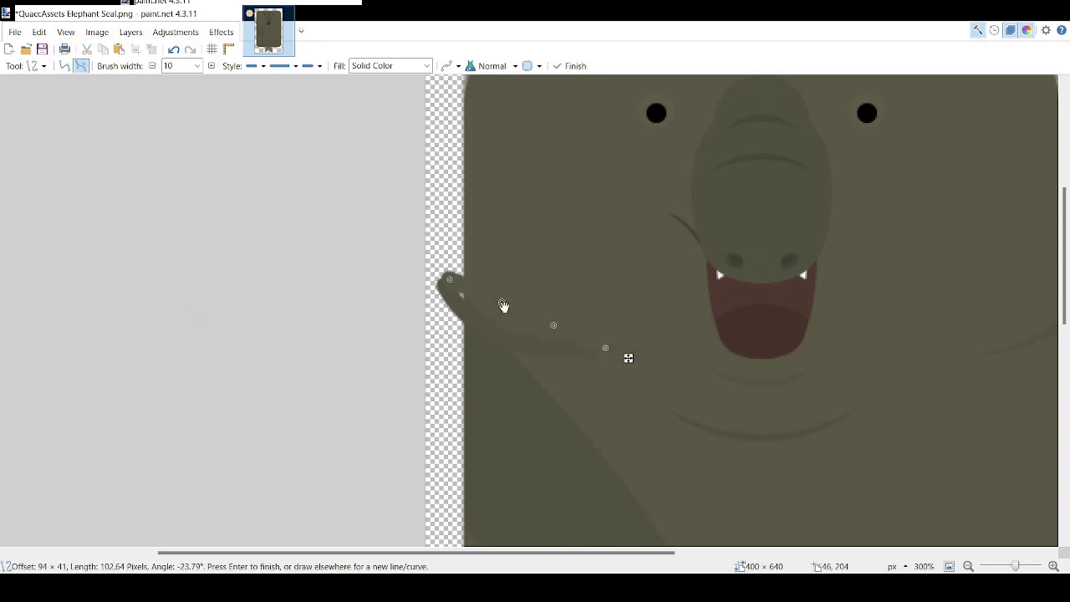
drag(502, 303, 489, 335)
mouse_move(553, 326)
mouse_down()
mouse_move(551, 350)
mouse_move(609, 347)
mouse_up()
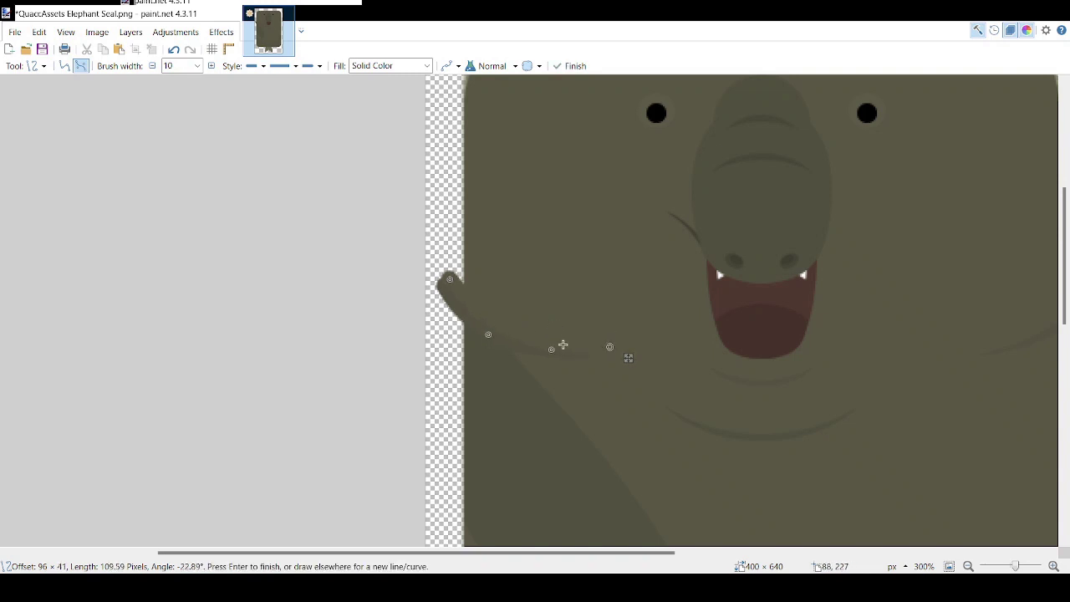
key(ctrl+z)
key(ctrl+z)
key(ctrl+z)
Step: Refine the darker crease's bend and inner end to about 103 px long and commit it
drag(535, 355, 546, 358)
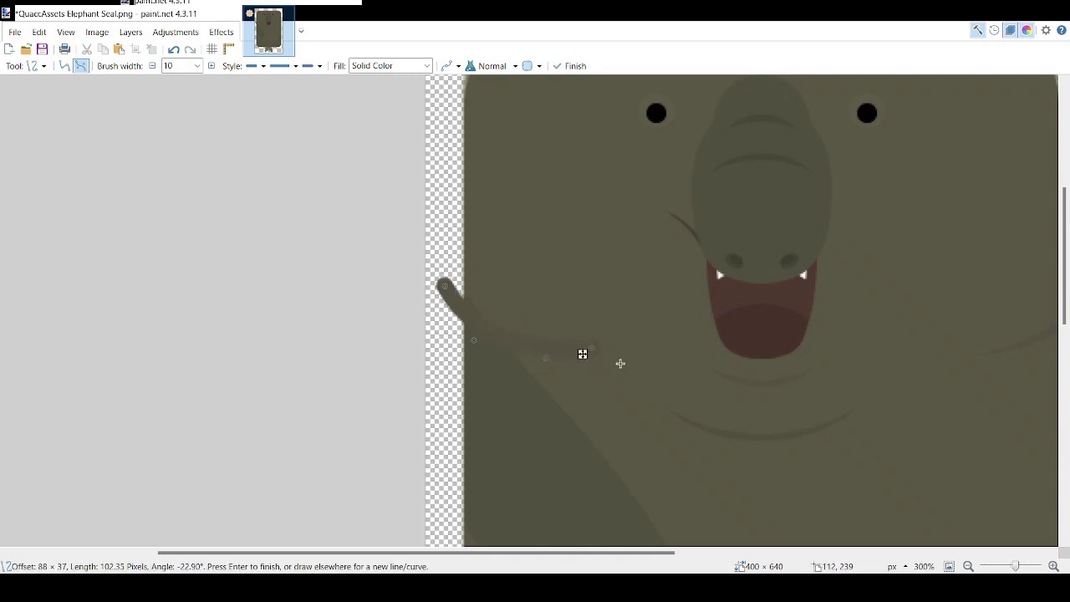
key(Return)
key(ctrl+z)
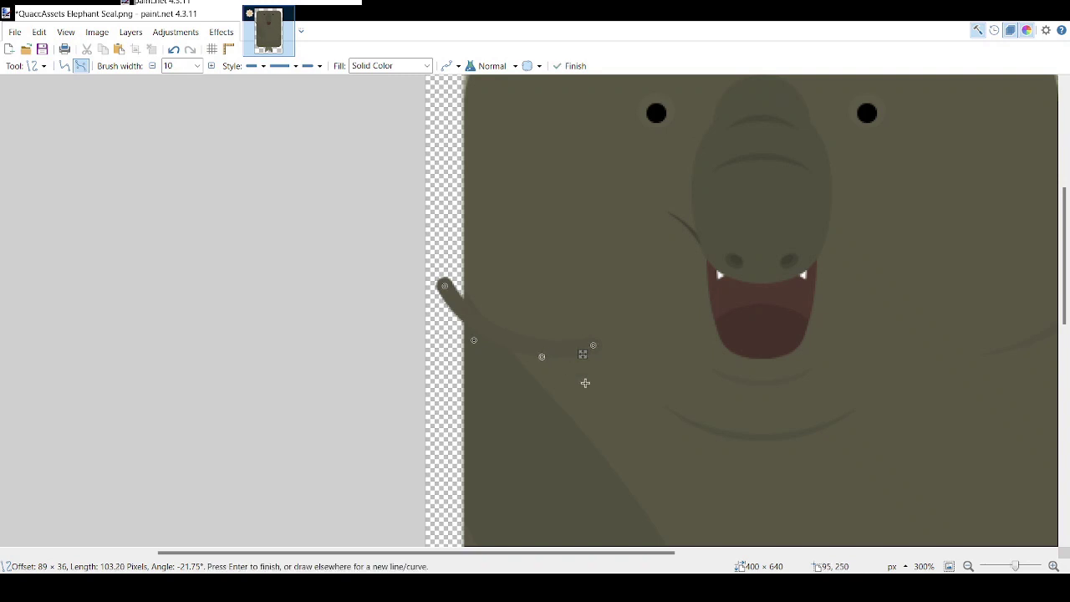
key(Return)
Step: Cover the crease's upper side with a 10 px wide body-coloured curve about 116 px long, leaving a thin line, and commit it
drag(446, 274, 609, 339)
drag(500, 296, 477, 332)
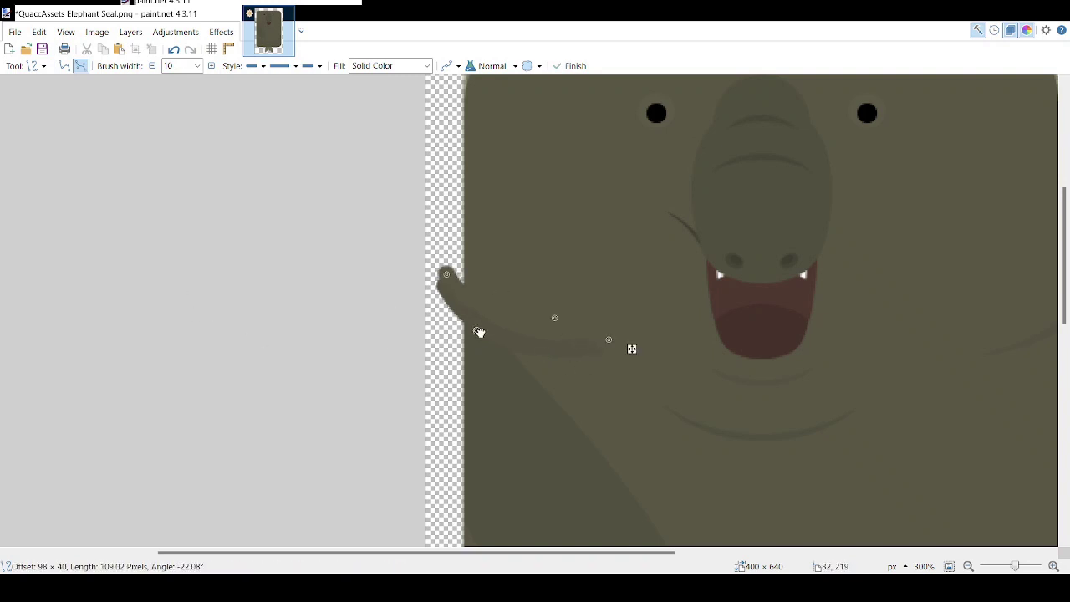
mouse_move(554, 319)
mouse_down()
mouse_move(547, 338)
mouse_move(614, 340)
mouse_up()
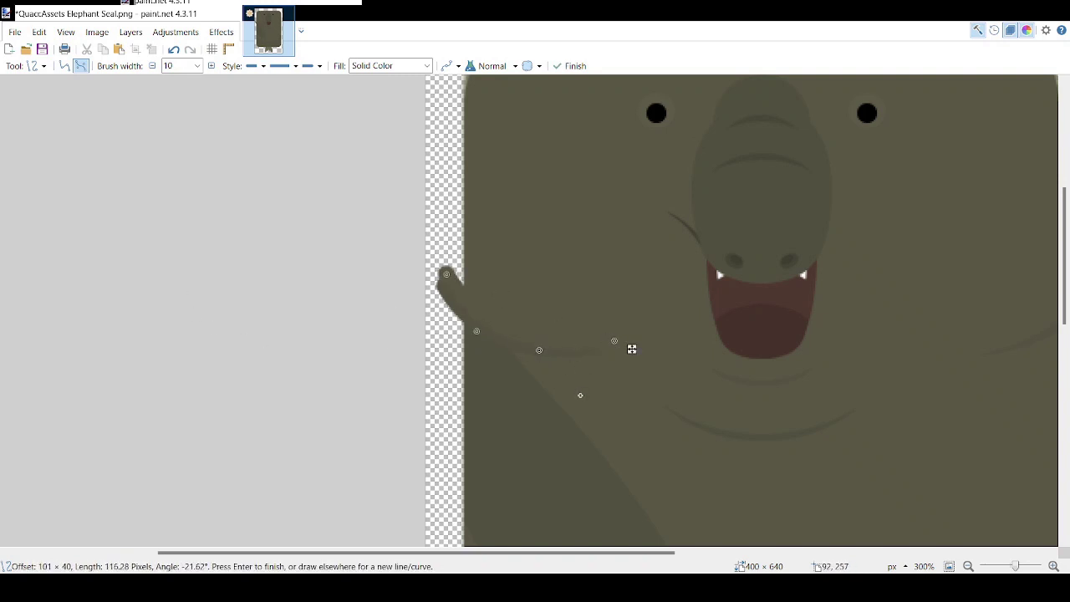
key(Return)
Step: Trim the crease's underside near its inner end with a 10 px wide curve about 58 px long, kept clear of the flipper
drag(523, 365, 523, 364)
mouse_move(629, 360)
mouse_down()
mouse_move(597, 370)
mouse_move(625, 344)
mouse_up()
key(Return)
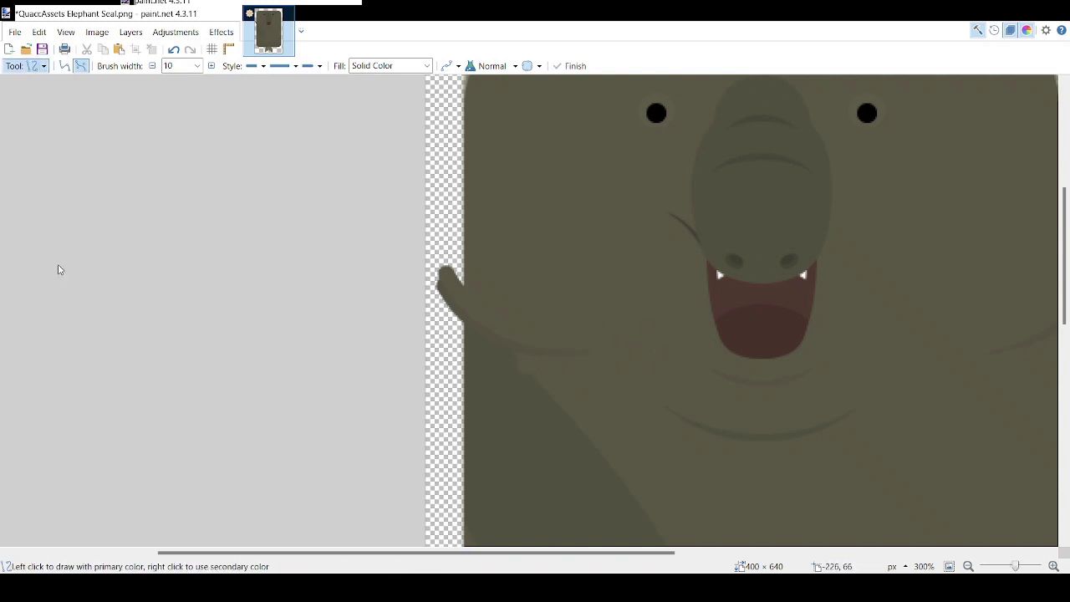
key(e)
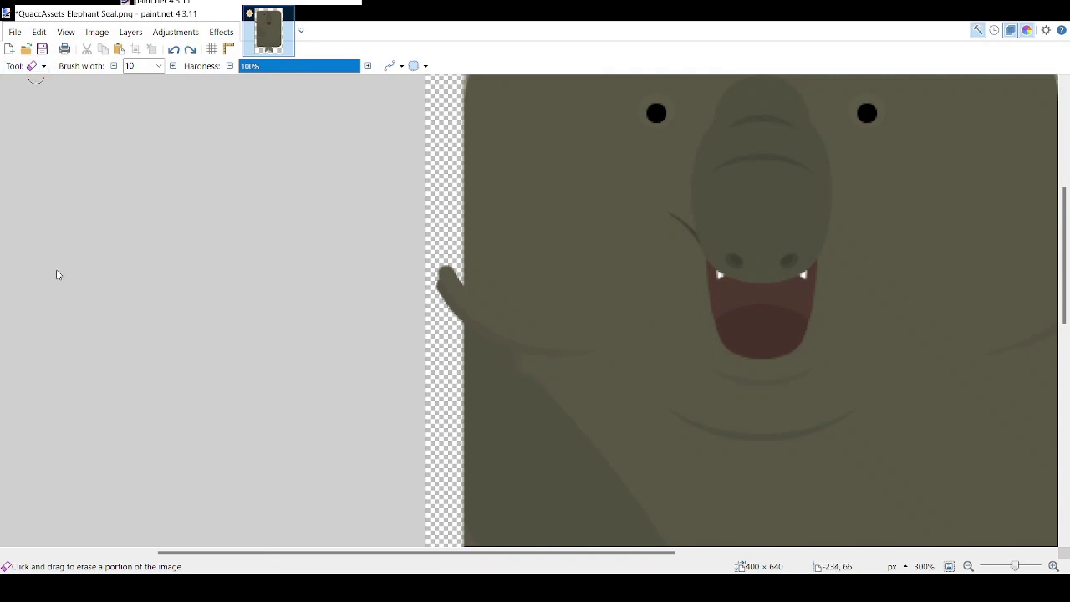
key(ctrl+z)
drag(626, 351, 629, 344)
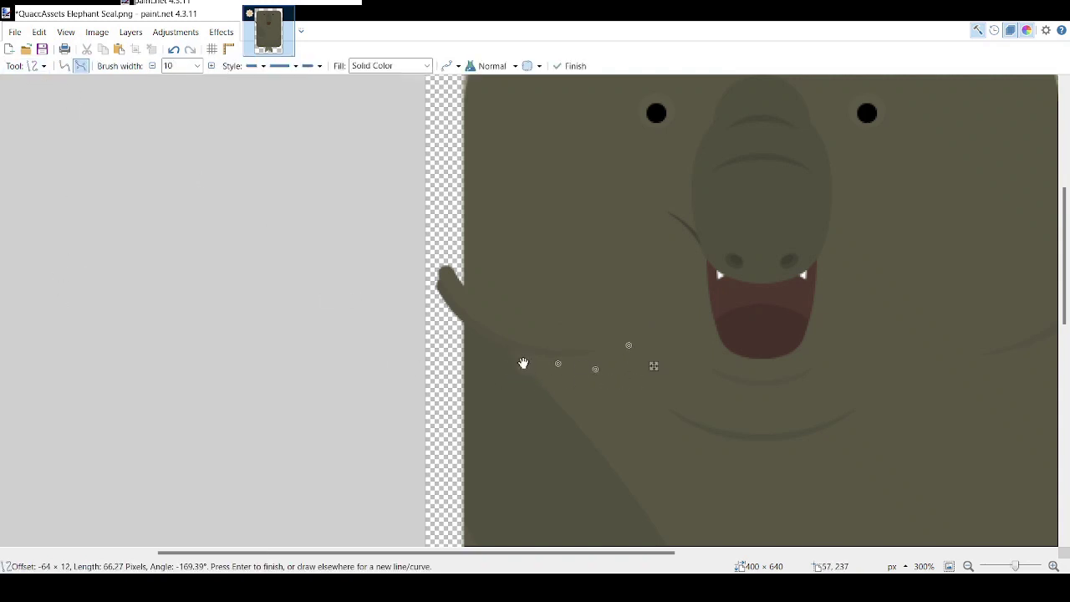
drag(524, 364, 600, 366)
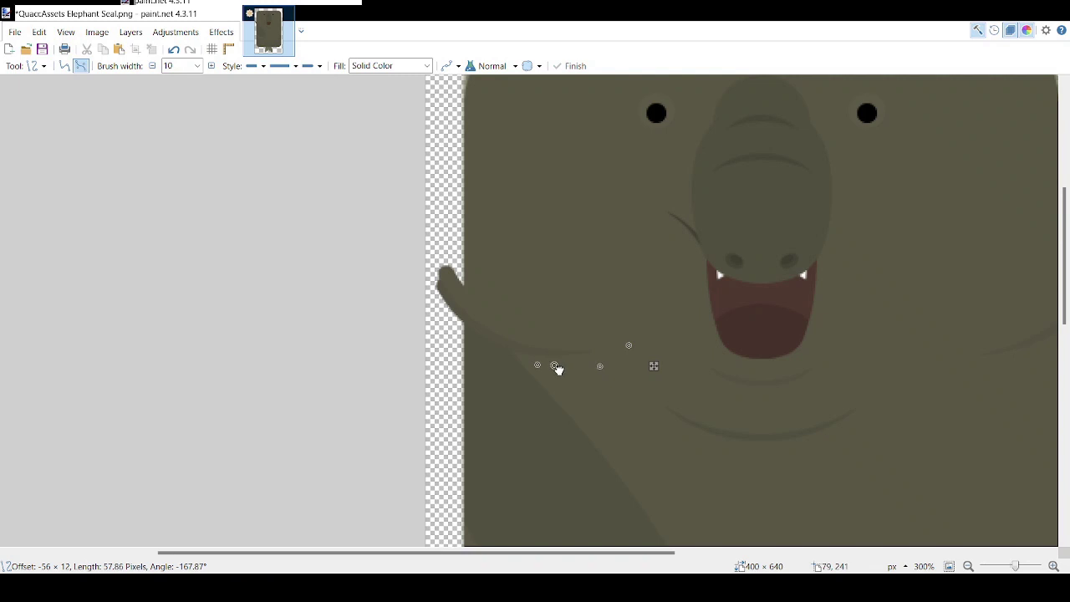
key(Return)
Step: Select the strip outside the body's left edge and delete the crease ends that overhang it
click(32, 87)
mouse_move(425, 143)
mouse_down()
mouse_move(451, 231)
mouse_move(464, 367)
mouse_up()
key(m)
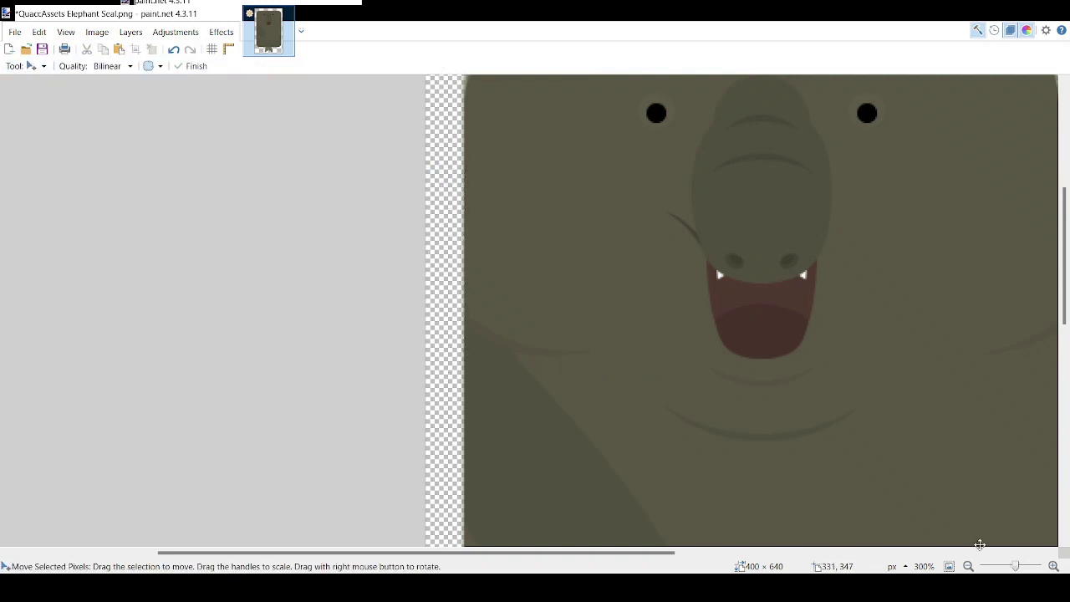
click(1009, 567)
drag(1009, 566, 1015, 567)
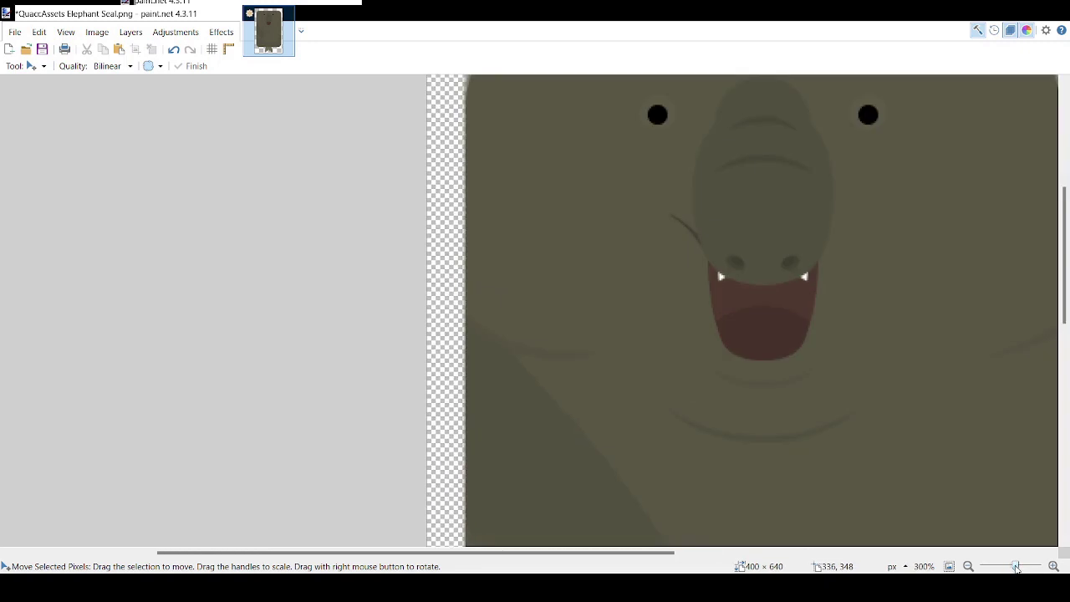
Step: Draw a darker filled ellipse about 104 × 69 px above the flipper crease and rotate it to about 10.5°
click(33, 66)
click(48, 381)
drag(492, 268, 616, 287)
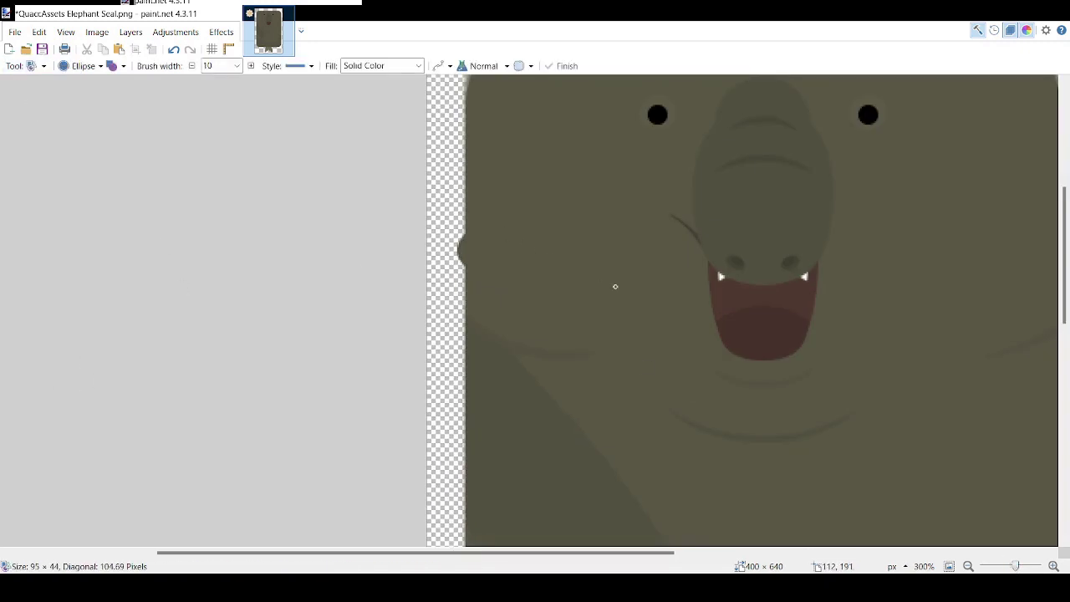
drag(536, 216, 537, 194)
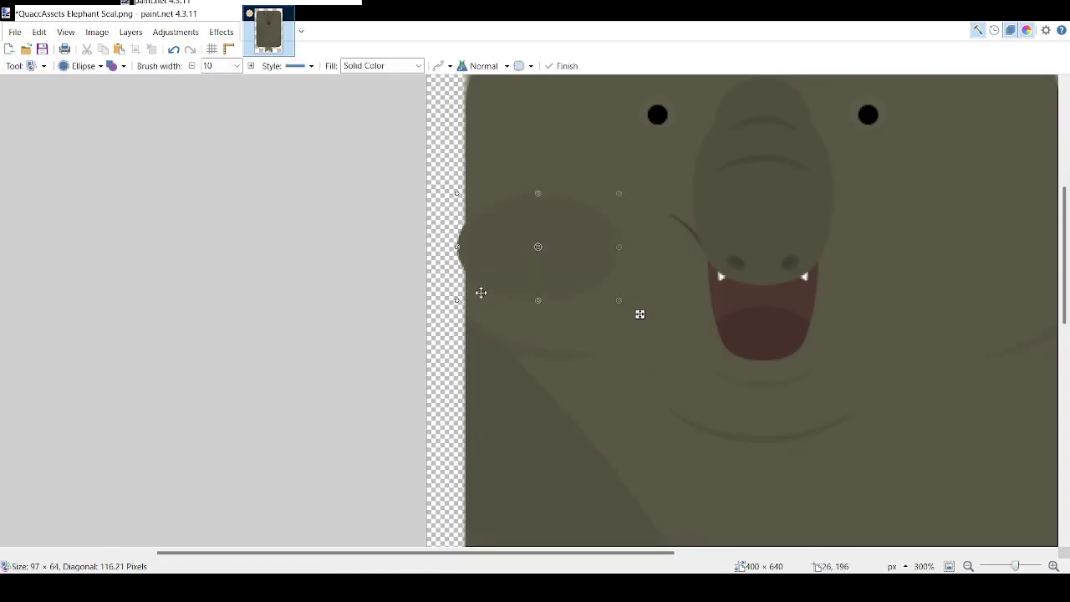
drag(579, 249, 642, 258)
drag(474, 229, 470, 226)
drag(567, 189, 567, 185)
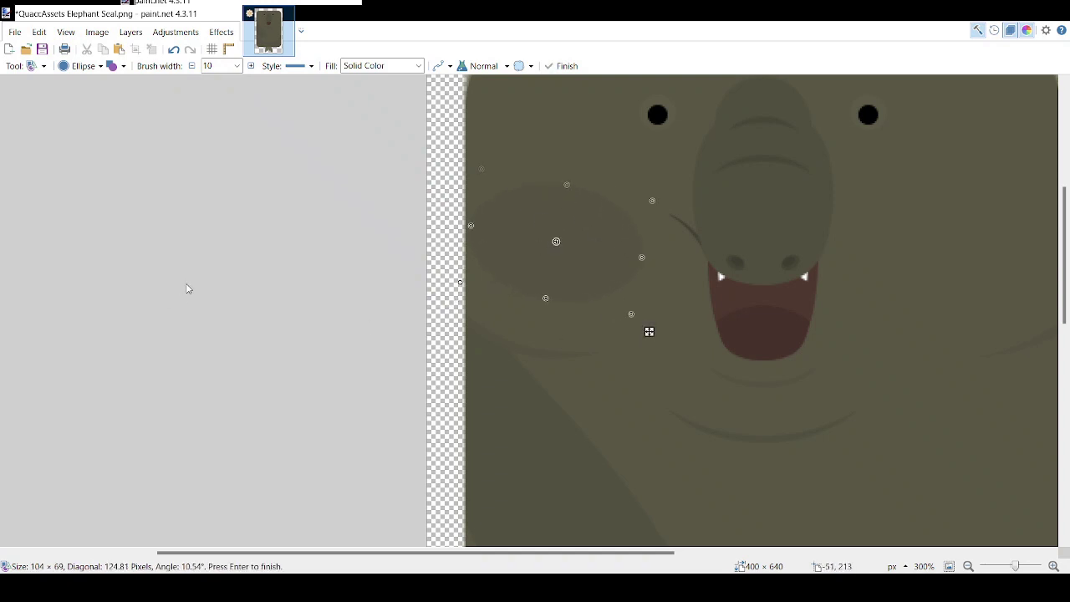
Step: Overlay the dark ellipse with a body-coloured one about 119 × 75 px, tilted about 10°, leaving a thin crescent below
click(630, 351)
drag(472, 173, 658, 293)
drag(670, 228, 673, 246)
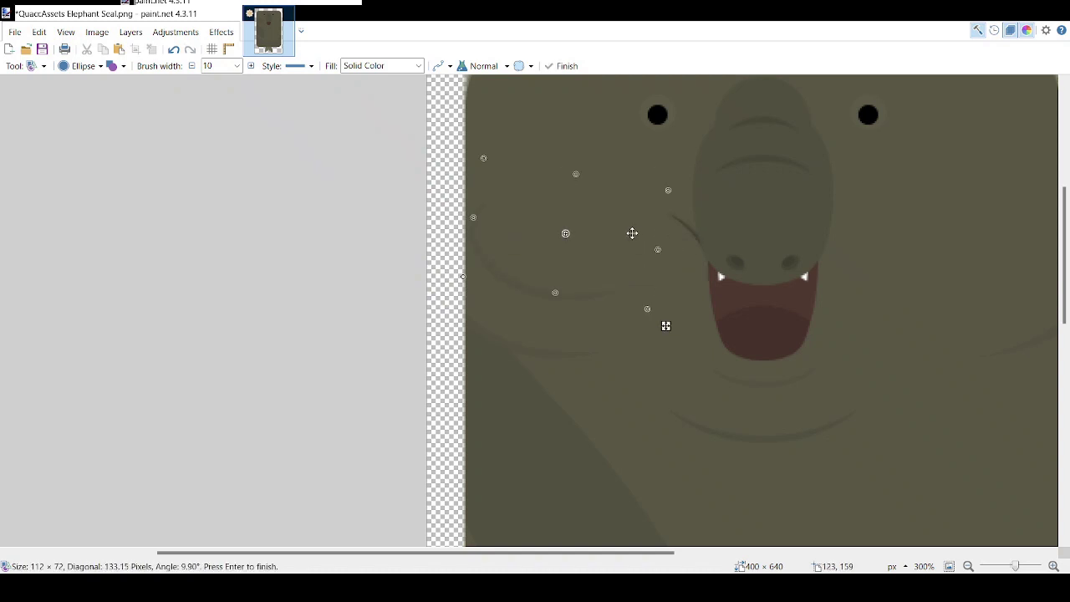
drag(474, 221, 467, 219)
drag(660, 247, 664, 248)
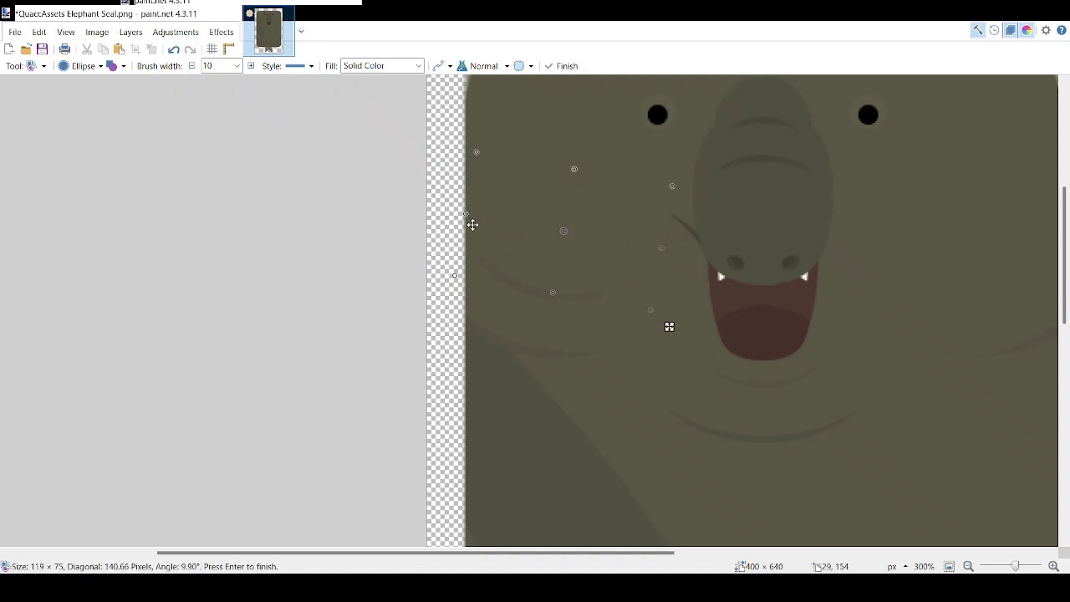
Step: Widen, tilt and reposition the body-coloured ellipse to thin out the crescent's ends and commit it
drag(466, 214, 456, 214)
drag(662, 250, 702, 234)
drag(632, 226, 625, 228)
drag(586, 177, 596, 153)
drag(611, 198, 608, 199)
key(Return)
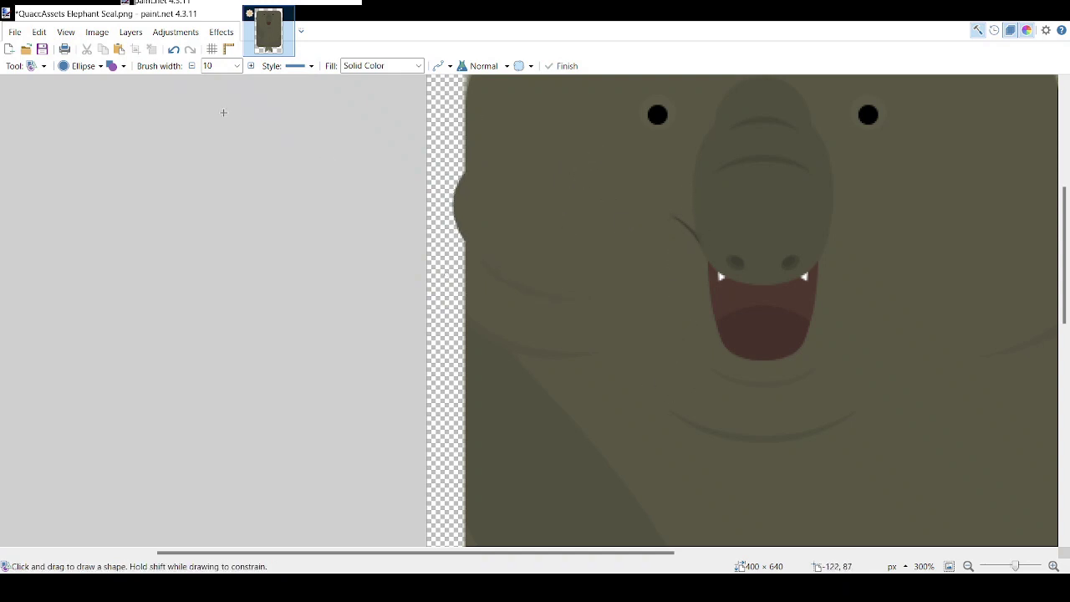
Step: Select the strip beside the body's left edge and delete the part of the ellipses that overhangs it
key(s)
drag(426, 117, 469, 267)
key(m)
key(Delete)
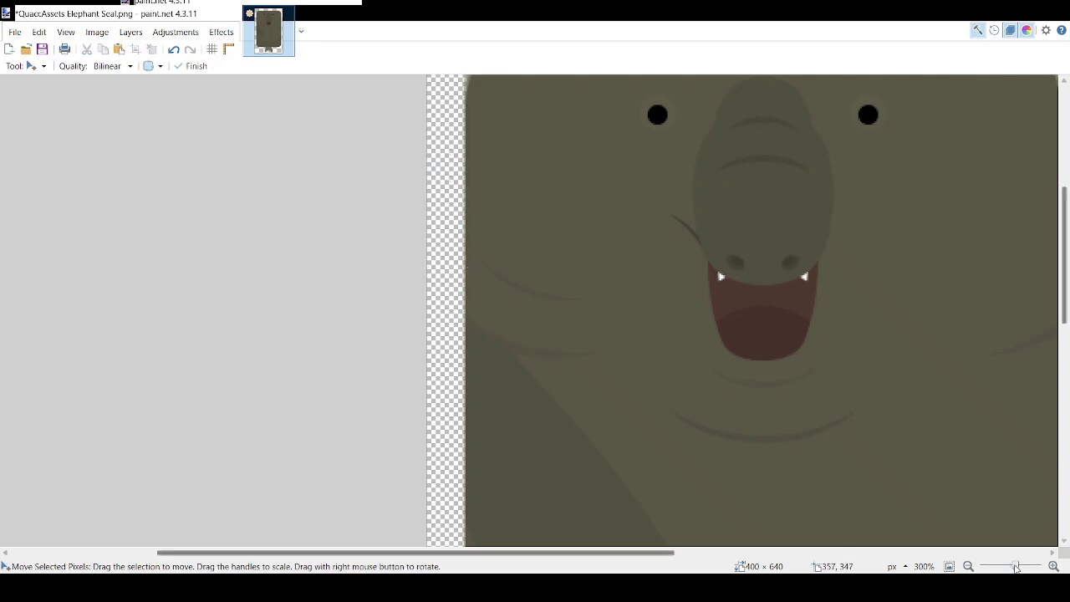
drag(1015, 566, 1014, 567)
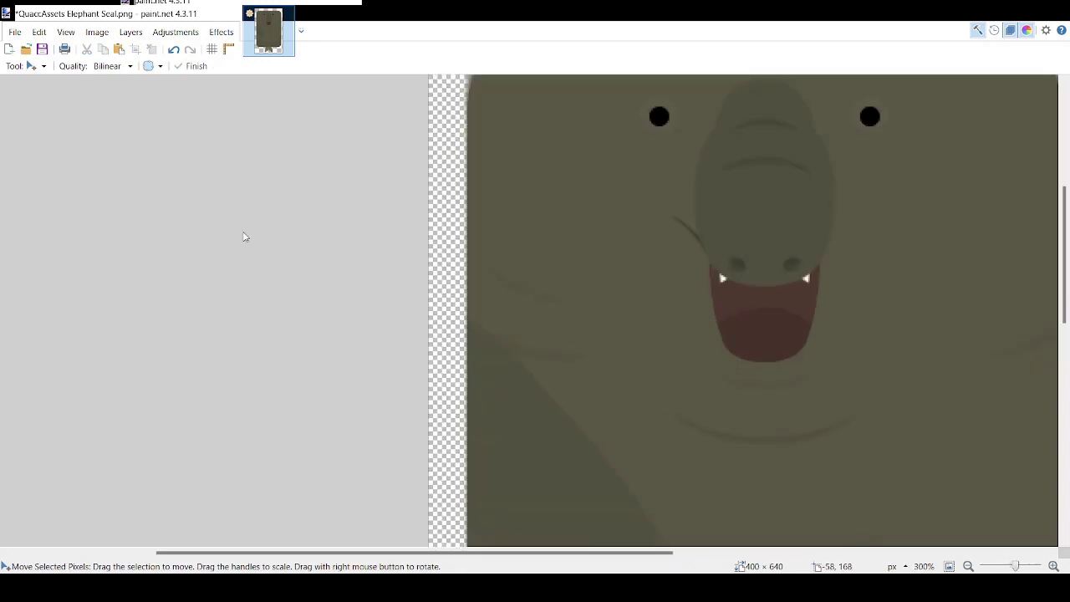
key(e)
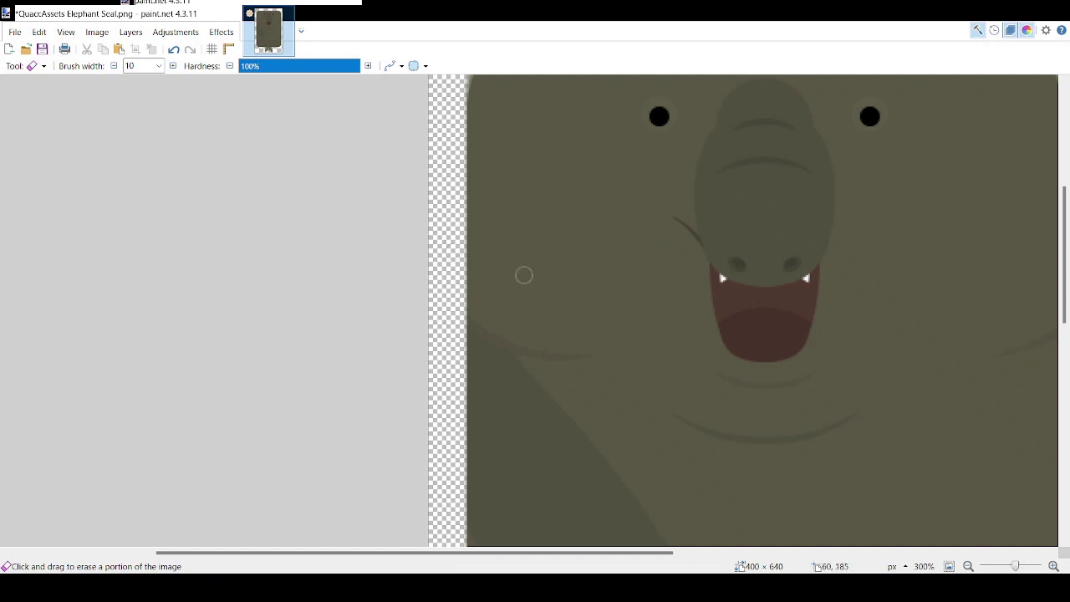
Step: Draw a darker filled ellipse about 43 × 74 px on the cheek left of the snout, enlarge and tilt it, and commit it
key(o)
drag(548, 158, 620, 282)
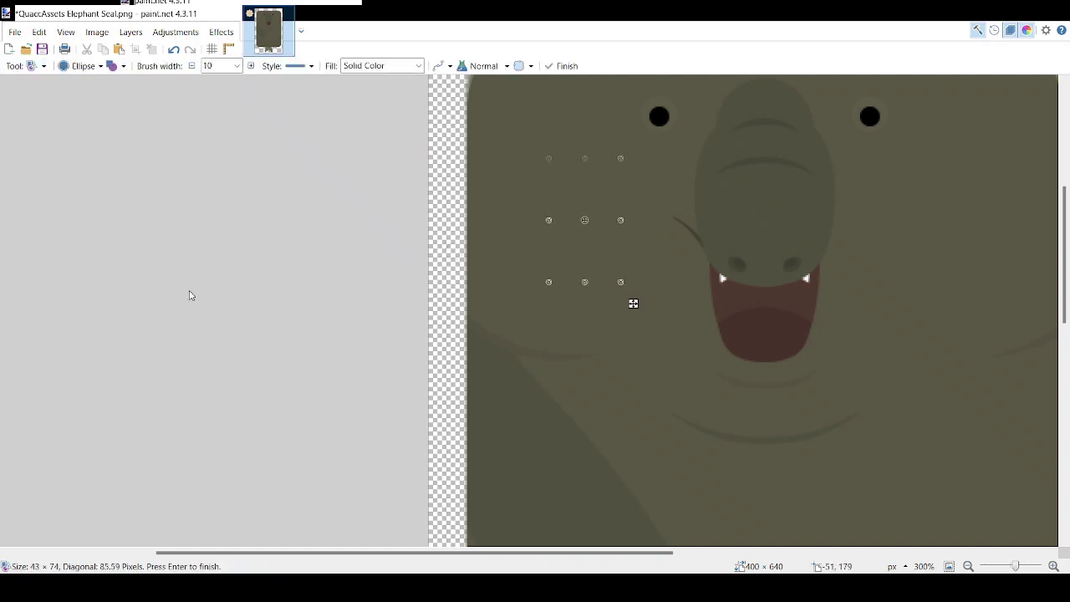
drag(620, 219, 631, 220)
drag(589, 283, 591, 311)
drag(659, 237, 646, 189)
drag(557, 155, 553, 146)
drag(643, 184, 651, 182)
key(Return)
Step: Overlay the cheek ellipse with a body-coloured one about 92 × 122 px, tilted about -31°, leaving a thin crescent on its lower left
drag(544, 109, 660, 283)
drag(680, 206, 669, 160)
drag(607, 159, 591, 168)
drag(638, 178, 662, 167)
drag(640, 279, 646, 290)
drag(678, 189, 676, 182)
drag(618, 189, 646, 163)
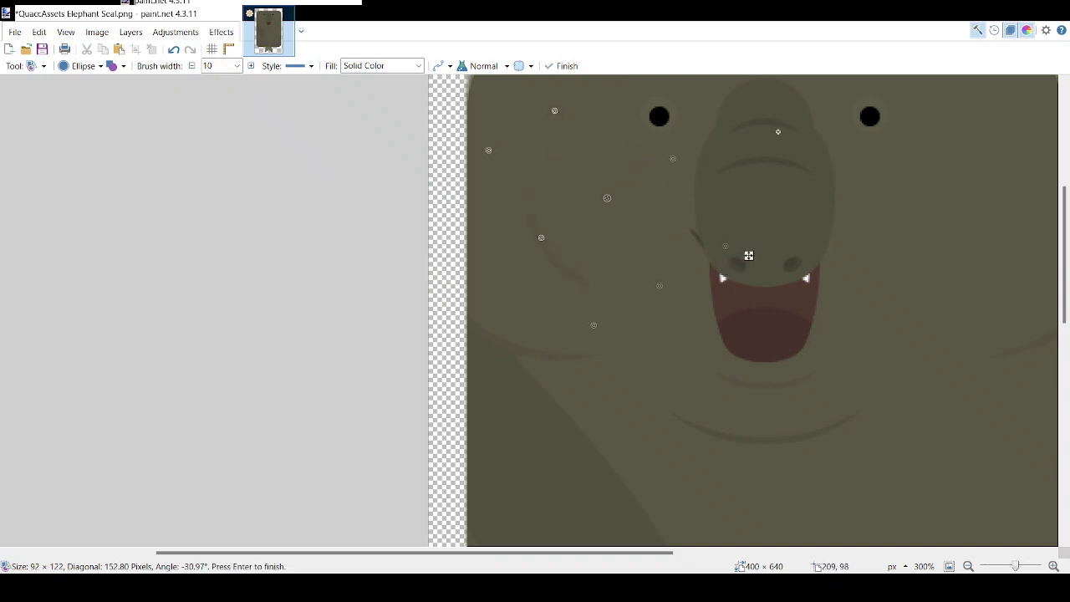
key(Return)
Step: Set the eraser's brush width to 200 px and try to erase the upper end of the flipper
click(1009, 567)
drag(1010, 567, 1015, 567)
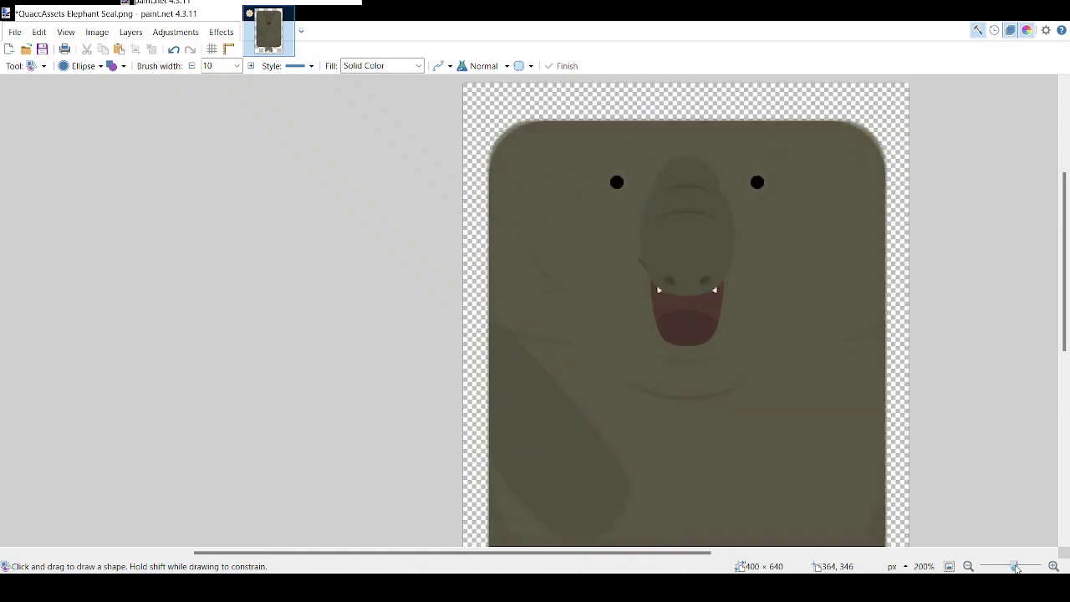
key(e)
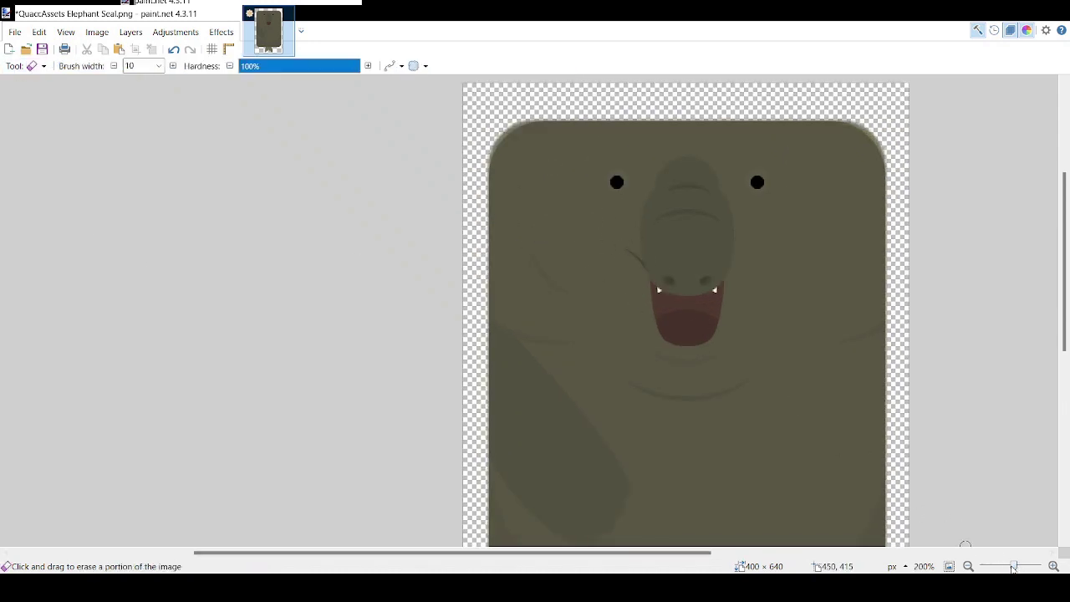
scroll(635, 351, down, 7)
scroll(747, 429, up, 3)
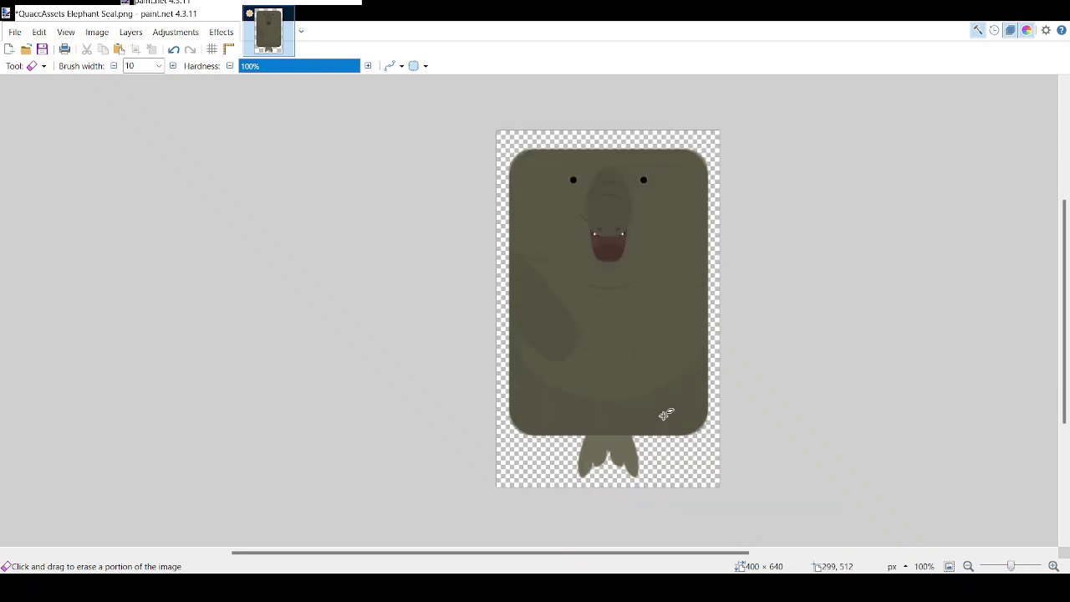
scroll(666, 414, up, 3)
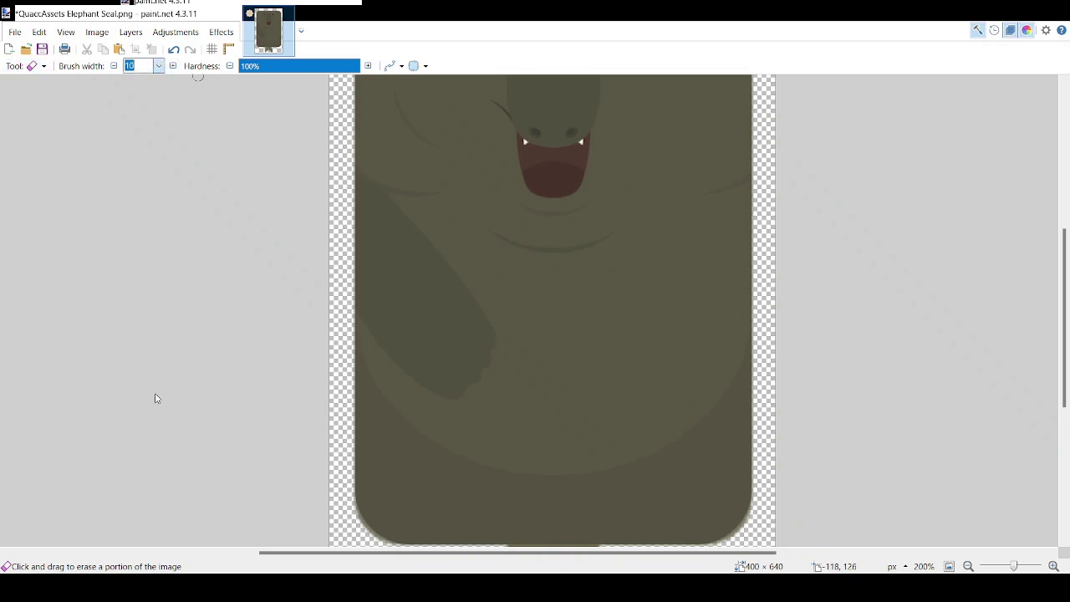
text(100)
text(200)
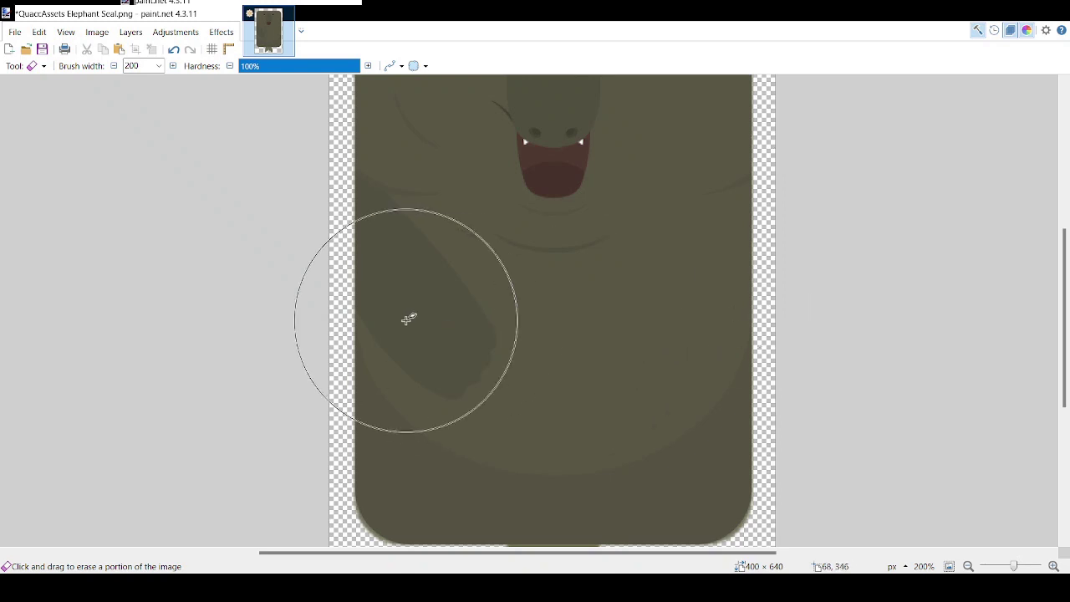
drag(580, 552, 477, 551)
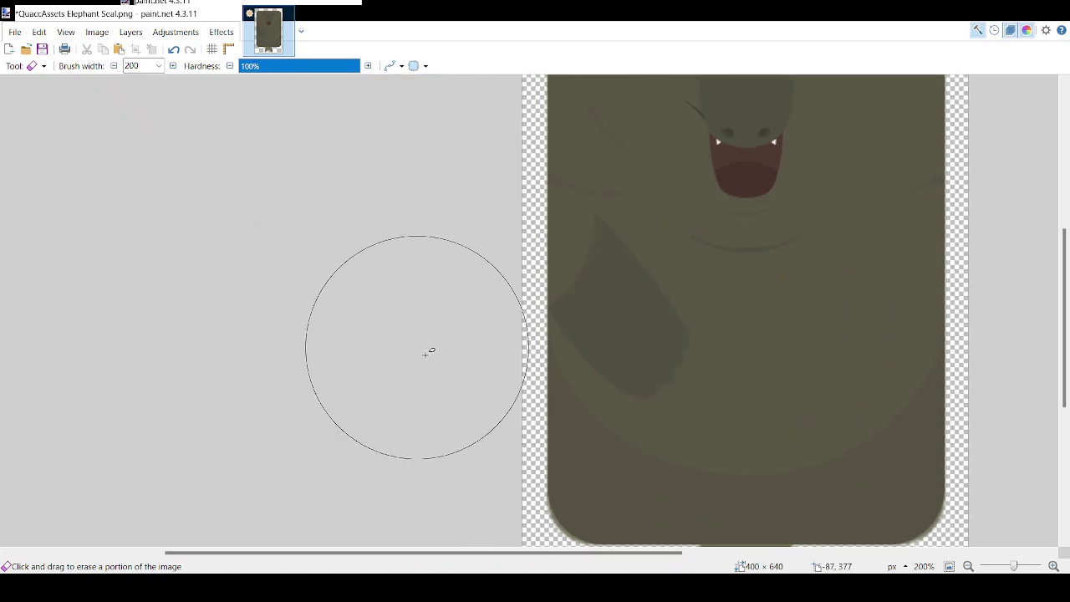
click(1010, 566)
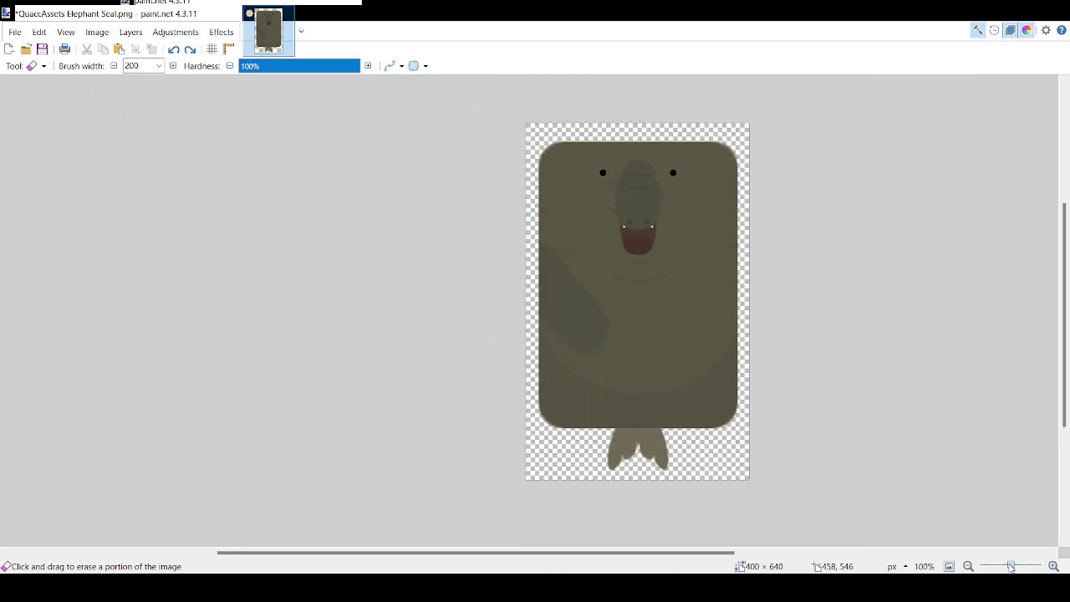
Step: Try to fade the flipper's upper end with the 200 px eraser at 35% hardness and undo it
drag(336, 66, 281, 66)
click(501, 267)
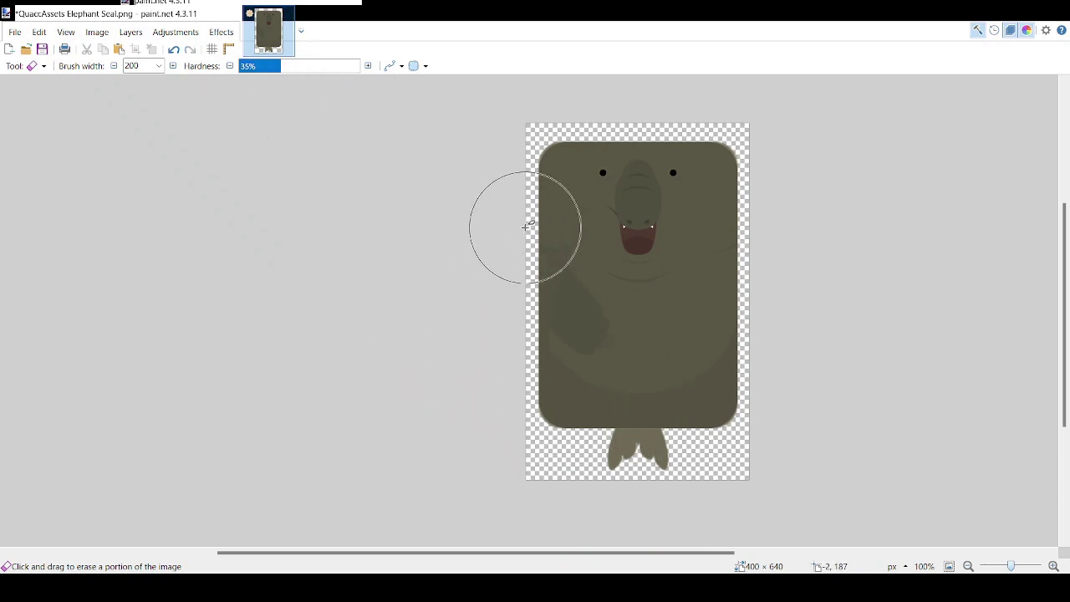
drag(1011, 567, 1014, 567)
key(ctrl+z)
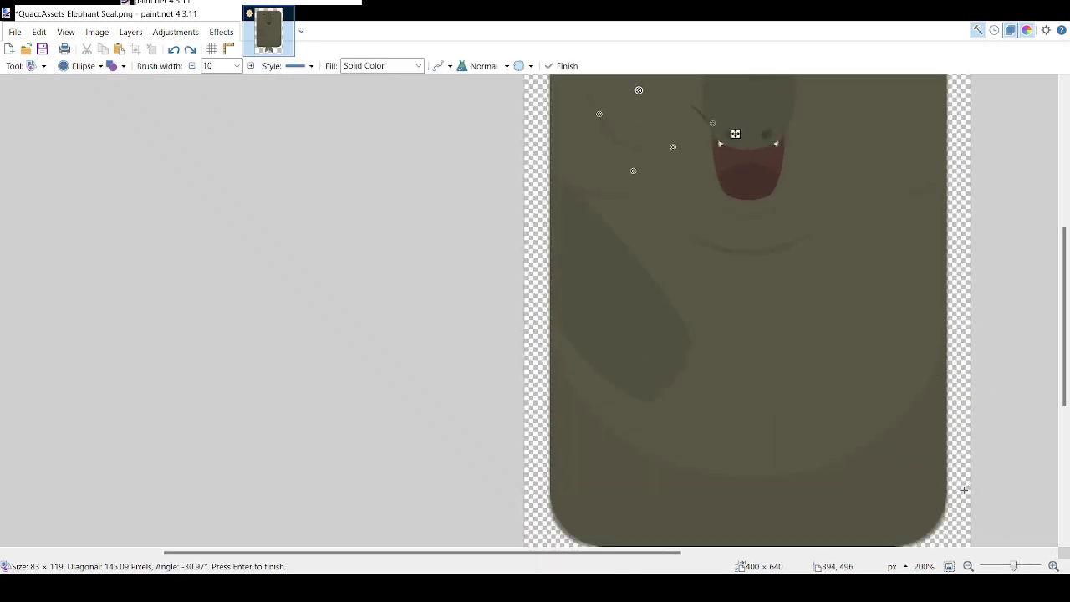
scroll(872, 390, up, 2)
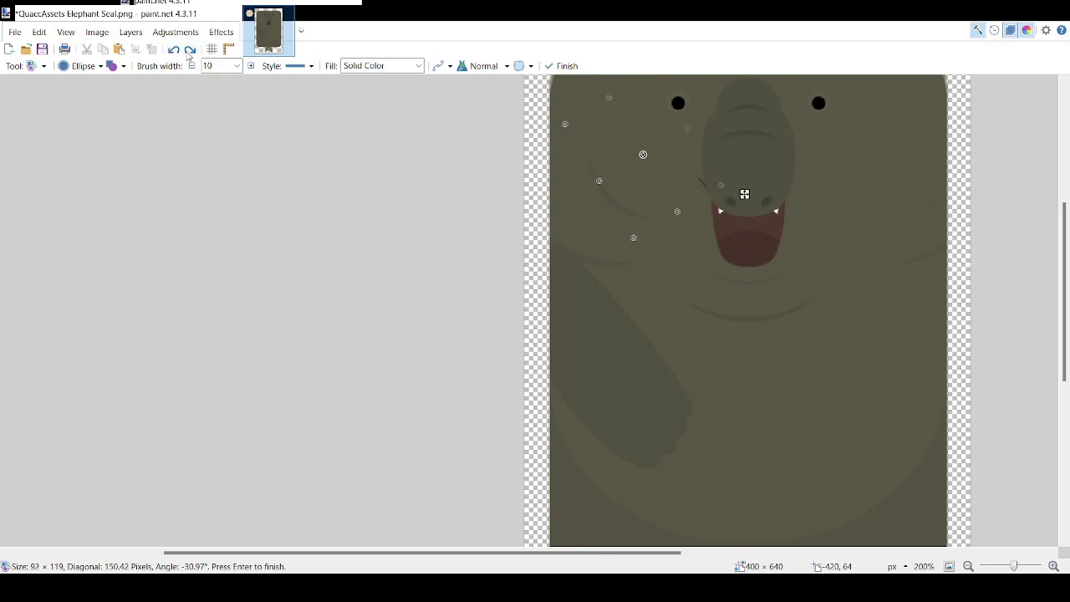
key(e)
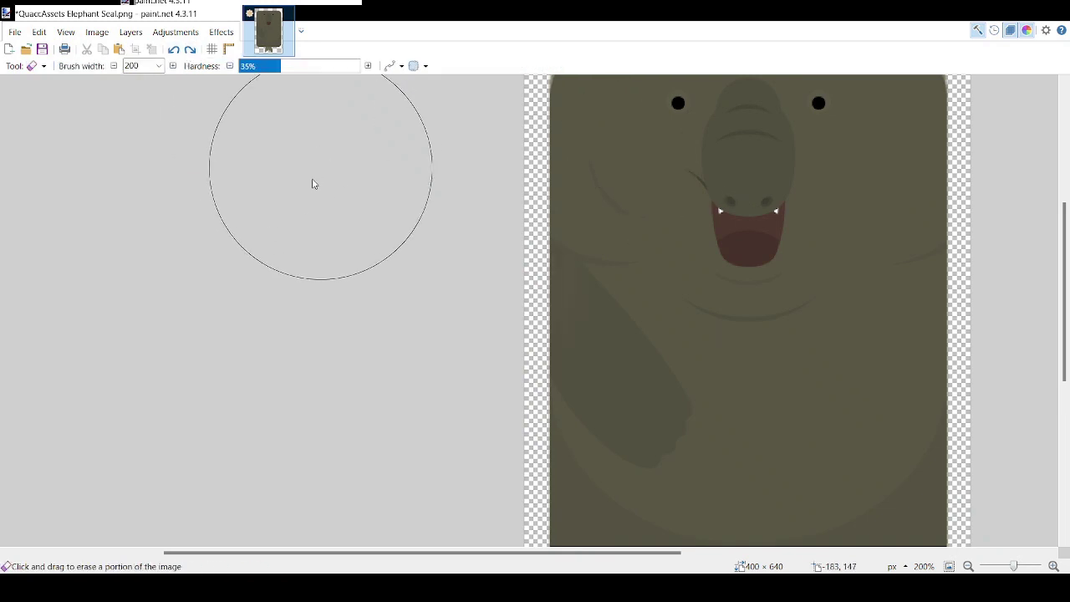
scroll(313, 184, up, 2)
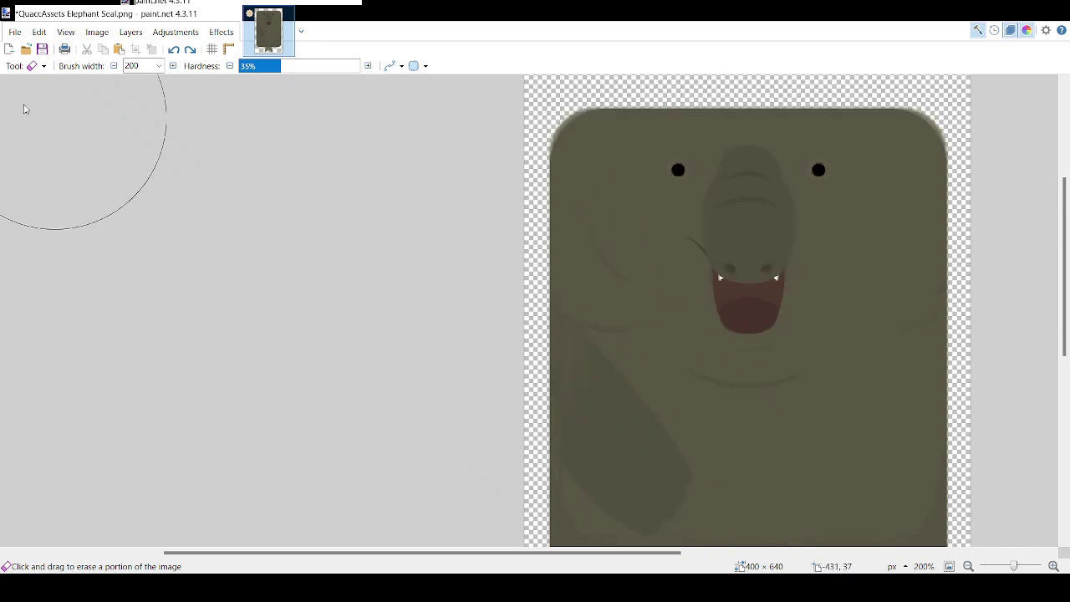
key(o)
drag(605, 308, 646, 315)
key(ctrl+z)
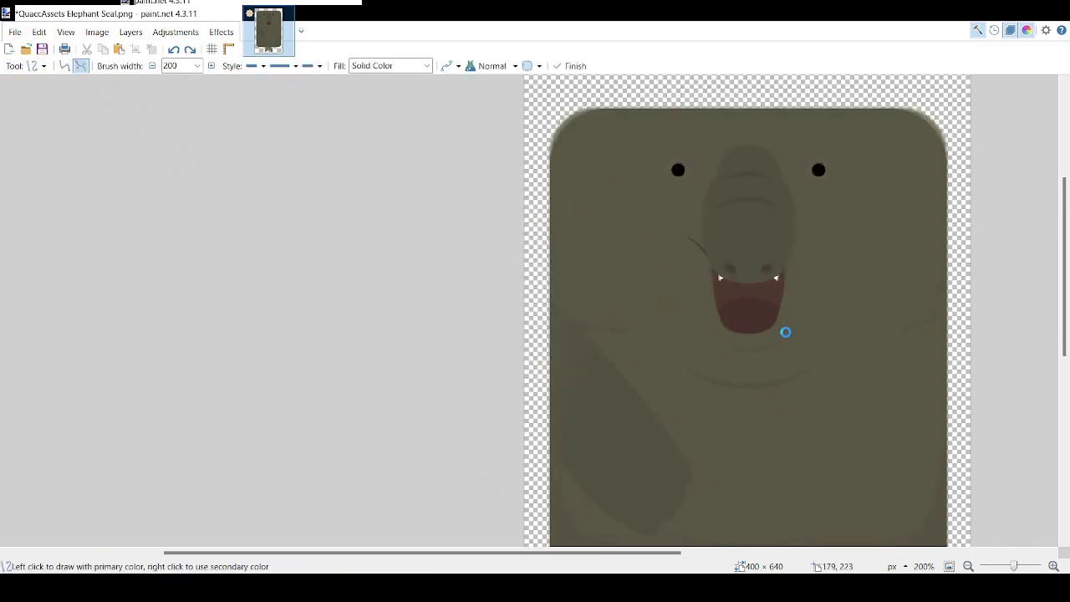
Step: Set the brush width to 20 px and the eraser hardness to 100%, and cover the crease above the flipper with a body-coloured line
text(e)
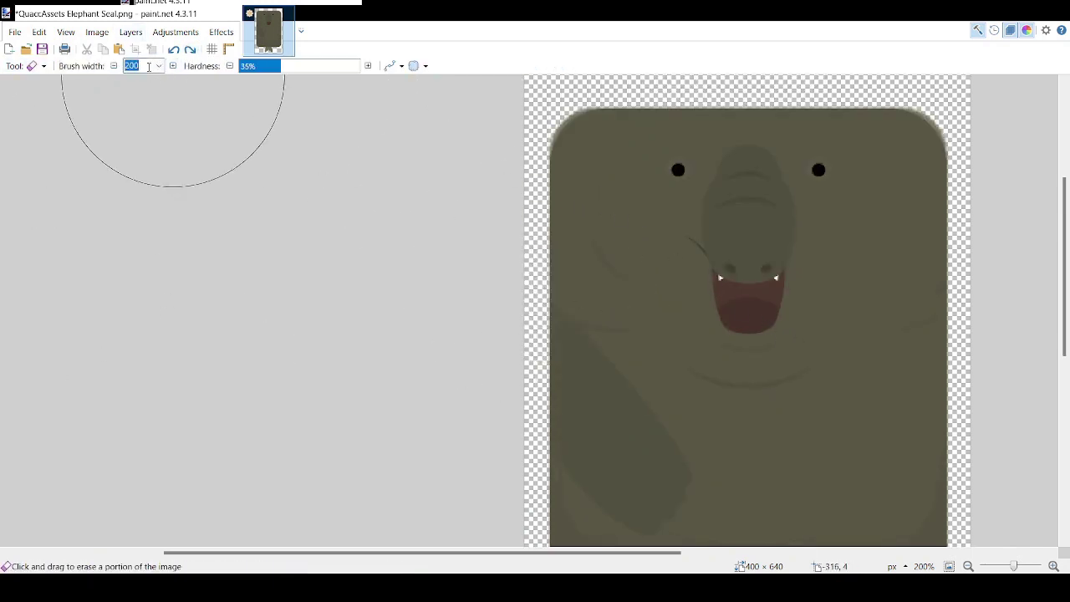
text(20)
drag(286, 70, 361, 70)
click(38, 66)
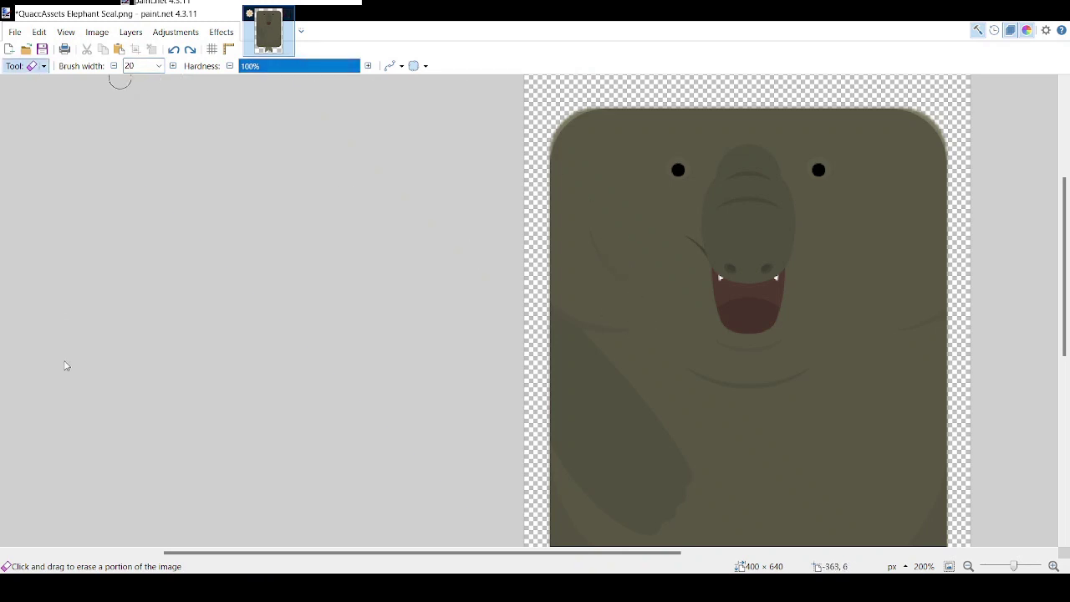
key(o)
mouse_move(657, 329)
mouse_down()
mouse_move(547, 291)
mouse_move(582, 332)
mouse_move(574, 330)
mouse_up()
key(Return)
Step: Redraw the flipper's upper edge with a flipper-coloured 20 px line about 131 px long, starting outside the body's left edge
drag(536, 267, 596, 383)
key(ctrl+z)
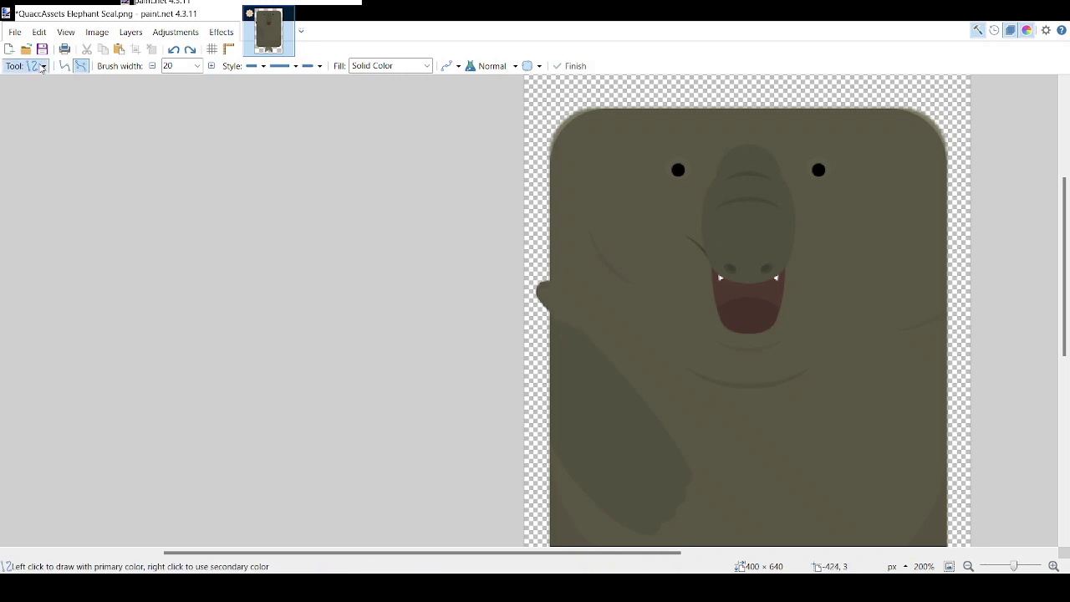
key(k)
key(o)
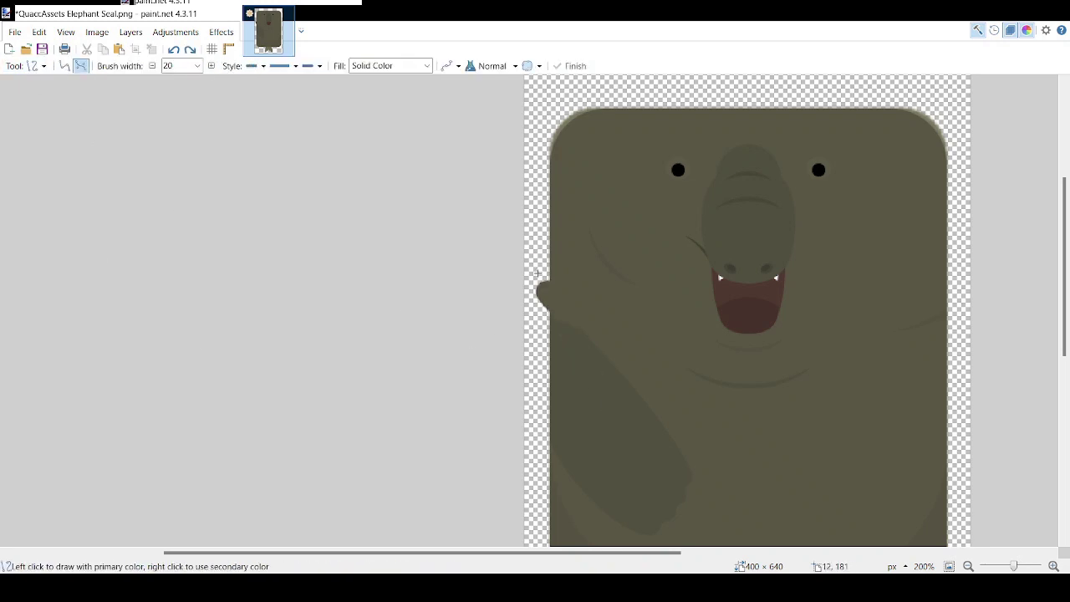
drag(535, 272, 617, 396)
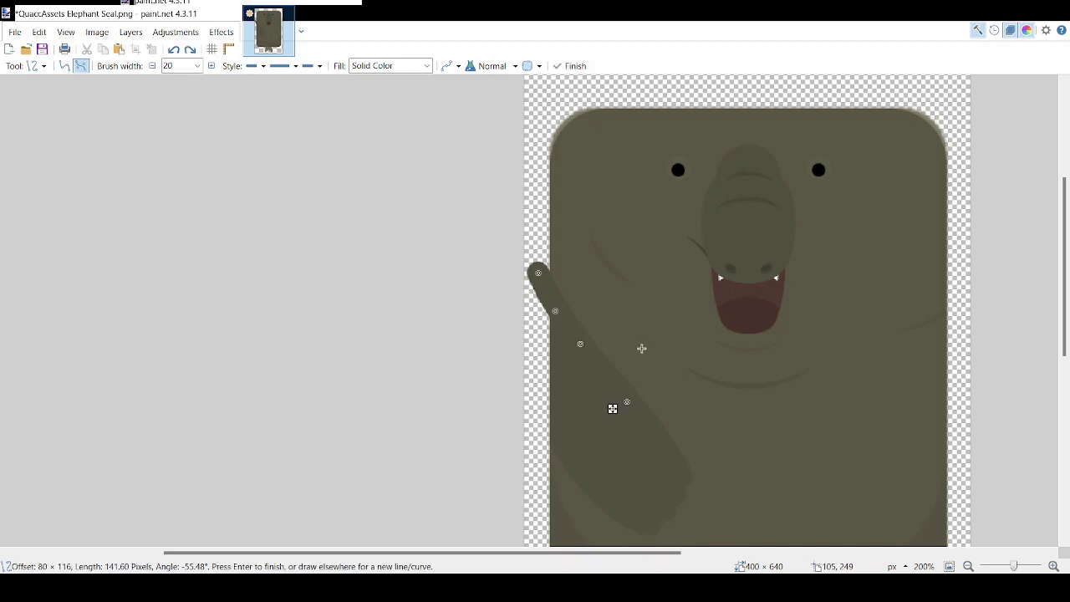
drag(537, 272, 530, 293)
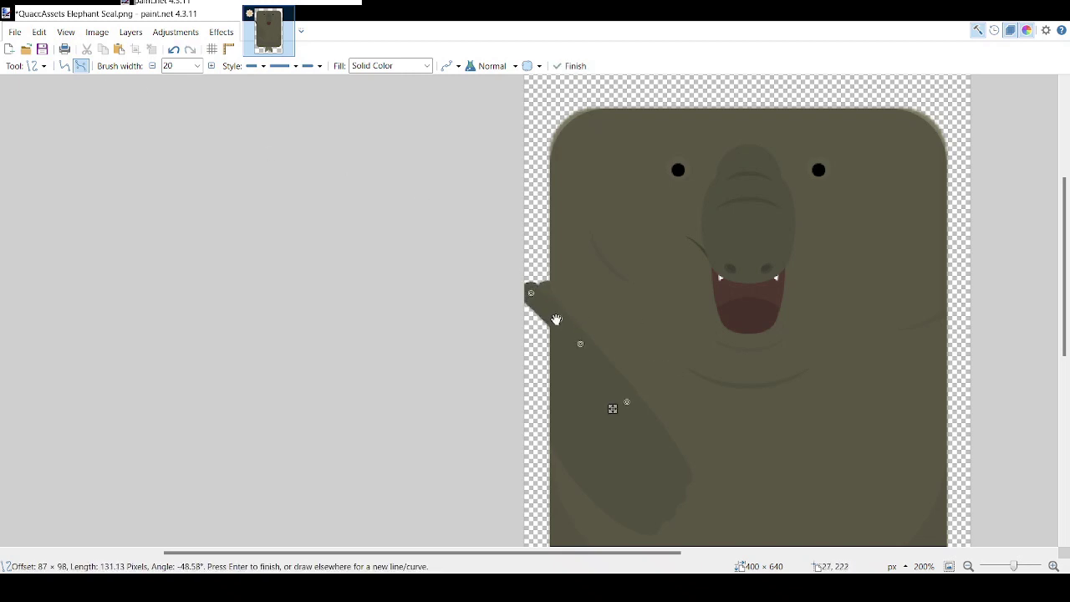
key(Return)
Step: Select the strip outside the body's left edge and delete the line ends sticking out there, clearing the selection
click(33, 66)
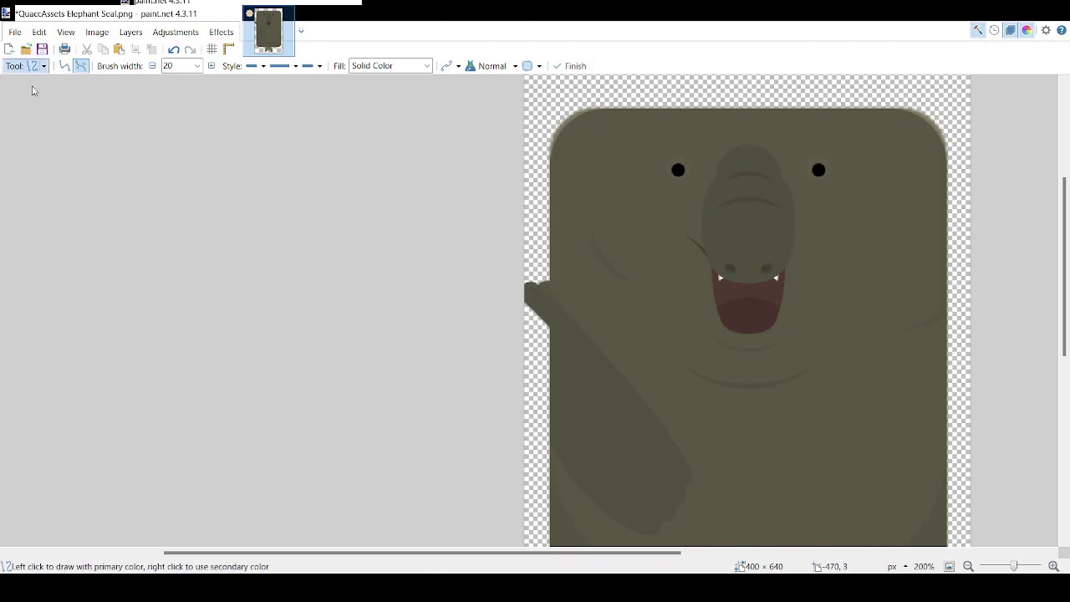
click(33, 87)
mouse_move(524, 198)
mouse_down()
mouse_move(544, 251)
mouse_move(536, 361)
mouse_move(551, 372)
mouse_up()
key(m)
key(ctrl+d)
Step: Lasso the lower body and tail below the flipper and drop the selection
scroll(696, 349, down, 2)
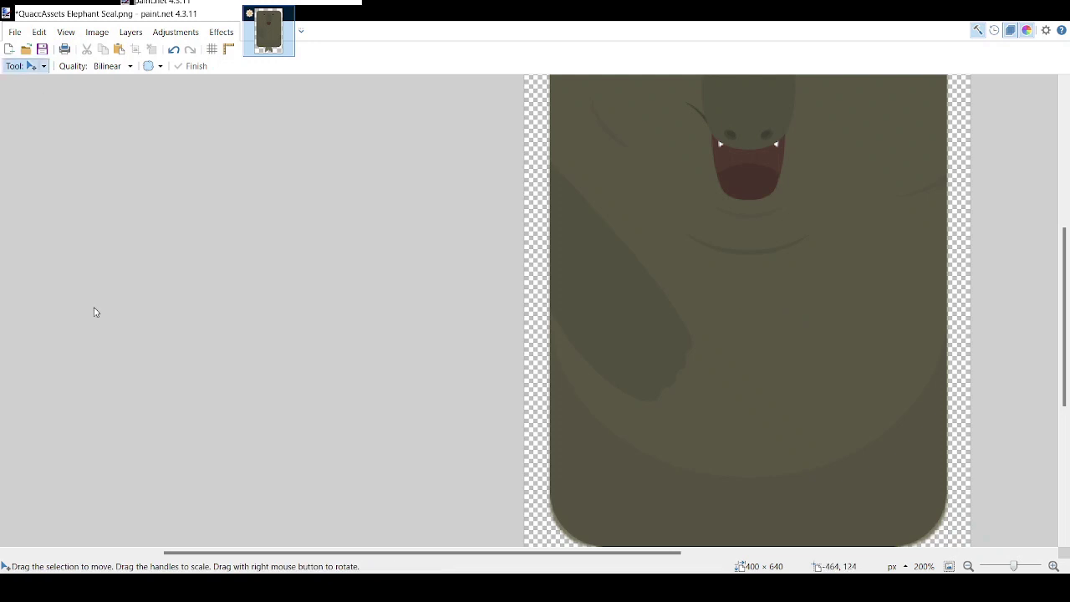
key(s)
key(s)
mouse_move(447, 238)
mouse_down()
mouse_move(682, 432)
mouse_move(927, 315)
mouse_move(961, 163)
mouse_up()
drag(970, 539, 497, 380)
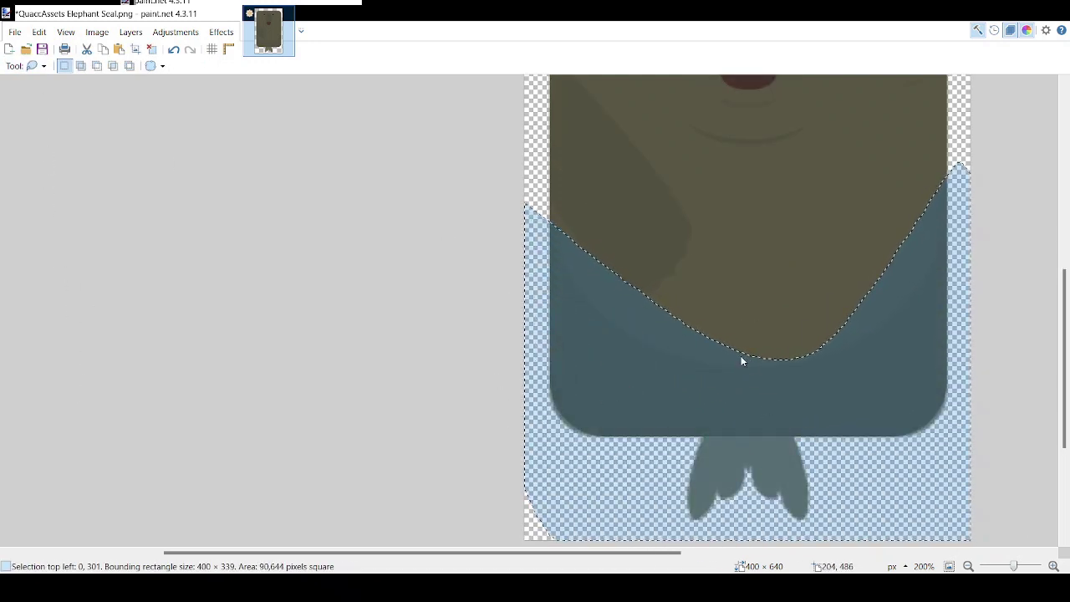
click(741, 360)
key(ctrl+z)
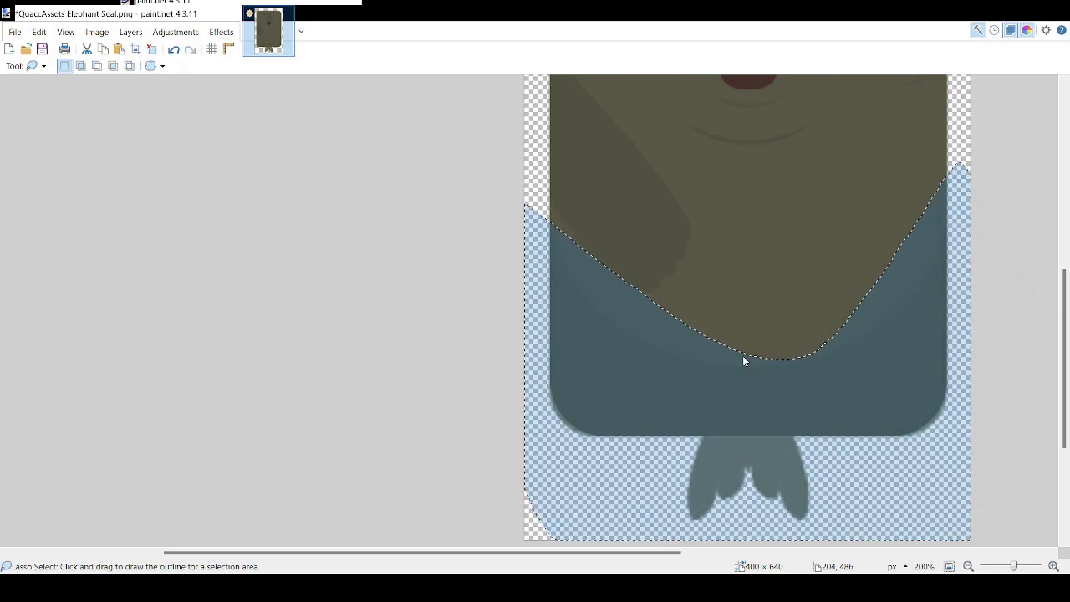
key(m)
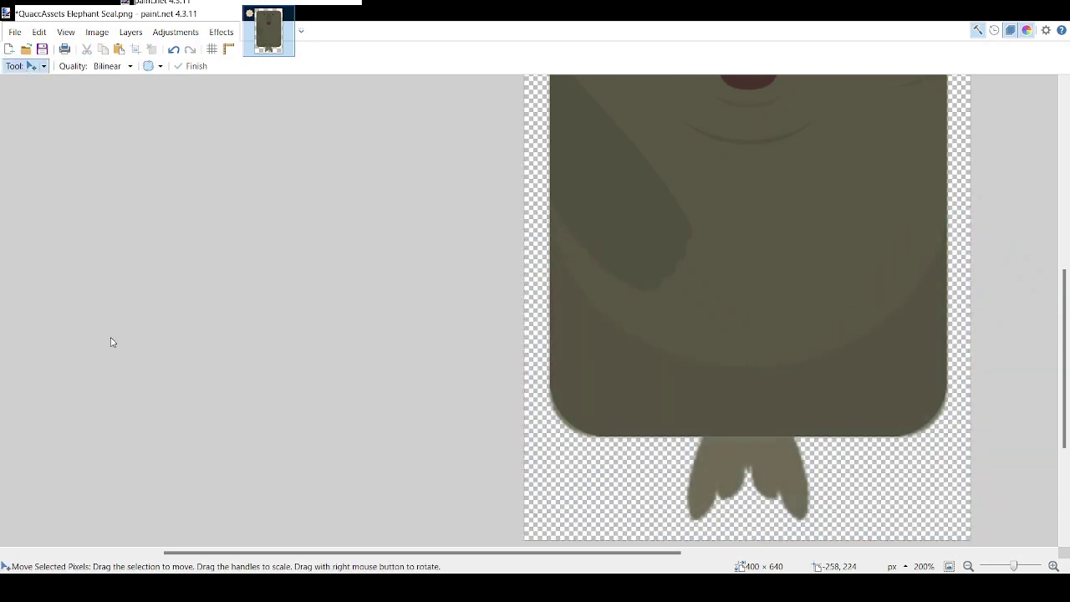
Step: Cover the dark lower body with a body-coloured rounded rectangle of corner size 50, about 356 × 248 px, and commit it
key(o)
drag(559, 200, 881, 446)
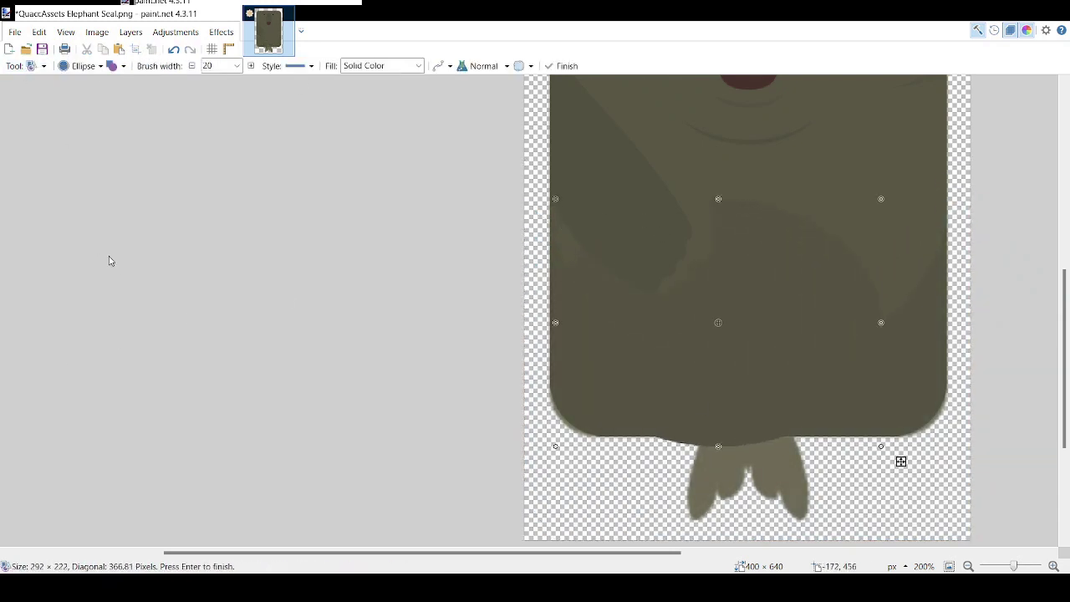
click(87, 199)
drag(725, 449, 733, 440)
drag(881, 318, 946, 317)
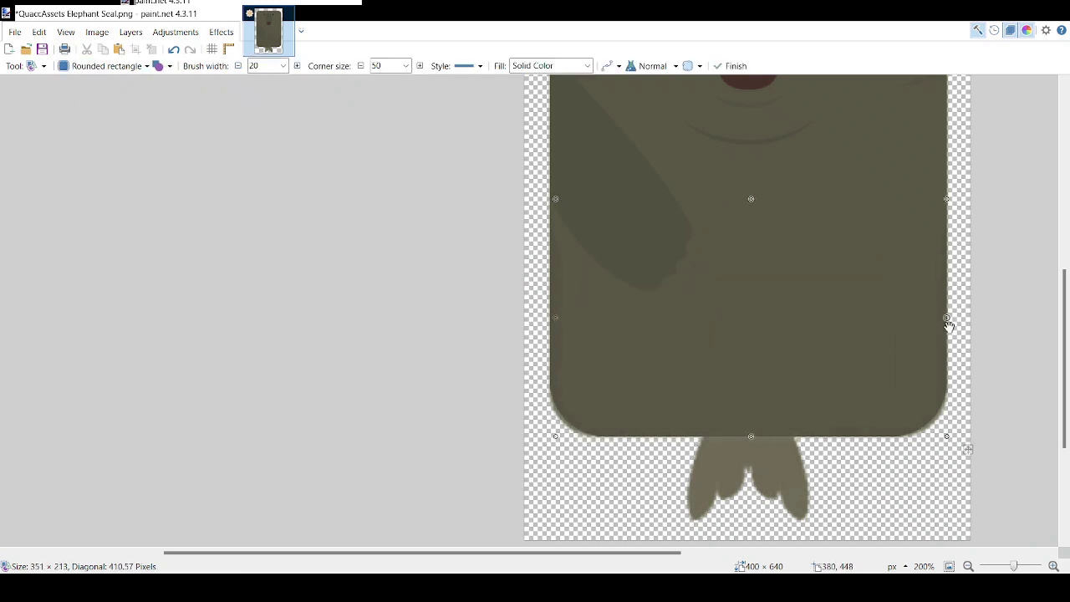
drag(750, 199, 750, 161)
drag(557, 296, 550, 297)
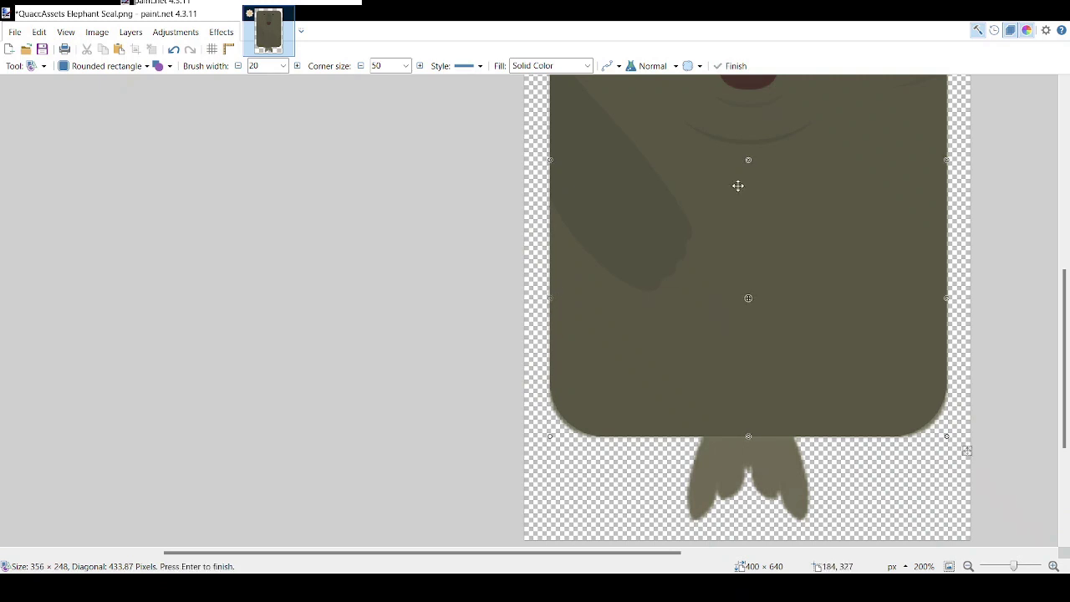
key(Return)
scroll(945, 243, up, 2)
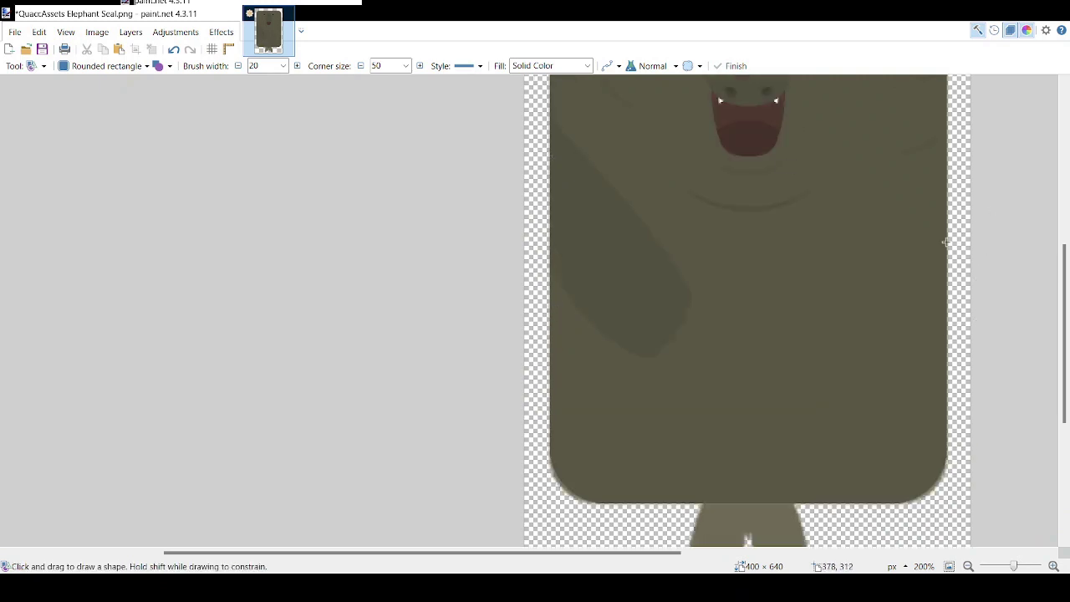
Step: Undo the rounded rectangle drawn over the lower body
key(ctrl+z)
key(ctrl+z)
key(ctrl+z)
key(ctrl+z)
key(ctrl+z)
key(ctrl+z)
key(ctrl+z)
Step: Draw a body-wide rounded rectangle of corner size 50, about 356 × 239 px, over the lower body and commit it
scroll(727, 334, down, 2)
drag(551, 238, 915, 436)
drag(916, 308, 950, 311)
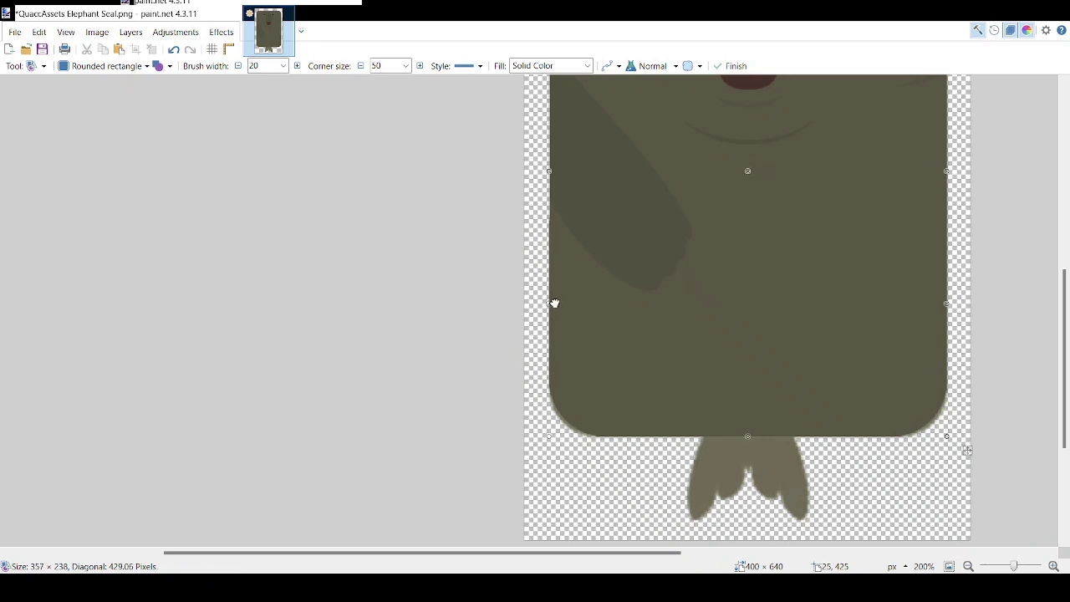
drag(555, 303, 557, 303)
drag(755, 436, 755, 438)
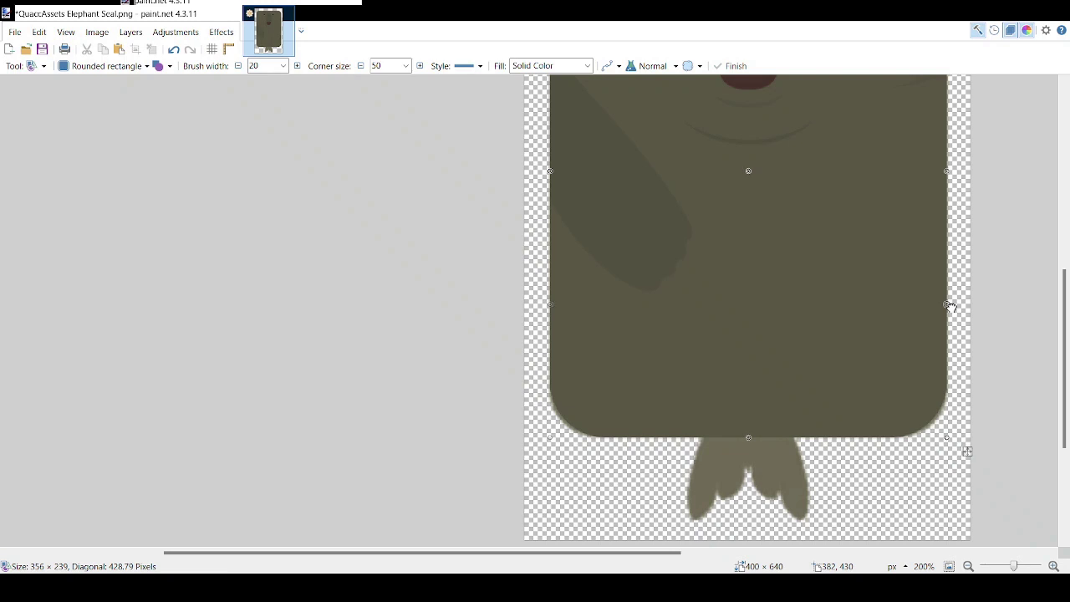
key(Return)
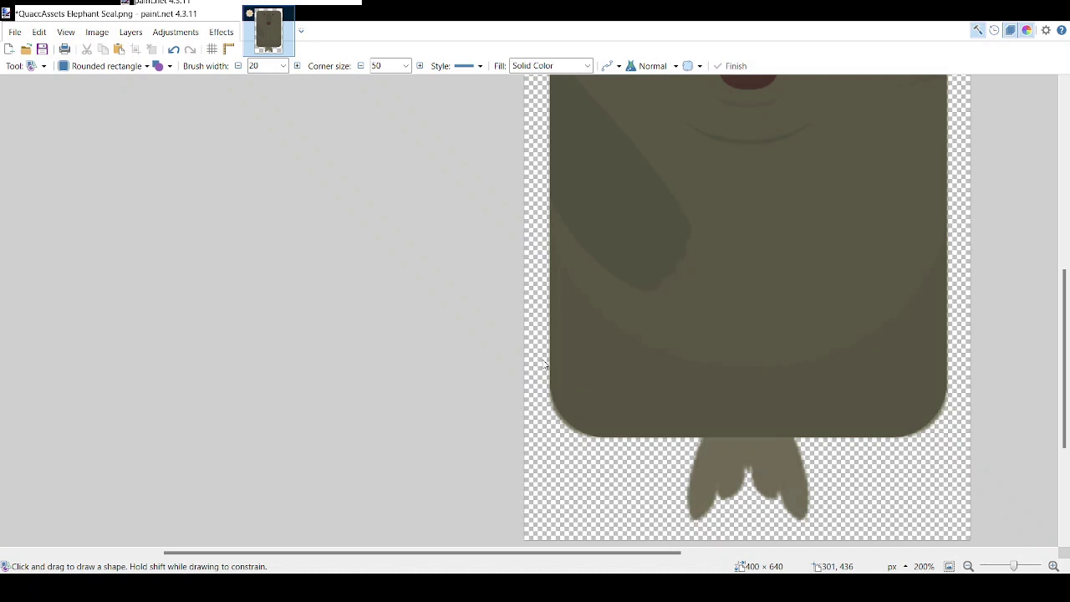
Step: Lasso the curved lower belly area, about 387 × 217 px, move it down about 27 px, and drop the selection
mouse_move(1011, 568)
mouse_down()
mouse_move(995, 567)
mouse_move(1010, 568)
mouse_up()
scroll(794, 439, up, 1)
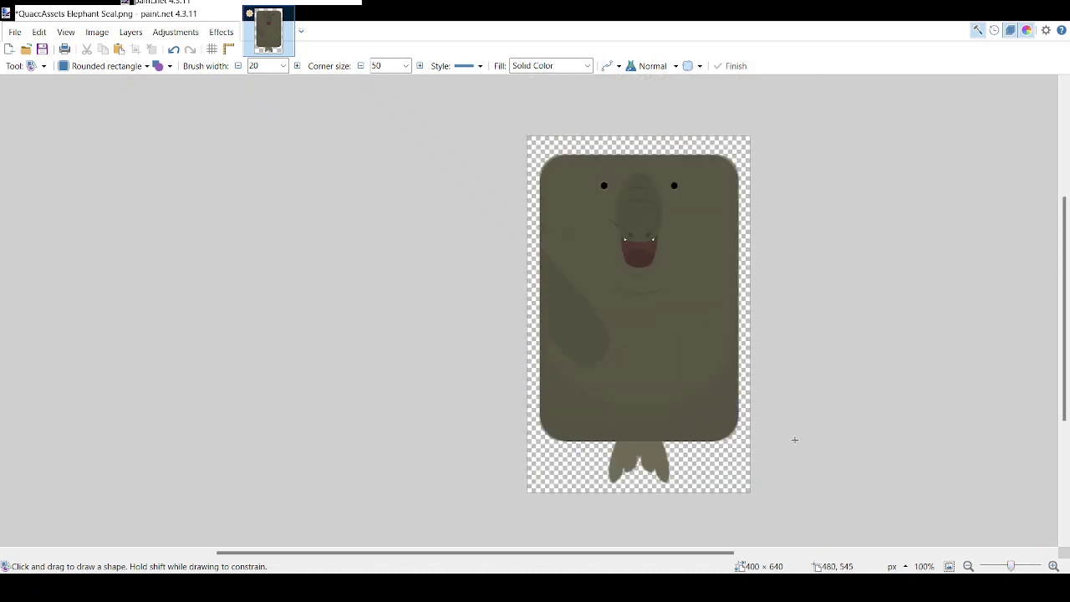
scroll(757, 410, up, 2)
drag(662, 553, 555, 553)
key(s)
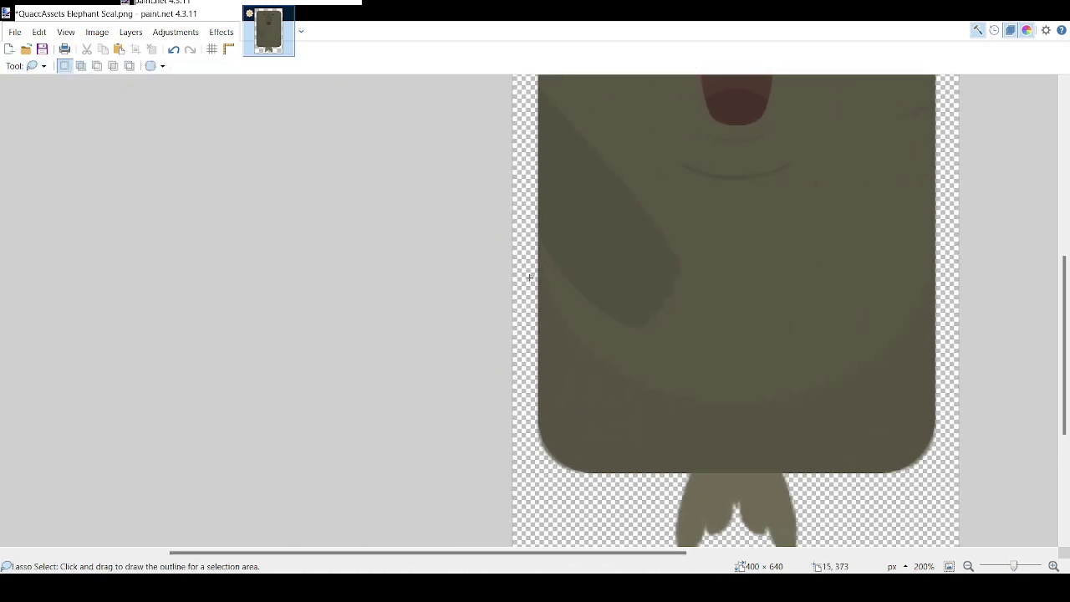
mouse_move(529, 275)
mouse_down()
mouse_move(686, 432)
mouse_move(909, 382)
mouse_move(853, 239)
mouse_move(531, 214)
mouse_up()
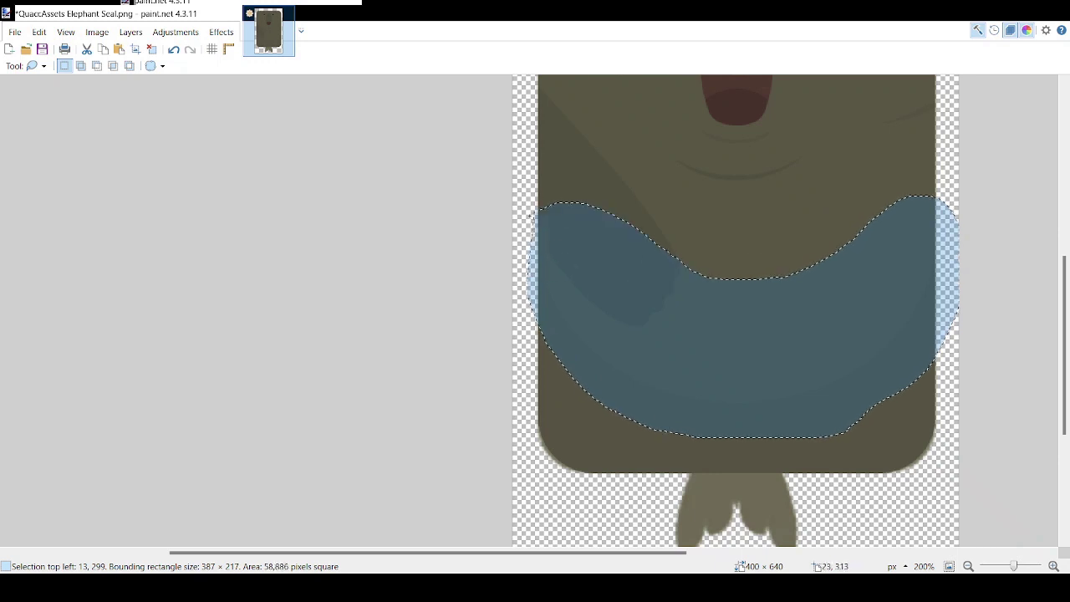
key(m)
drag(769, 323, 769, 325)
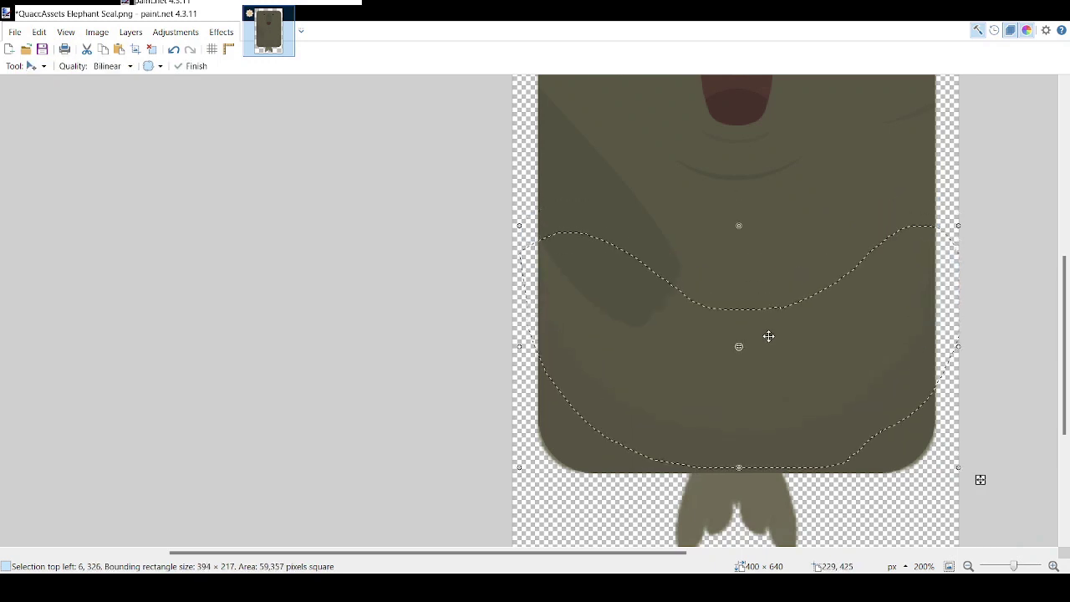
key(ctrl+d)
Step: Draw a line from outside the body's left edge along the flipper's lower edge and set its brush width to 12
key(o)
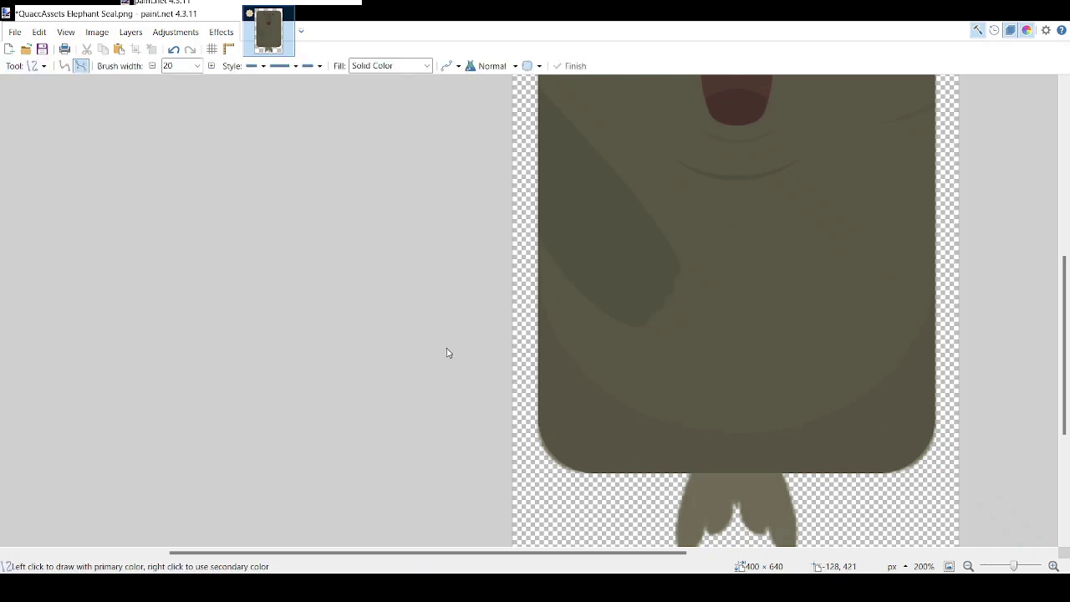
key(e)
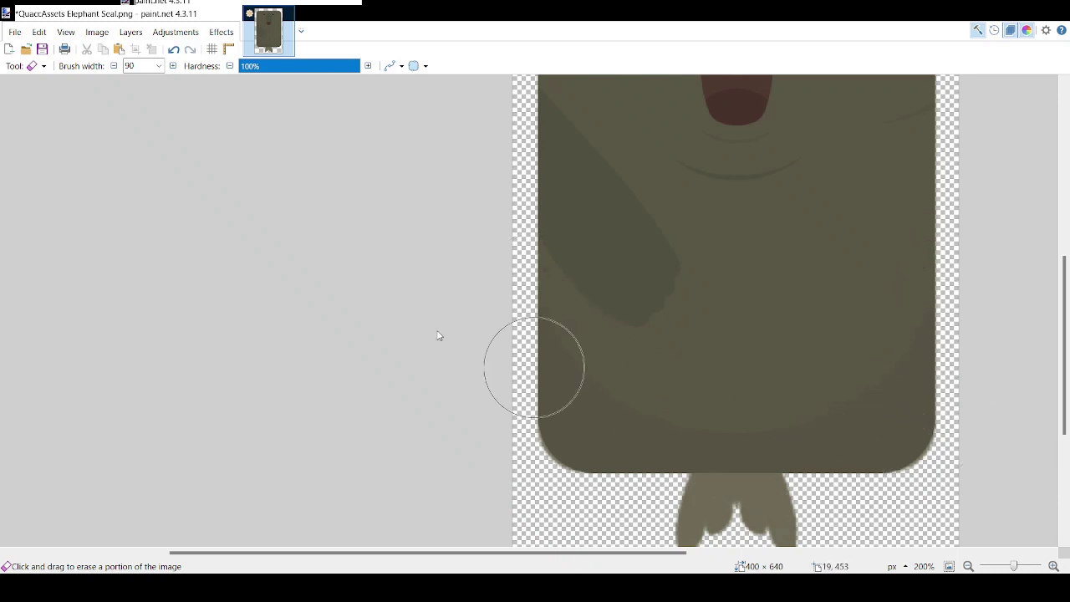
key(o)
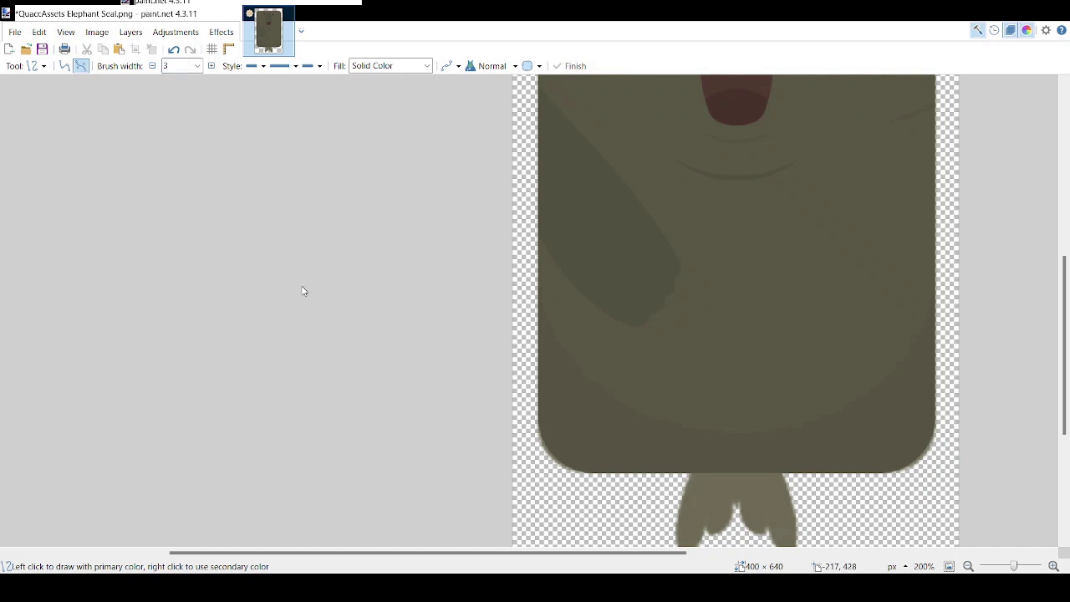
drag(520, 214, 597, 299)
click(213, 67)
click(213, 67)
click(213, 67)
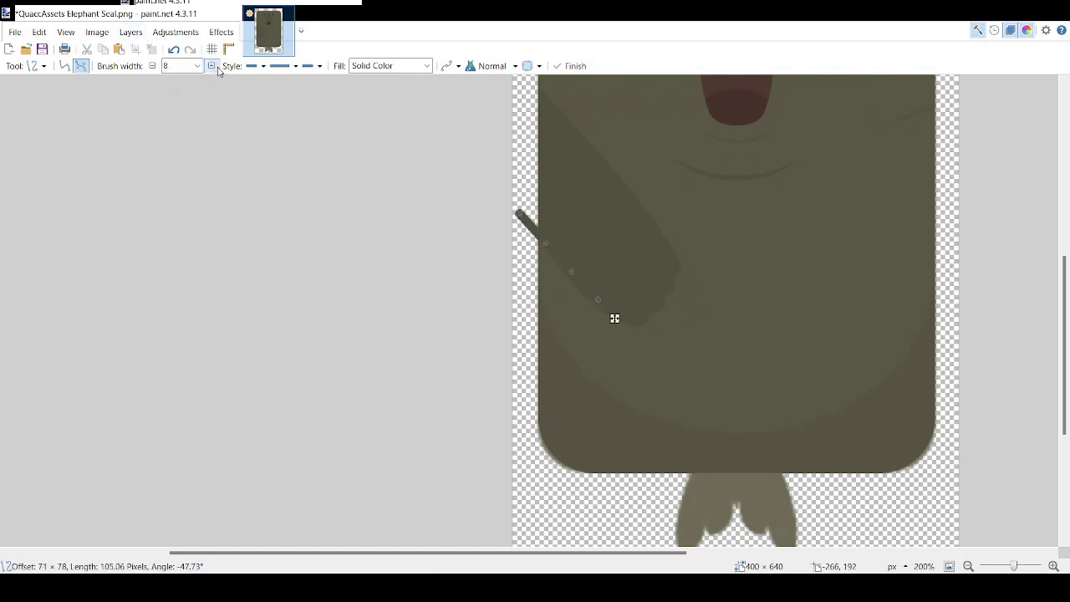
click(213, 67)
click(213, 67)
click(213, 67)
Step: Bend the new line into a curve following the flipper's lower edge, extend it to the flipper tip, and commit it
drag(547, 243, 543, 256)
drag(573, 271, 576, 291)
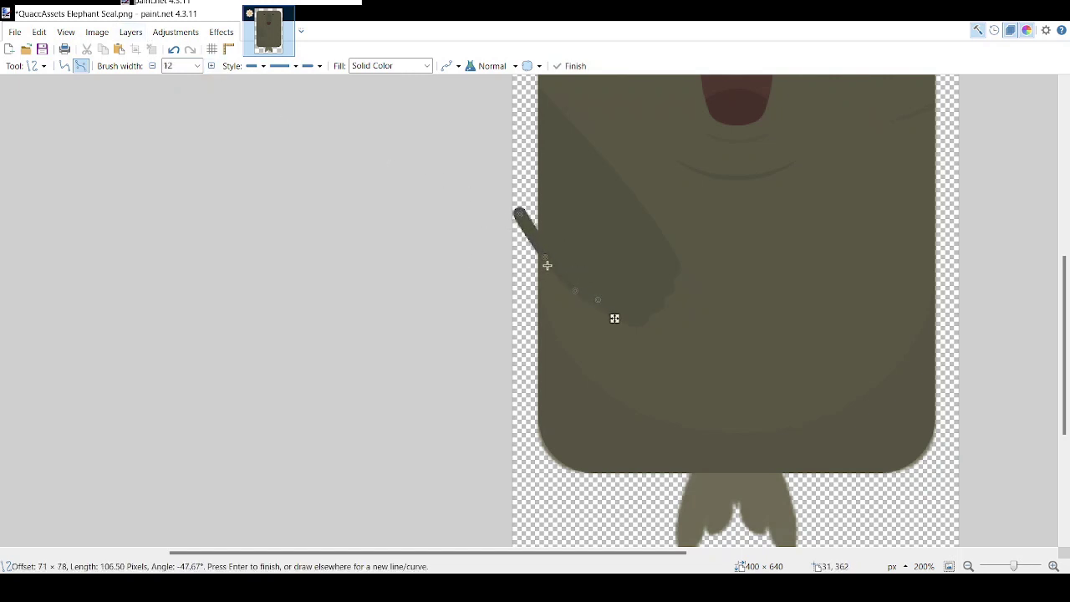
drag(543, 257, 535, 257)
drag(519, 215, 522, 208)
drag(597, 300, 629, 316)
drag(533, 260, 531, 256)
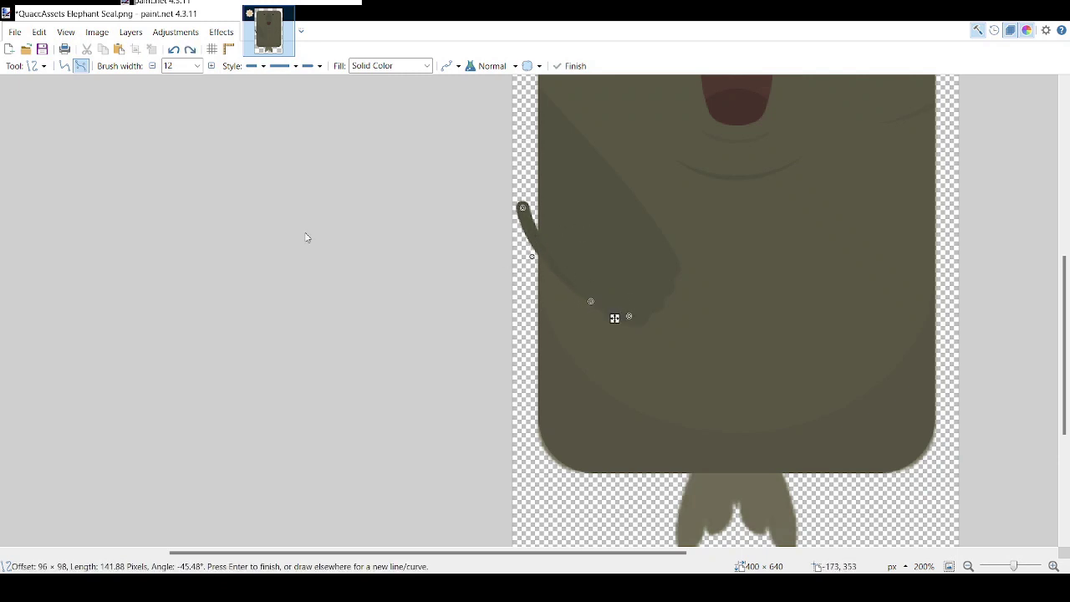
key(Return)
Step: Select the strip outside the body's left edge and remove the end of the flipper curve sticking out there
key(s)
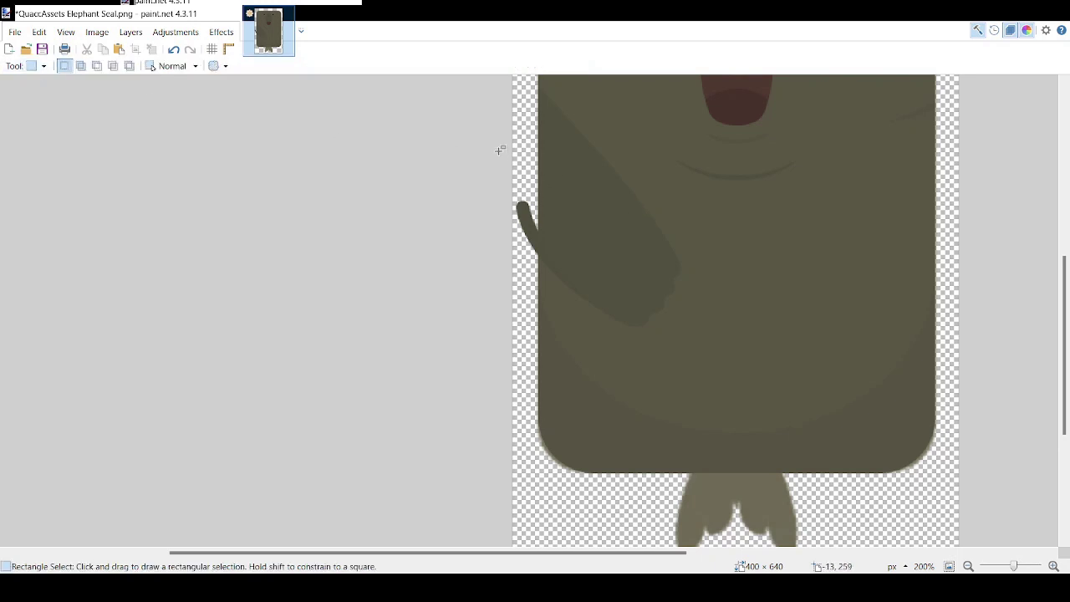
drag(497, 150, 543, 328)
key(m)
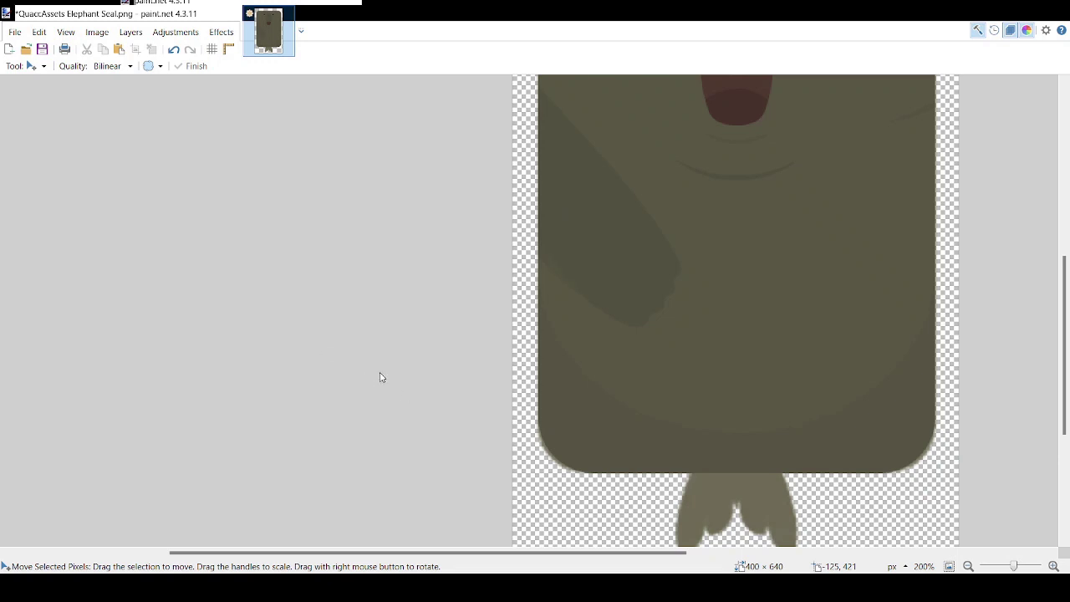
Step: Cover the outer left tail fin with a dark rounded rectangle about 28 × 92 px, tilted about 16°, and commit it
drag(1014, 568, 1010, 567)
scroll(771, 422, up, 2)
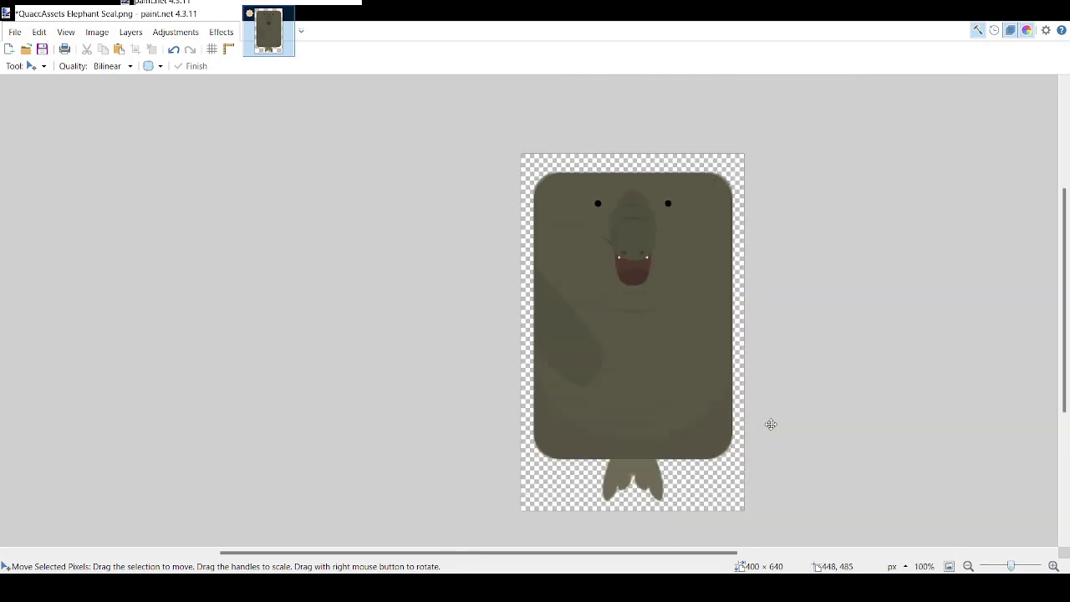
ctrl+scroll(769, 424, up, 2)
scroll(760, 530, down, 1)
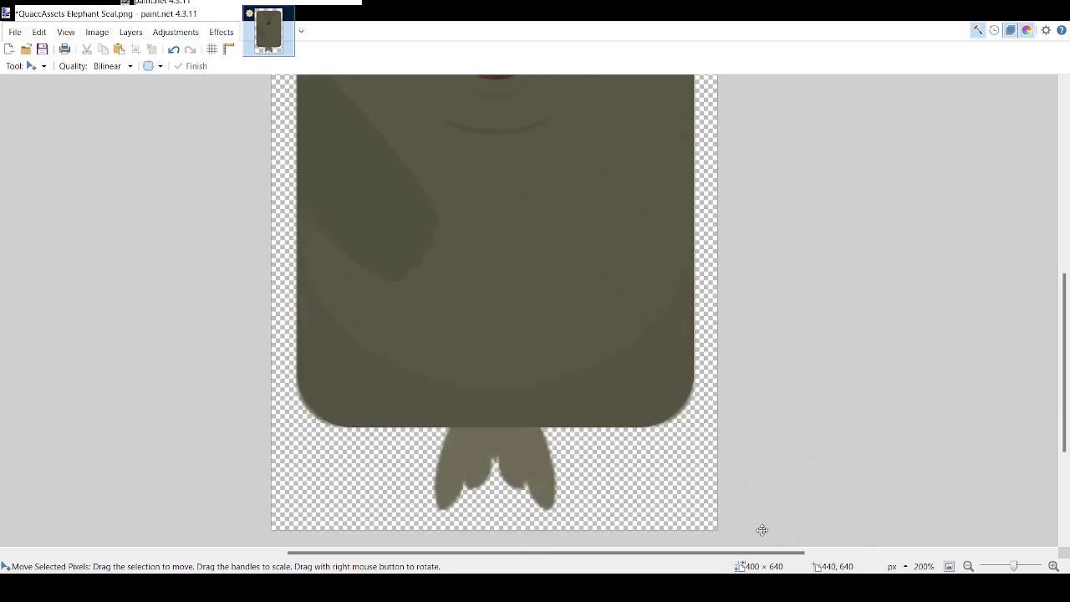
drag(748, 554, 640, 556)
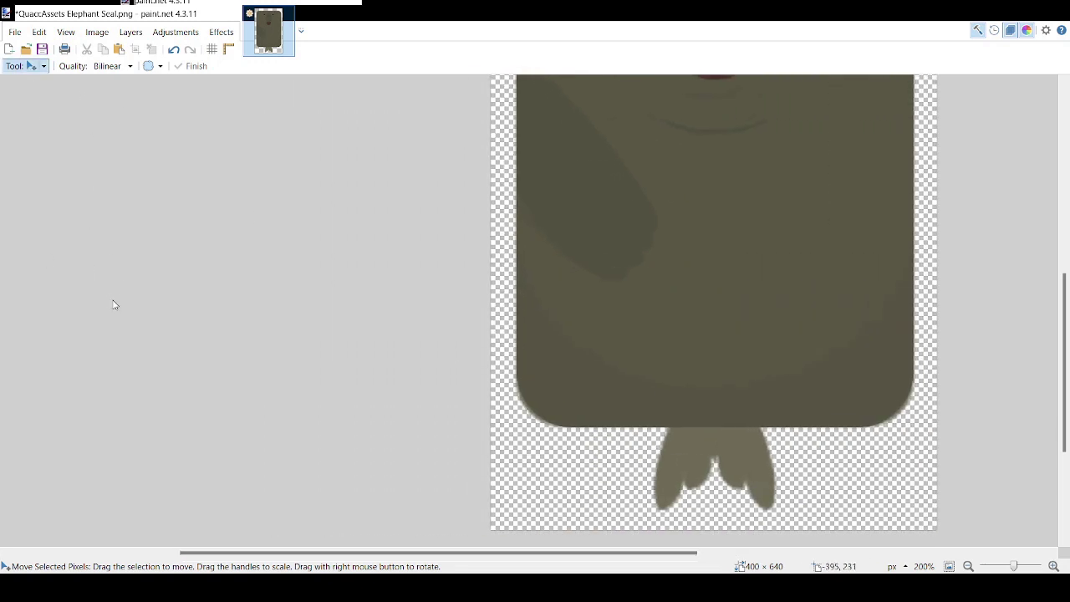
key(k)
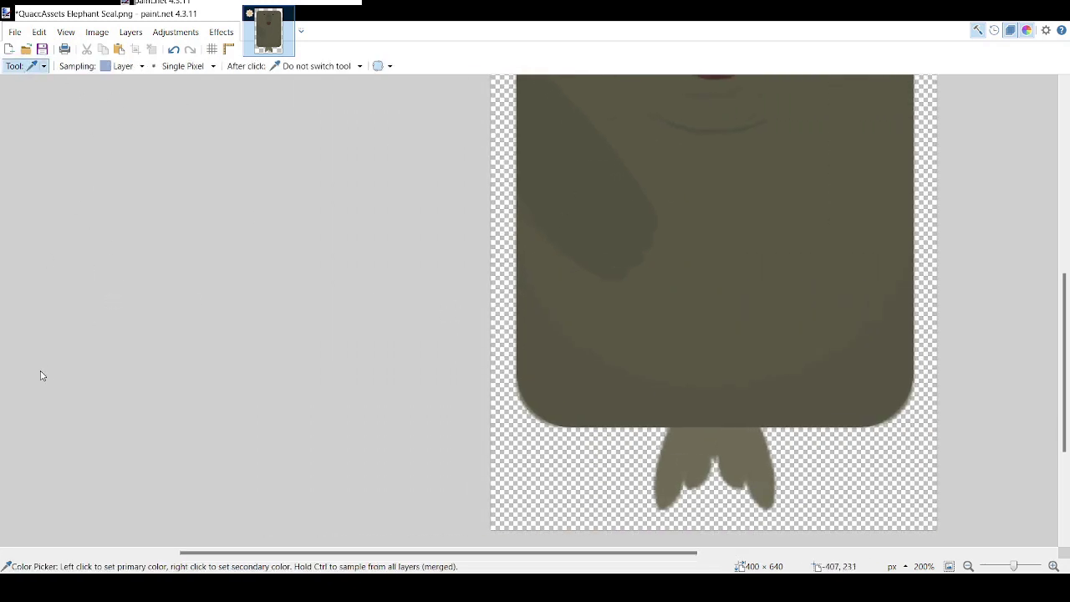
key(o)
scroll(735, 362, down, 1)
key(o)
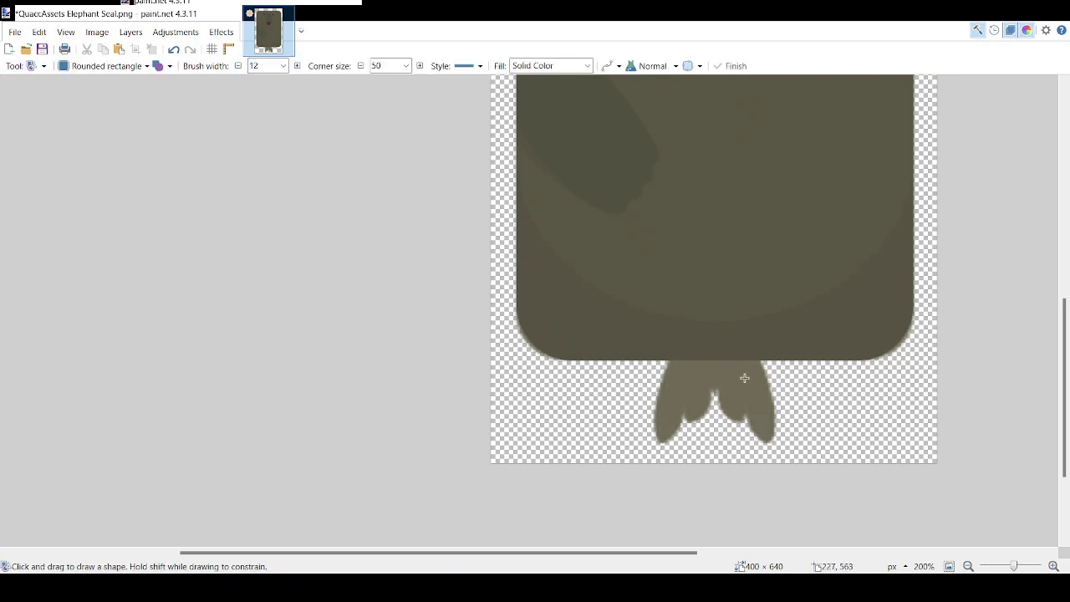
mouse_move(662, 348)
mouse_down()
mouse_move(685, 439)
mouse_move(698, 405)
mouse_move(689, 342)
mouse_up()
drag(665, 385, 662, 381)
drag(702, 396, 702, 398)
drag(662, 435, 662, 440)
drag(688, 395, 692, 394)
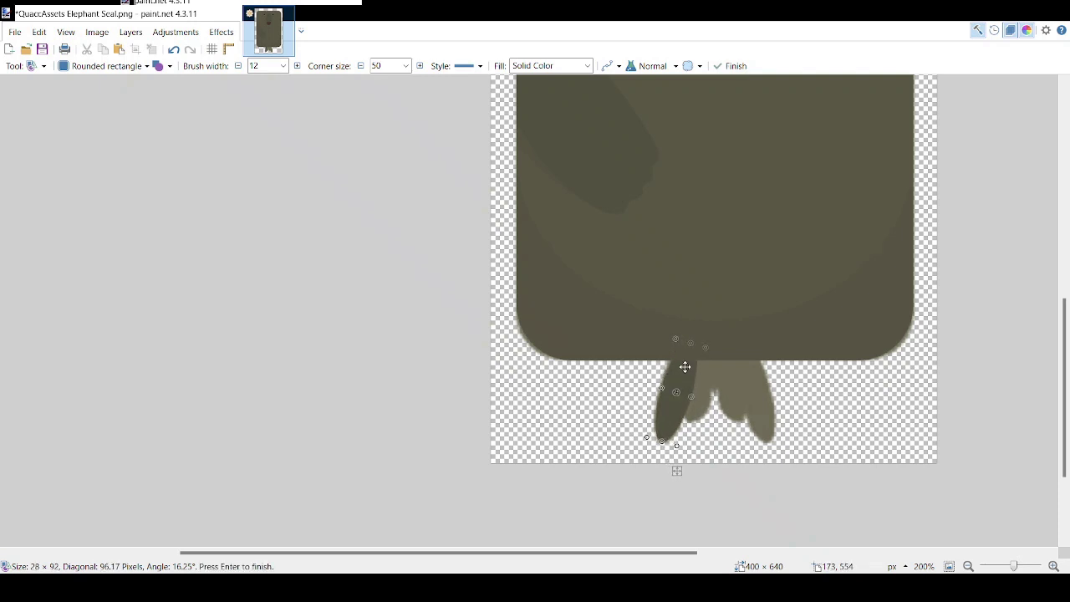
click(796, 403)
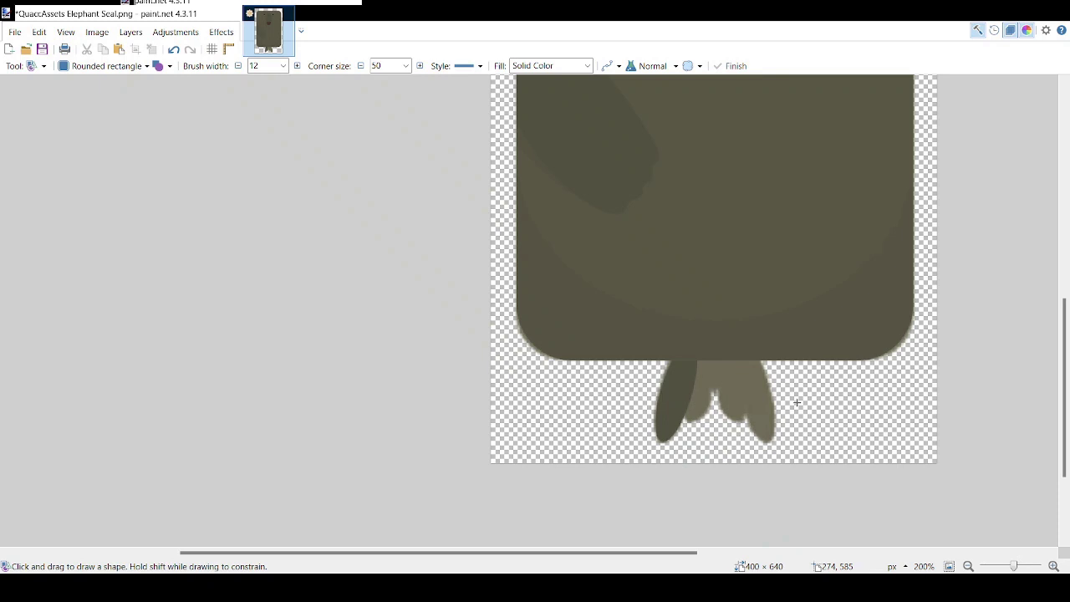
Step: Cover the inner left tail lobe with a tilted rounded shape about 24 × 52 px and fill the tail's base with one about 40 × 31 px
scroll(797, 403, up, 2)
drag(569, 320, 623, 437)
drag(637, 404, 629, 414)
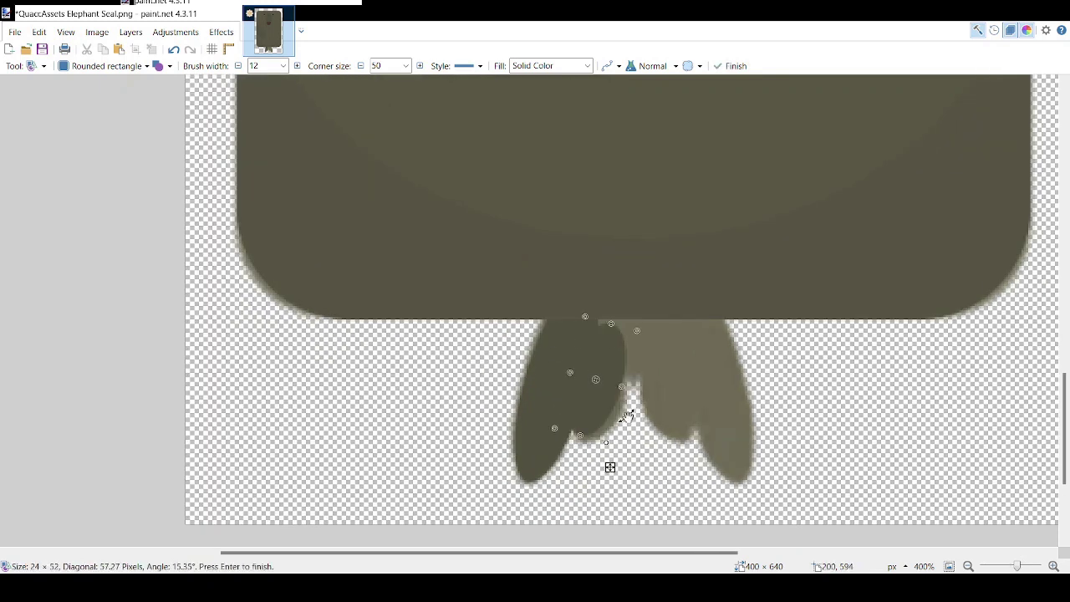
drag(615, 373, 628, 393)
mouse_move(615, 332)
mouse_down()
mouse_move(620, 319)
mouse_move(642, 393)
mouse_move(636, 341)
mouse_up()
click(682, 405)
drag(585, 301, 674, 371)
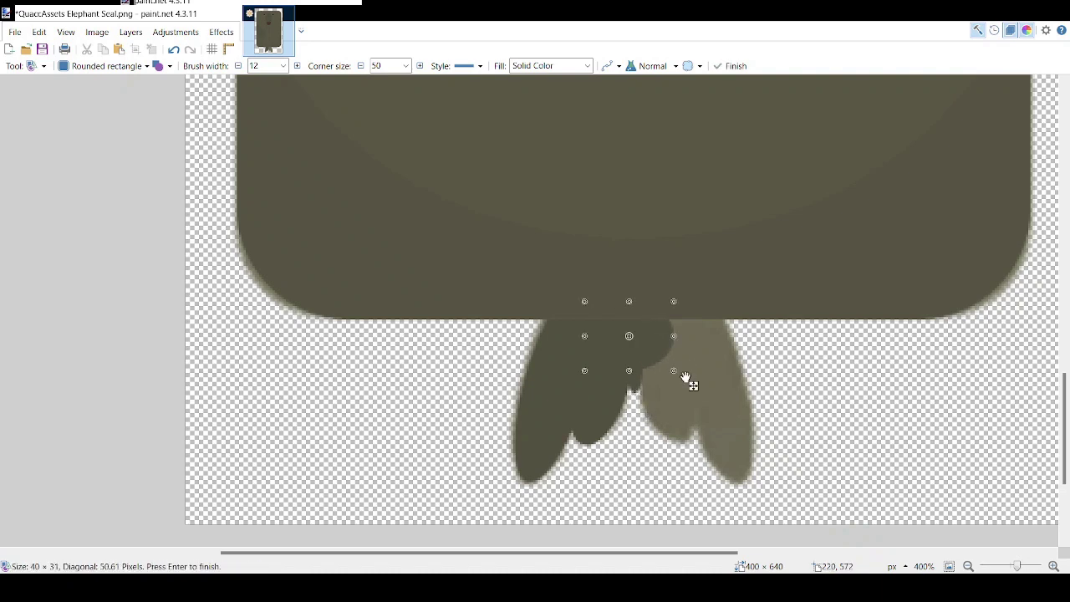
click(682, 361)
drag(1017, 566, 1013, 566)
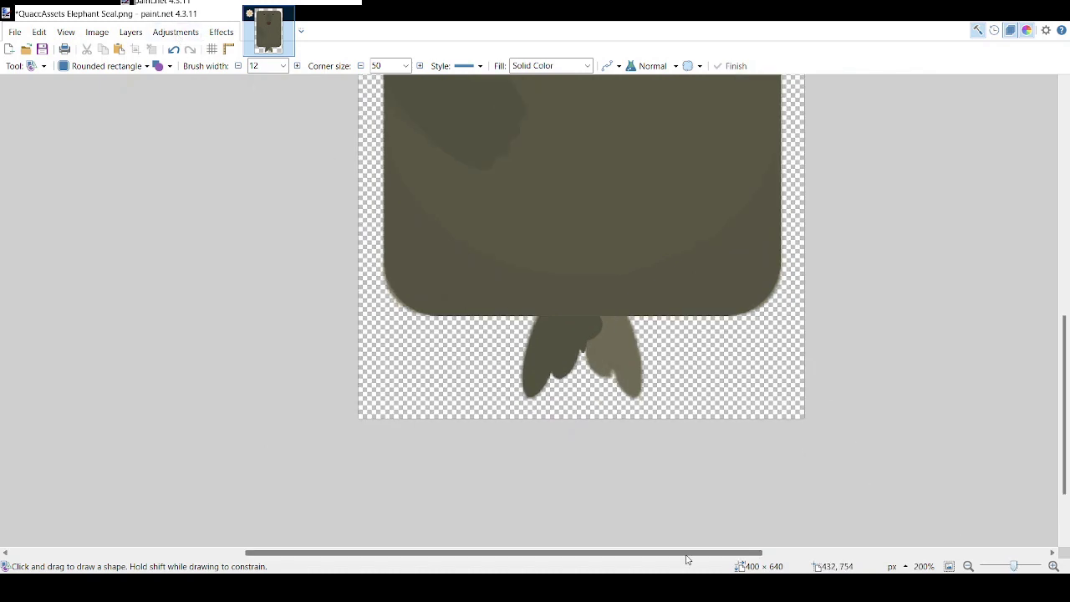
drag(685, 553, 641, 548)
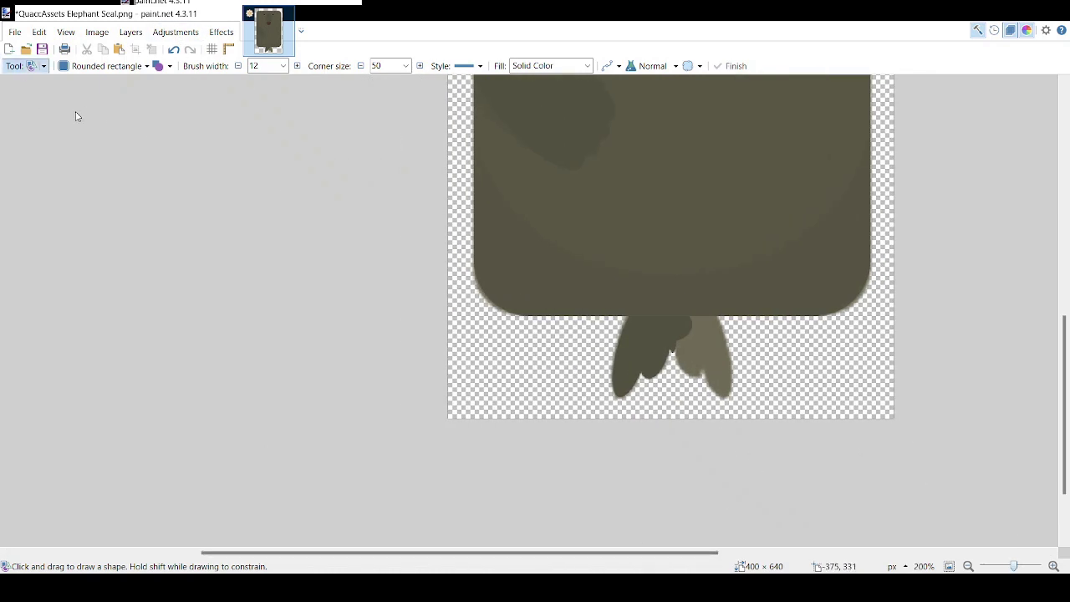
key(m)
drag(599, 291, 683, 321)
key(ctrl+z)
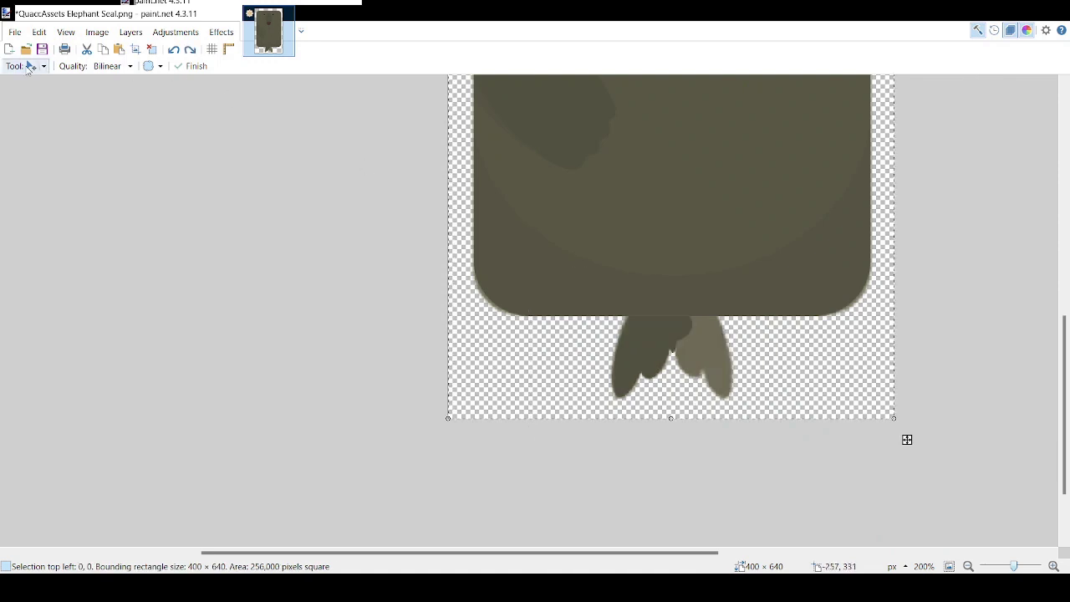
Step: Select the strip across the body's bottom edge and the tail's base, about 127 × 42 px, and drop the selection
key(s)
drag(599, 285, 739, 333)
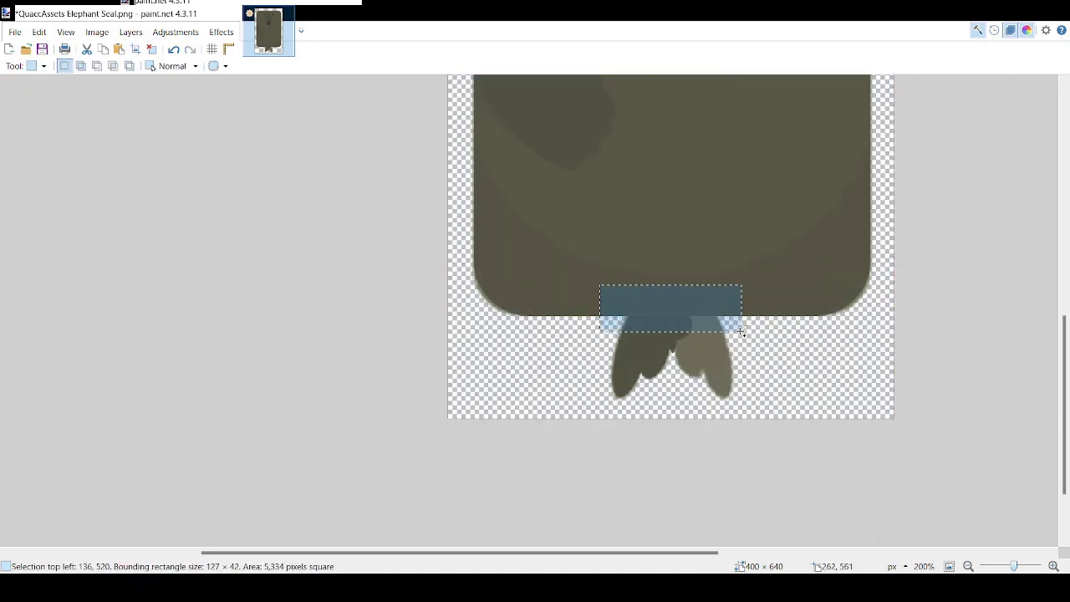
key(m)
key(ctrl+d)
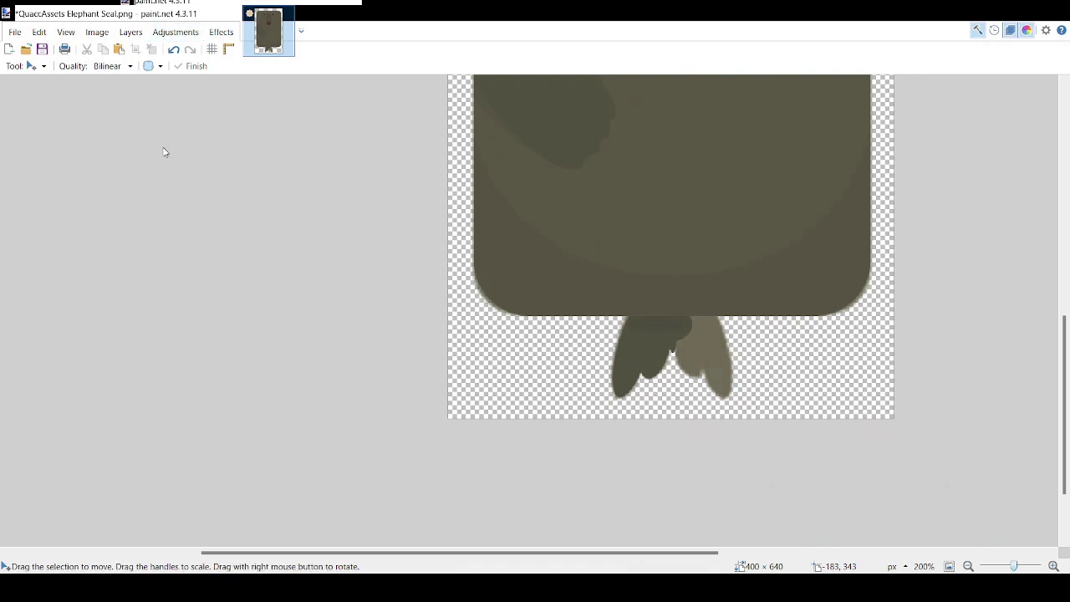
Step: Select a full-width band over the lower body and upper tail, about 400 × 262 px, and drop the selection
drag(1013, 566, 1014, 566)
key(s)
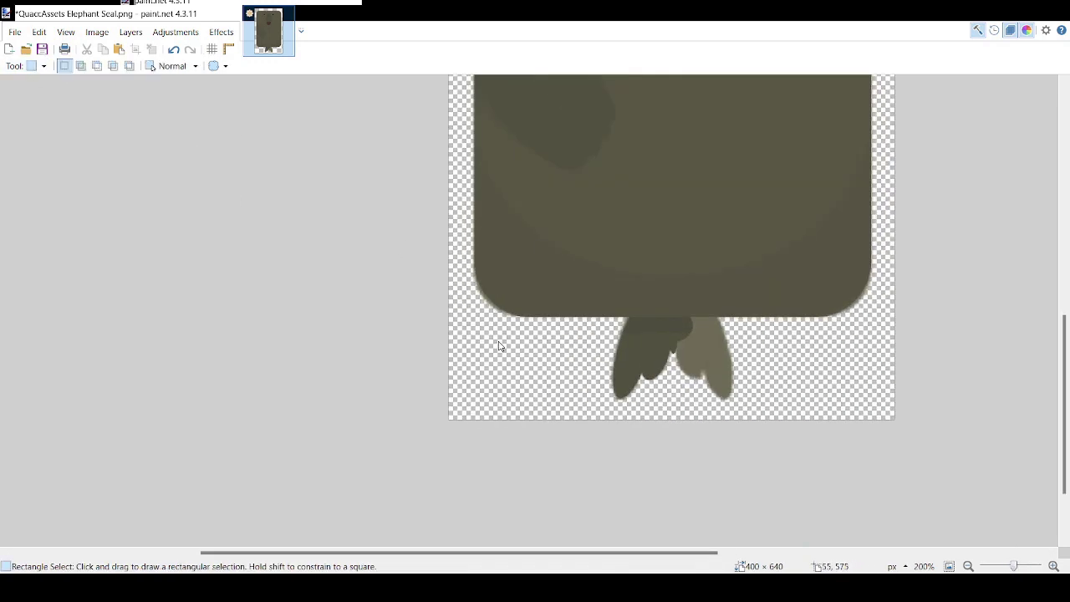
drag(438, 98, 991, 387)
key(m)
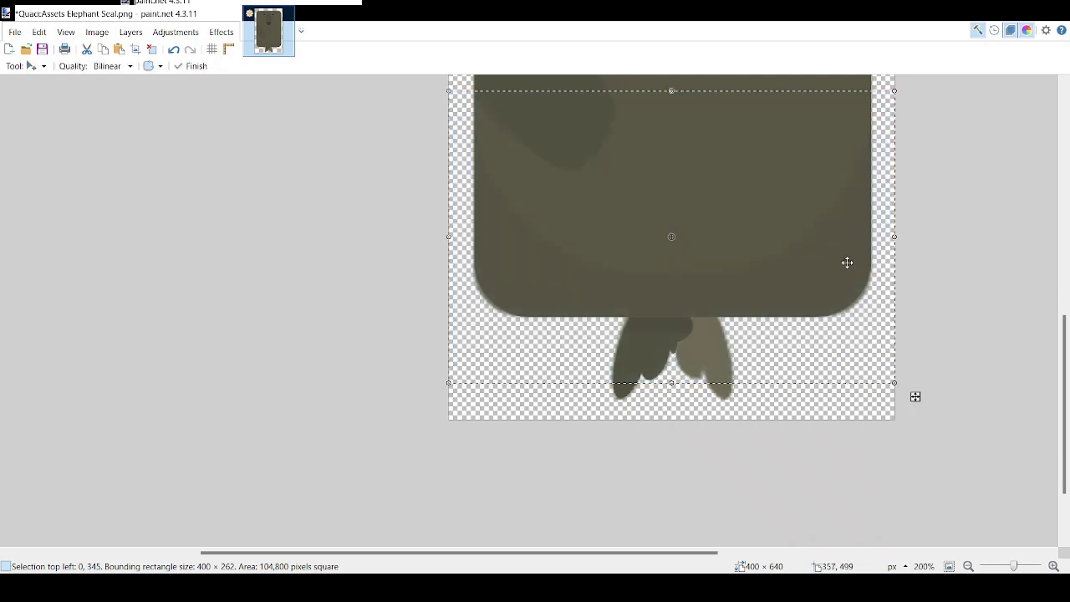
scroll(891, 306, up, 3)
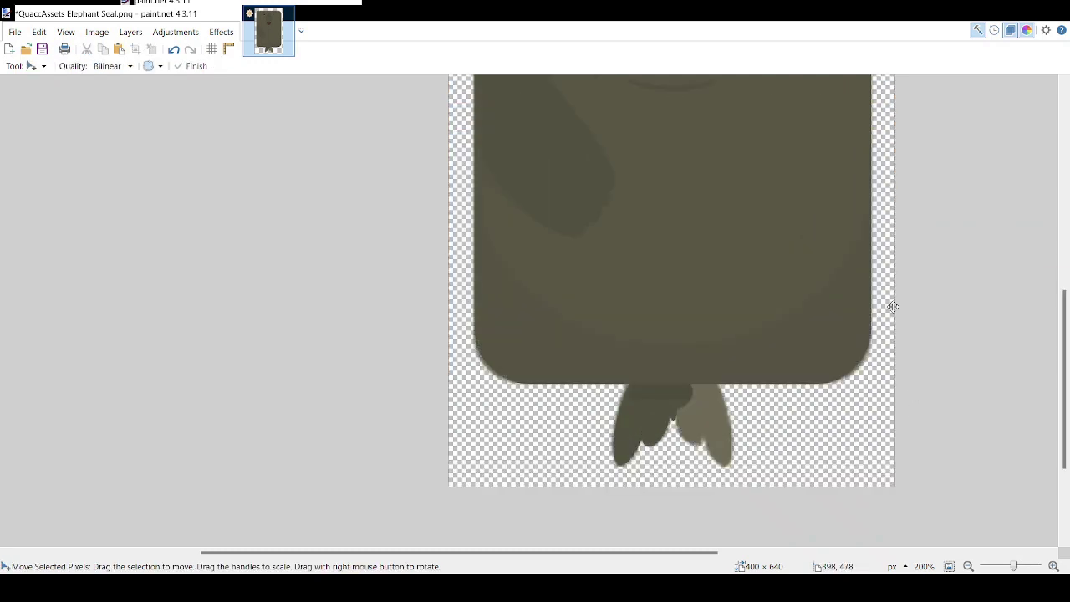
Step: Undo the last edit, hide the original artwork beneath the redrawn seal, and activate the shape tool
drag(1013, 566, 1012, 566)
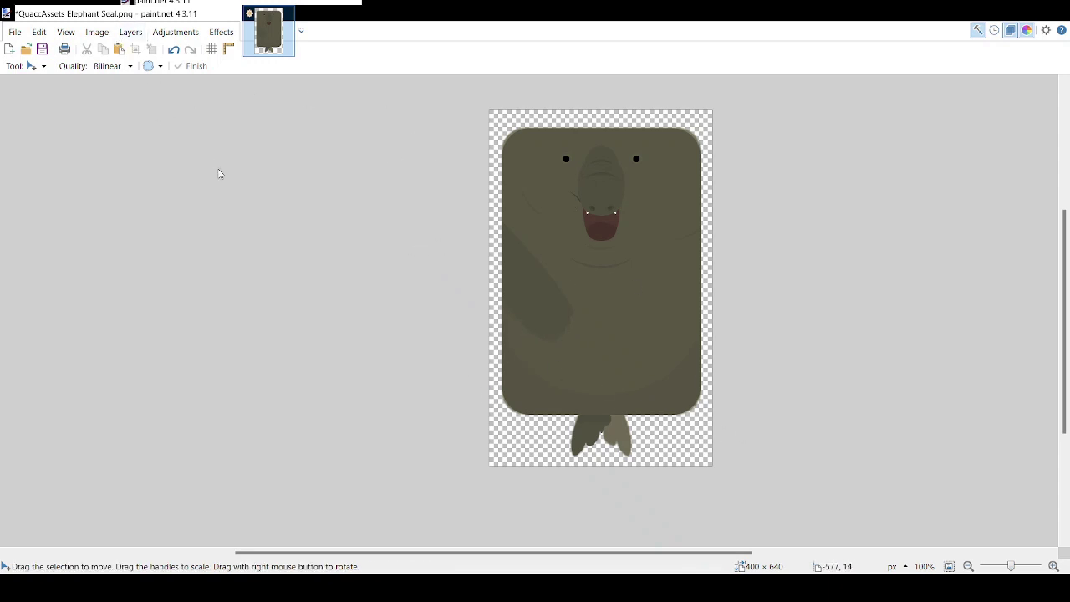
key(ctrl+z)
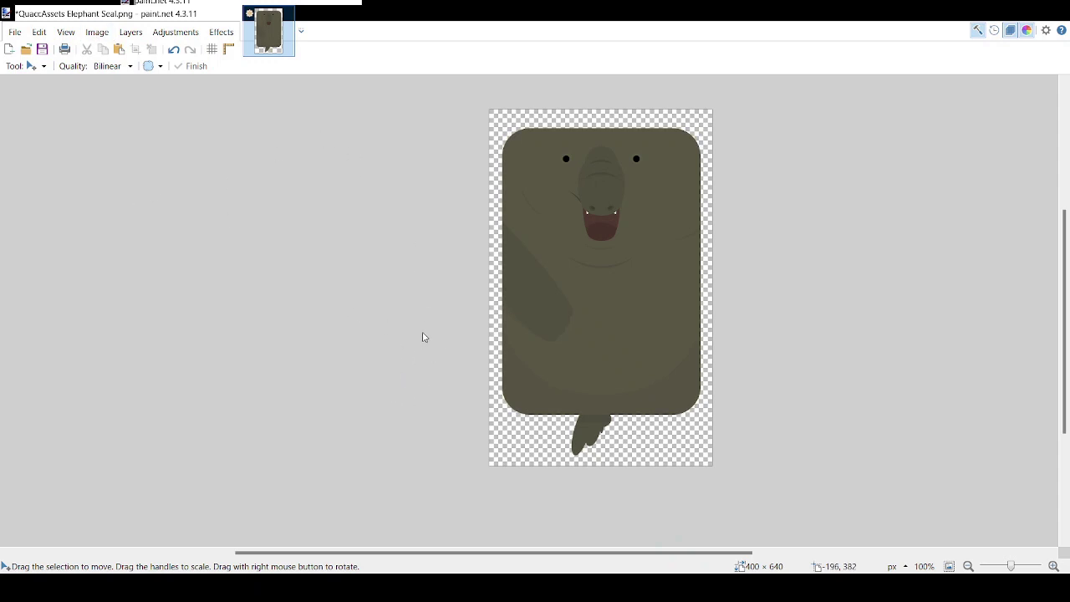
key(o)
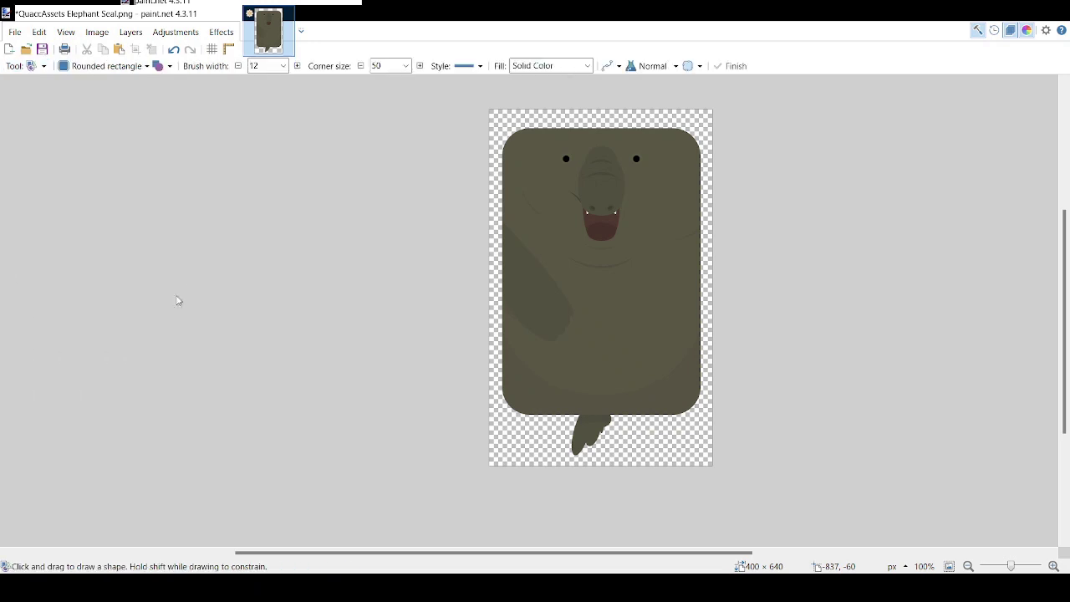
Step: Cover the upper body with a rounded rectangle about 356 × 180 px and set its corner size to 45
drag(503, 133, 580, 229)
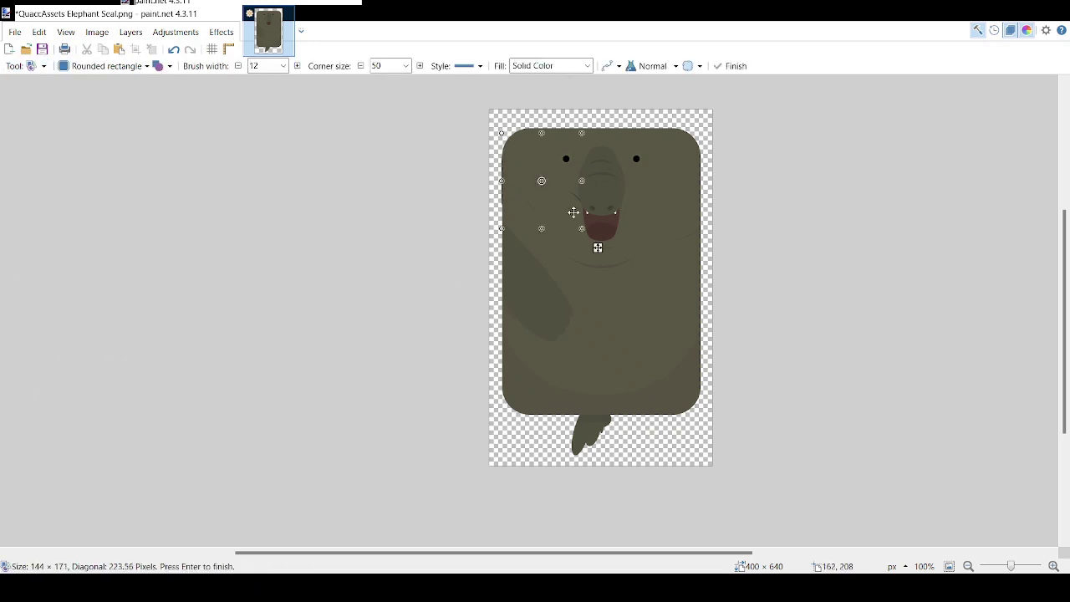
mouse_move(579, 182)
mouse_down()
mouse_move(700, 205)
mouse_move(698, 219)
mouse_up()
ctrl+scroll(699, 219, up, 2)
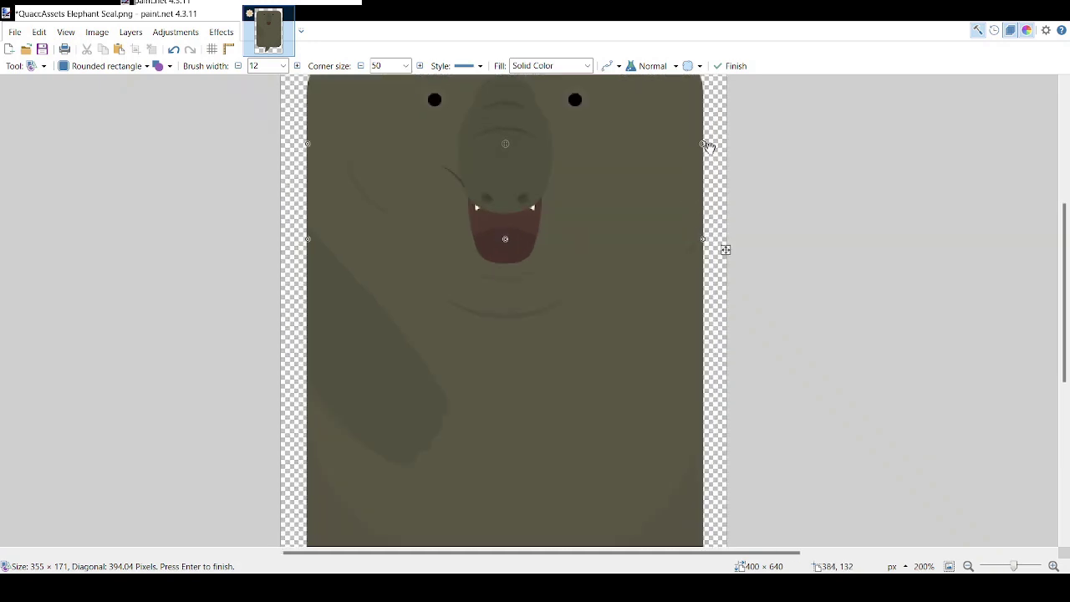
scroll(735, 276, up, 3)
drag(504, 181, 503, 177)
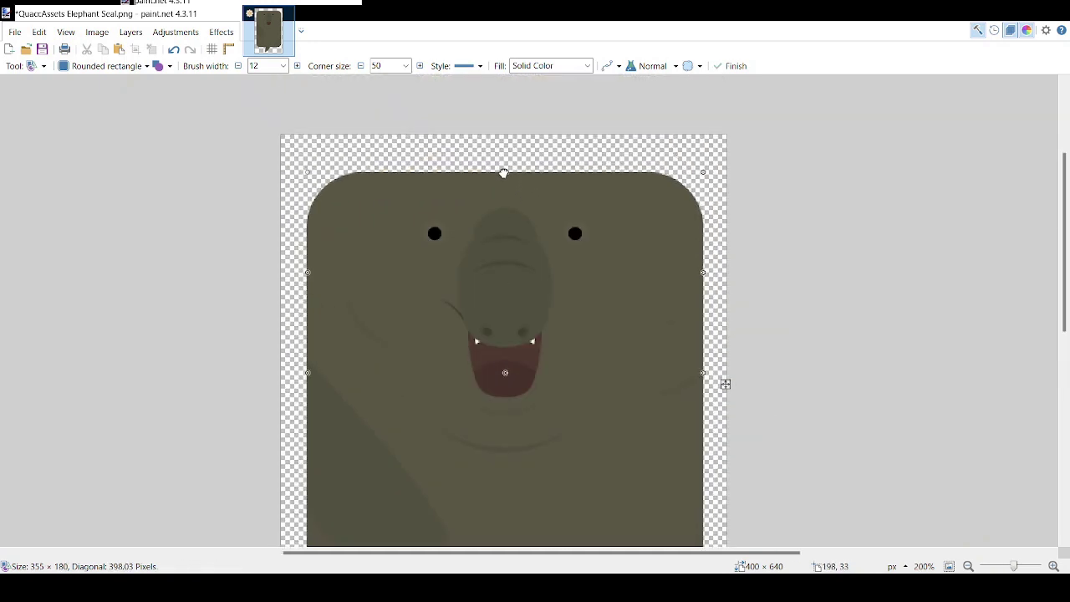
scroll(521, 280, left, 5)
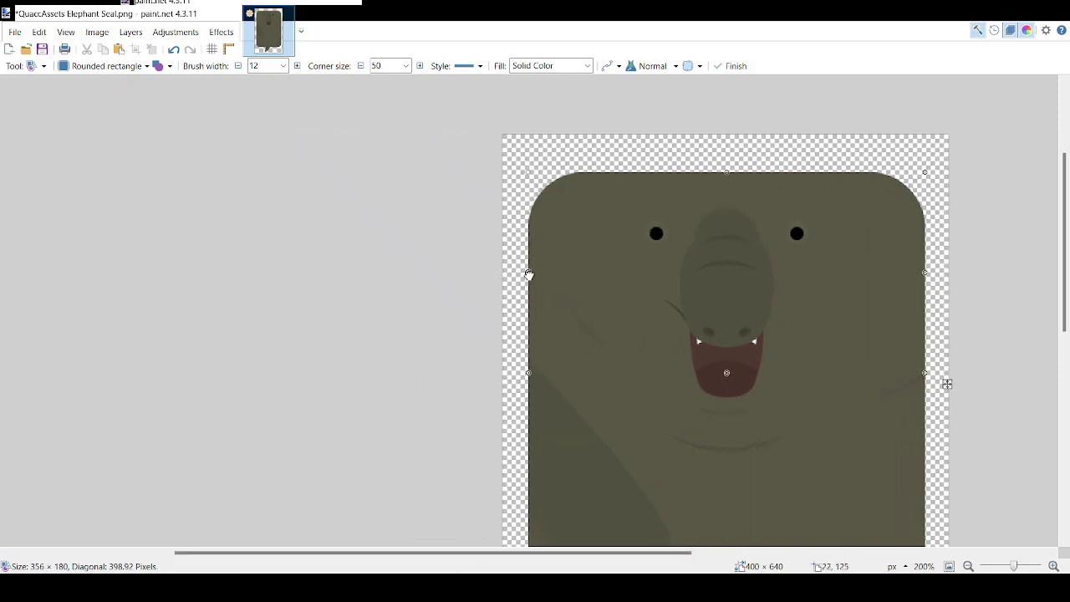
click(361, 66)
key(Return)
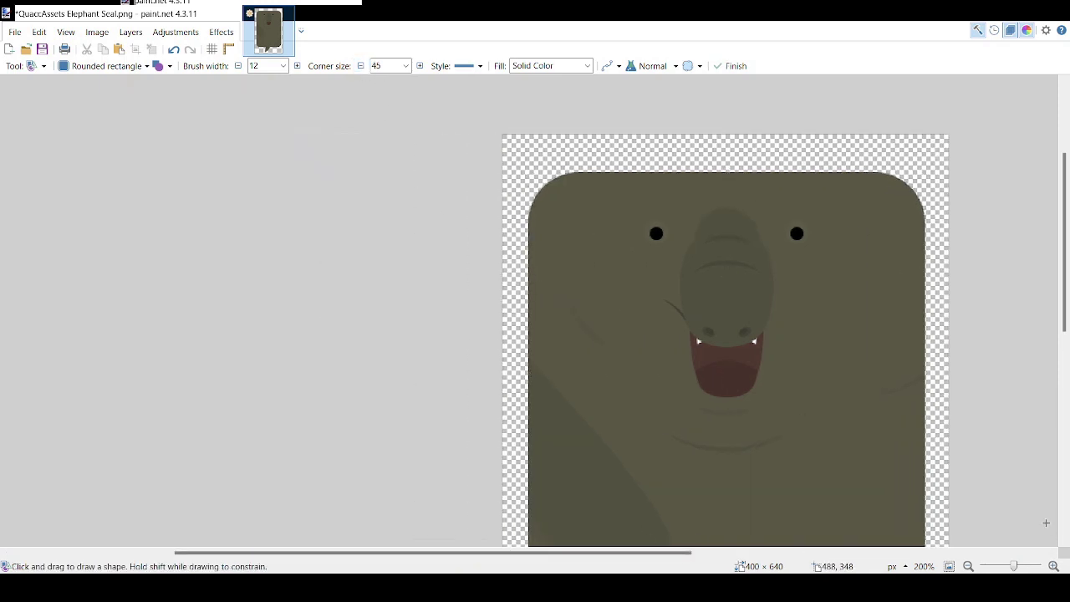
Step: Select the left half of the seal up to its vertical centerline, about 201 × 640 px
drag(1014, 567, 1012, 569)
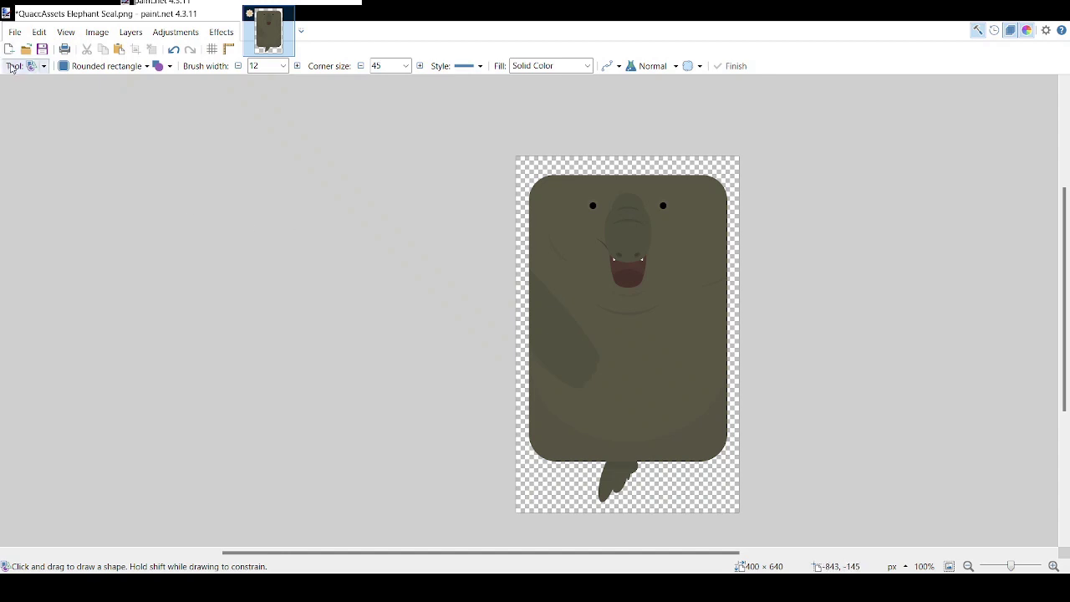
key(s)
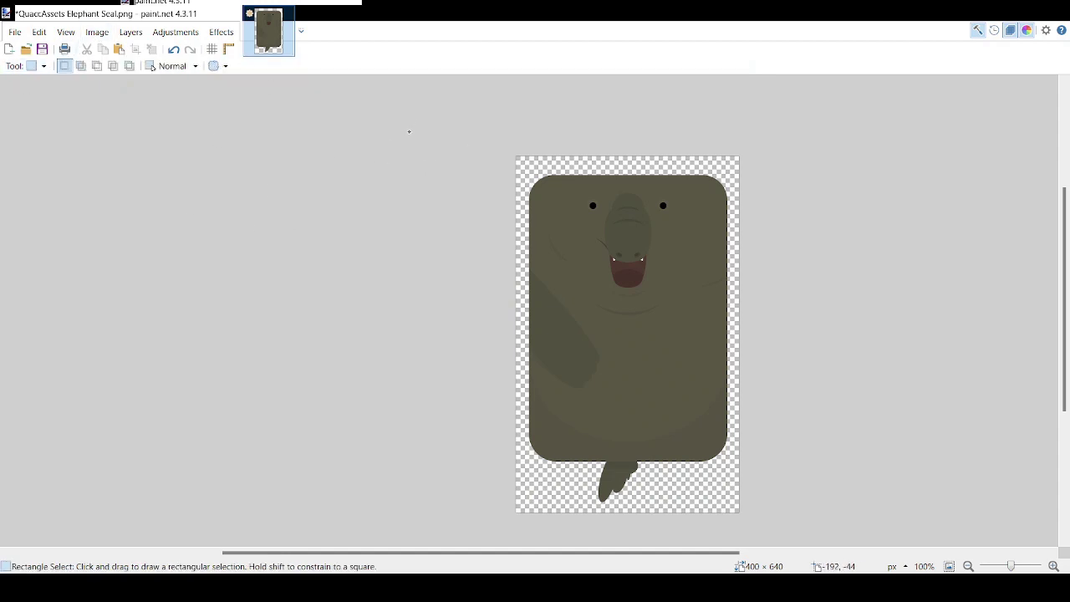
drag(409, 131, 628, 532)
scroll(628, 531, up, 1)
scroll(642, 334, up, 3)
scroll(643, 335, up, 6)
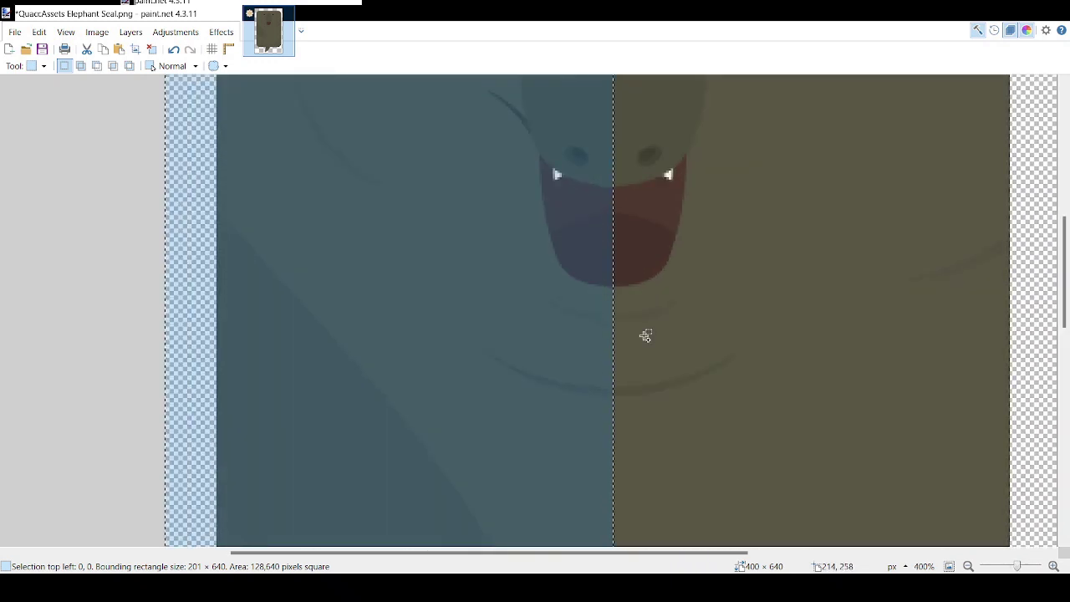
scroll(645, 335, up, 3)
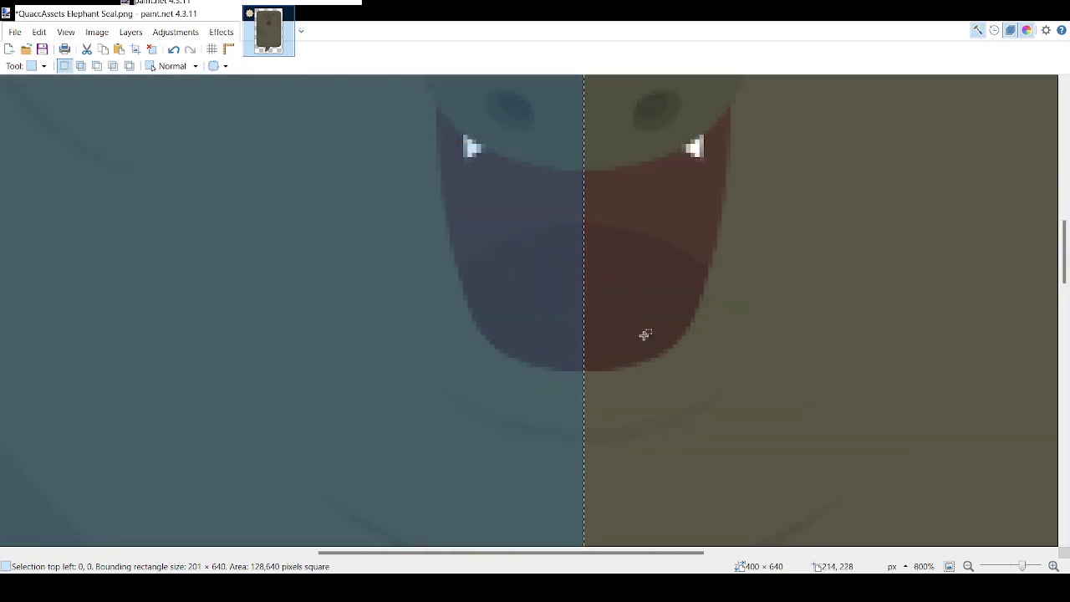
scroll(645, 335, up, 3)
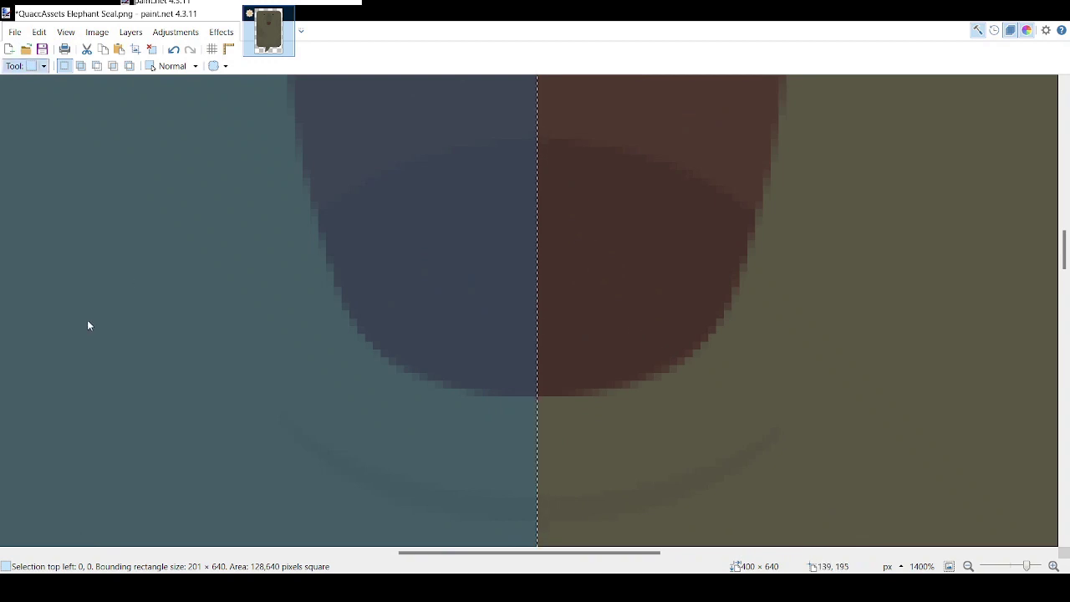
Step: Mirror a copy of the selected half onto the seal's right side and drop the selection
key(m)
scroll(521, 342, up, 5)
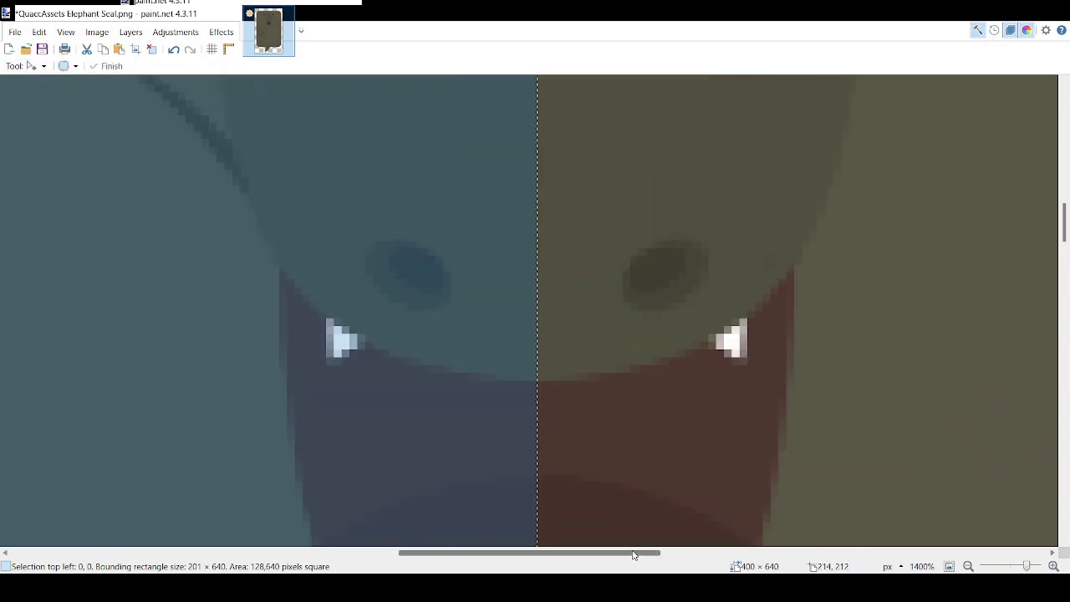
drag(637, 552, 613, 551)
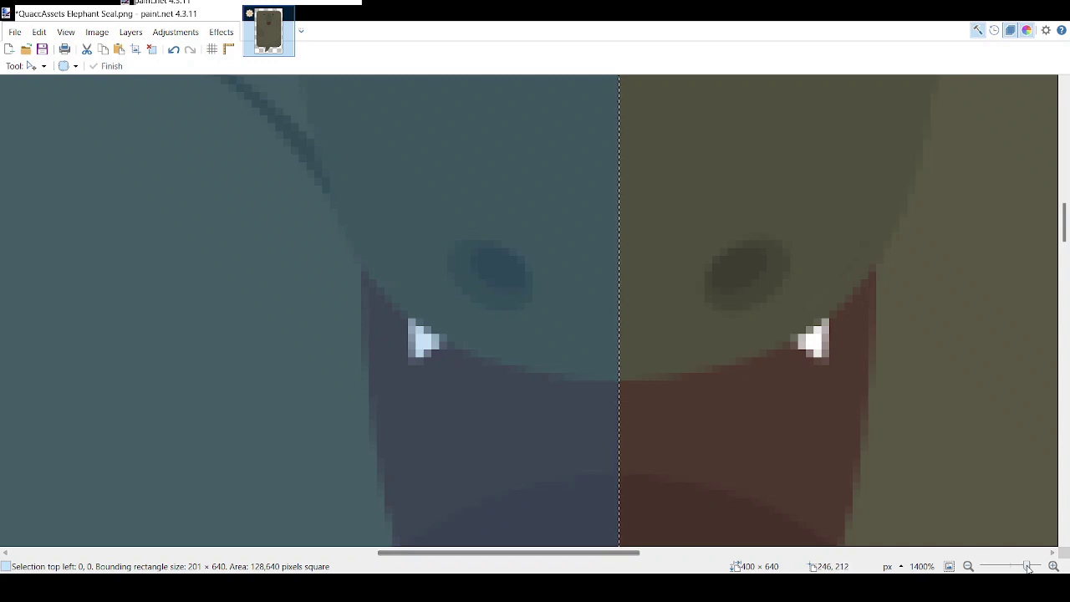
drag(1026, 566, 1011, 567)
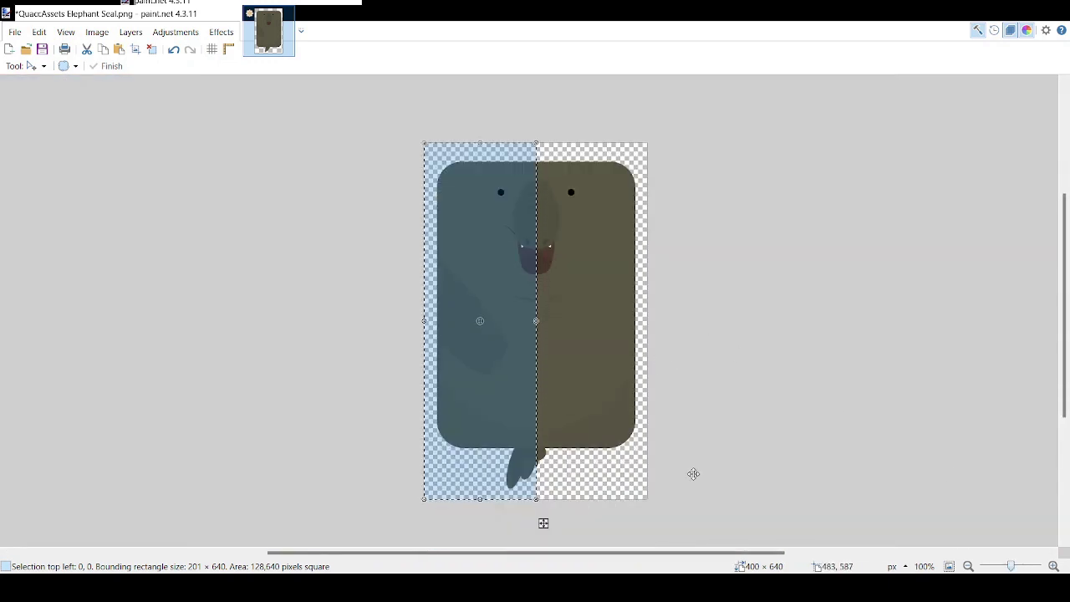
key(m)
drag(639, 554, 595, 554)
drag(515, 321, 740, 364)
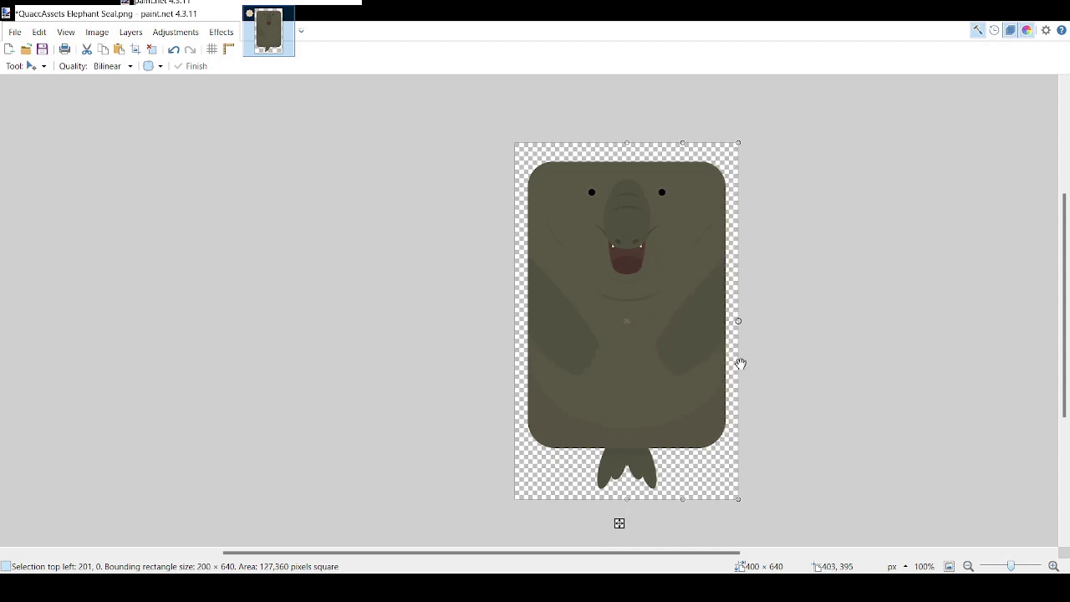
key(ctrl+d)
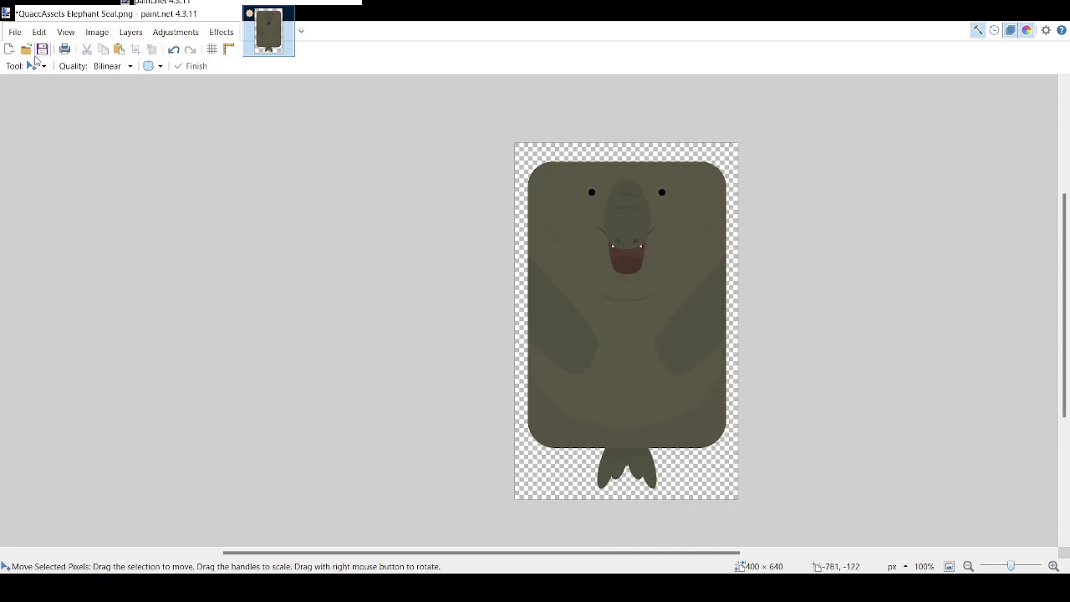
Step: Try placing small round spots on the lower belly, starting with one about 15 × 15 px
key(o)
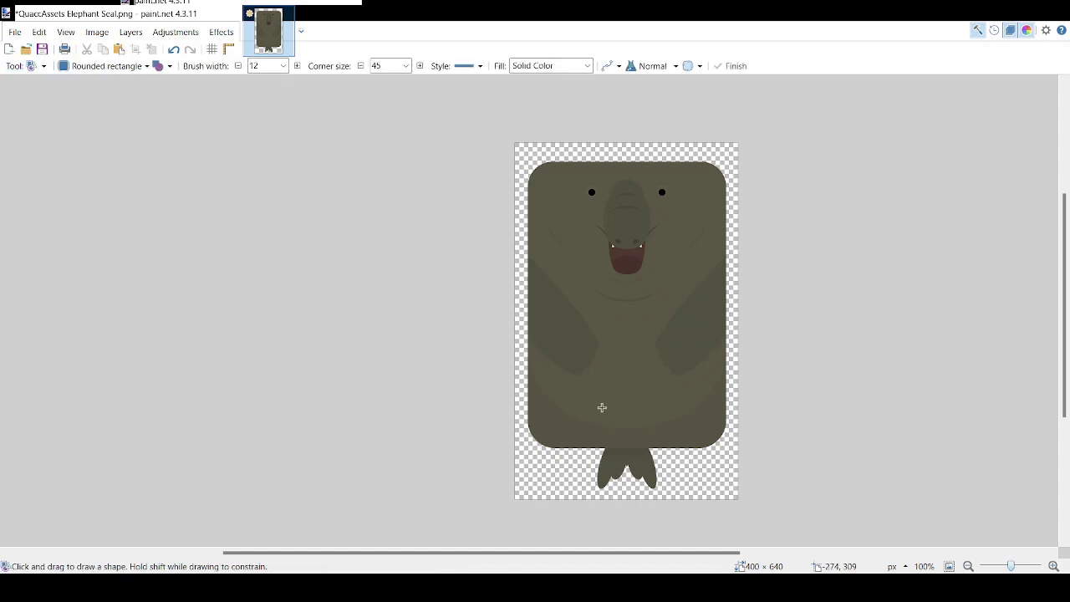
drag(595, 403, 601, 410)
scroll(601, 410, up, 5)
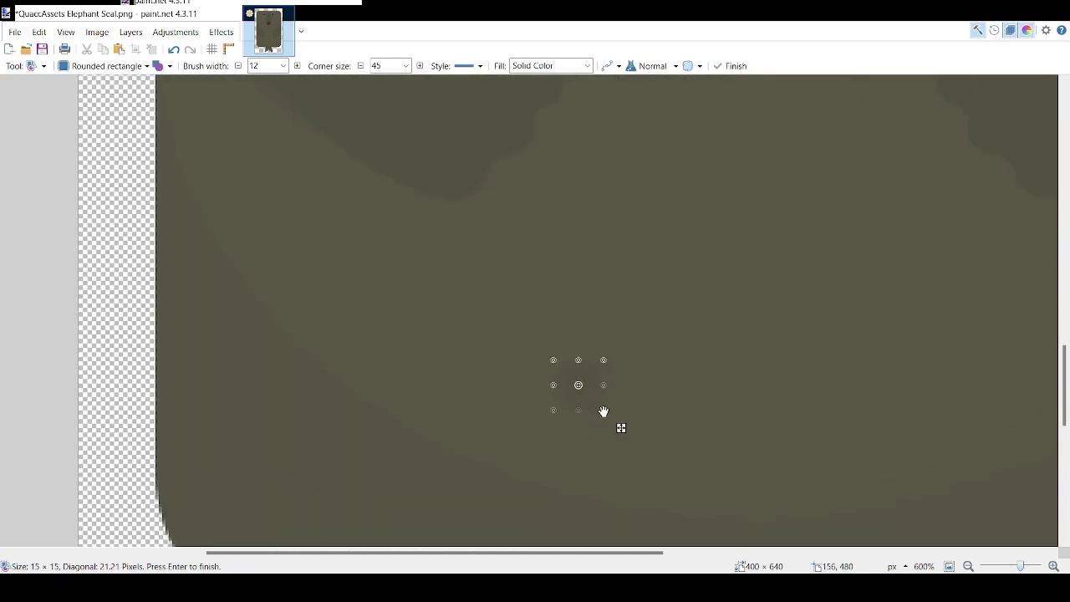
mouse_move(591, 370)
mouse_down()
mouse_move(531, 396)
mouse_move(571, 383)
mouse_up()
key(Return)
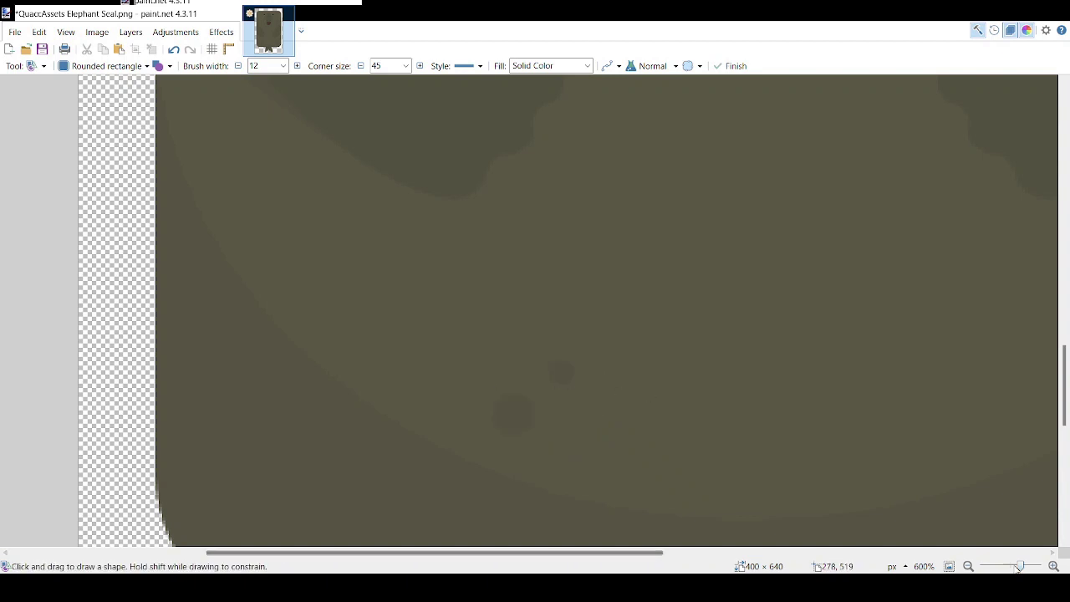
click(1009, 567)
drag(1009, 567, 1018, 568)
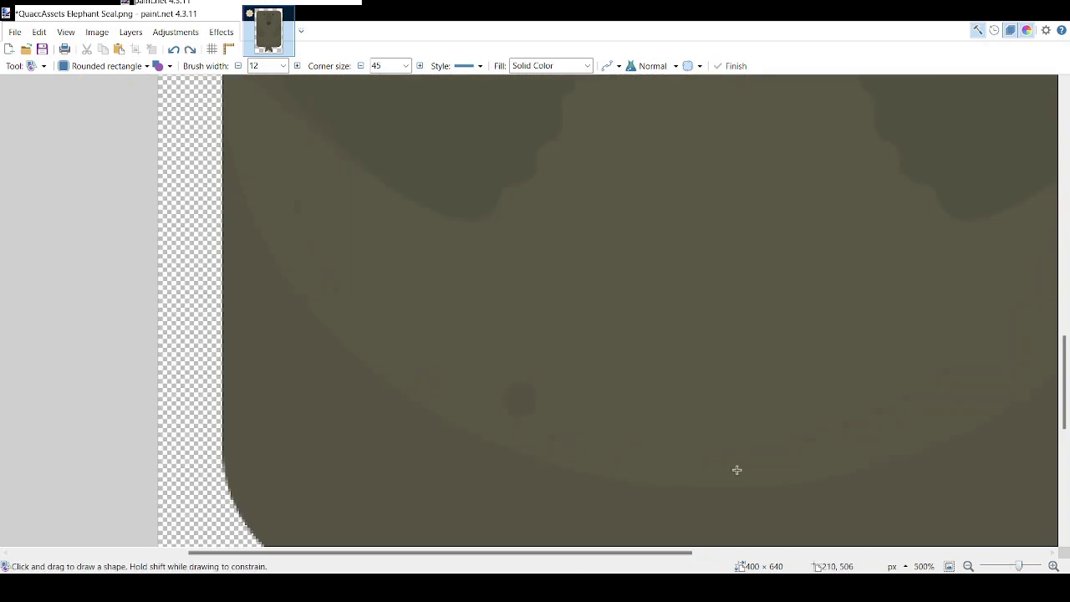
Step: Undo the trial spots on the lower belly
key(ctrl+z)
drag(532, 394, 529, 436)
key(ctrl+z)
key(ctrl+z)
key(ctrl+z)
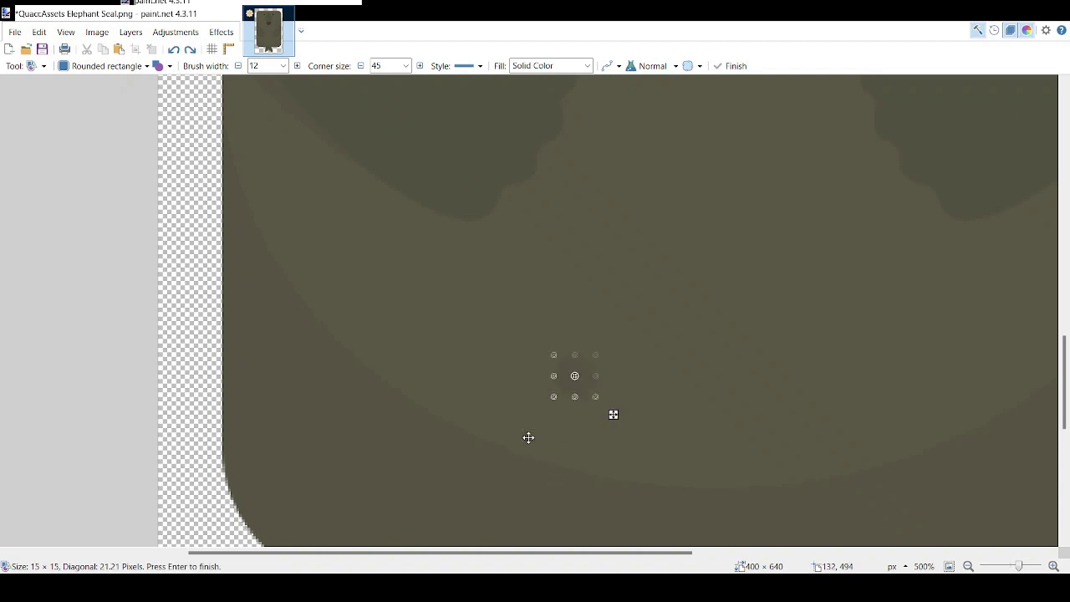
Step: Pick the spot color and draw small round spots along the left edge of the belly shading
key(k)
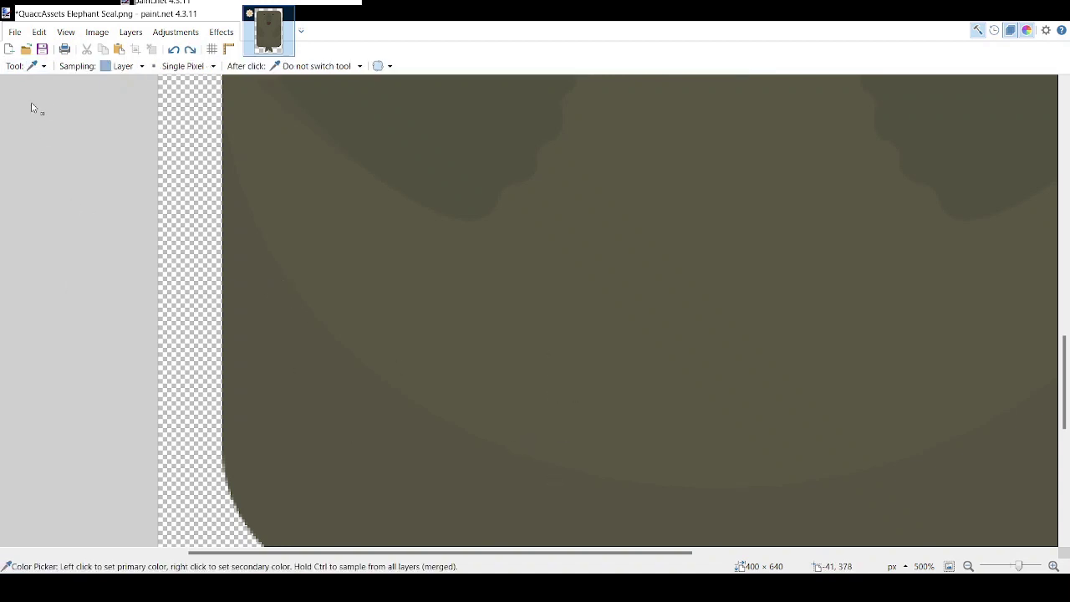
click(97, 388)
drag(509, 553, 396, 554)
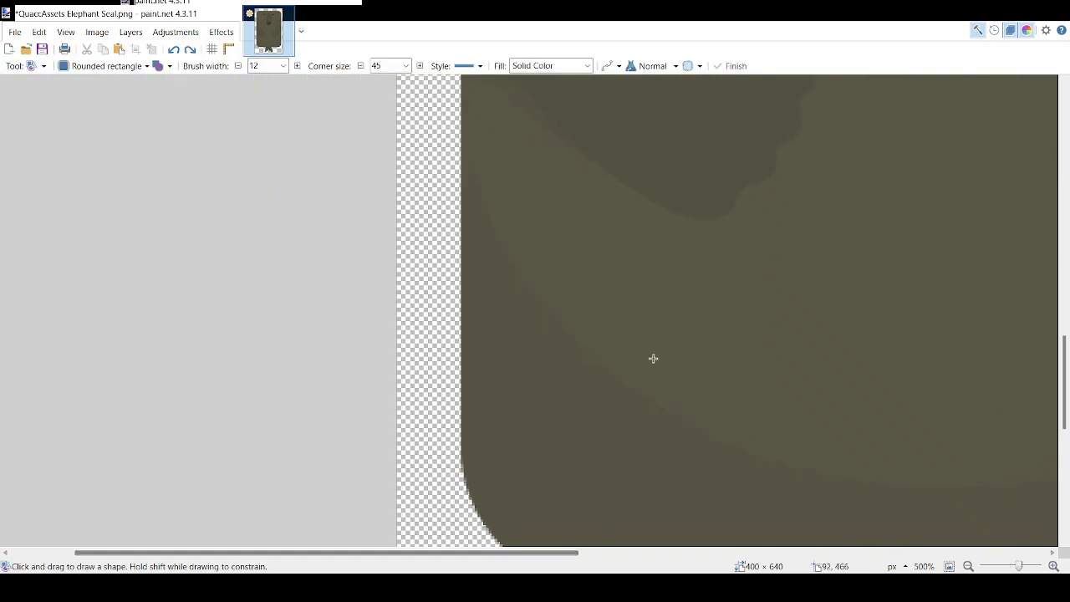
mouse_move(611, 327)
mouse_down()
mouse_move(636, 352)
mouse_move(612, 357)
mouse_move(651, 381)
mouse_up()
click(824, 520)
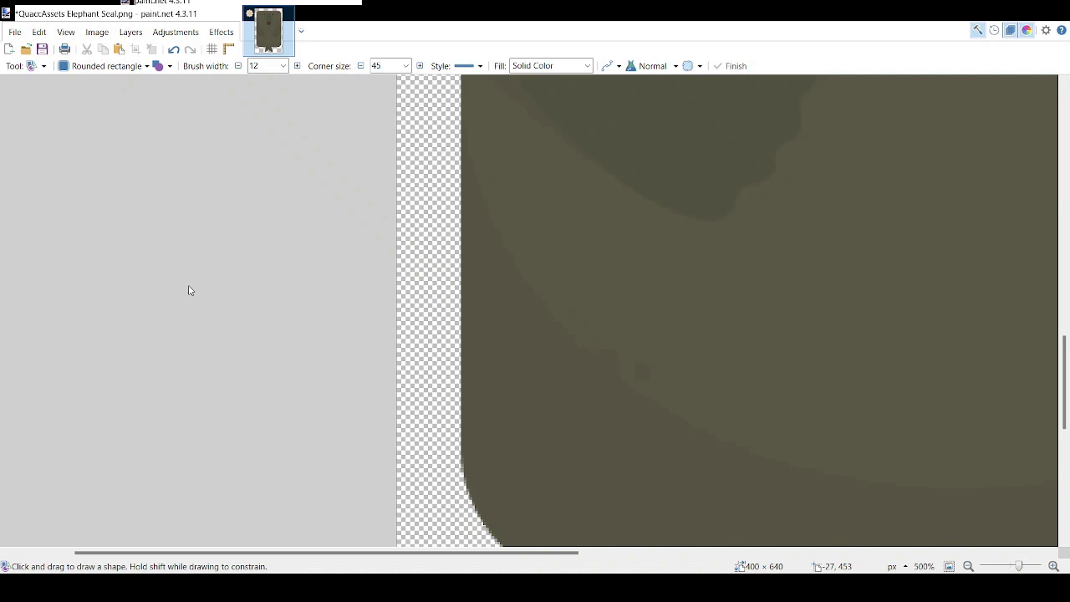
mouse_move(697, 419)
mouse_down()
mouse_move(723, 444)
mouse_move(706, 437)
mouse_up()
scroll(729, 426, up, 3)
click(792, 449)
Step: Add matching small spots along the right edge of the belly shading, including one about 5 × 5 px
click(1012, 567)
drag(1012, 568, 1017, 567)
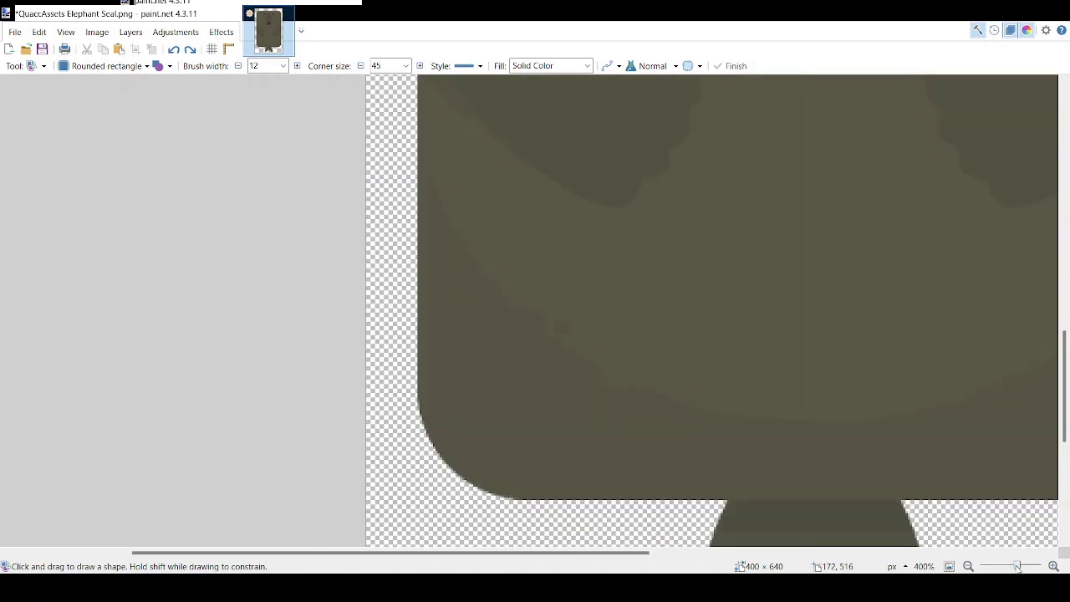
drag(510, 553, 695, 559)
drag(722, 312, 746, 336)
click(741, 290)
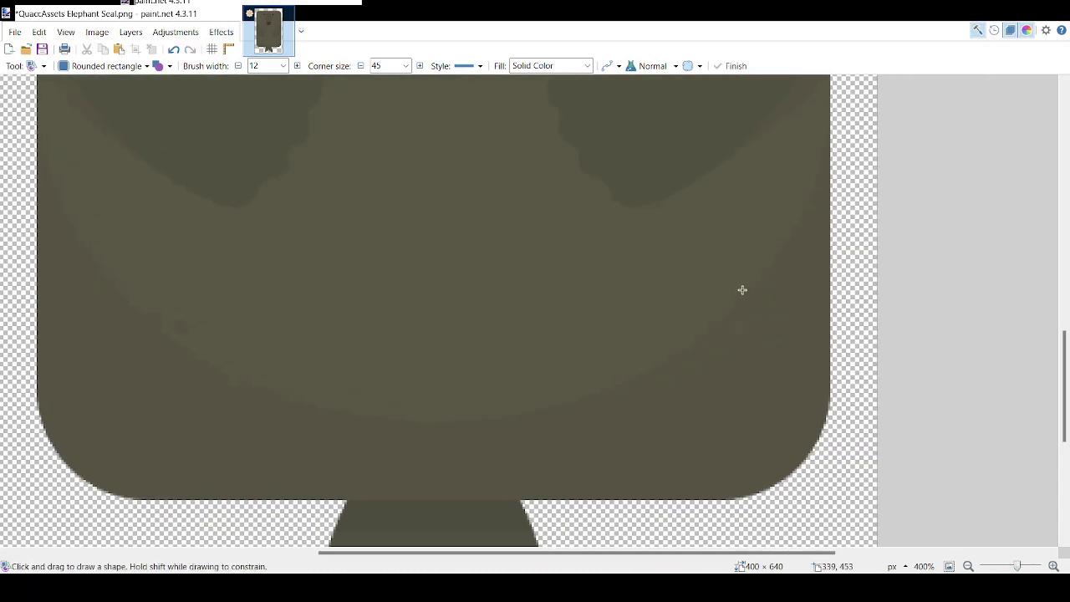
drag(738, 285, 758, 306)
mouse_move(704, 317)
mouse_down()
mouse_move(710, 326)
mouse_move(697, 316)
mouse_up()
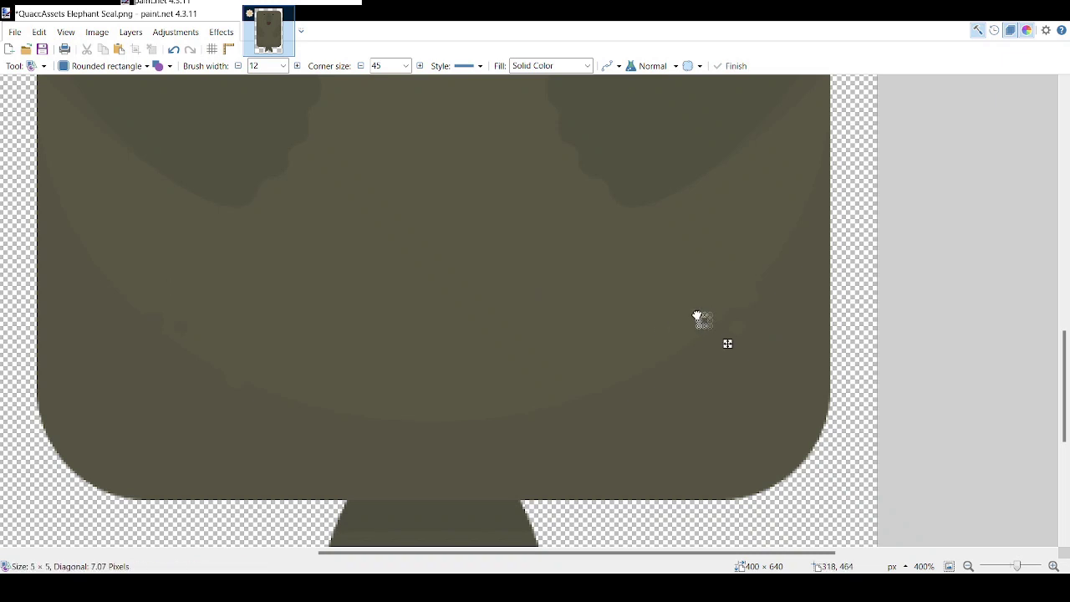
click(808, 339)
Step: Draw a cluster of three small round spots on the left side of the head, beside the eye
drag(1016, 566, 1011, 568)
drag(752, 554, 693, 554)
scroll(830, 447, up, 2)
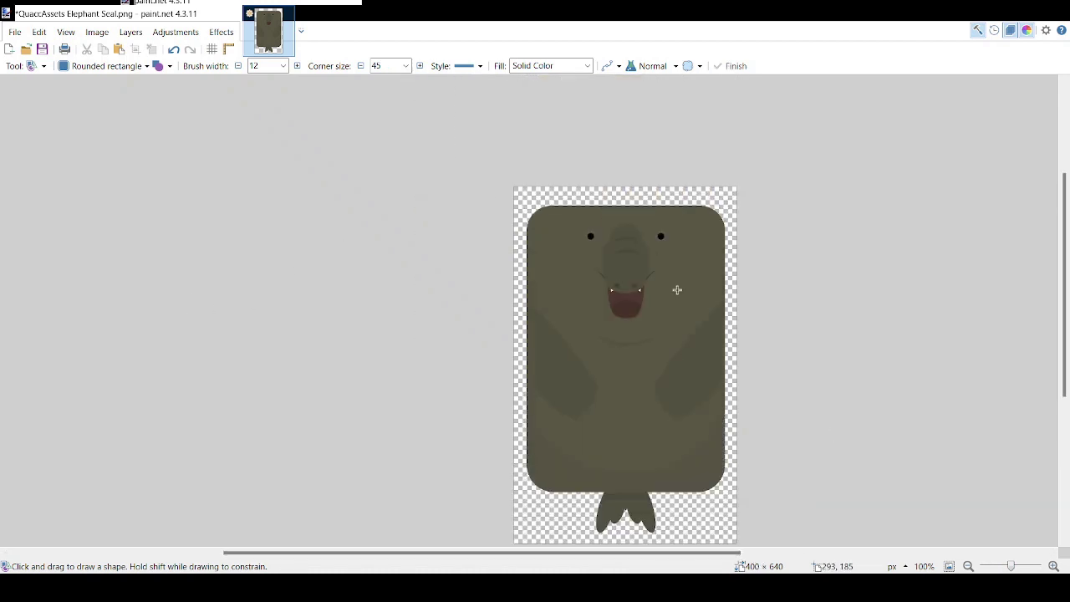
ctrl+scroll(460, 272, up, 3)
mouse_move(706, 146)
mouse_down()
mouse_move(728, 167)
mouse_move(702, 182)
mouse_up()
click(800, 176)
click(790, 168)
key(Return)
drag(695, 142, 698, 158)
key(Return)
key(Return)
Step: Draw a cluster of three round spots on the right side of the head, one overlapping the body's edge
drag(1015, 566, 1016, 568)
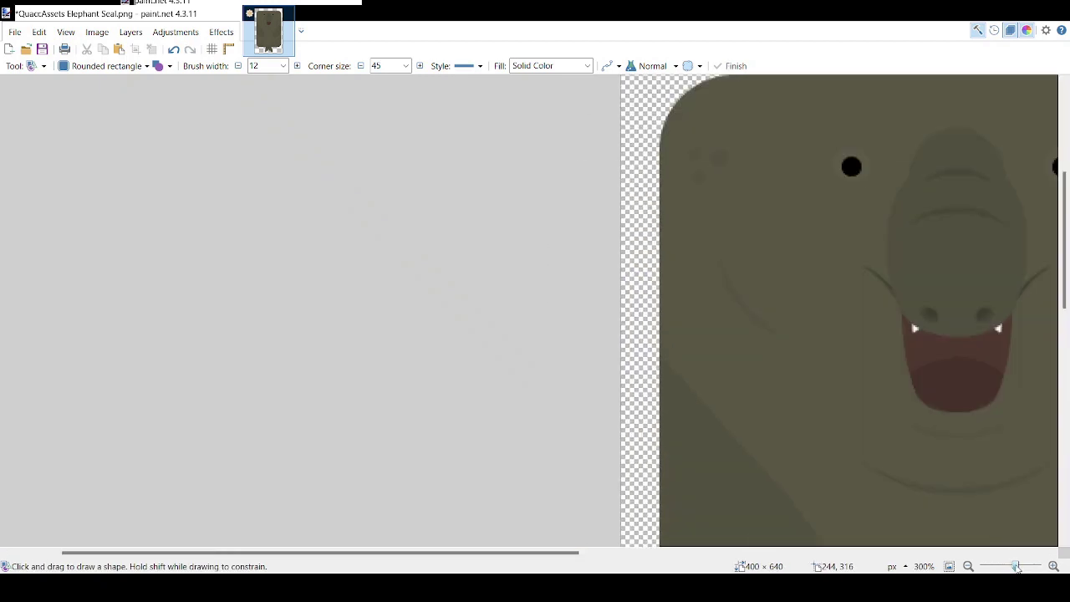
drag(317, 552, 546, 552)
mouse_move(771, 202)
mouse_down()
mouse_move(785, 219)
mouse_move(769, 199)
mouse_move(775, 207)
mouse_move(760, 224)
mouse_move(769, 237)
mouse_up()
key(Return)
key(Return)
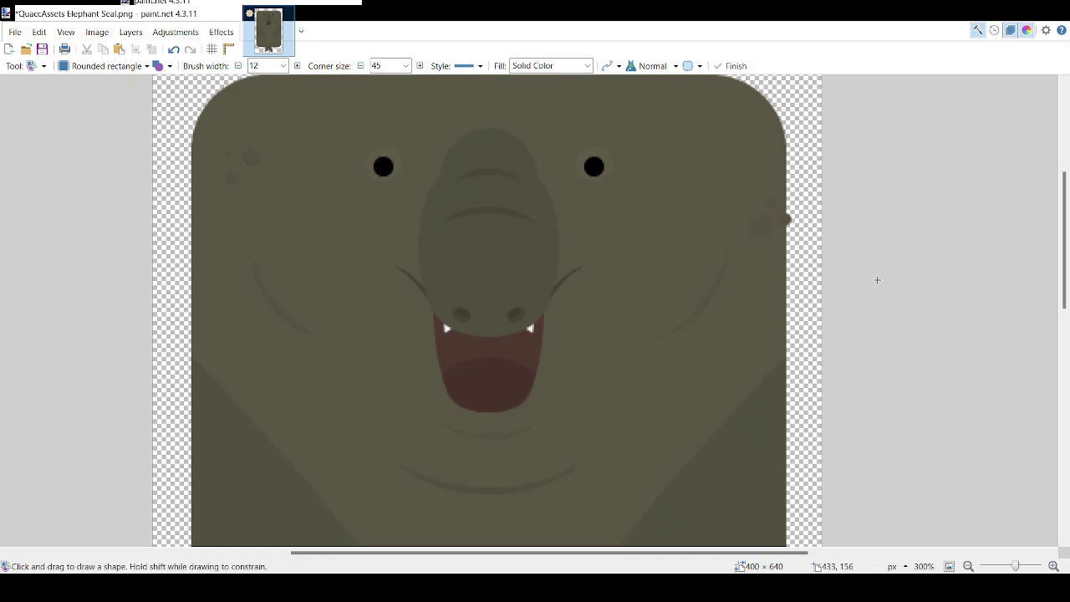
Step: Draw a round spot about 11 × 10 px across the head's top edge and two smaller ones just below it
drag(1018, 568, 1016, 568)
scroll(881, 451, up, 2)
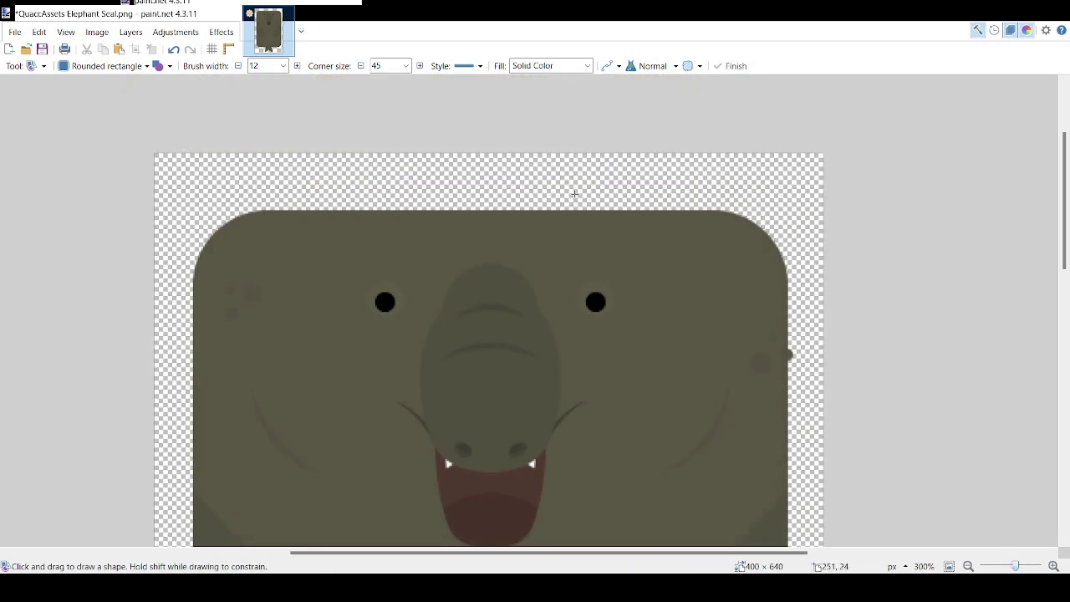
mouse_move(581, 200)
mouse_down()
mouse_move(599, 219)
mouse_move(591, 201)
mouse_up()
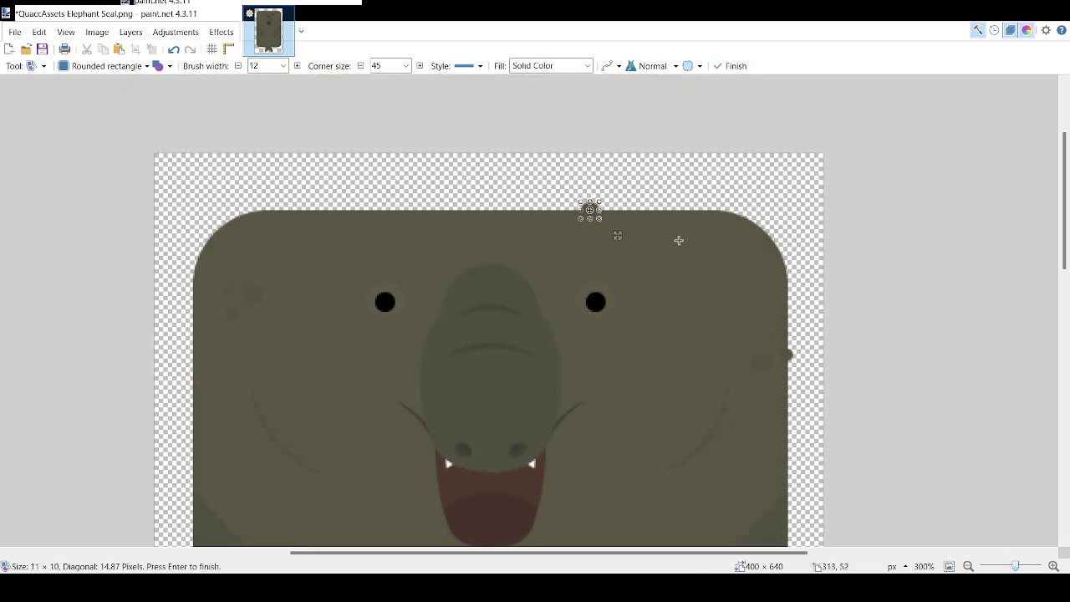
key(Return)
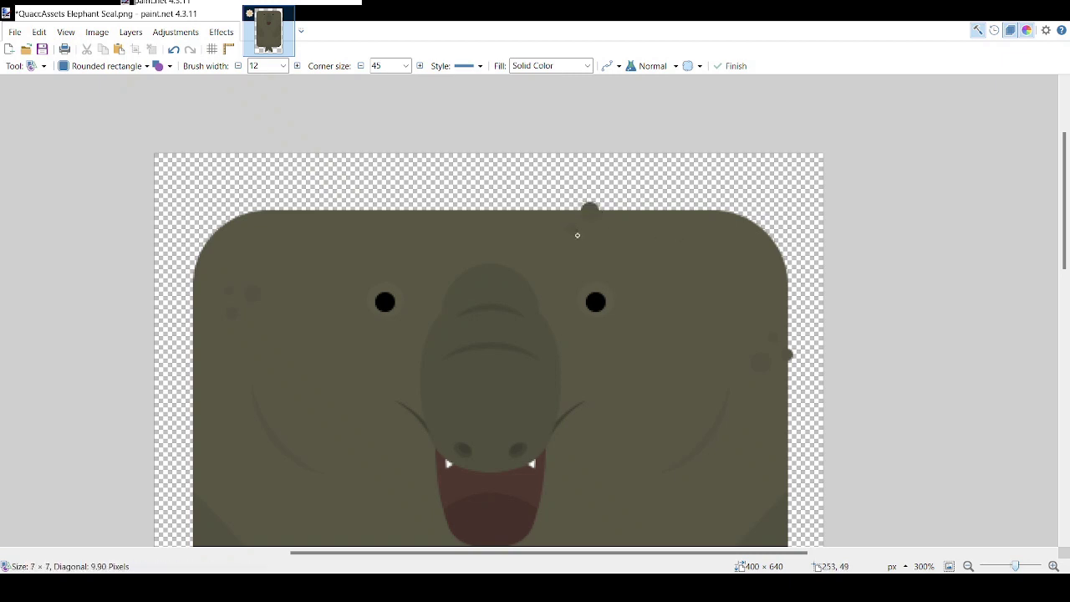
drag(576, 235, 597, 239)
key(Return)
key(Return)
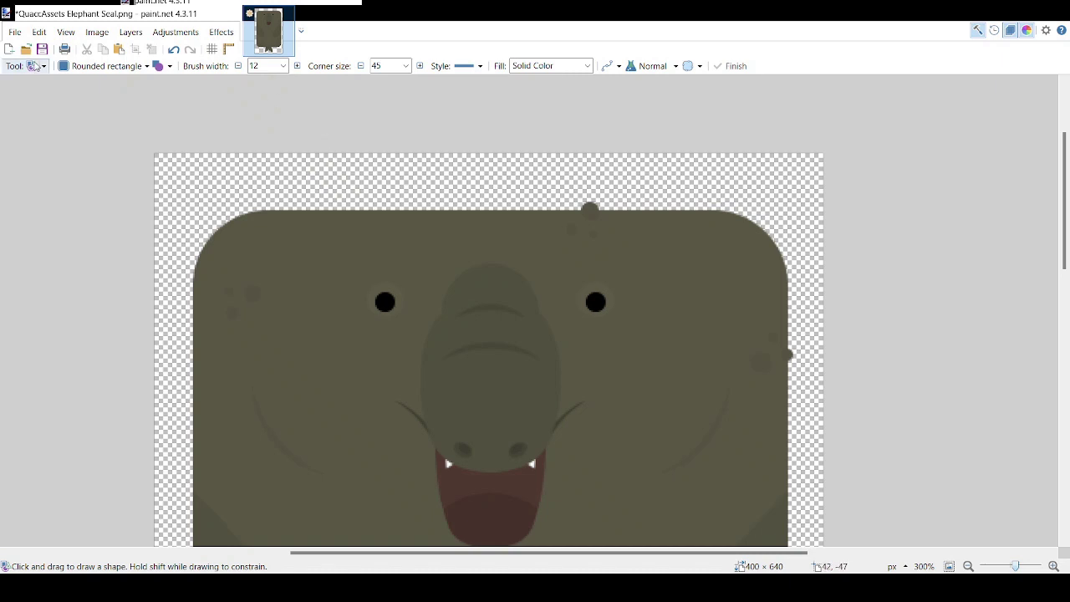
Step: Remove the part of the spot protruding above the head using a selection about 84 × 23 px, then drop the selection
key(s)
drag(491, 171, 632, 210)
key(m)
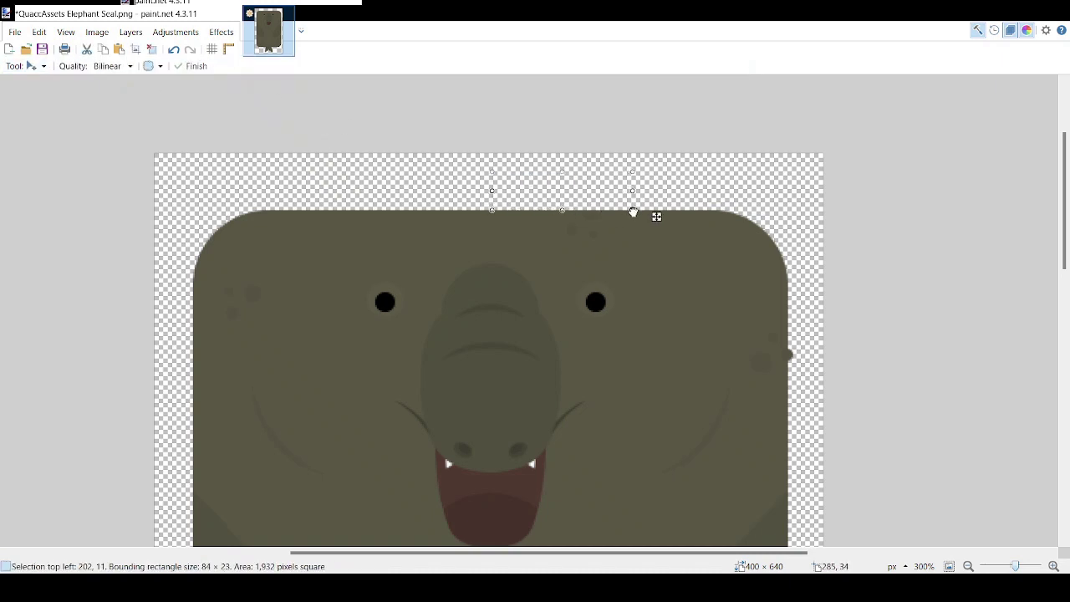
key(ctrl+d)
click(968, 567)
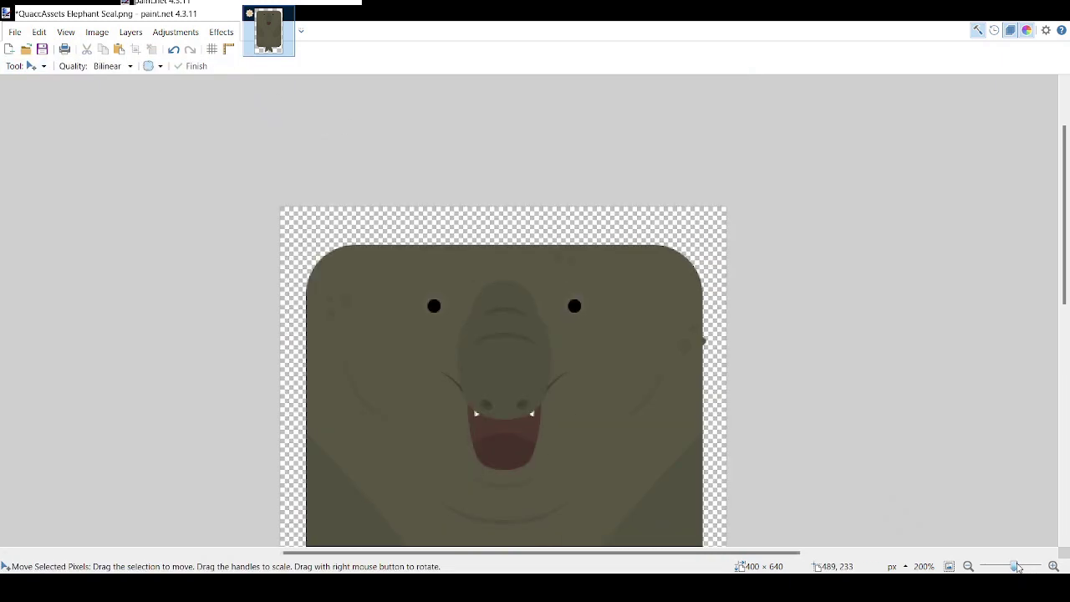
Step: Remove the part of the spot protruding beyond the body's right edge using a selection, then drop the selection
click(1053, 567)
click(30, 66)
click(36, 83)
drag(816, 324, 807, 400)
key(m)
key(ctrl+d)
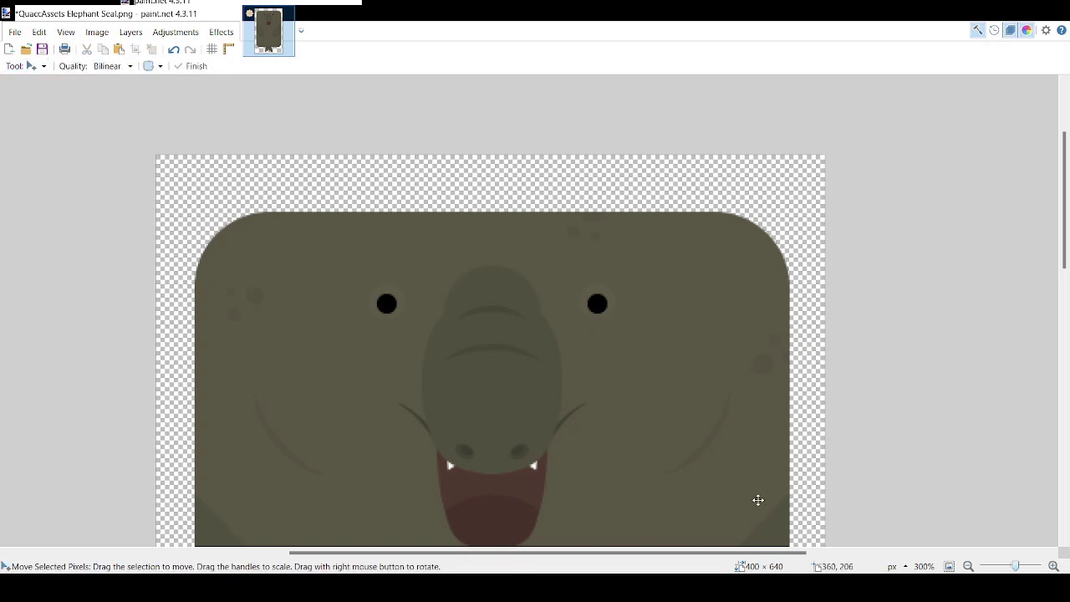
Step: Select the spot cluster at the body's right edge, shift it slightly straight down, and drop the selection
drag(787, 551, 672, 544)
mouse_move(1015, 567)
mouse_down()
mouse_move(1006, 567)
mouse_move(1014, 567)
mouse_up()
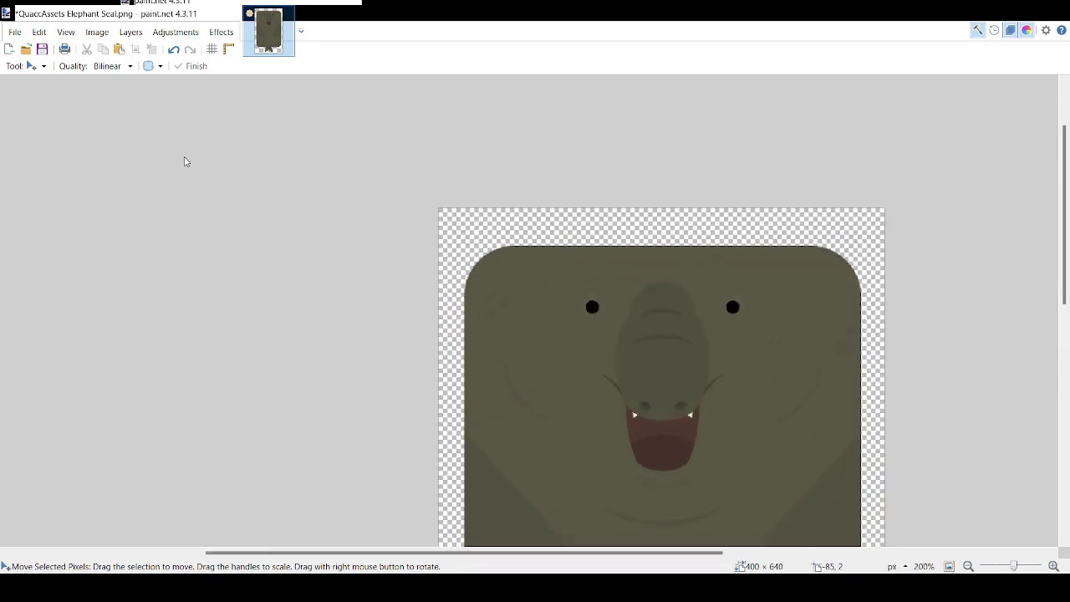
key(s)
drag(825, 315, 880, 361)
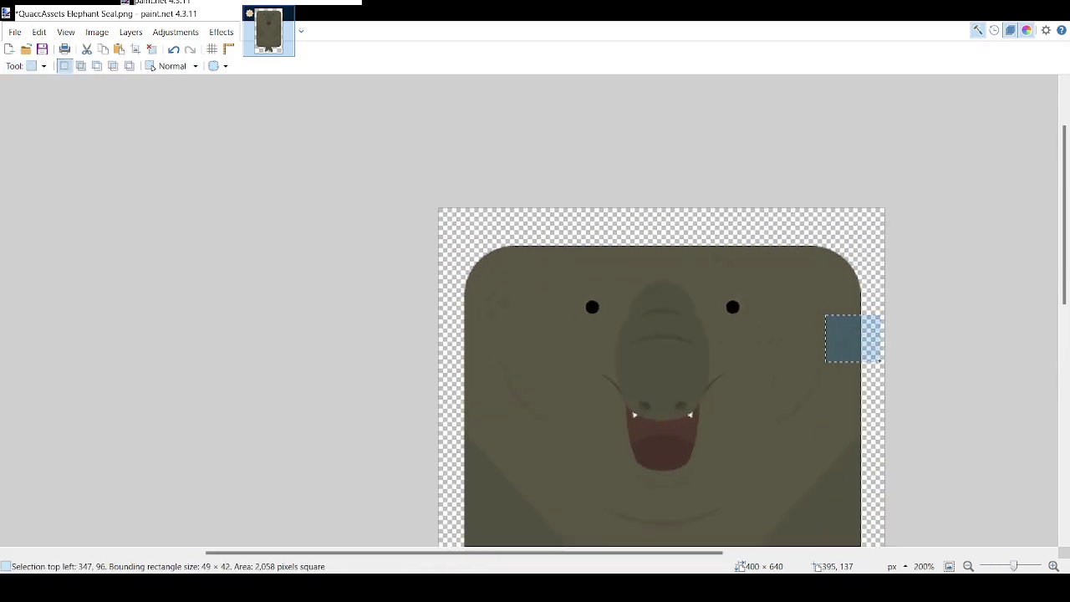
drag(830, 300, 876, 355)
key(m)
drag(865, 314, 864, 351)
key(ctrl+d)
Step: Draw a narrow upright rounded rectangle about 13 × 86 px on the middle of the lower belly with corner size 10
drag(1014, 566, 1011, 566)
scroll(810, 368, down, 4)
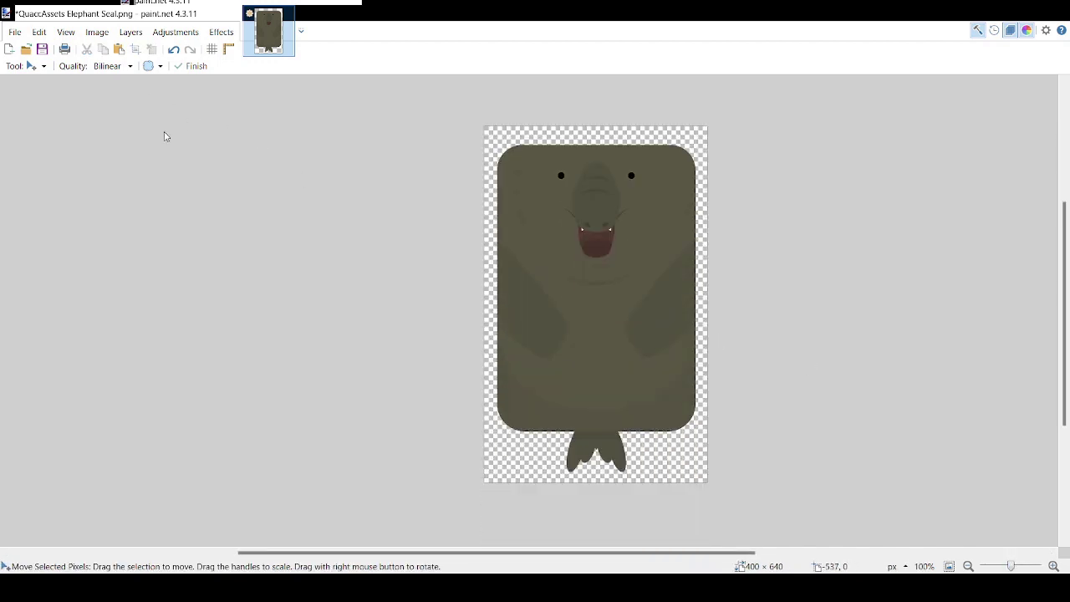
key(o)
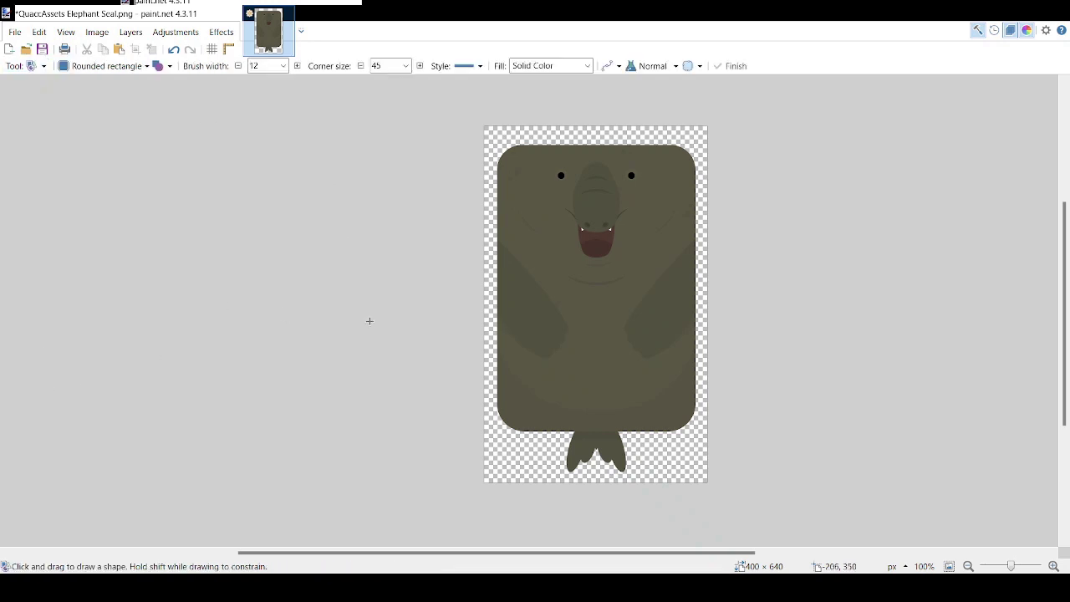
drag(589, 355, 599, 387)
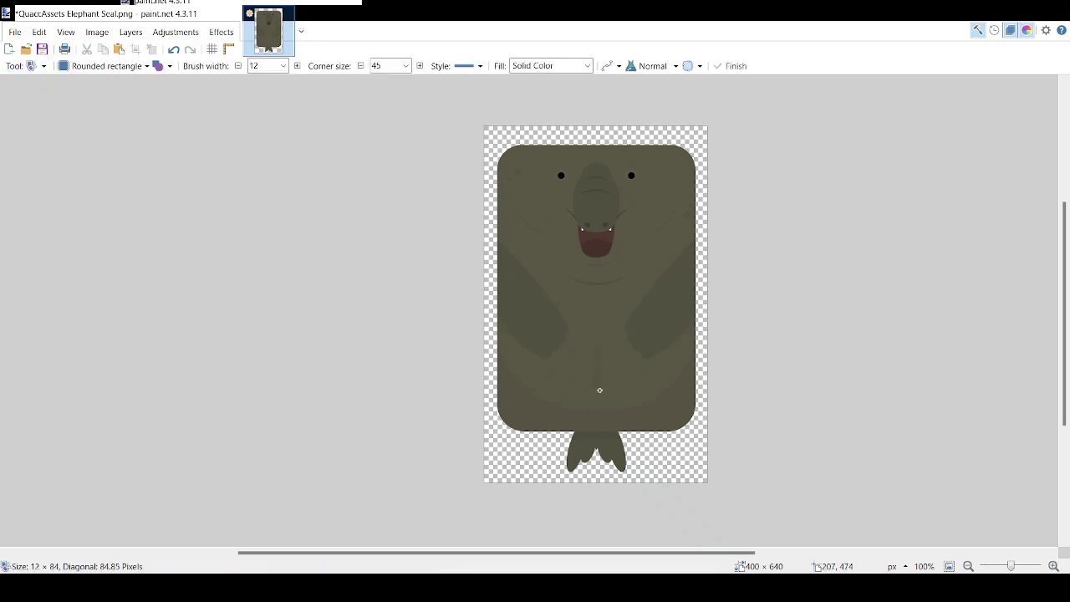
text(10)
key(Return)
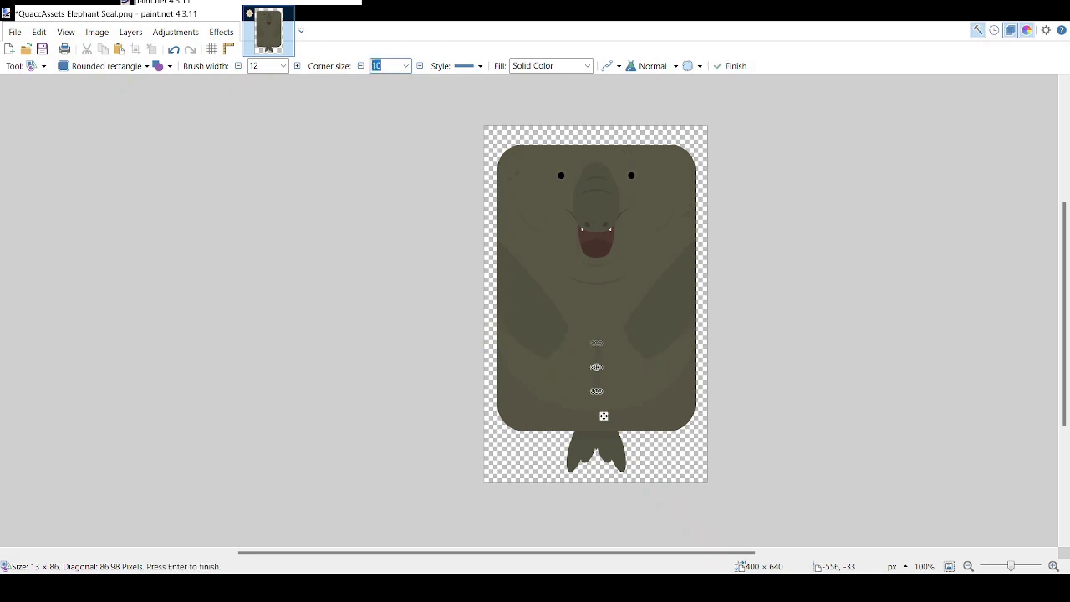
Step: Try stretching the belly rectangle up to the mouth, about 13 × 241 px
key(ctrl+plus)
key(ctrl+plus)
drag(731, 405, 732, 138)
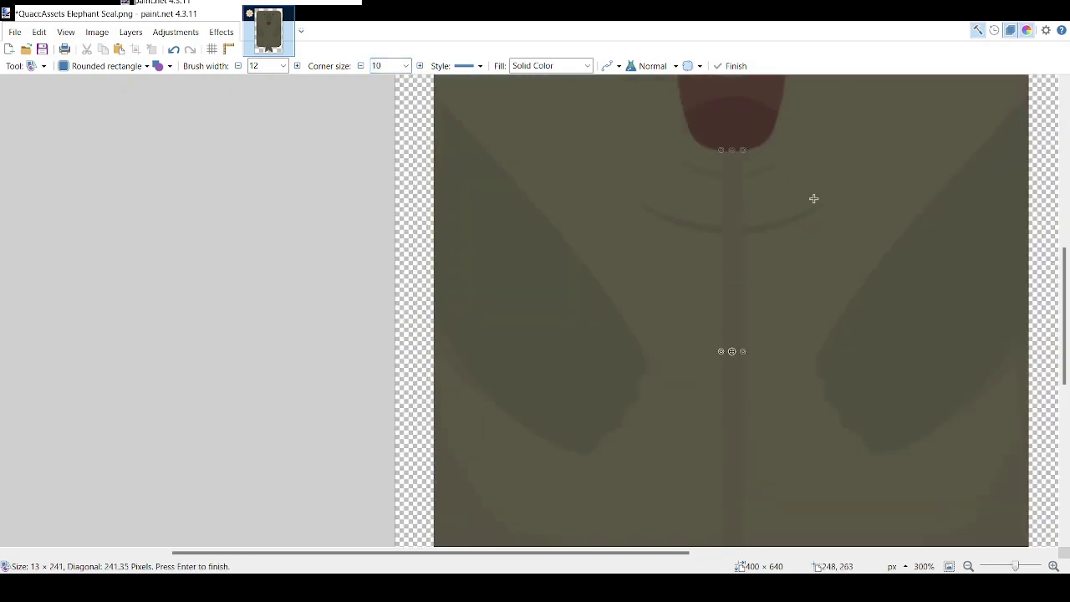
key(Return)
key(ctrl+z)
scroll(797, 251, up, 2)
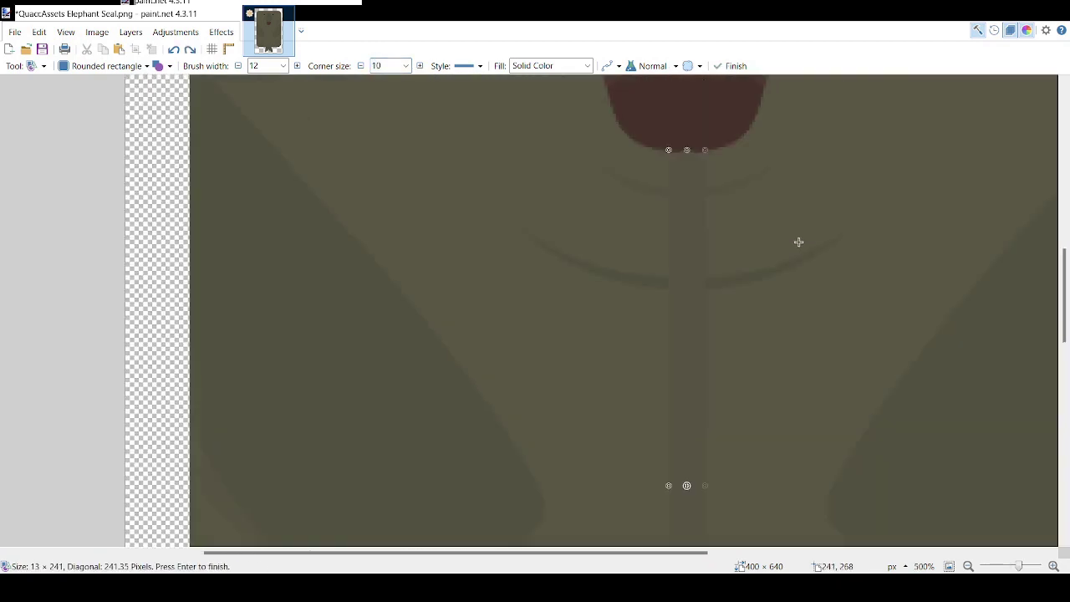
key(Return)
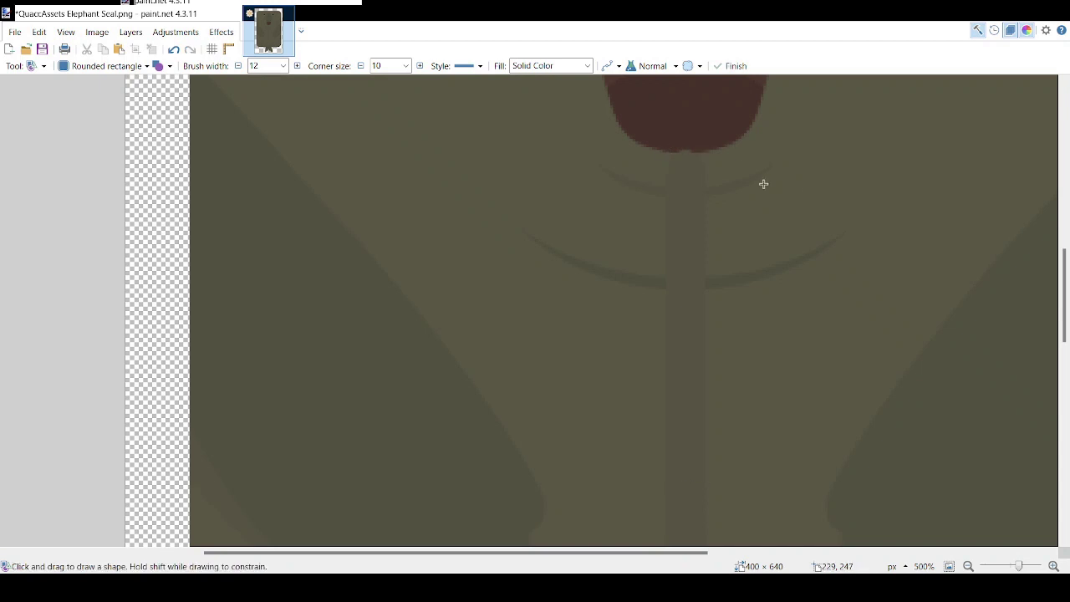
key(ctrl+z)
Step: Shorten the belly rectangle to about 14 × 89 px, set its corner size to 9, and commit the shape
drag(687, 154, 709, 302)
scroll(742, 538, down, 5)
scroll(707, 253, up, 3)
scroll(781, 263, down, 1)
click(361, 66)
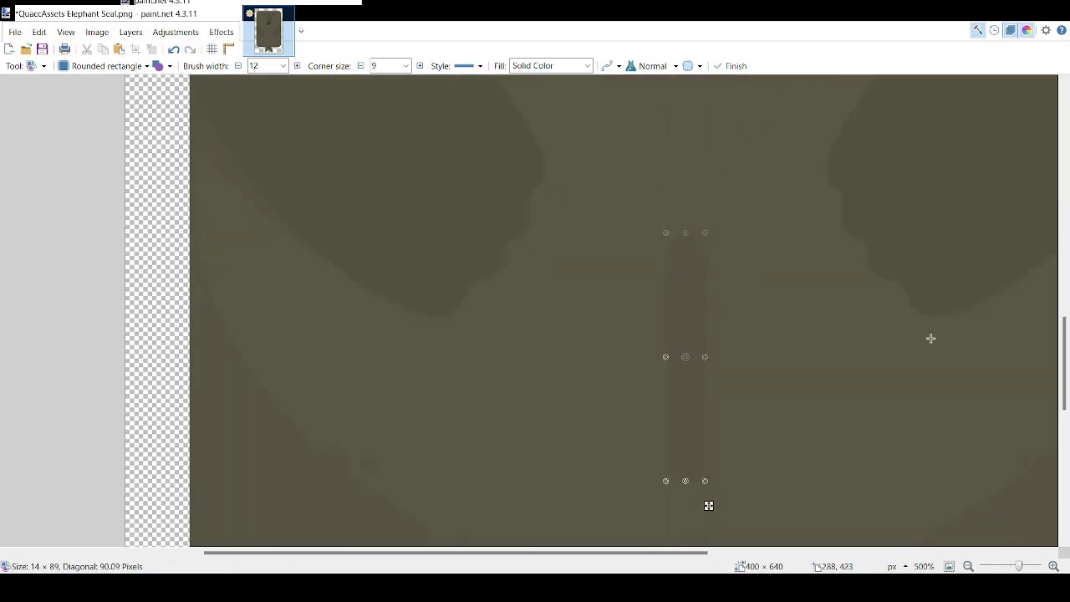
click(951, 362)
Step: Compare the belly with and without the vertical line by repeatedly undoing and restoring it
mouse_move(1018, 566)
mouse_down()
mouse_move(1006, 568)
mouse_move(1016, 568)
mouse_up()
key(ctrl+z)
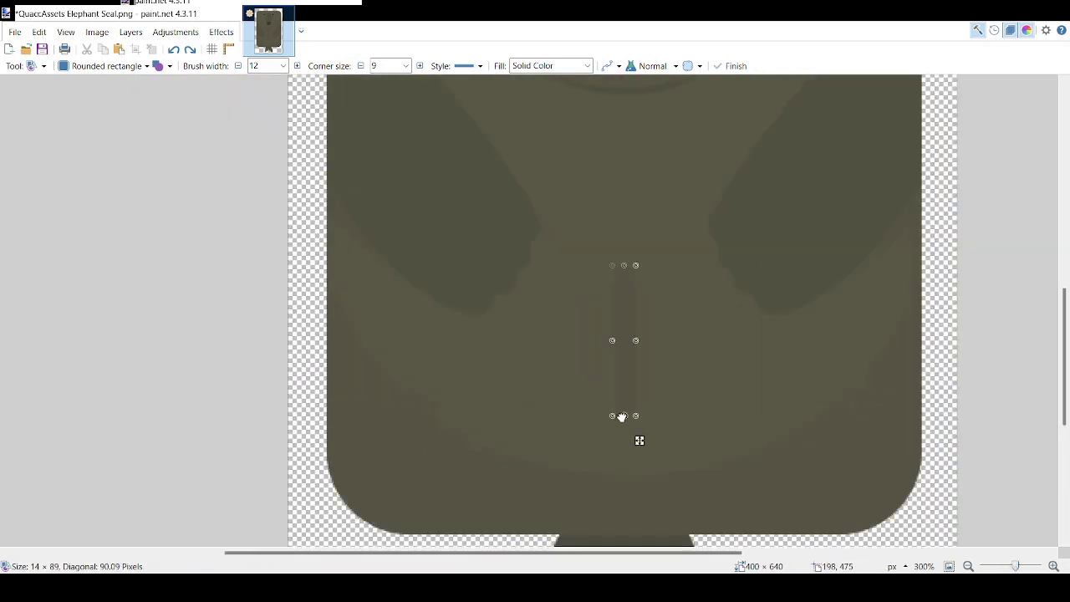
key(ctrl+y)
key(ctrl+z)
click(794, 376)
drag(1016, 567, 1013, 568)
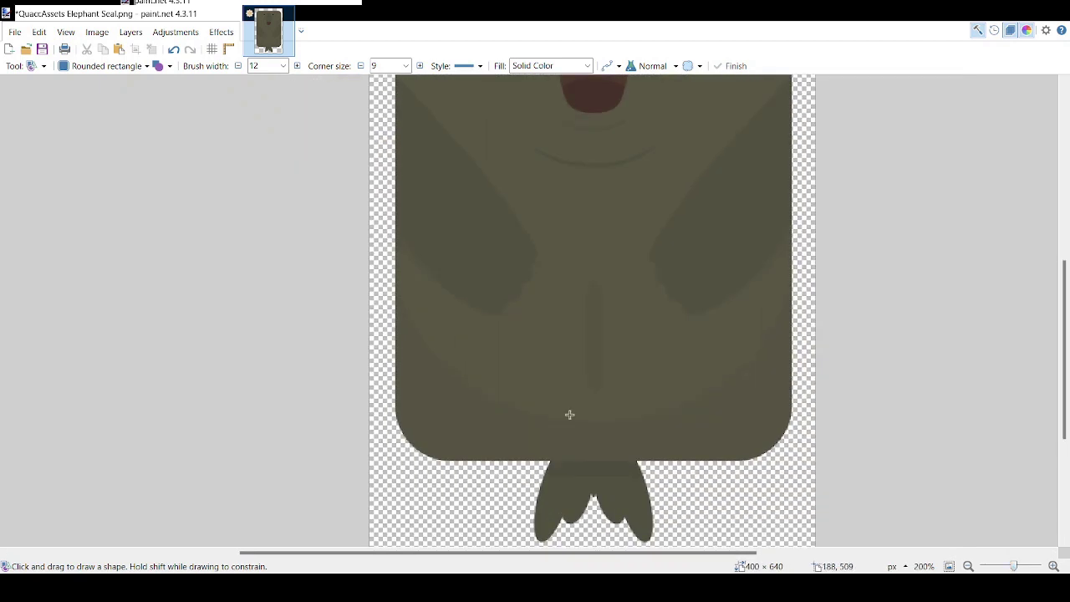
key(ctrl+z)
key(Return)
key(ctrl+z)
key(Return)
drag(1013, 567, 1011, 566)
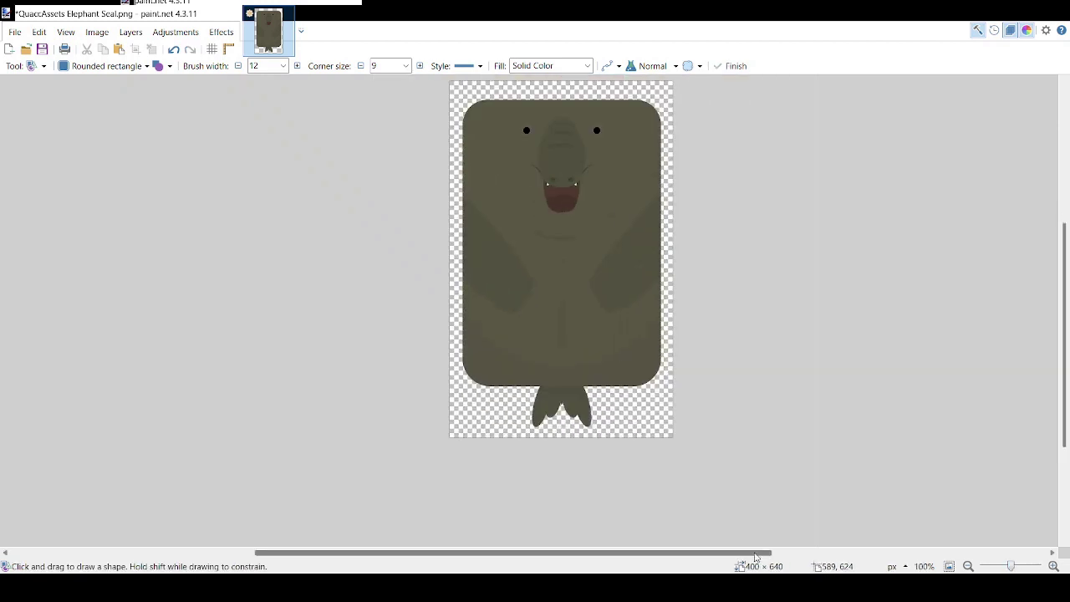
drag(750, 553, 694, 554)
key(ctrl+z)
click(307, 416)
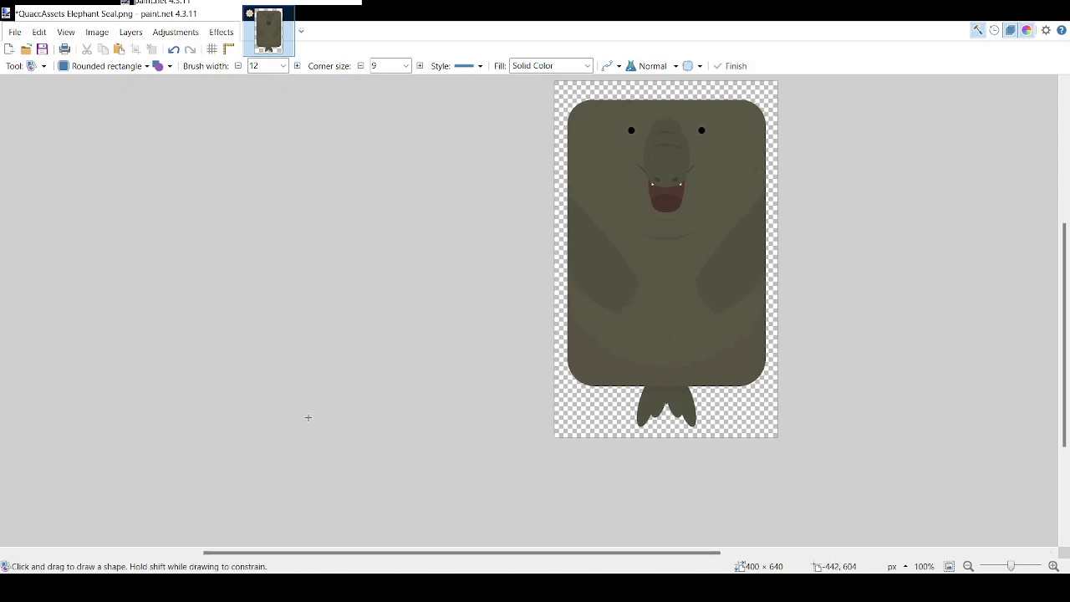
key(ctrl+z)
click(361, 396)
key(ctrl+z)
drag(1011, 567, 1009, 567)
key(ctrl+z)
click(375, 409)
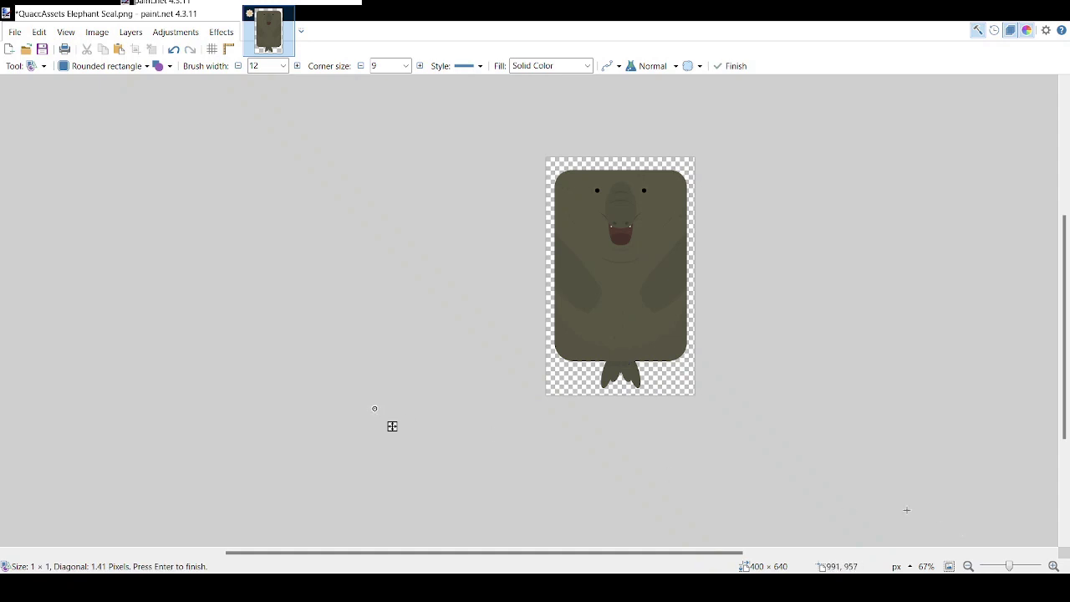
key(ctrl+z)
key(ctrl+z)
click(232, 324)
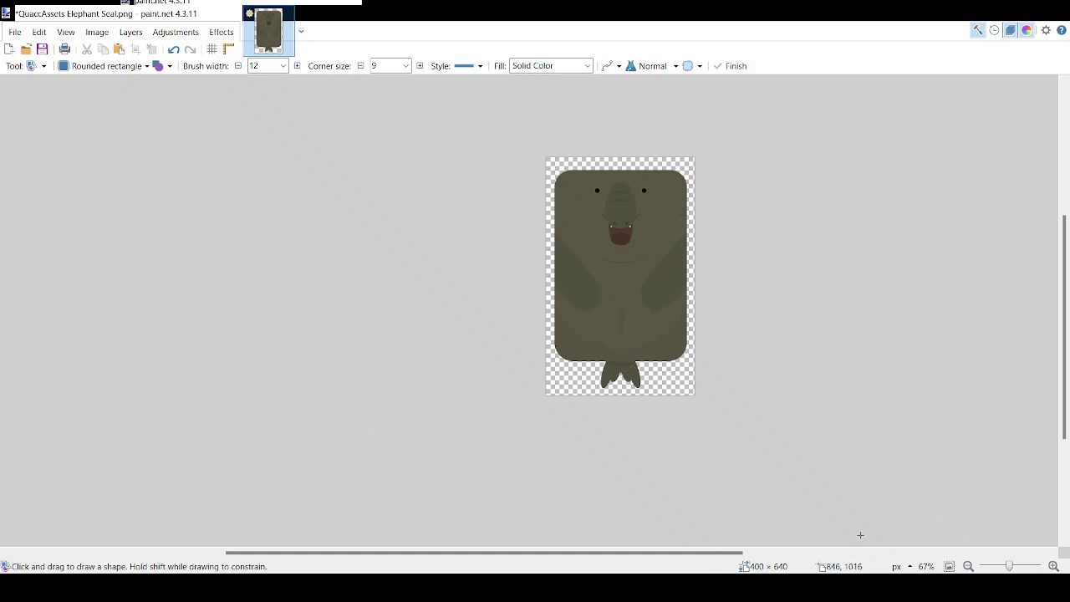
Step: Draw a filled ellipse about 56 × 50 px over the upper end of the snout, in the spots' darker tone
drag(1009, 567, 1011, 567)
click(1011, 566)
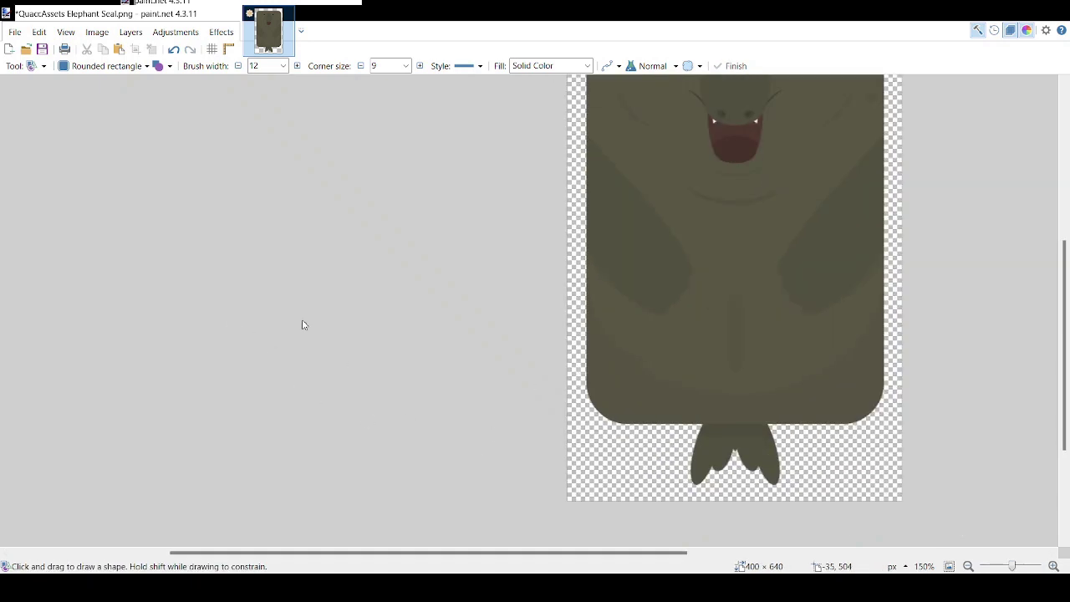
scroll(850, 307, up, 3)
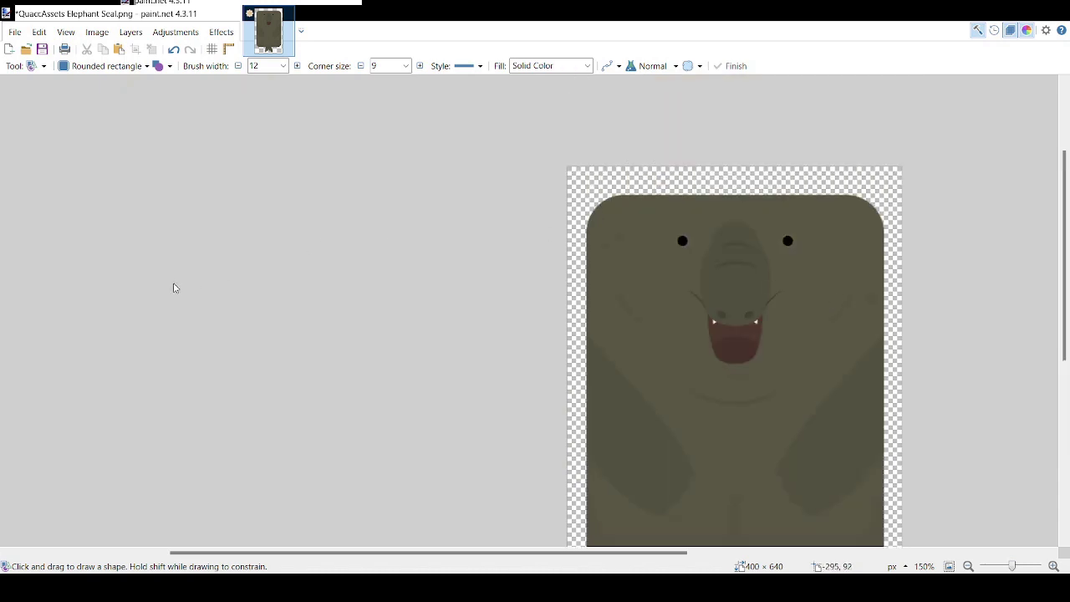
mouse_move(711, 214)
mouse_down()
mouse_move(760, 244)
mouse_move(738, 212)
mouse_move(736, 253)
mouse_up()
key(o)
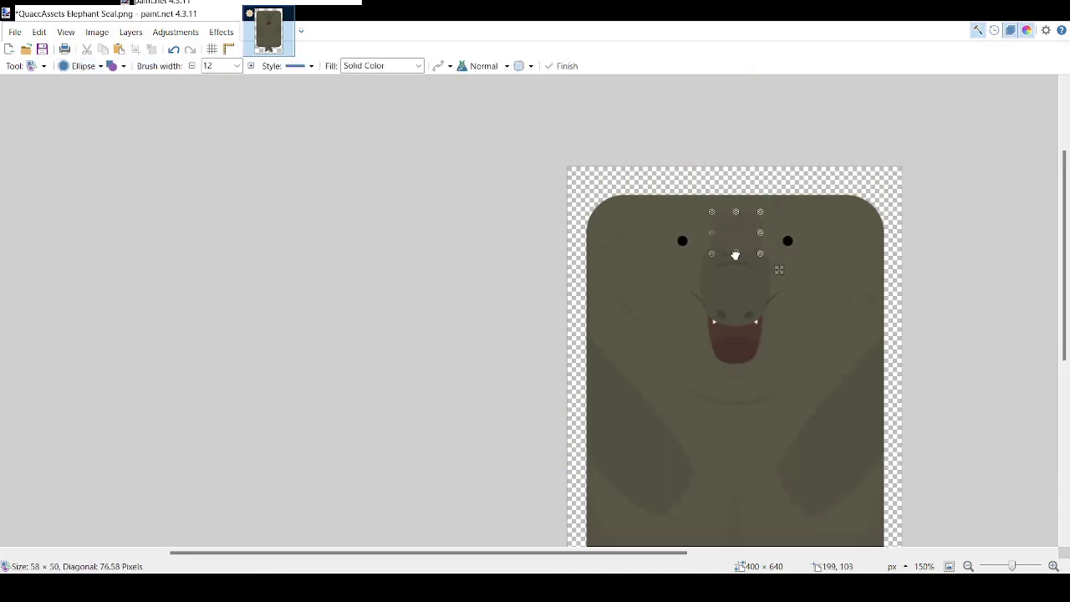
scroll(752, 239, up, 2)
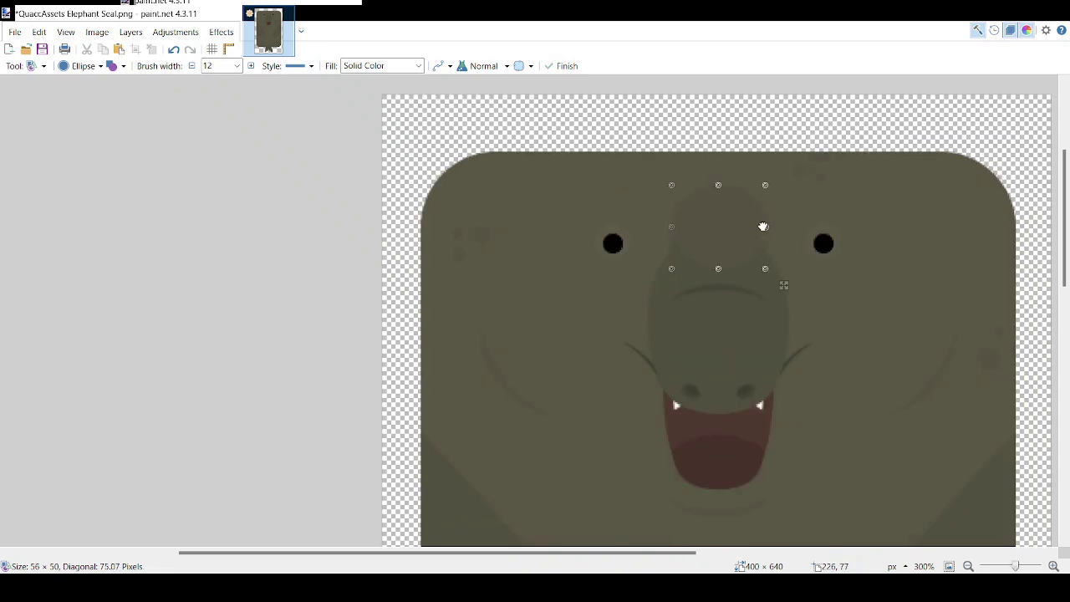
key(Return)
Step: Cover that ellipse with a body-coloured one about 66 × 49 px, leaving a thin curved crease along its upper edge
drag(711, 250, 769, 283)
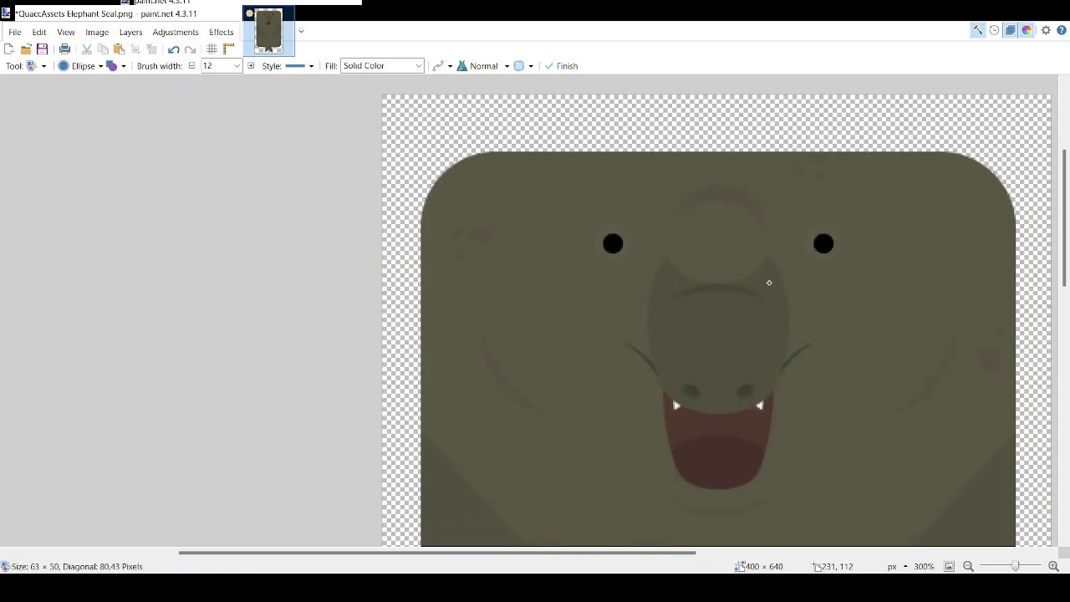
drag(735, 231, 774, 236)
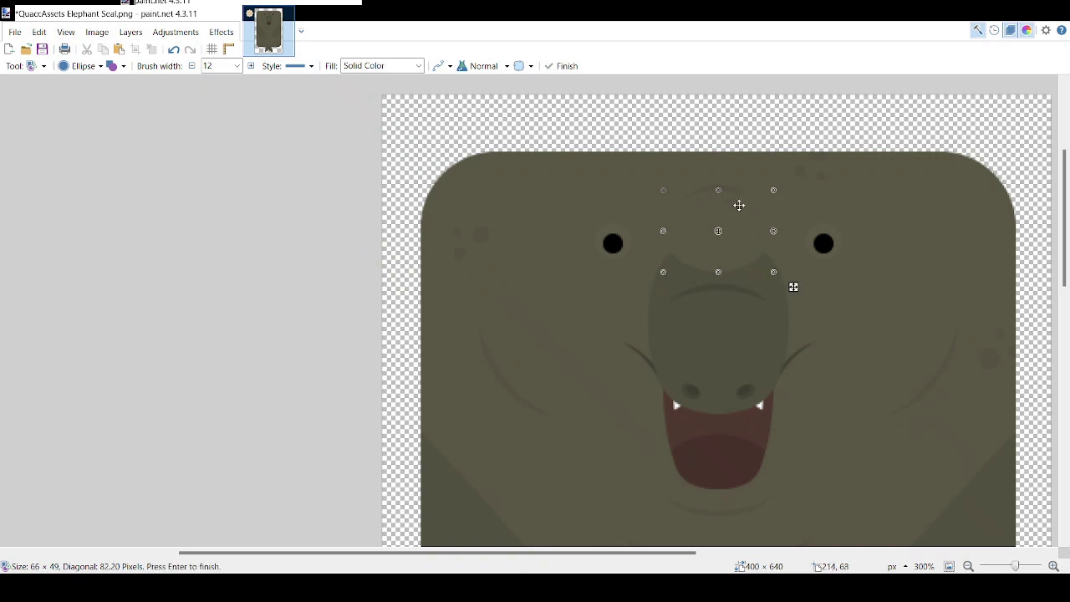
drag(720, 190, 721, 190)
key(Return)
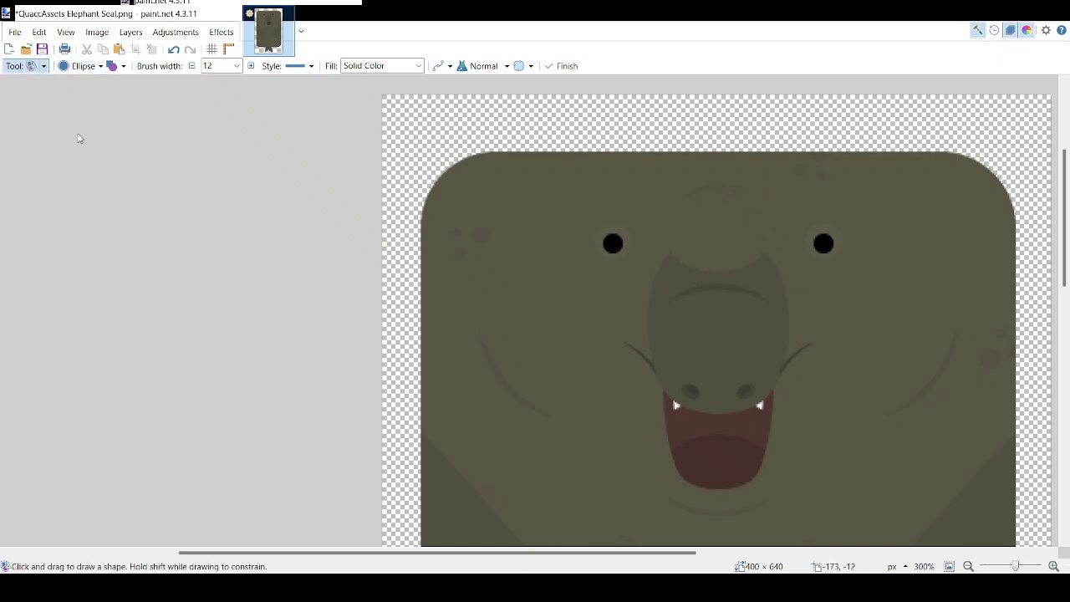
Step: Erase the body-coloured ellipse where it hides the snout, using an eraser 40 px wide at 100% hardness
key(e)
click(144, 183)
mouse_move(683, 281)
mouse_down()
mouse_move(694, 239)
mouse_move(731, 234)
mouse_move(695, 290)
mouse_up()
scroll(633, 363, down, 6)
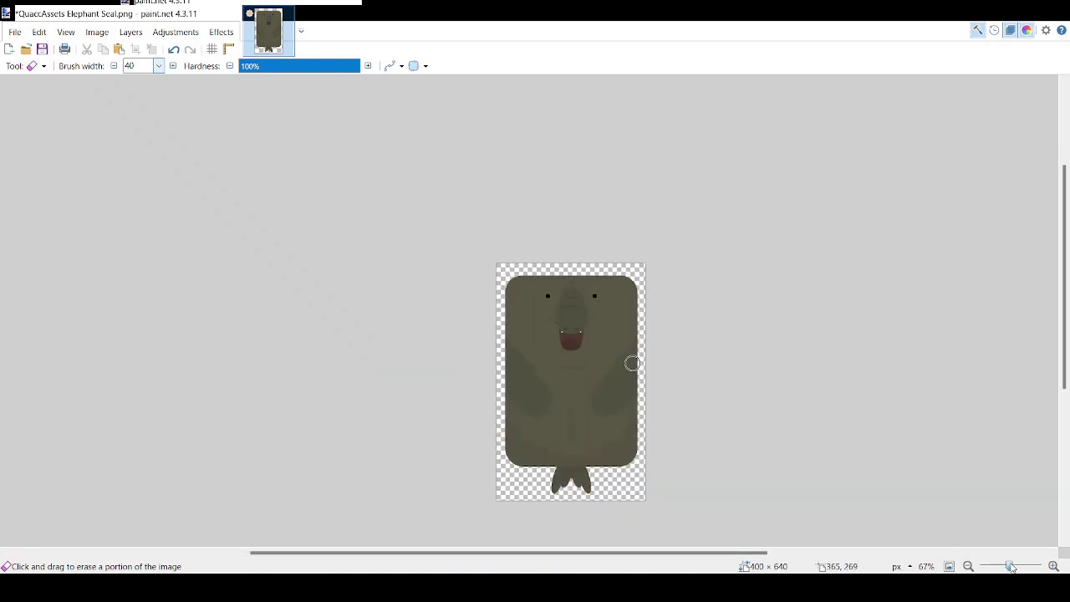
Step: Select the area around the snout's upper end with the new crease for moving, then drop the selection
scroll(836, 465, up, 5)
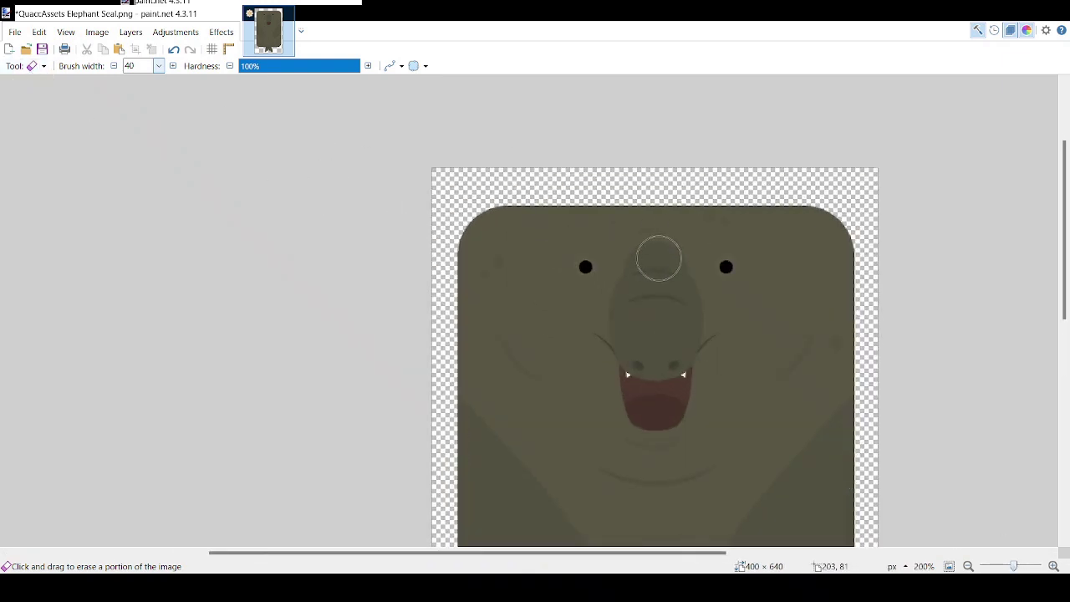
key(s)
drag(628, 219, 705, 281)
key(m)
key(ctrl+d)
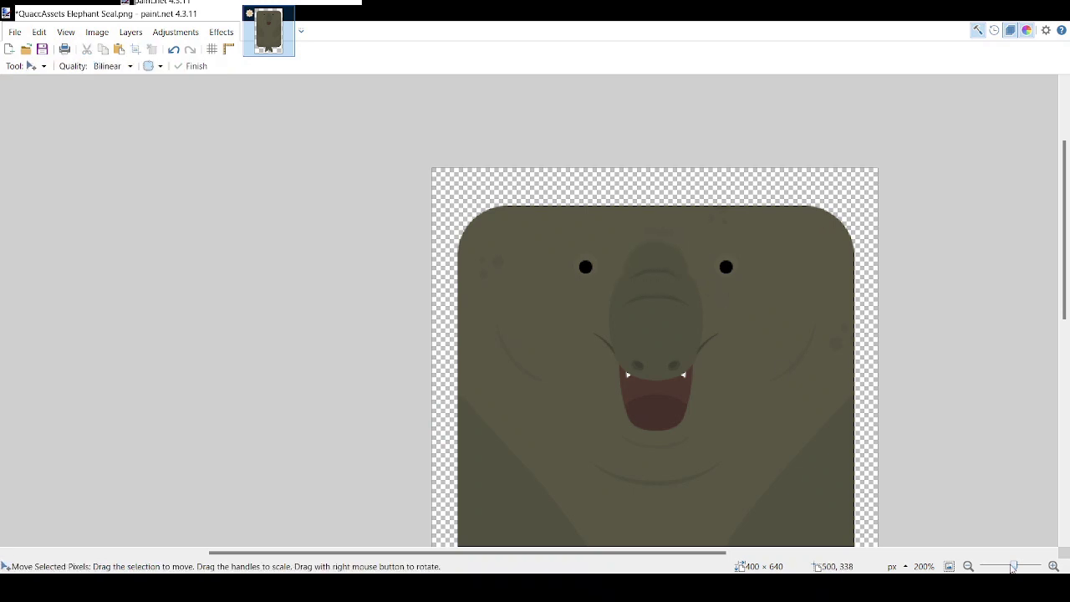
Step: Review the whole sprite and save the elephant seal image
drag(1014, 567, 1009, 569)
scroll(755, 422, down, 2)
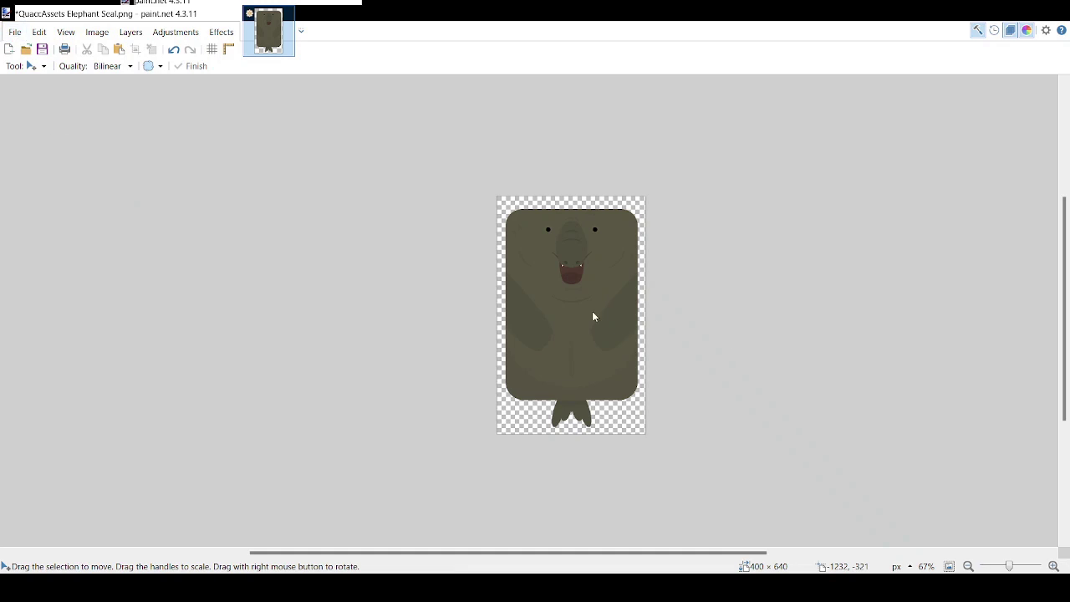
key(ctrl+s)
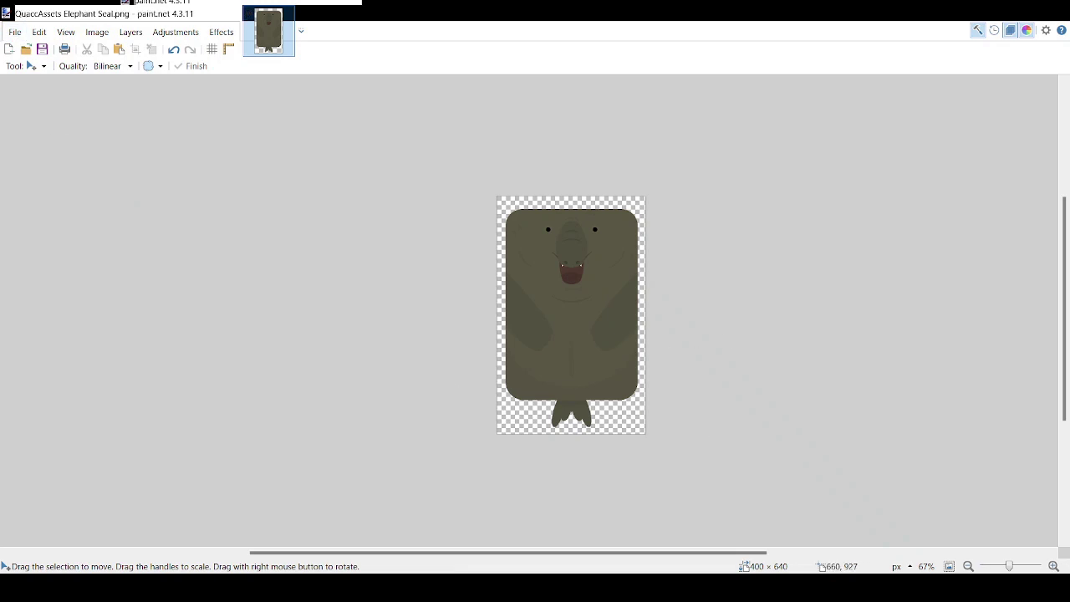